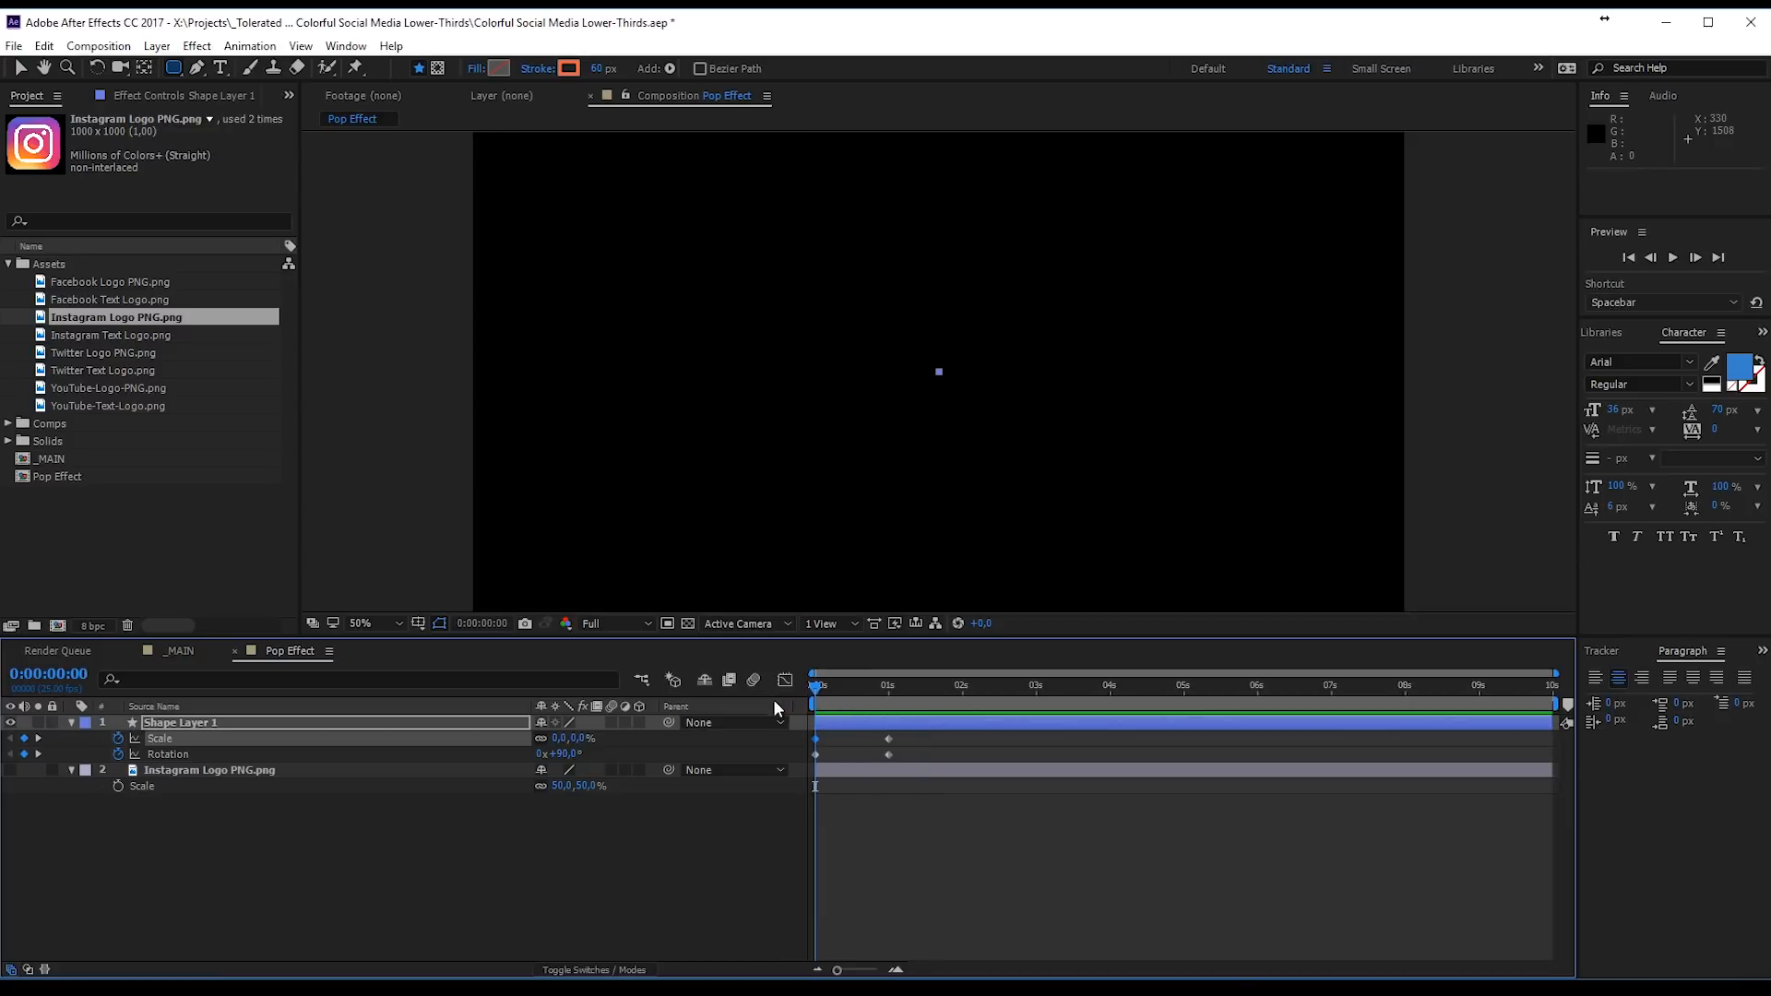
Step: Reveal Shape Layer 1's animated properties and apply Easy Ease to the Stroke Width, Scale and Rotation keyframes at 1 second
drag(867, 731, 894, 756)
click(903, 726)
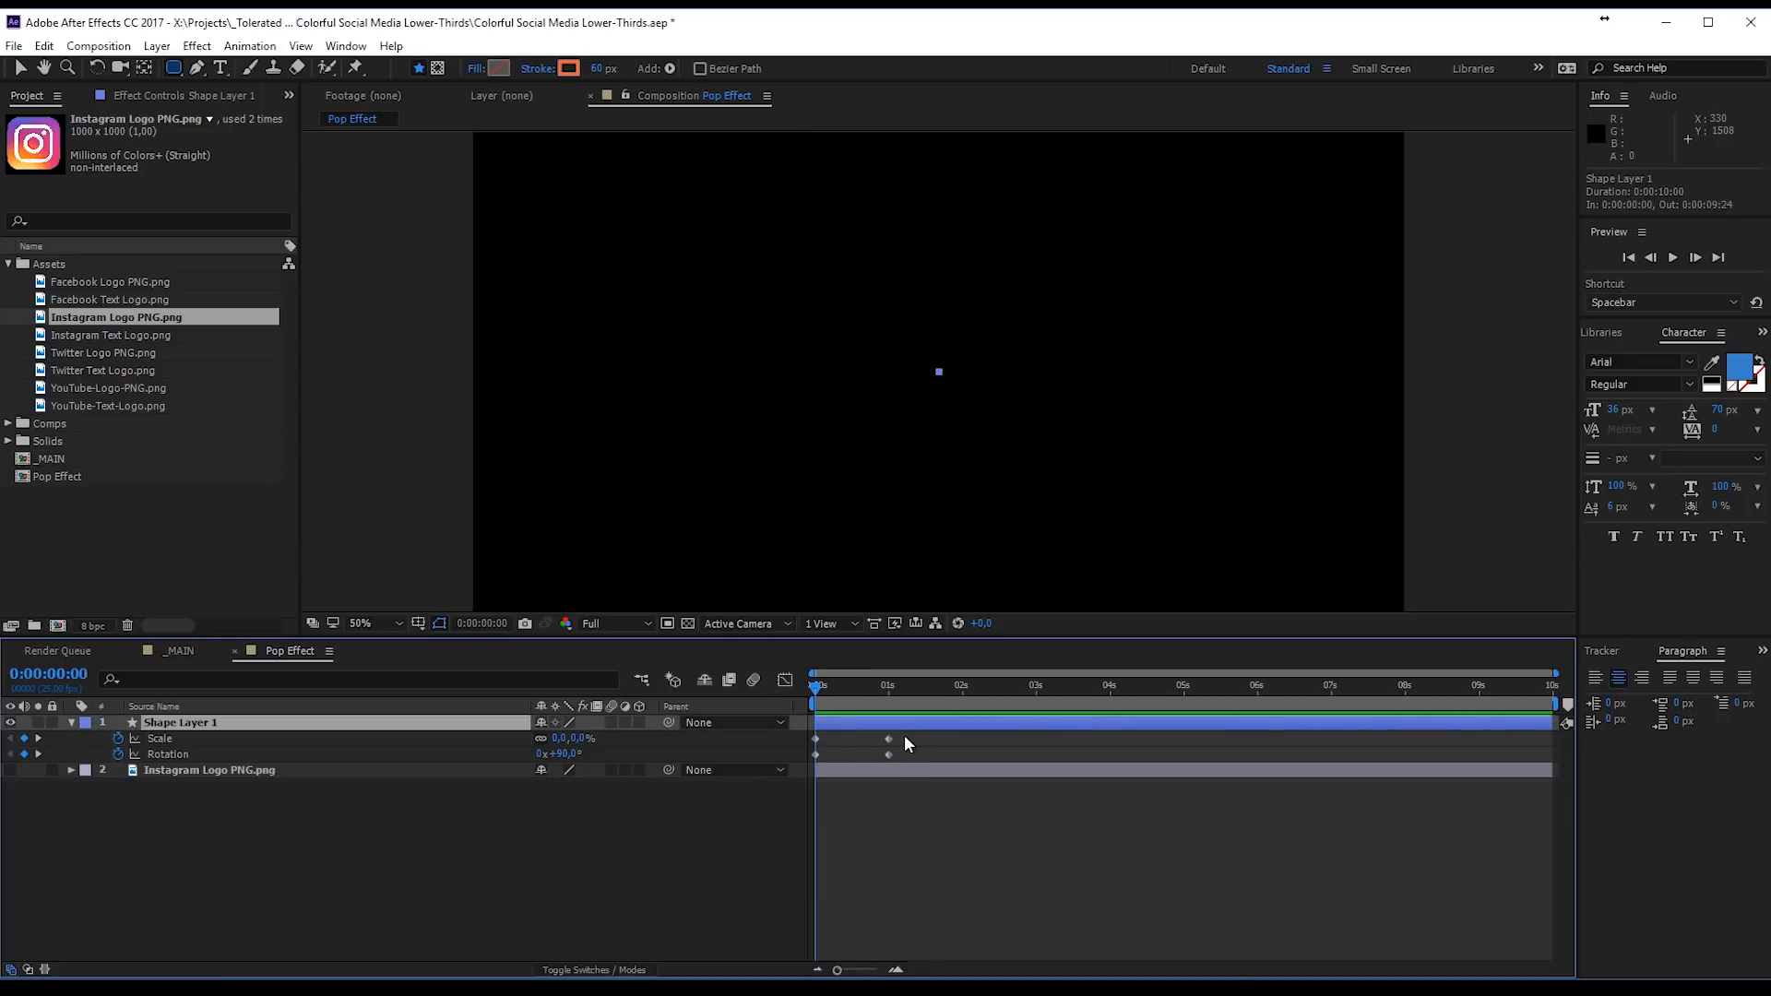
key(u)
drag(904, 736, 873, 773)
click(863, 749)
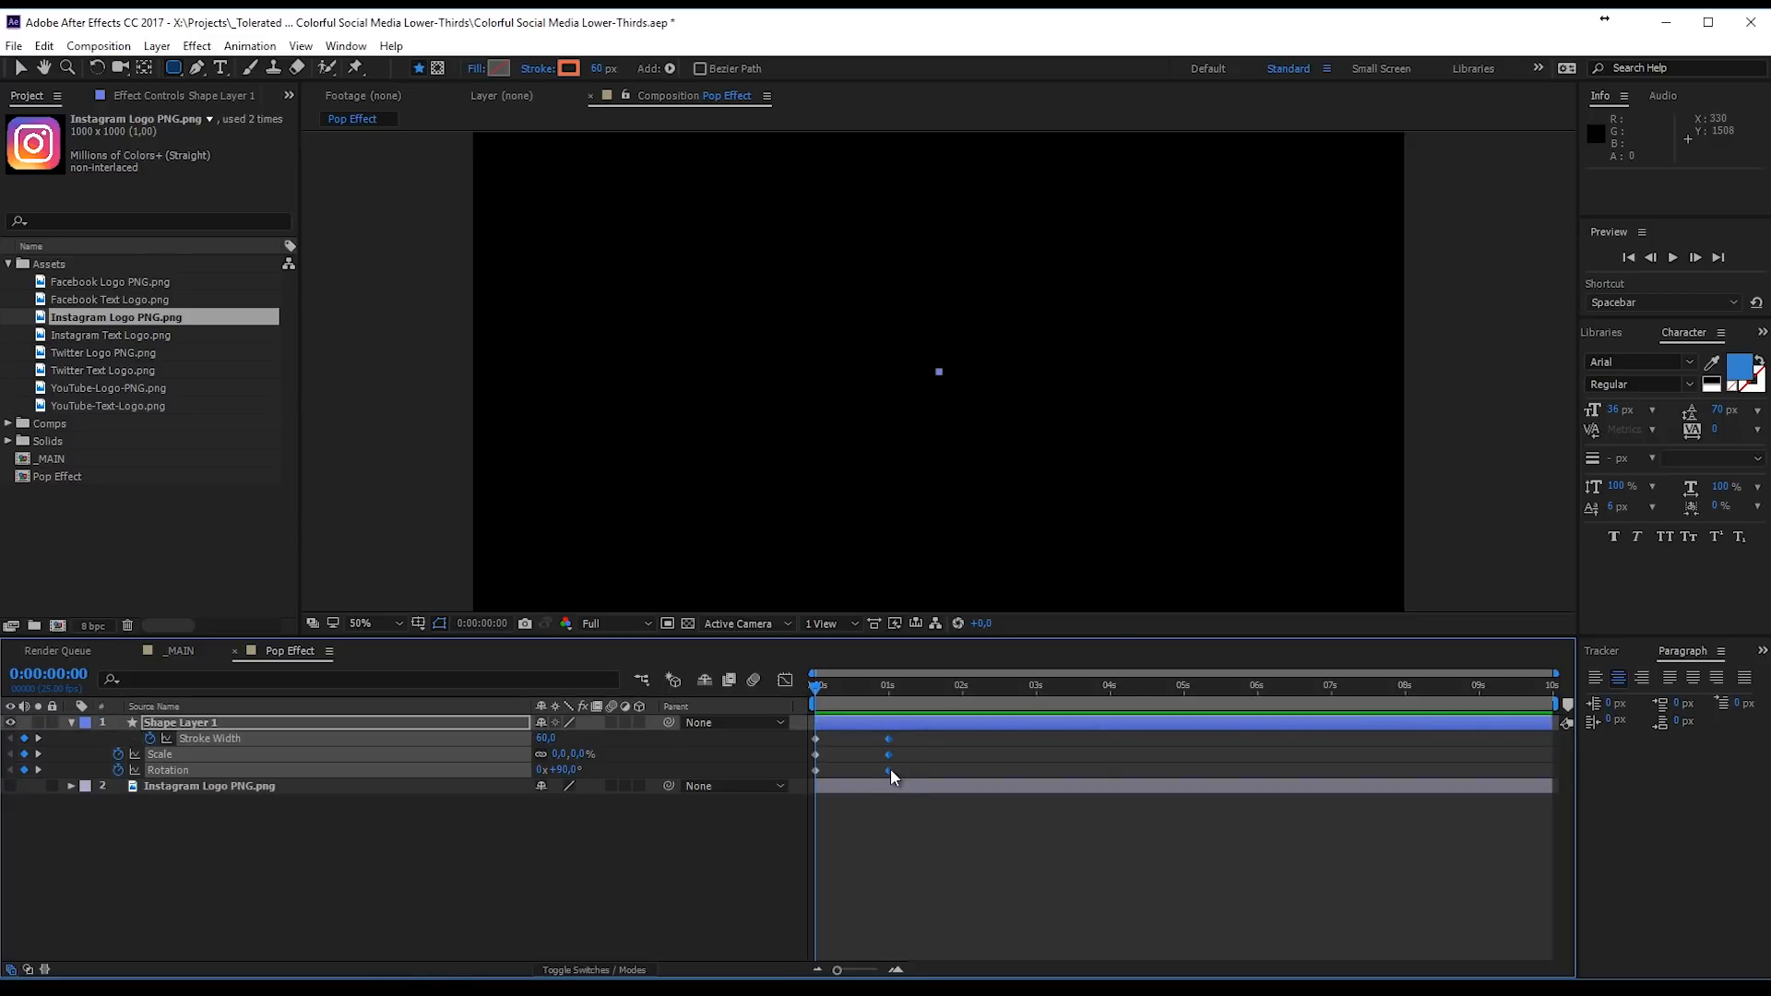
right_click(889, 769)
mouse_move(920, 758)
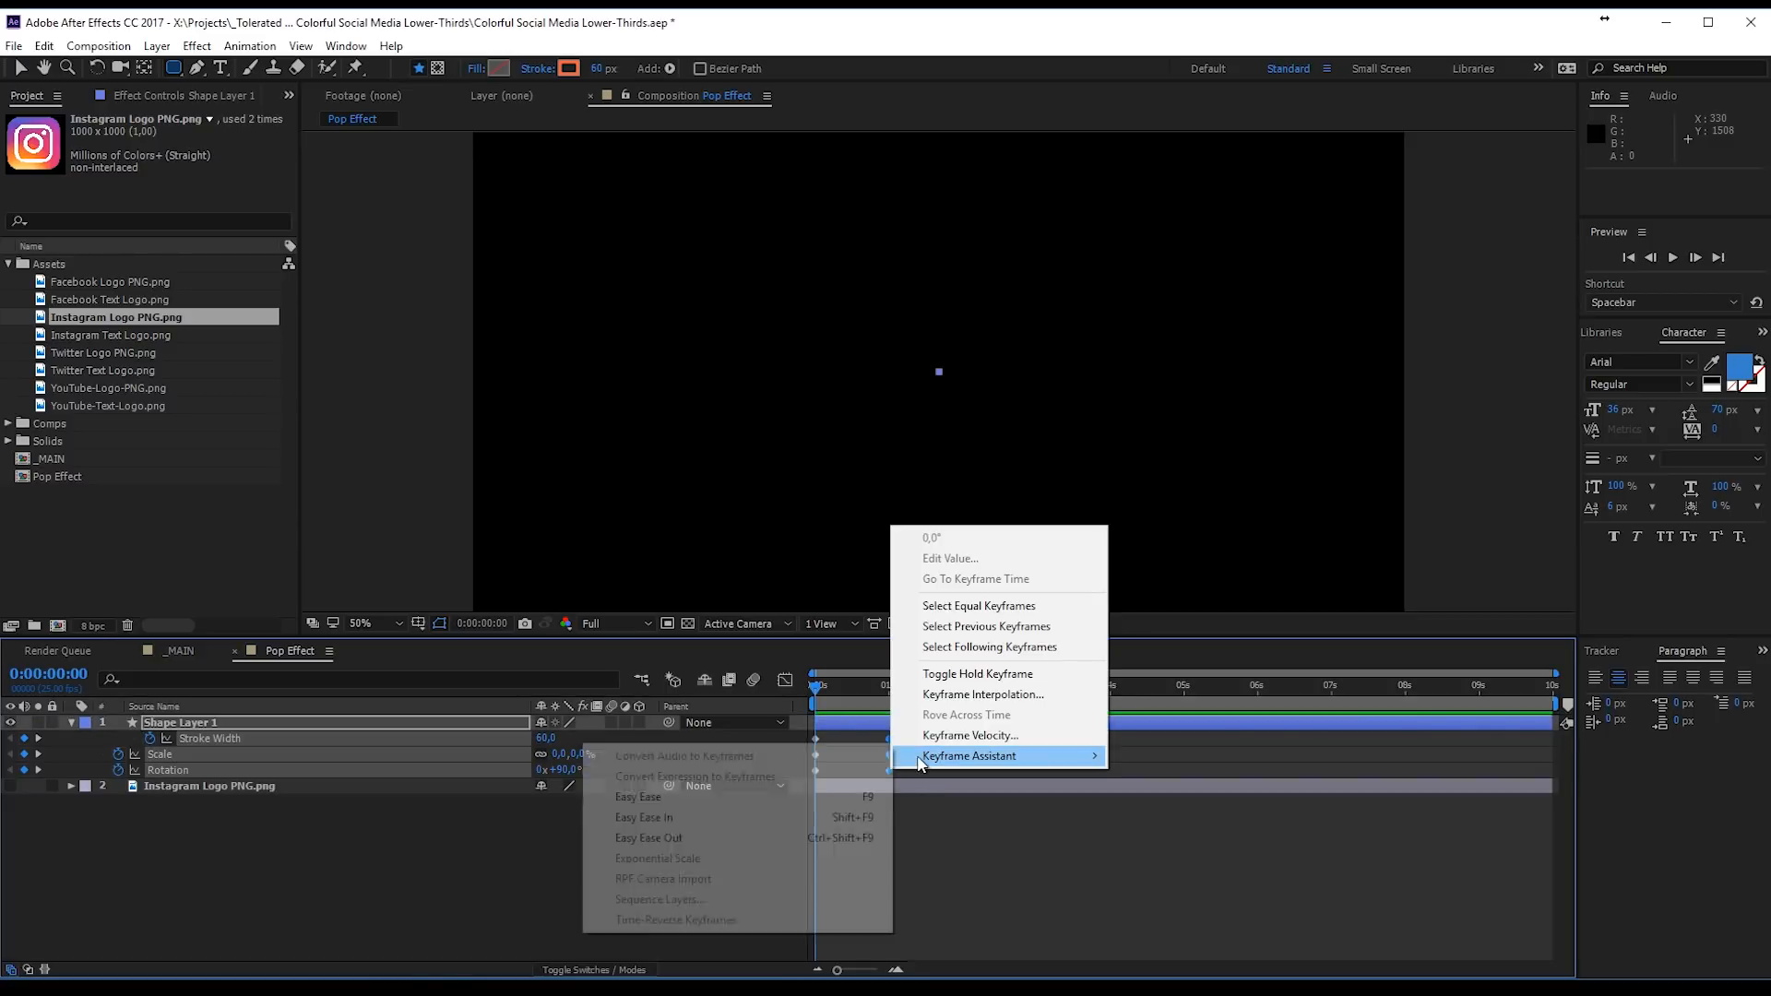
click(686, 799)
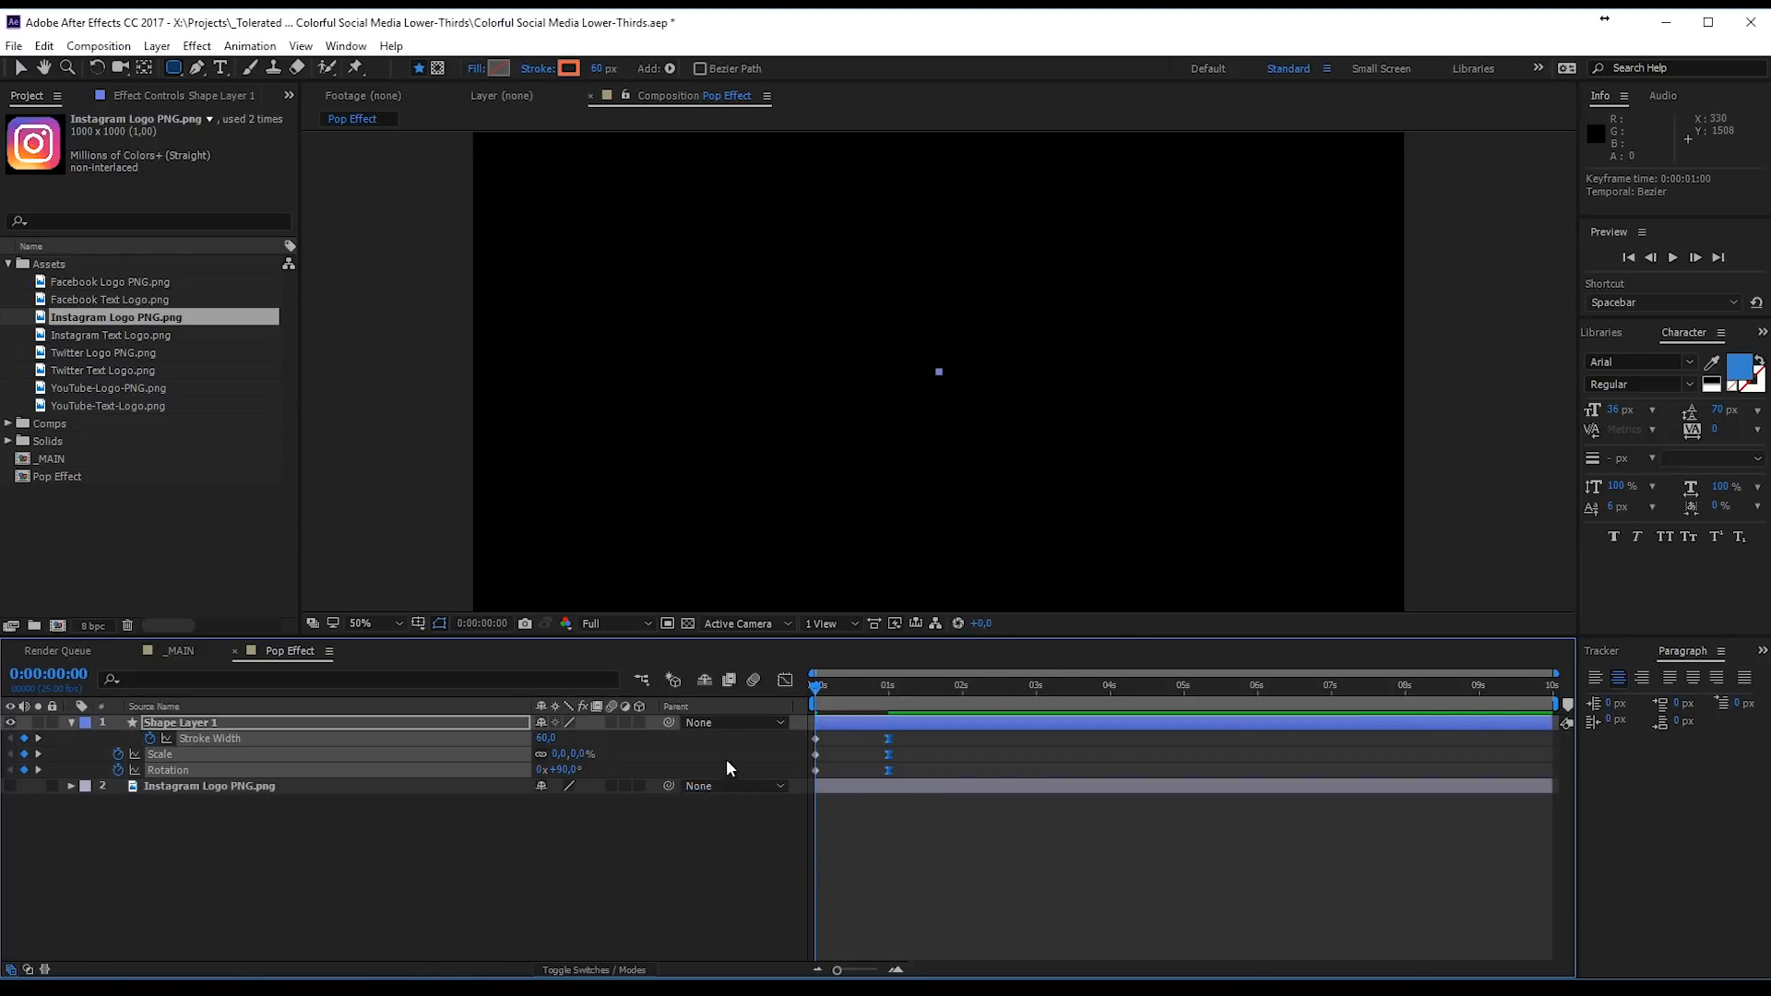
Step: Raise the incoming influence of the eased keyframes to 100% in the speed graph, then preview the animation
click(784, 680)
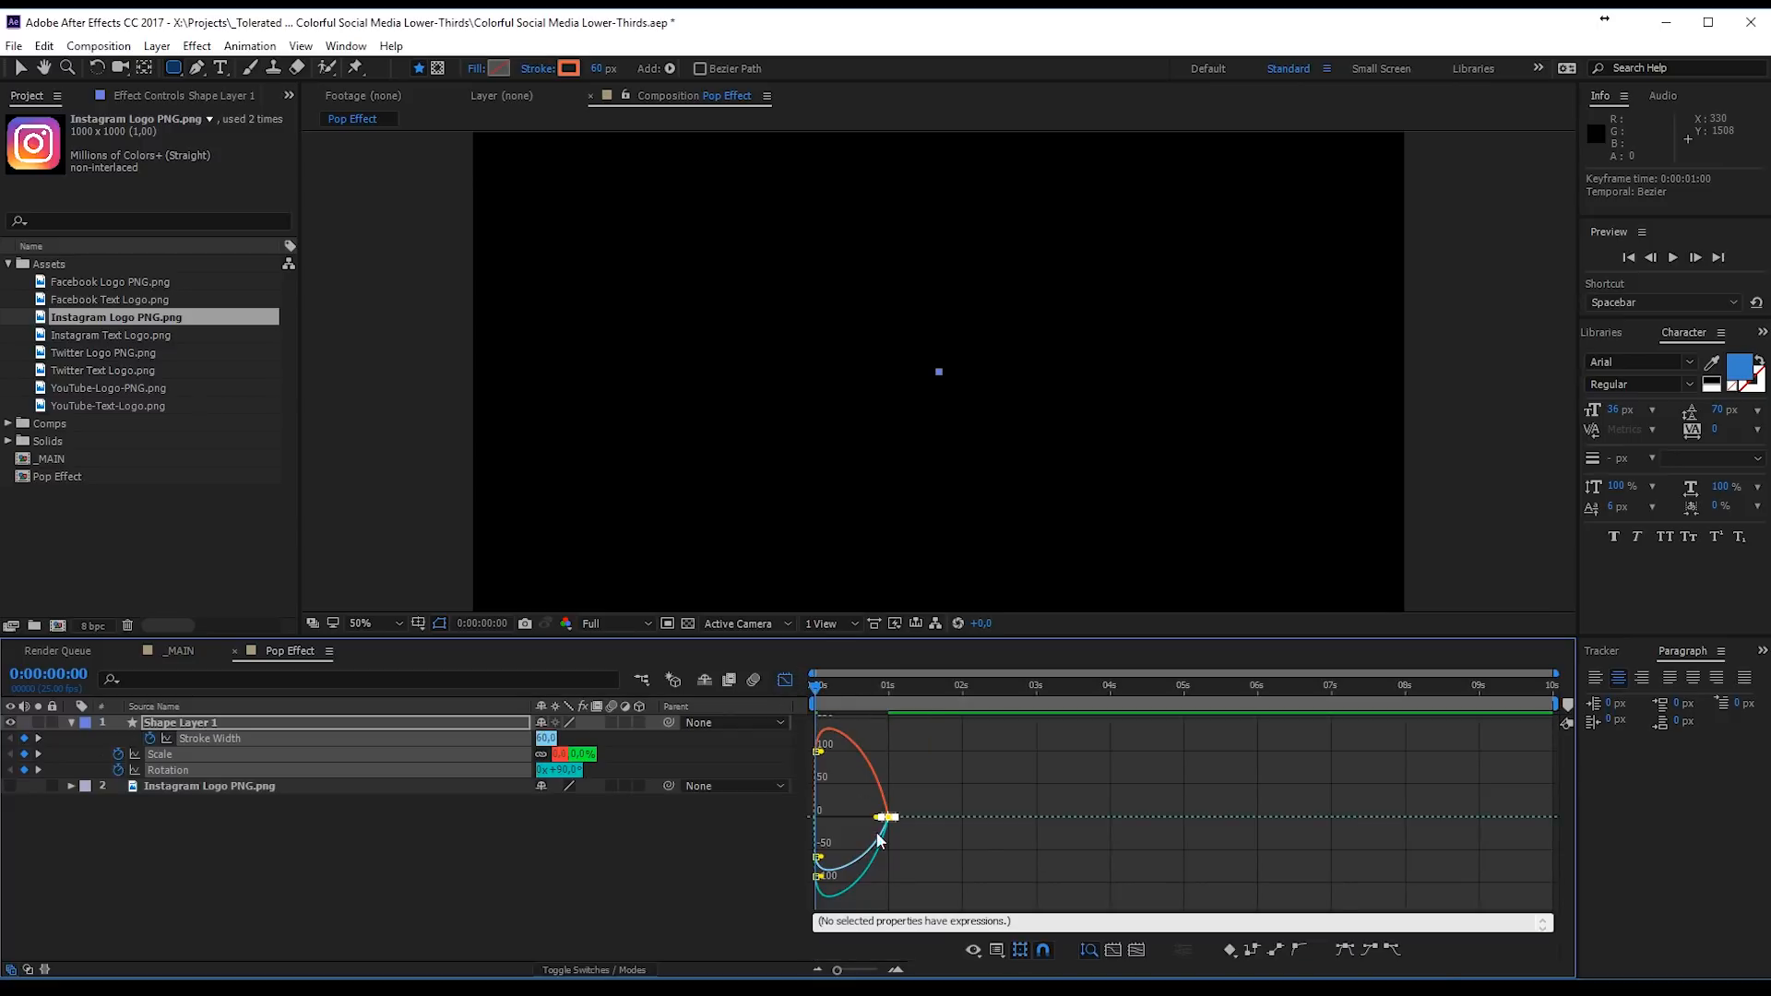
drag(917, 792, 876, 846)
click(974, 947)
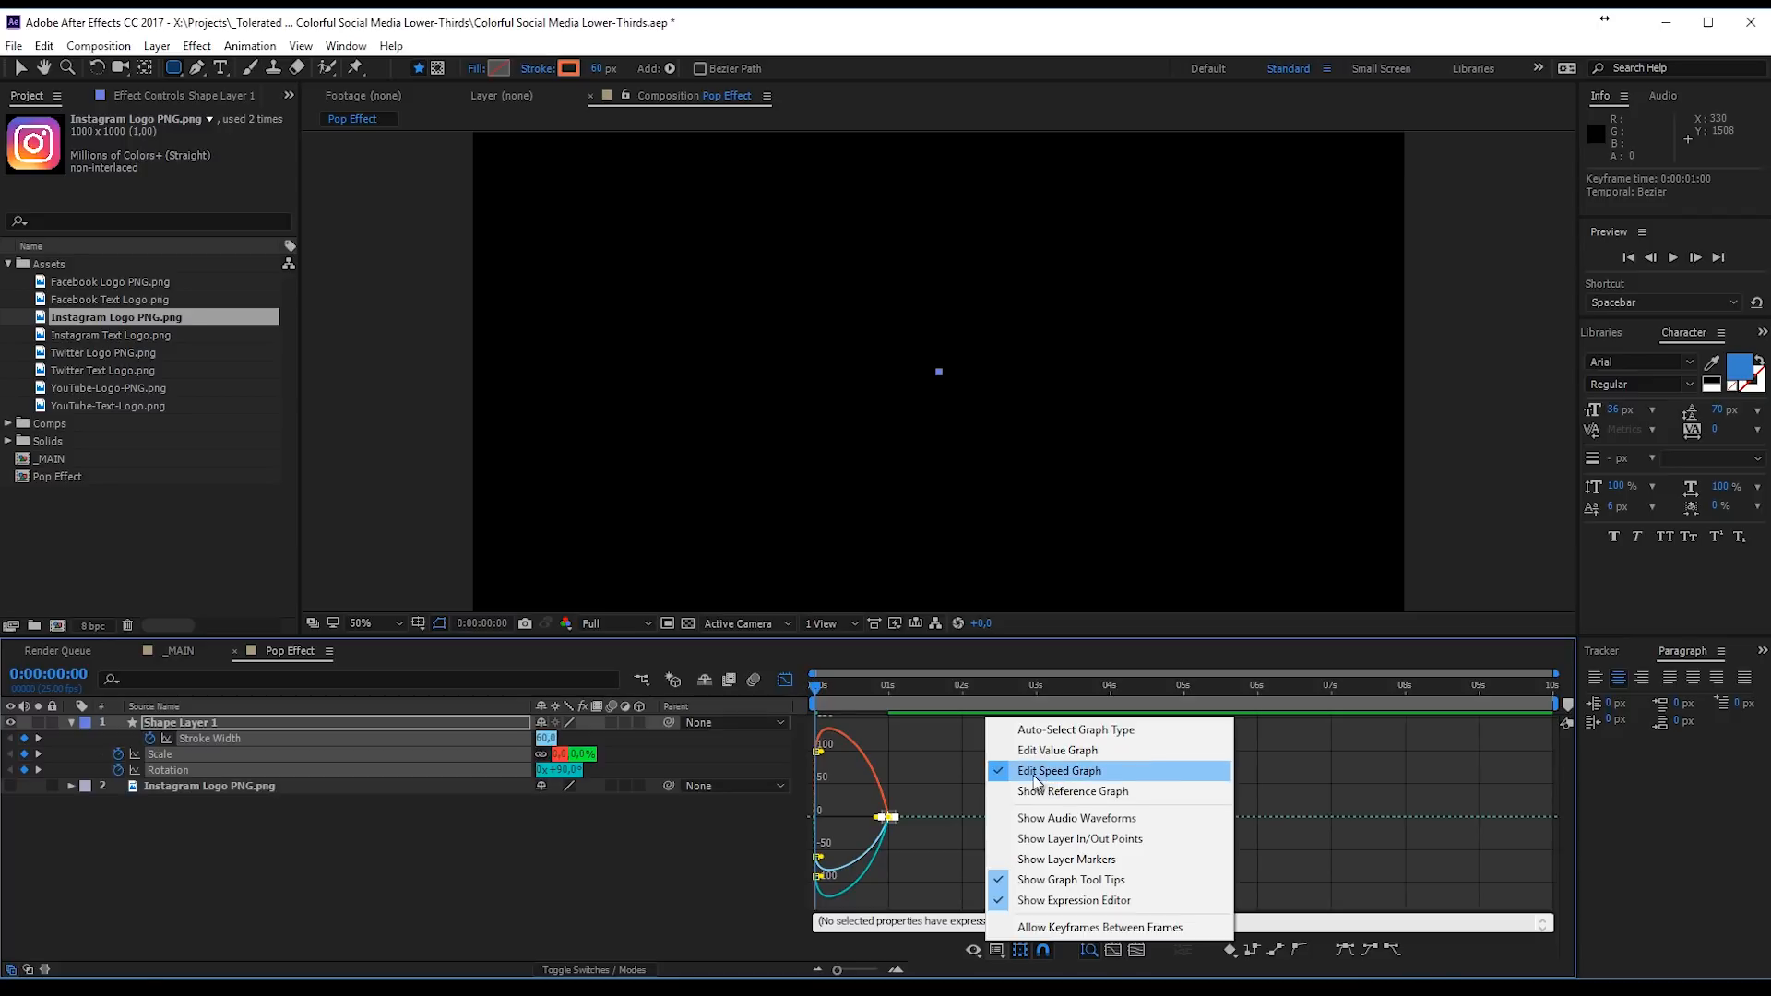
click(876, 821)
drag(876, 818, 841, 811)
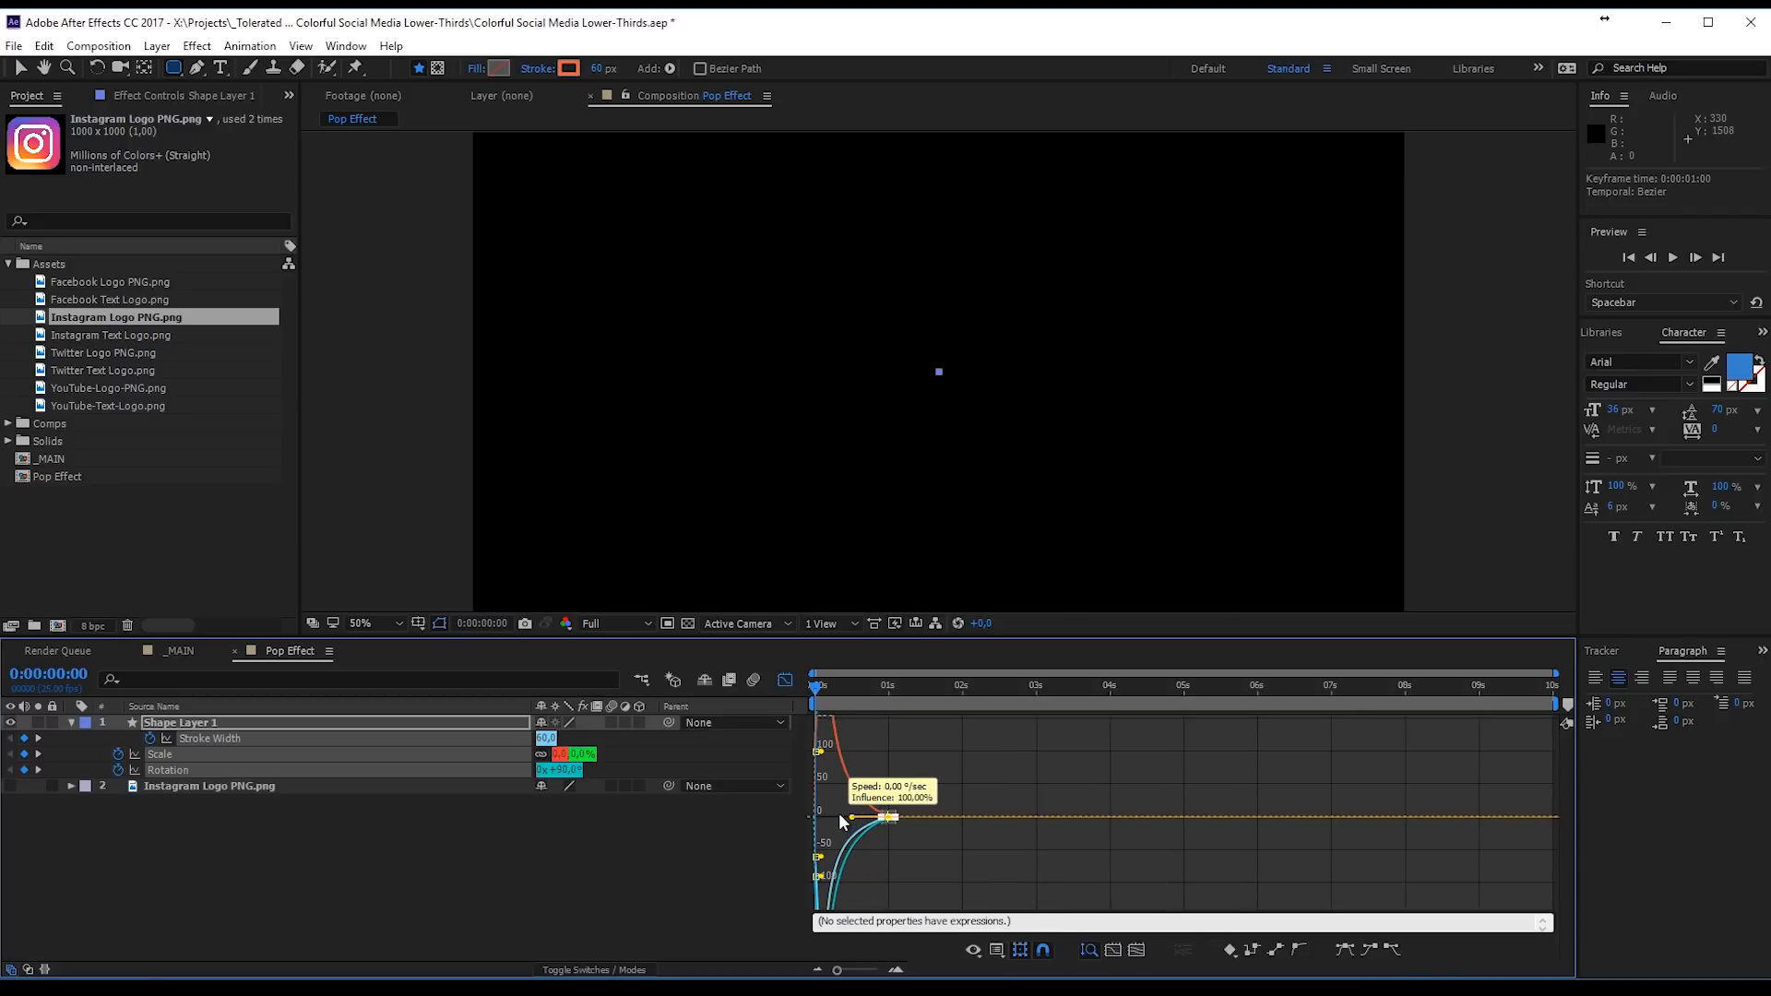
click(785, 680)
key(space)
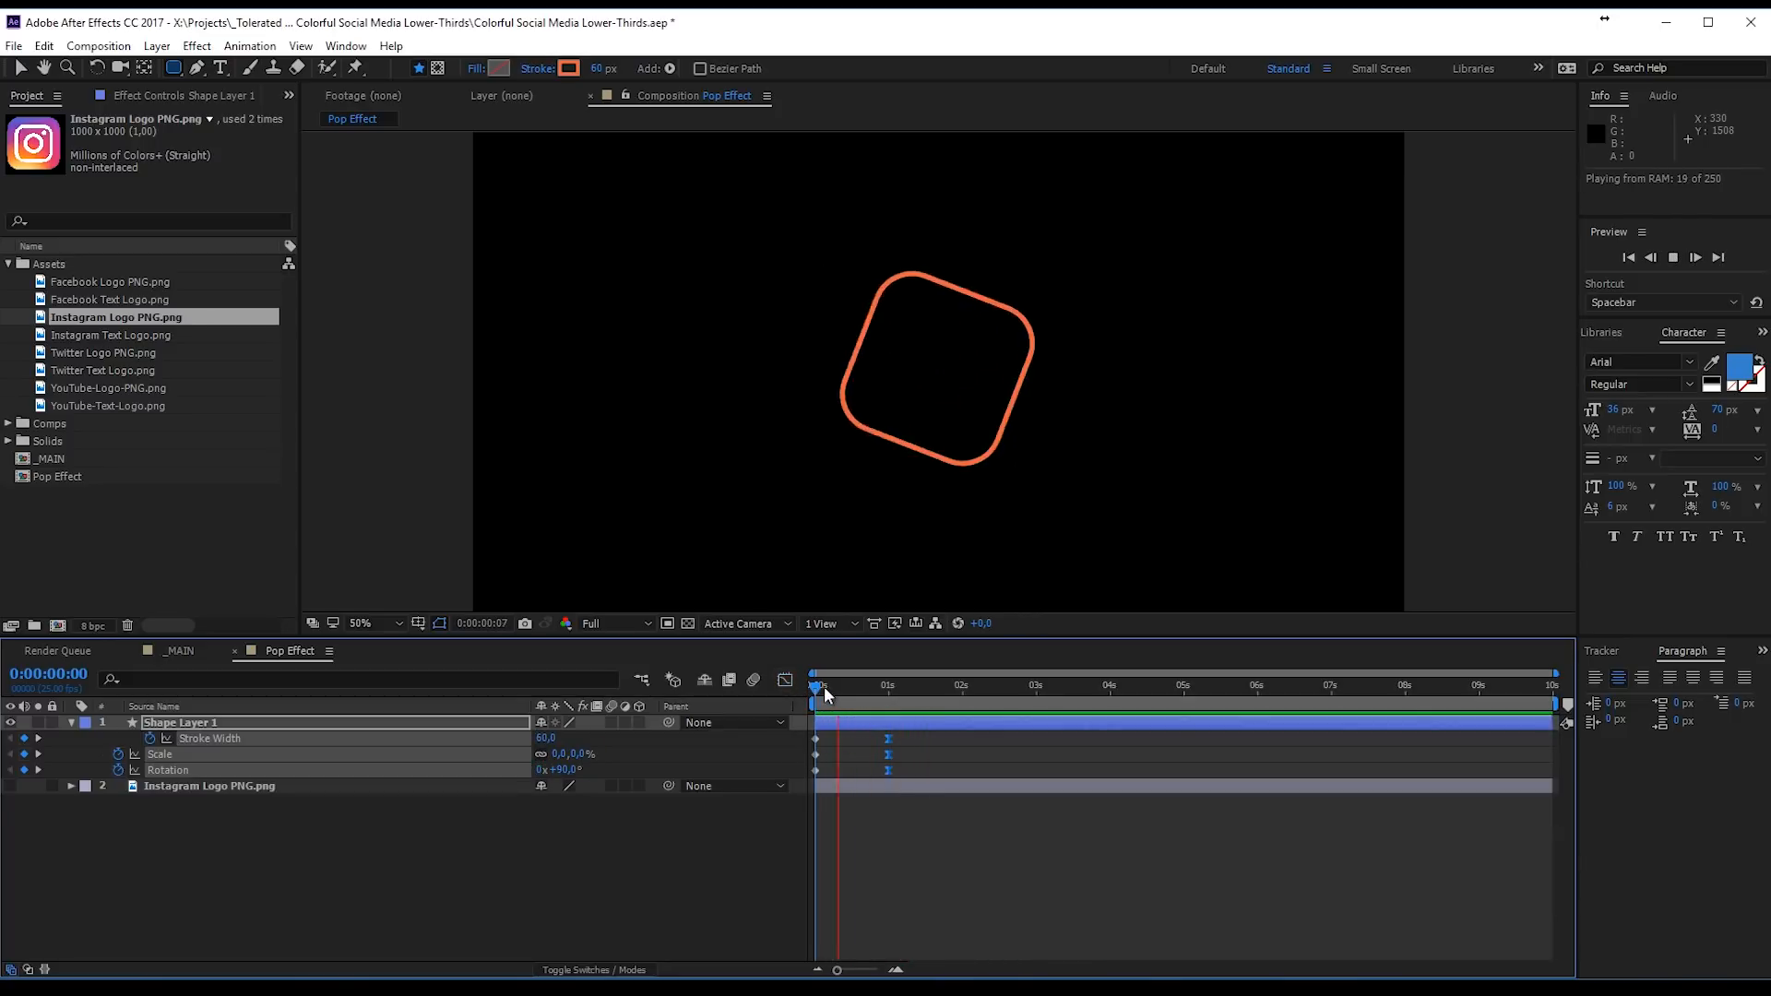
key(space)
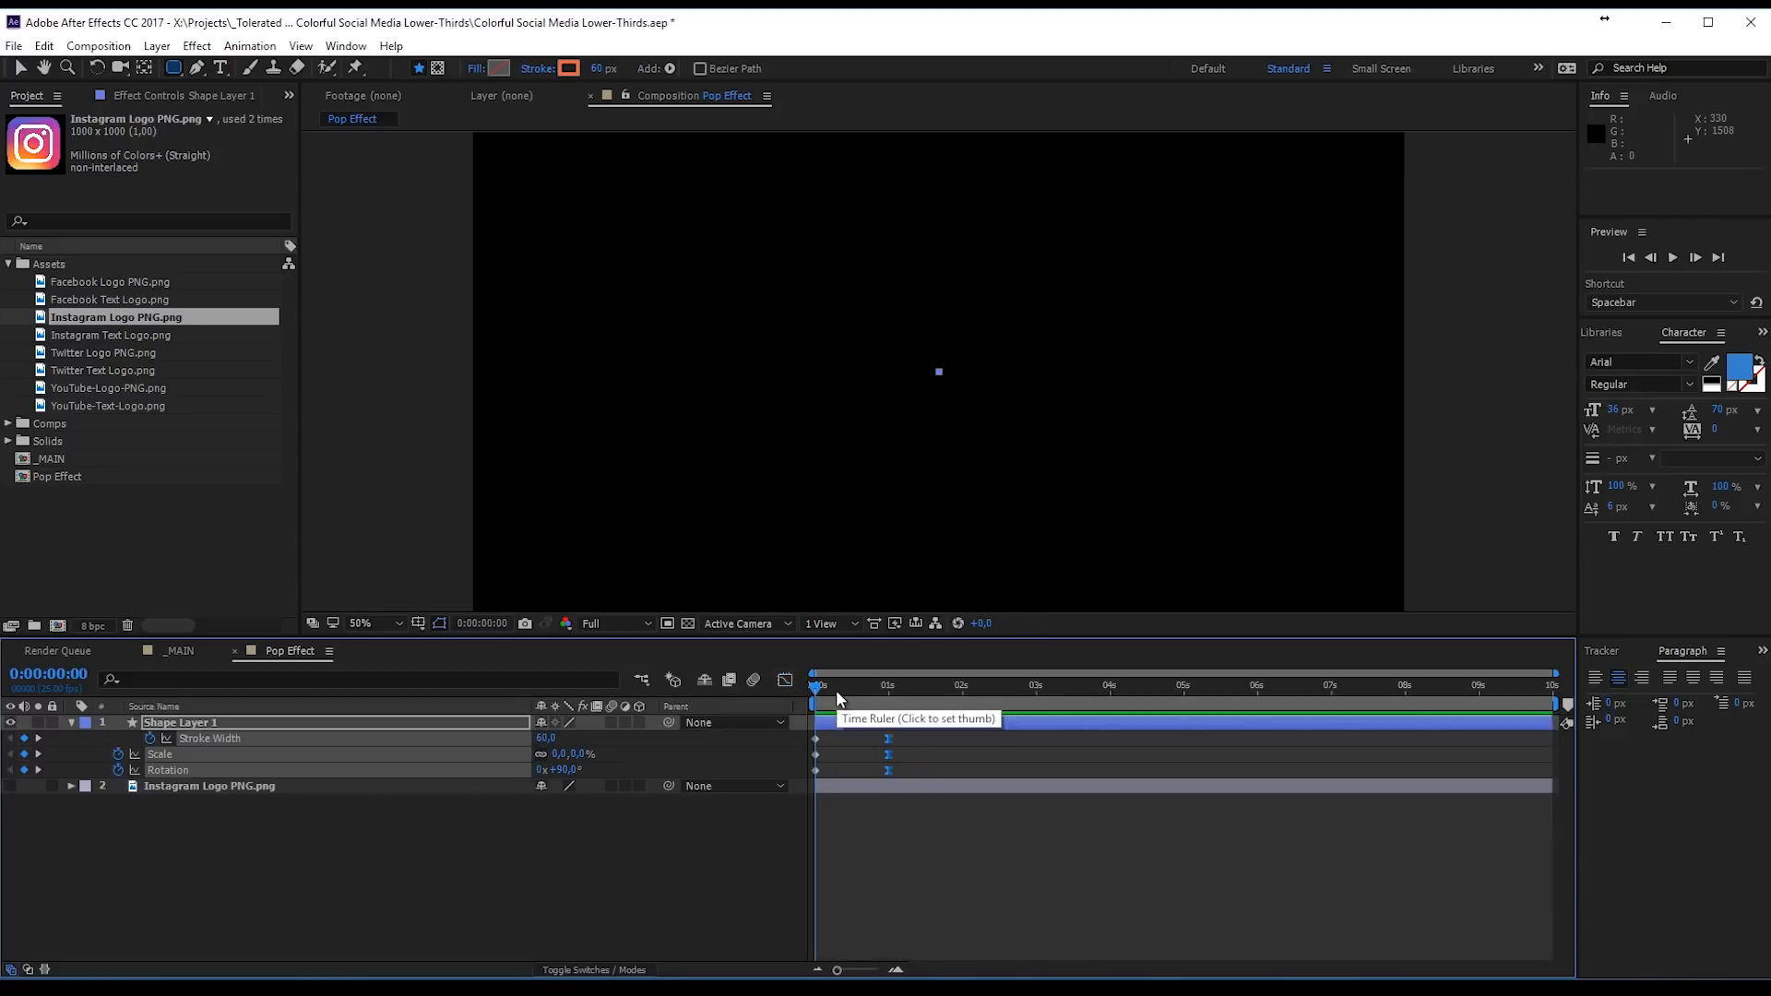
key(space)
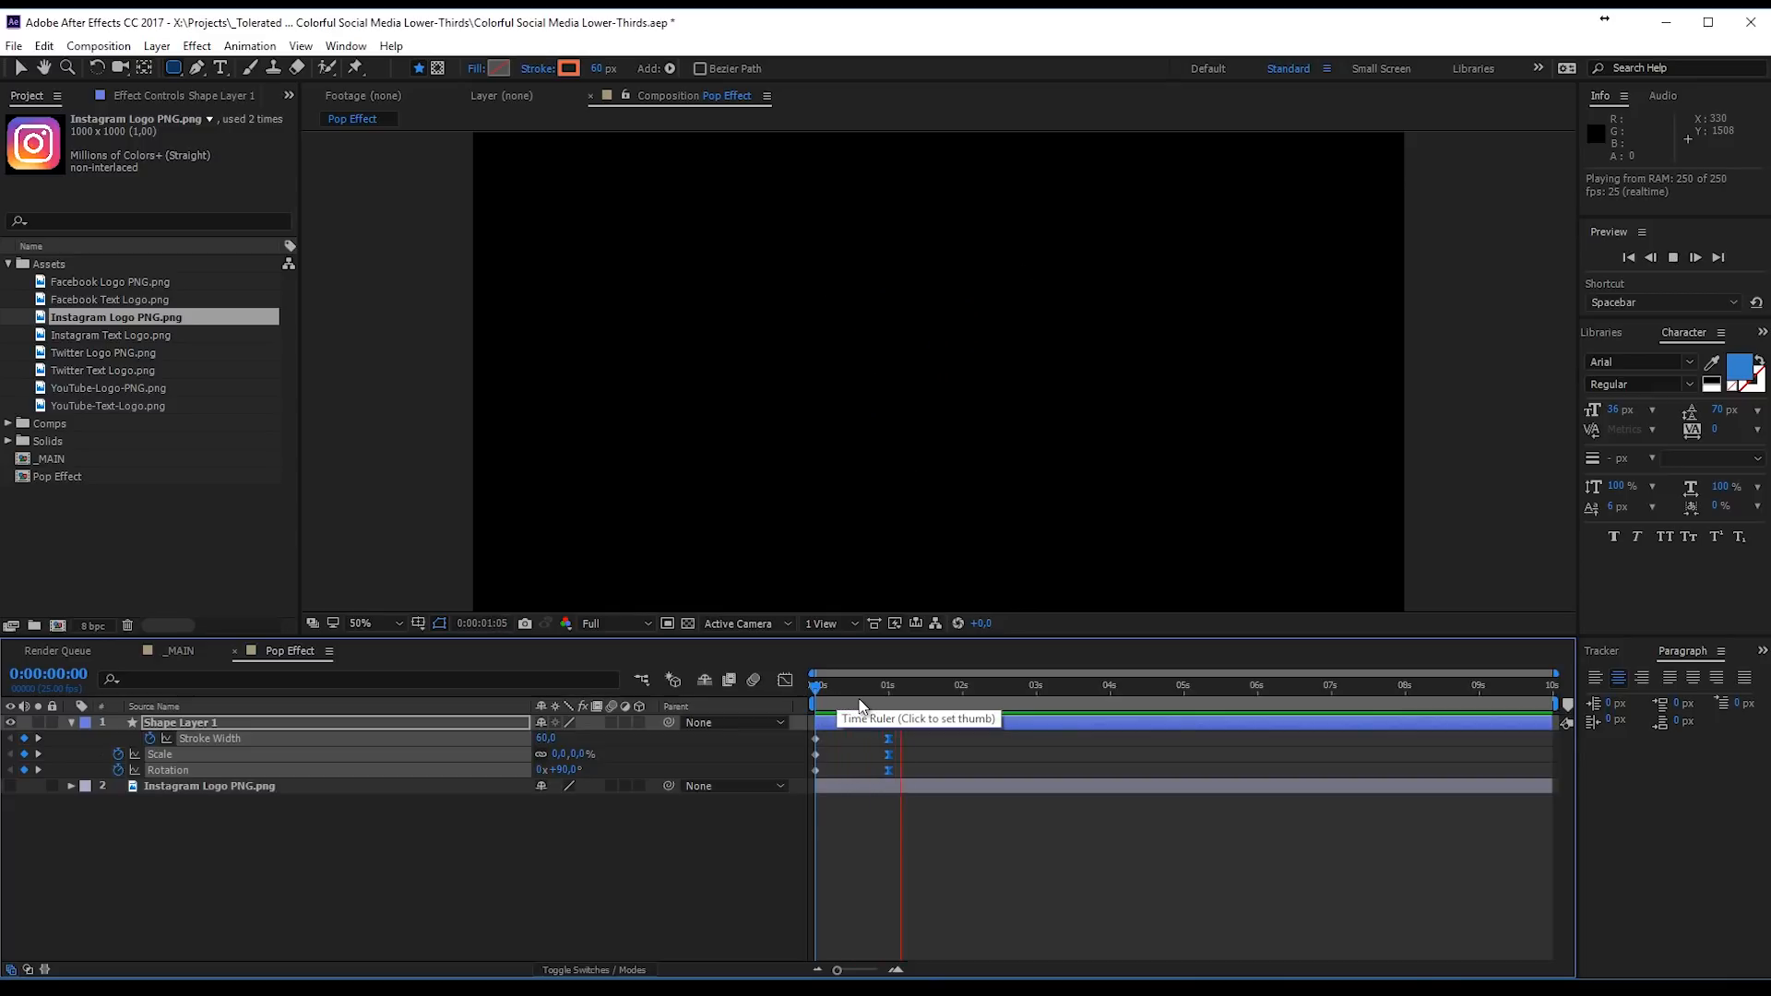
Step: Move Shape Layer 1's three end keyframes earlier to frame 12 and preview the faster animation
click(857, 699)
drag(857, 698, 849, 738)
key(space)
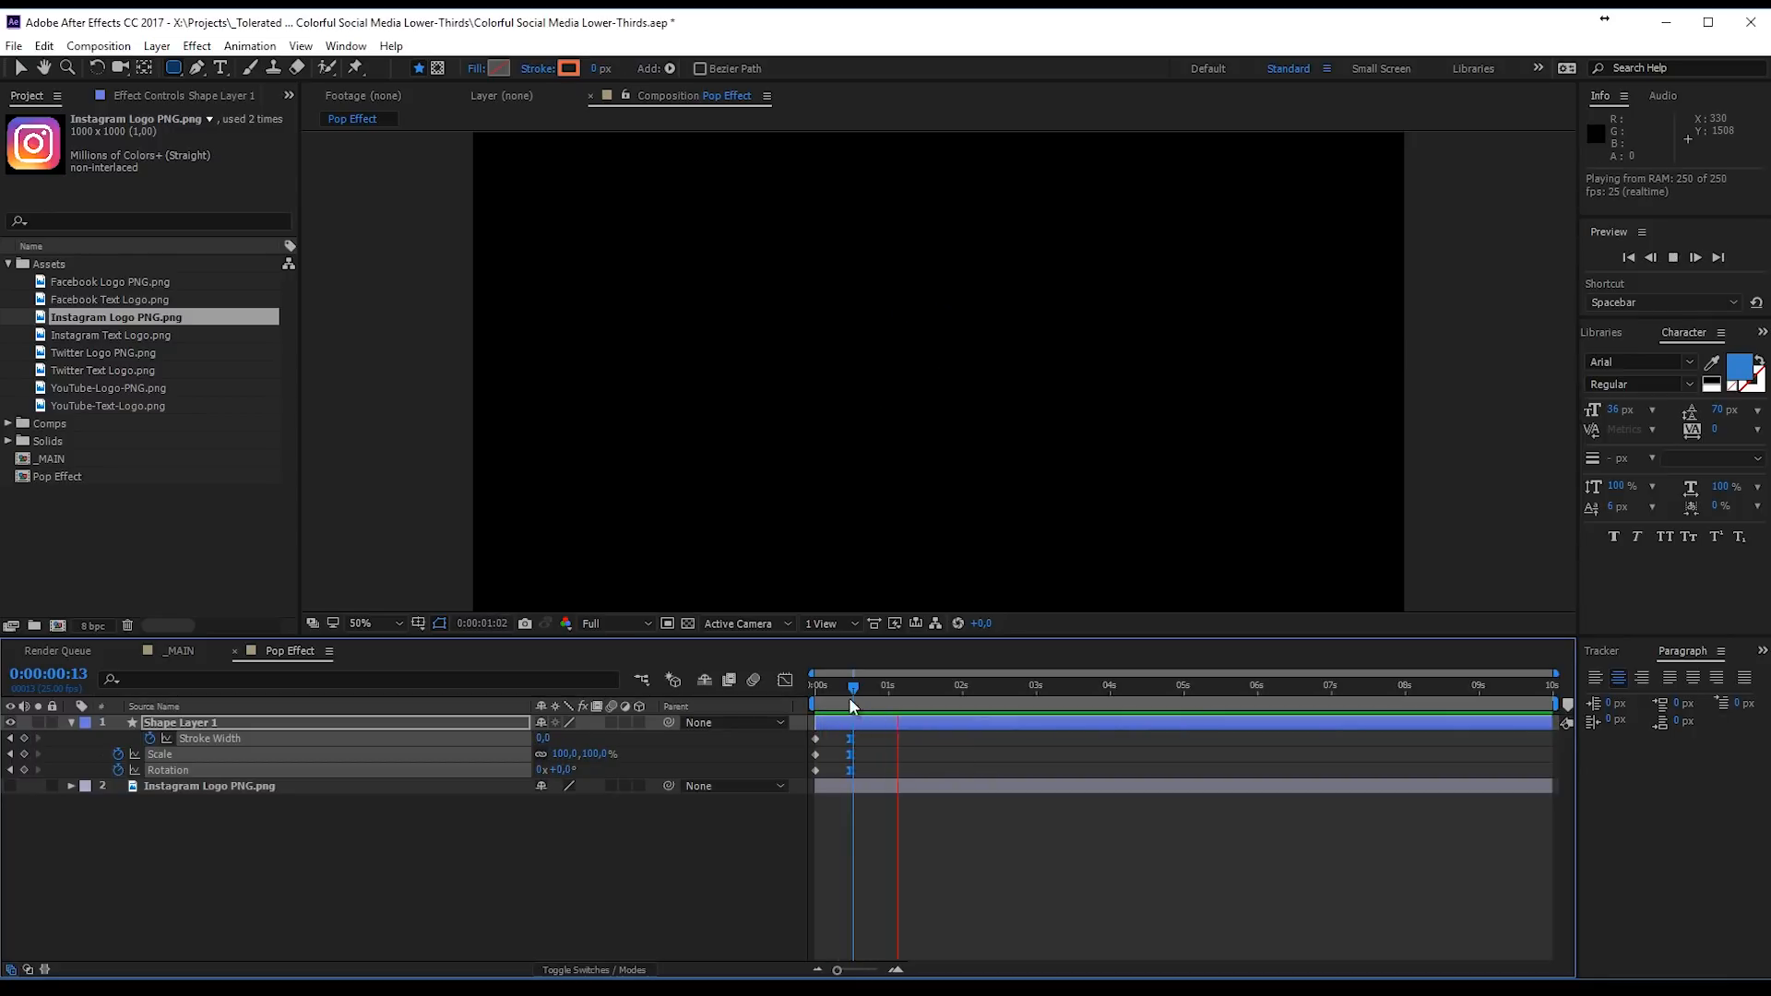
click(874, 745)
Step: Duplicate Shape Layer 1 and reveal the copy's keyframed properties
click(876, 718)
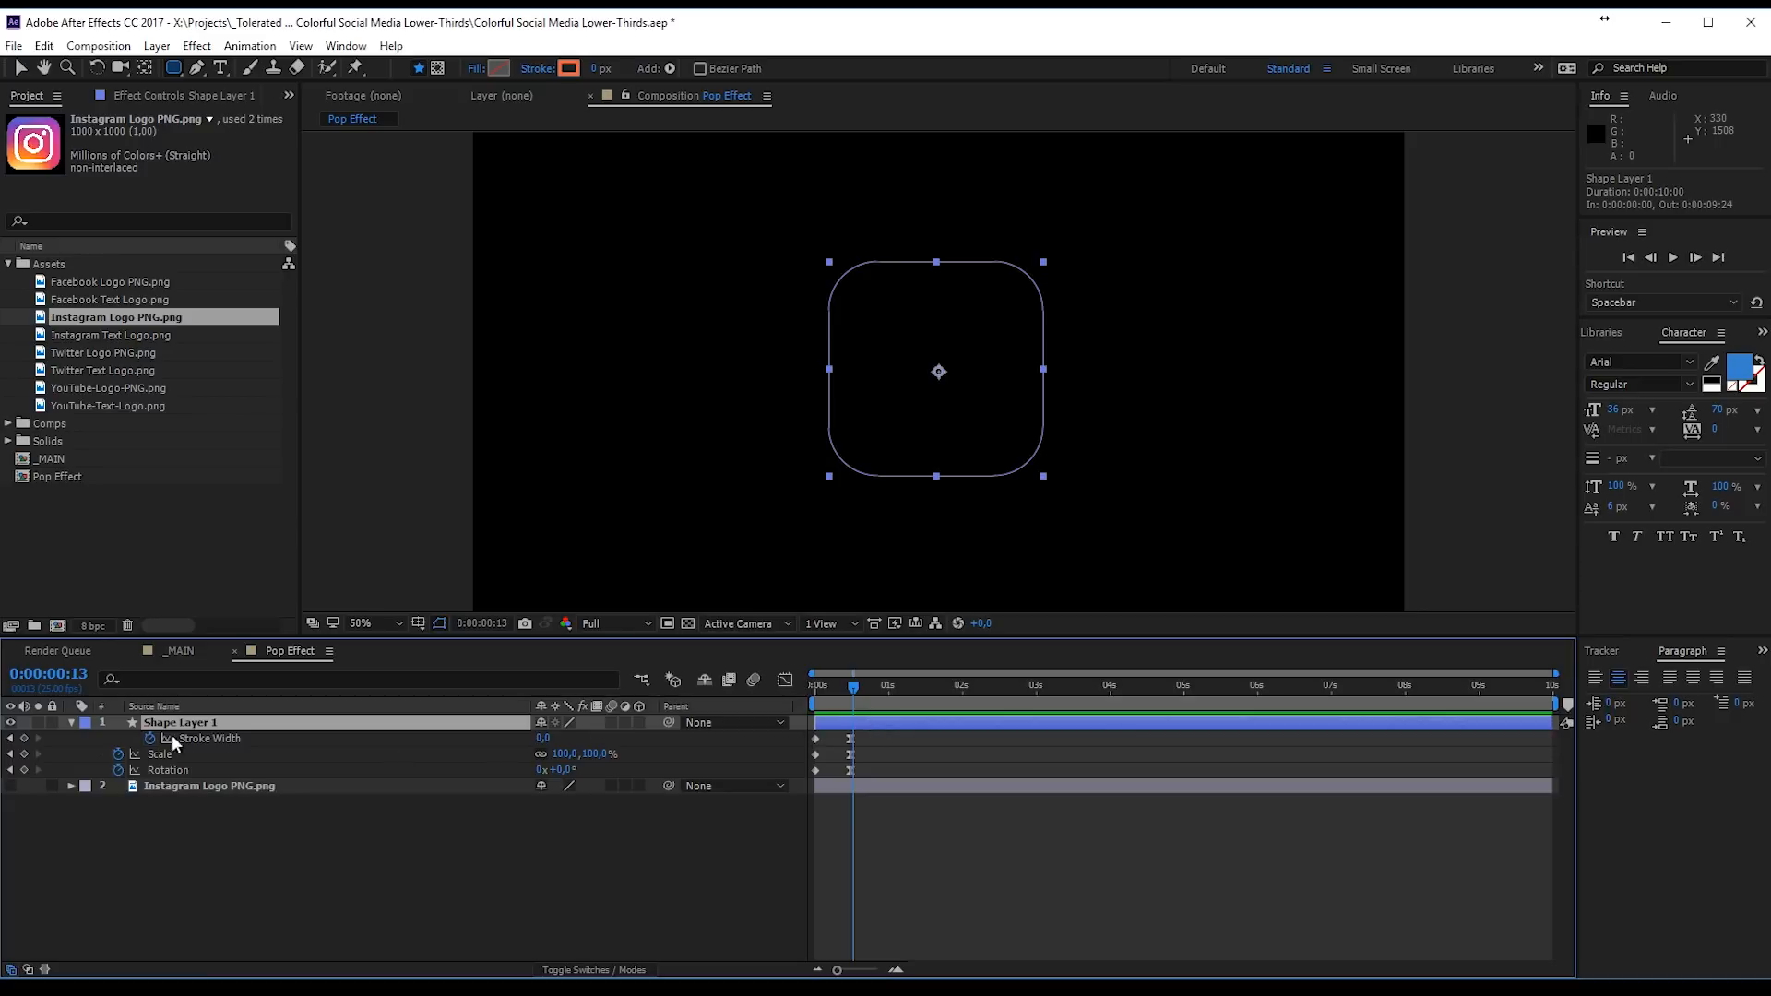
click(44, 46)
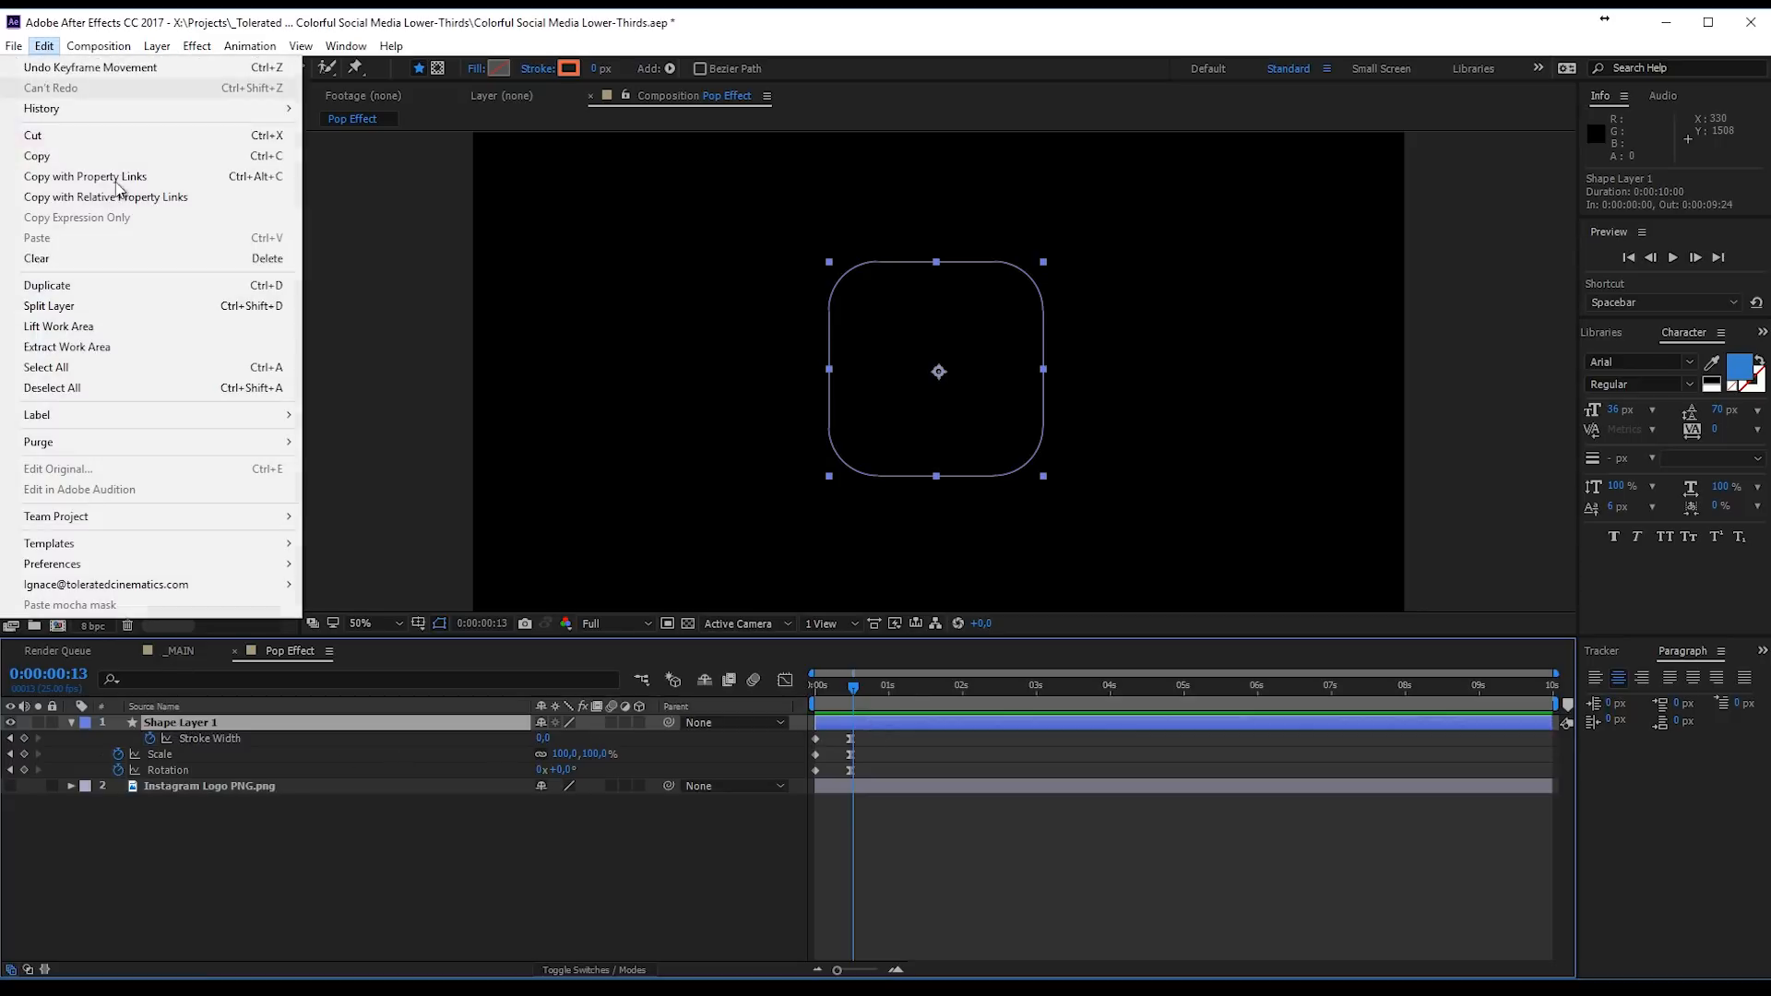
click(117, 287)
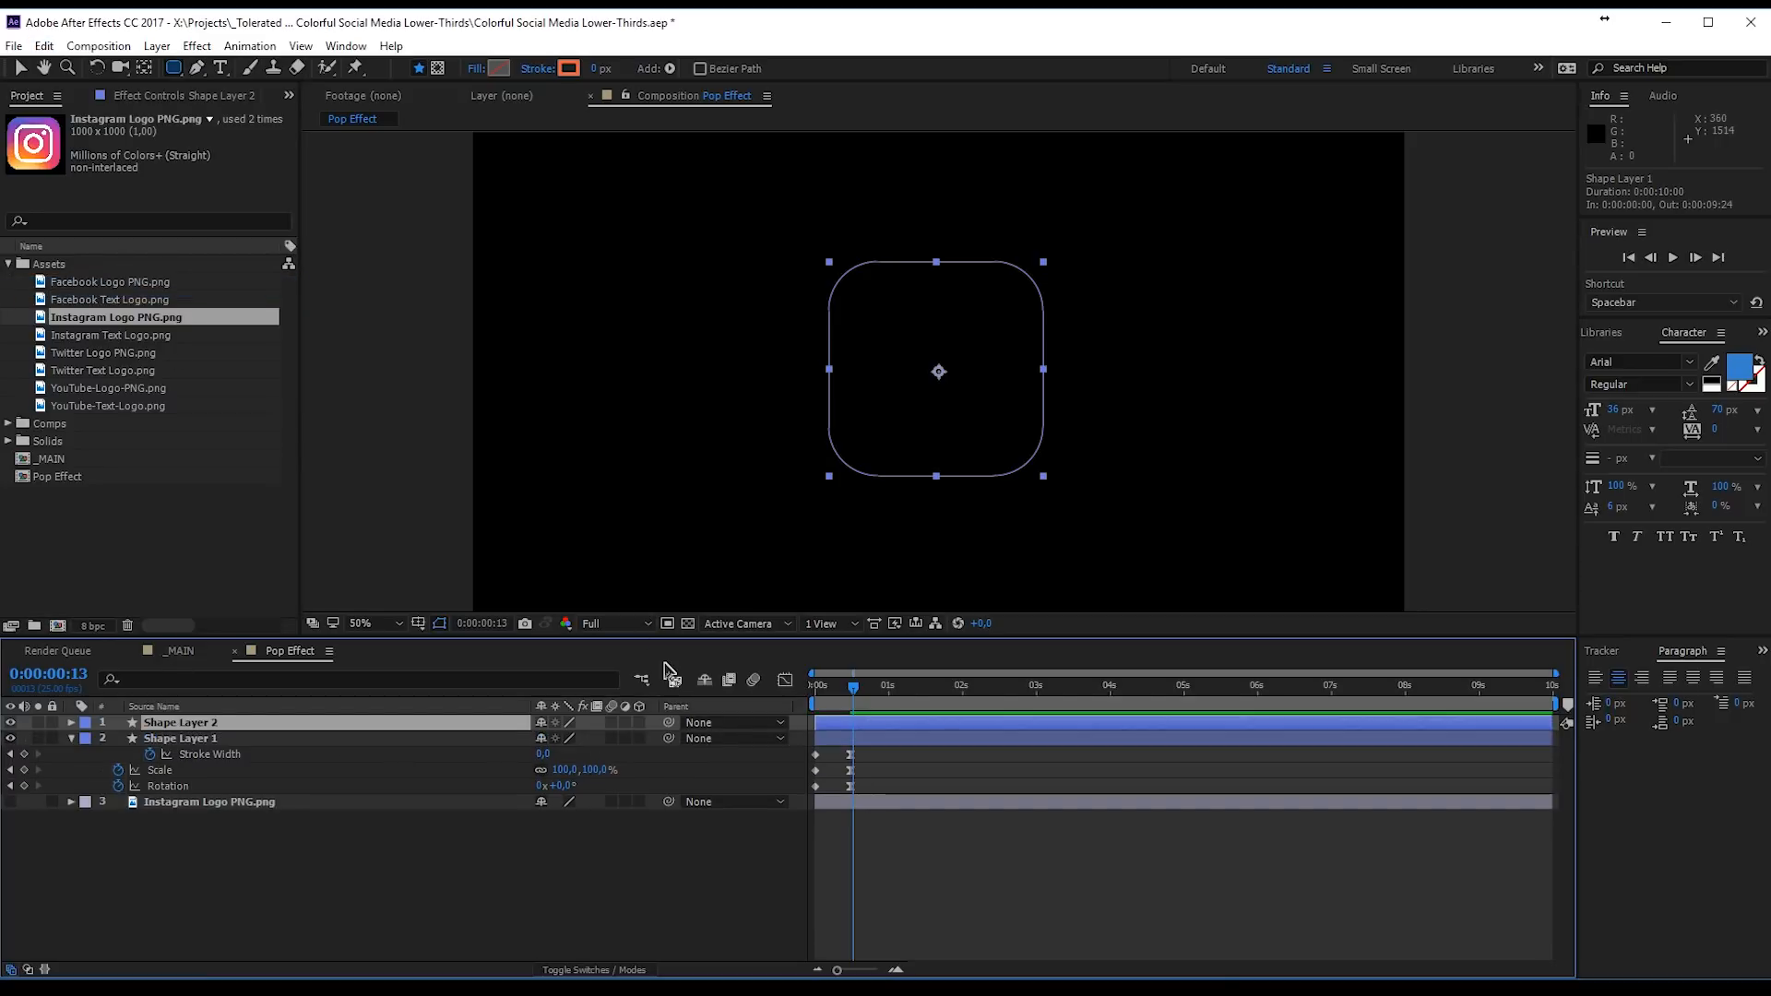
key(u)
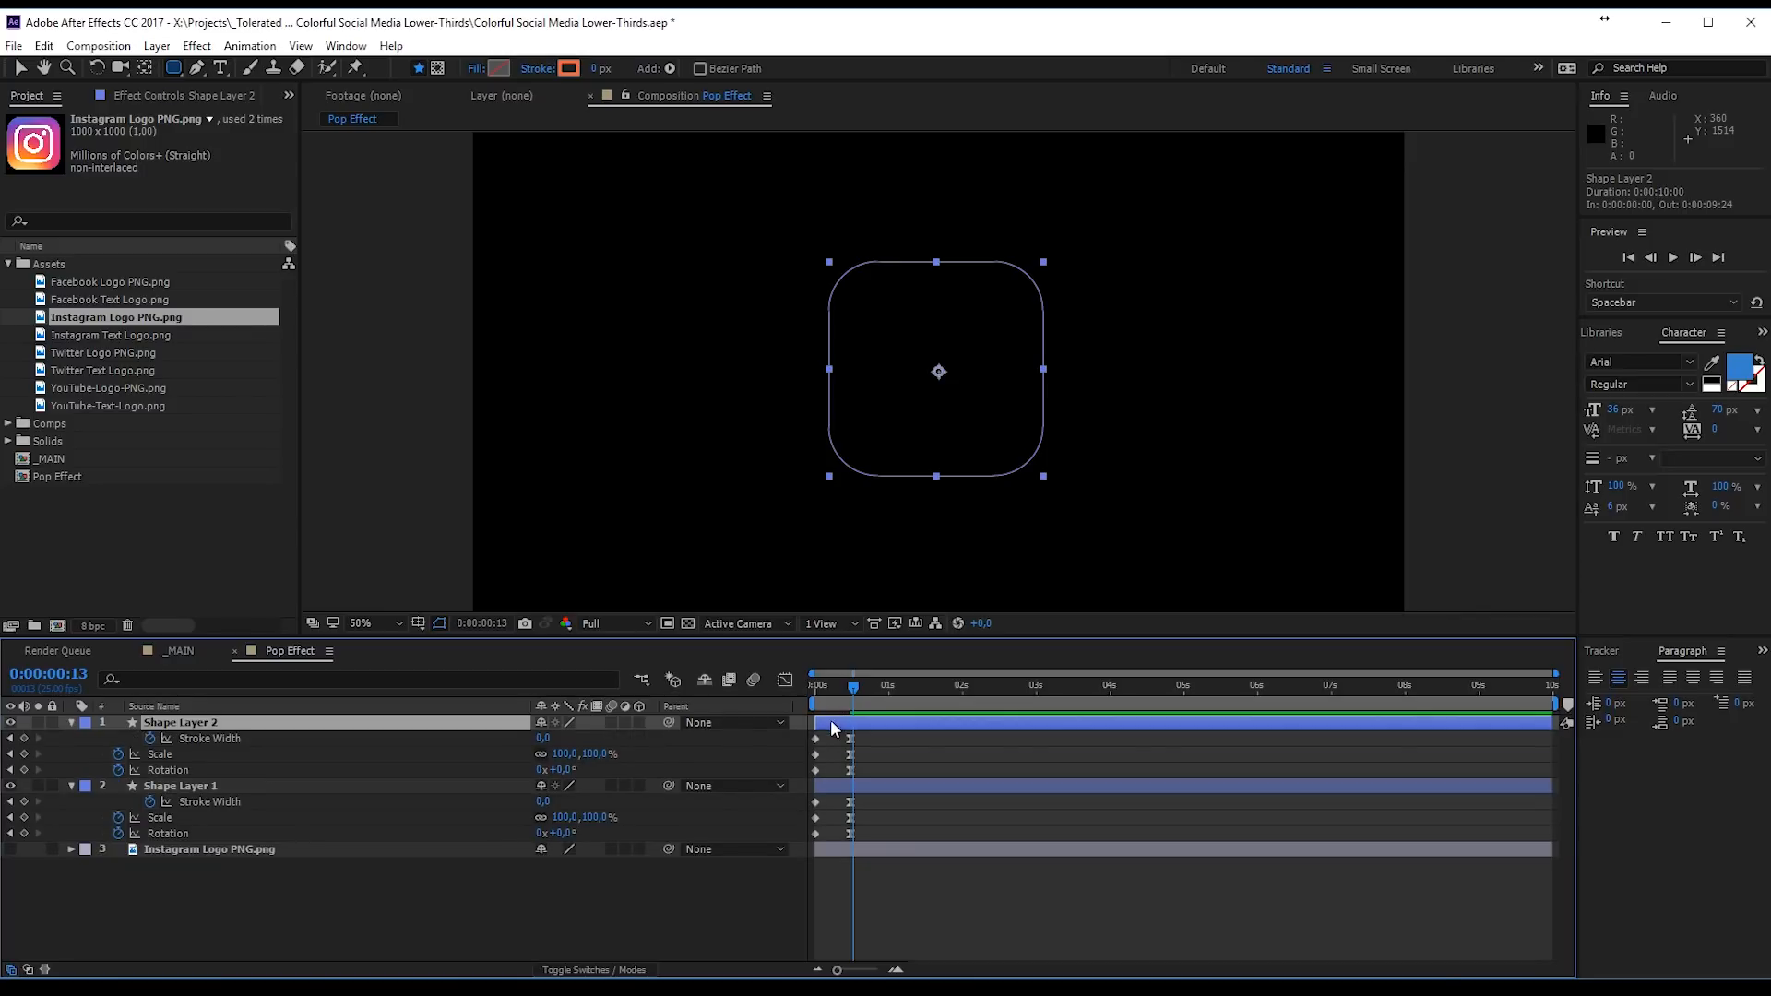
Step: Shift Shape Layer 2 in time to start at frame 2 and preview the offset
drag(831, 727, 829, 728)
click(893, 970)
click(893, 969)
click(892, 969)
drag(956, 970, 886, 968)
drag(851, 721, 921, 729)
key(space)
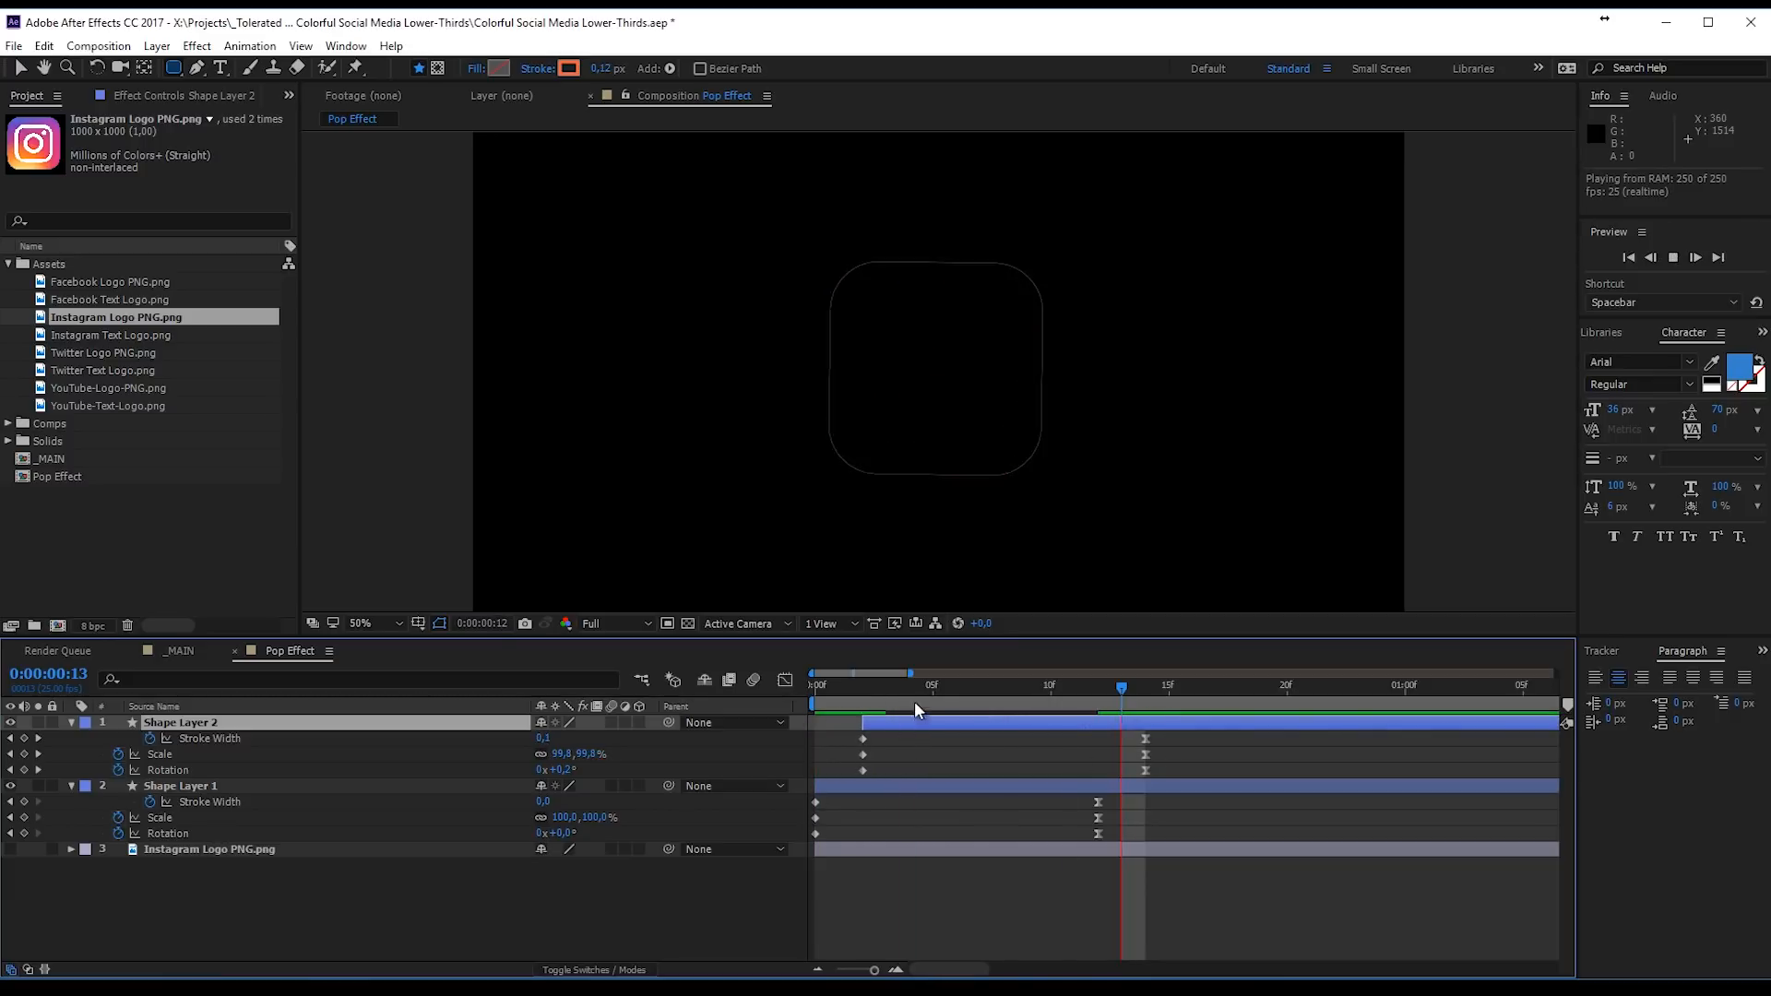
Step: Set Shape Layer 2's Stroke Width keyframe at frame 2 to 100 and preview the animation
click(852, 705)
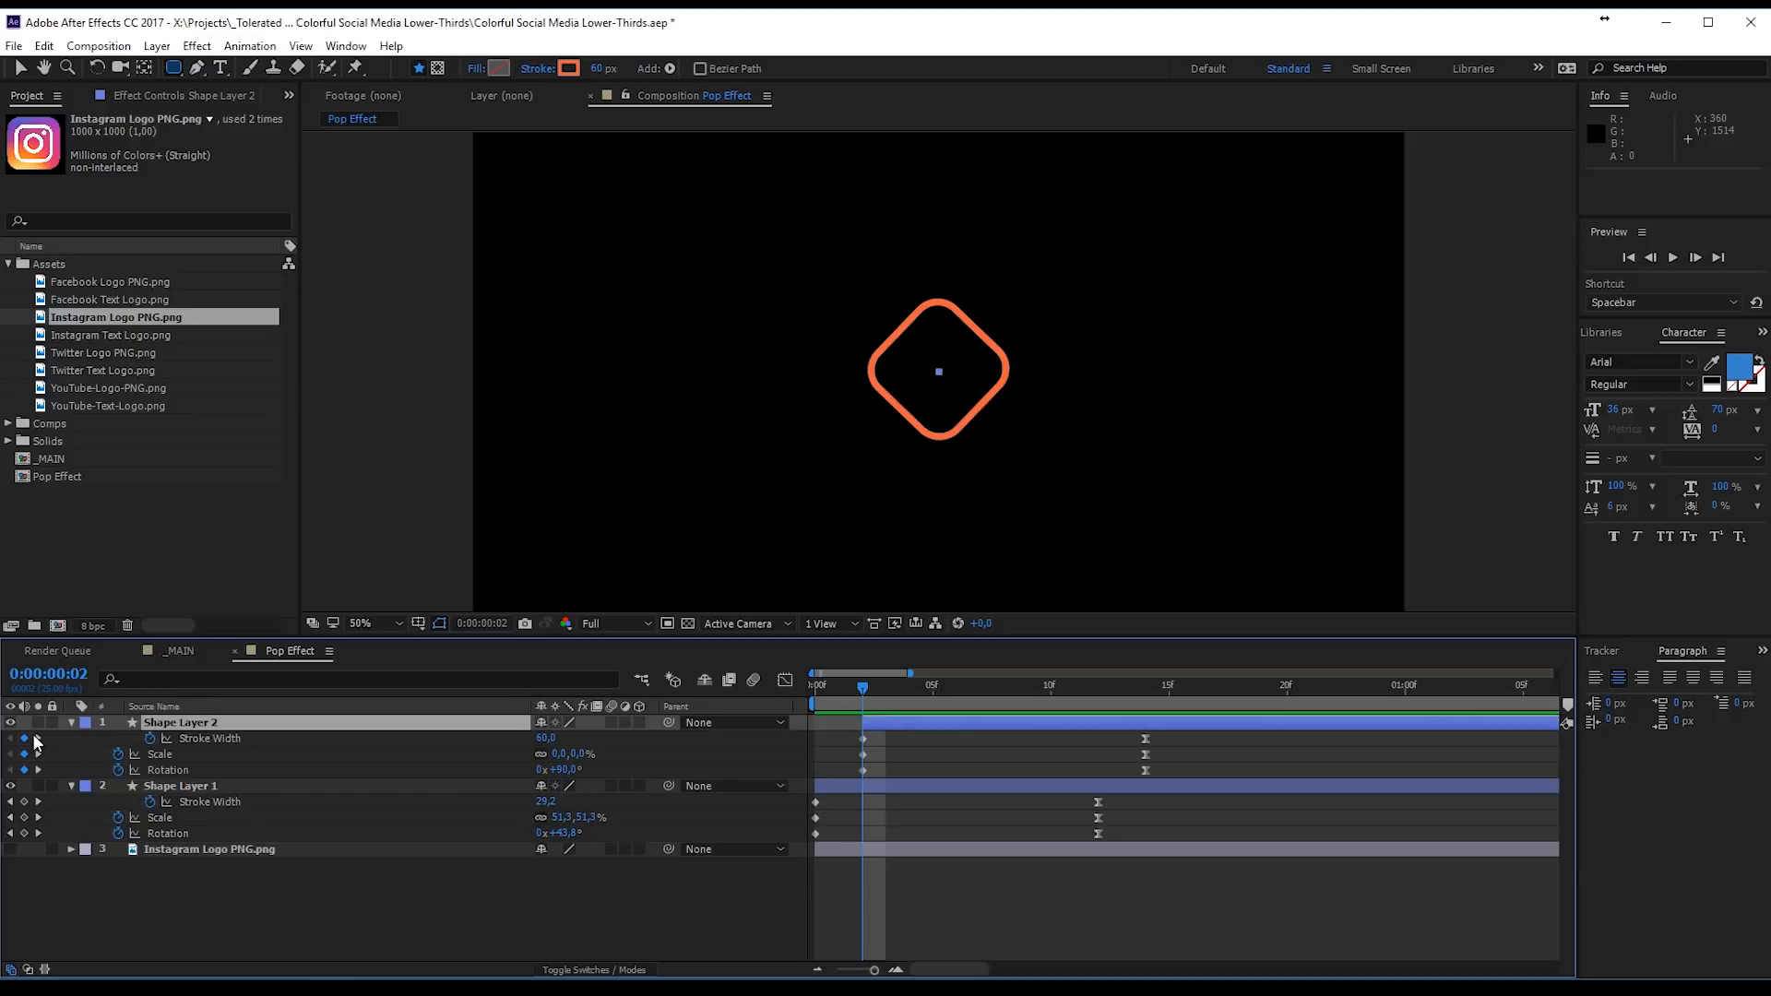
click(72, 723)
click(72, 723)
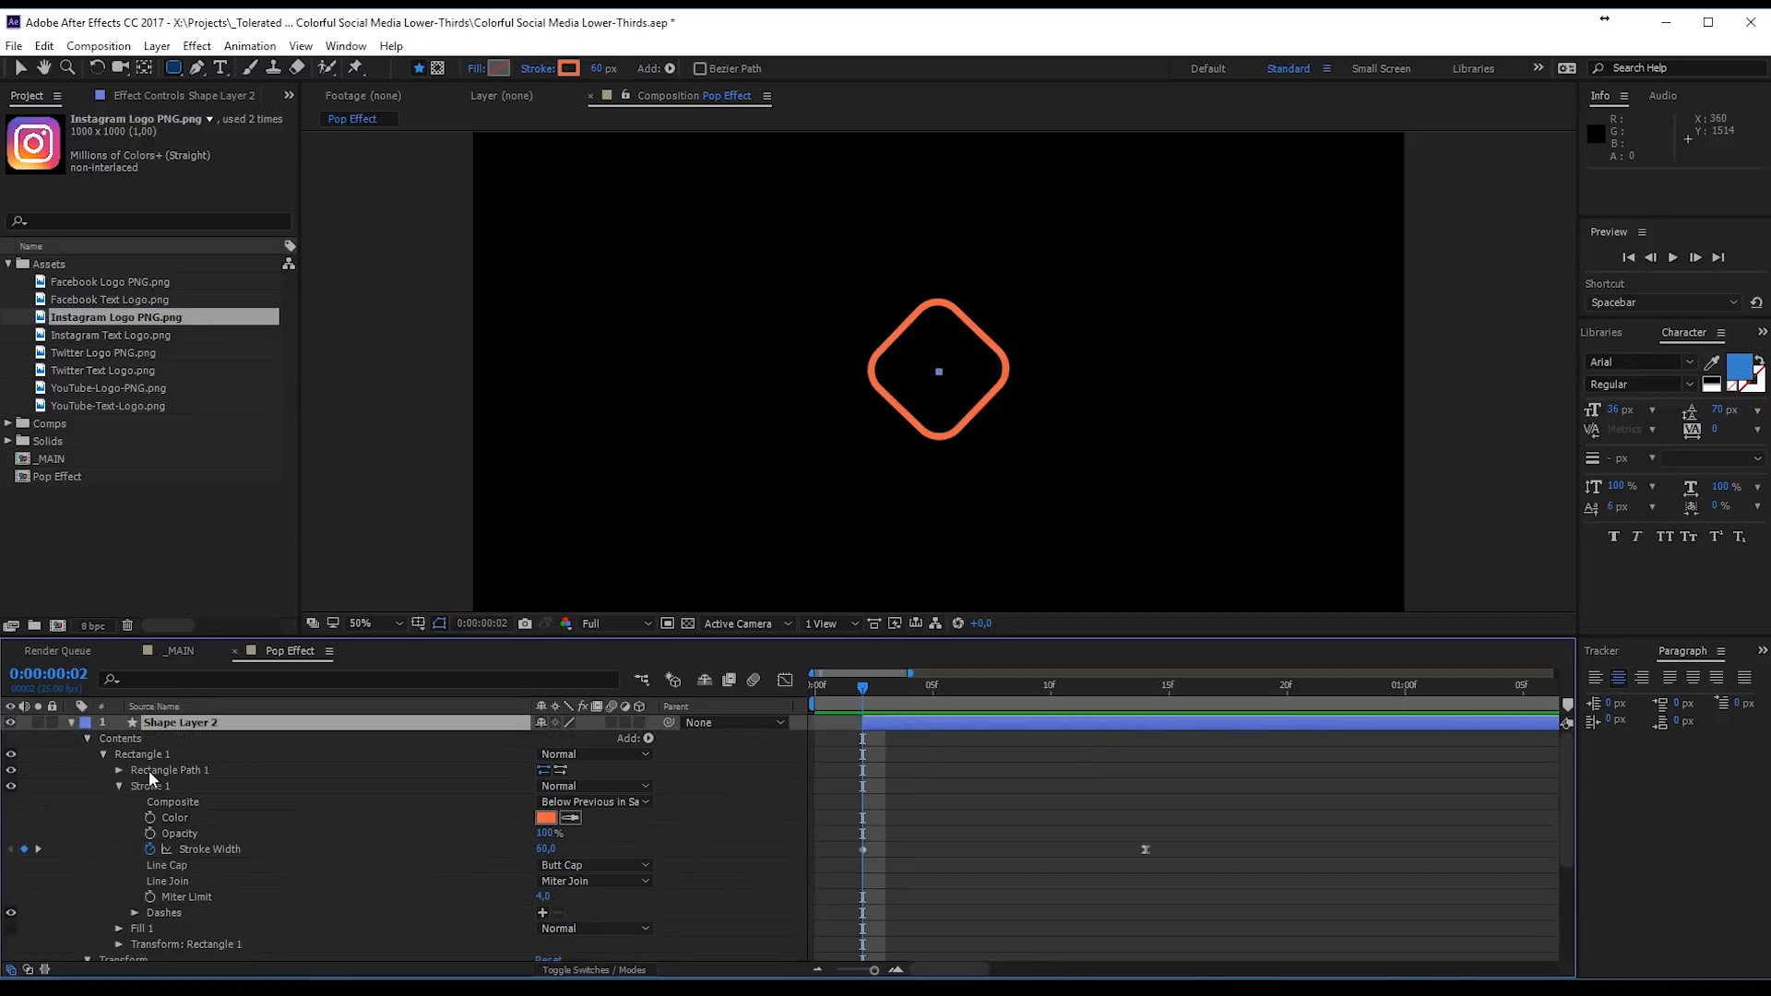
scroll(91, 790, down, 1)
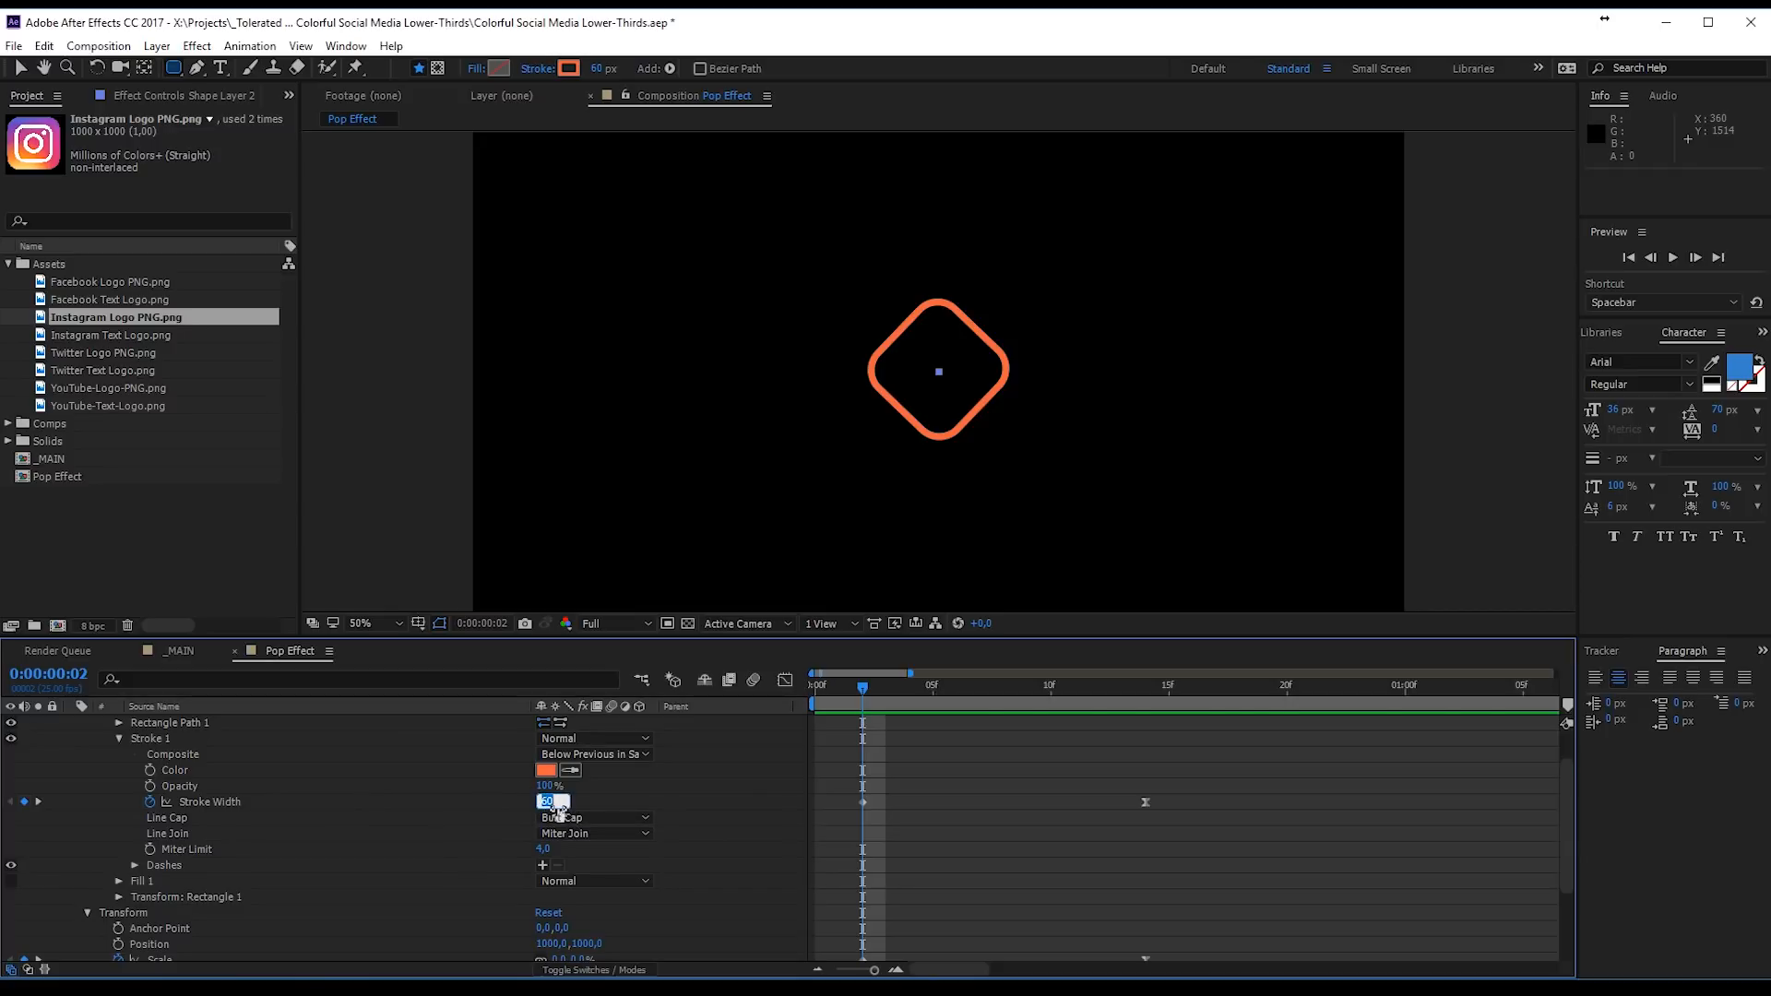
text(100)
key(Return)
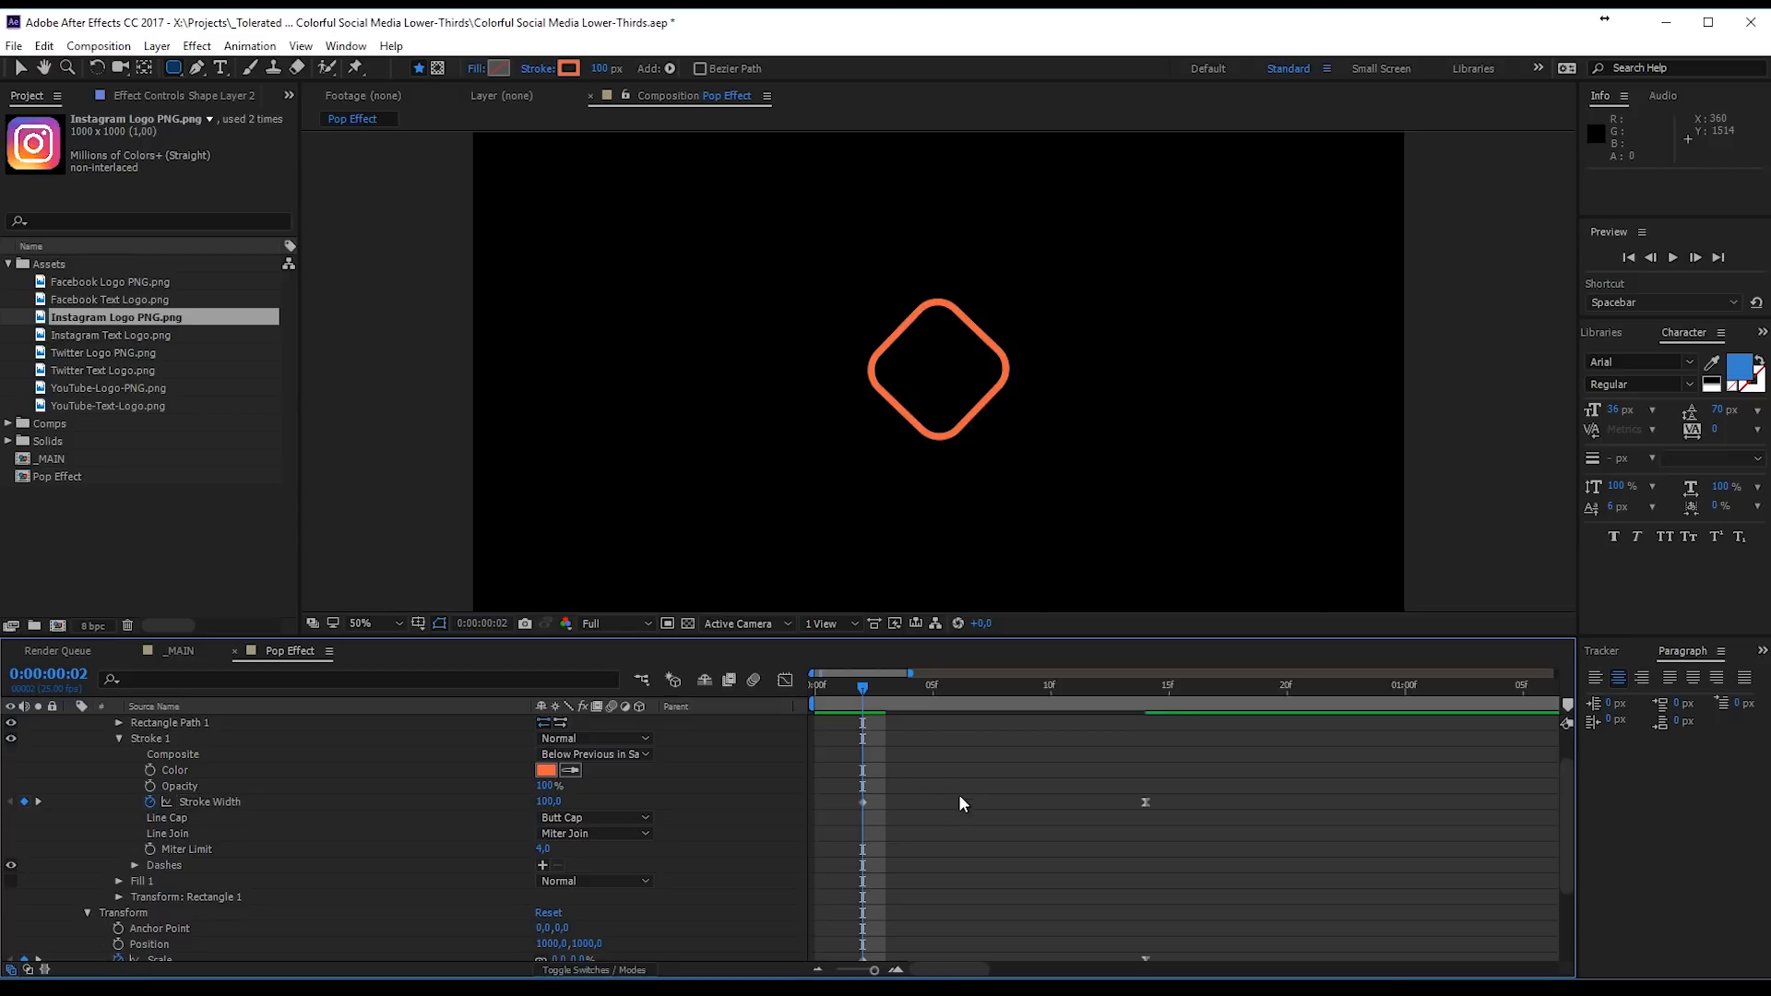
key(space)
key(space)
scroll(910, 729, up, 1)
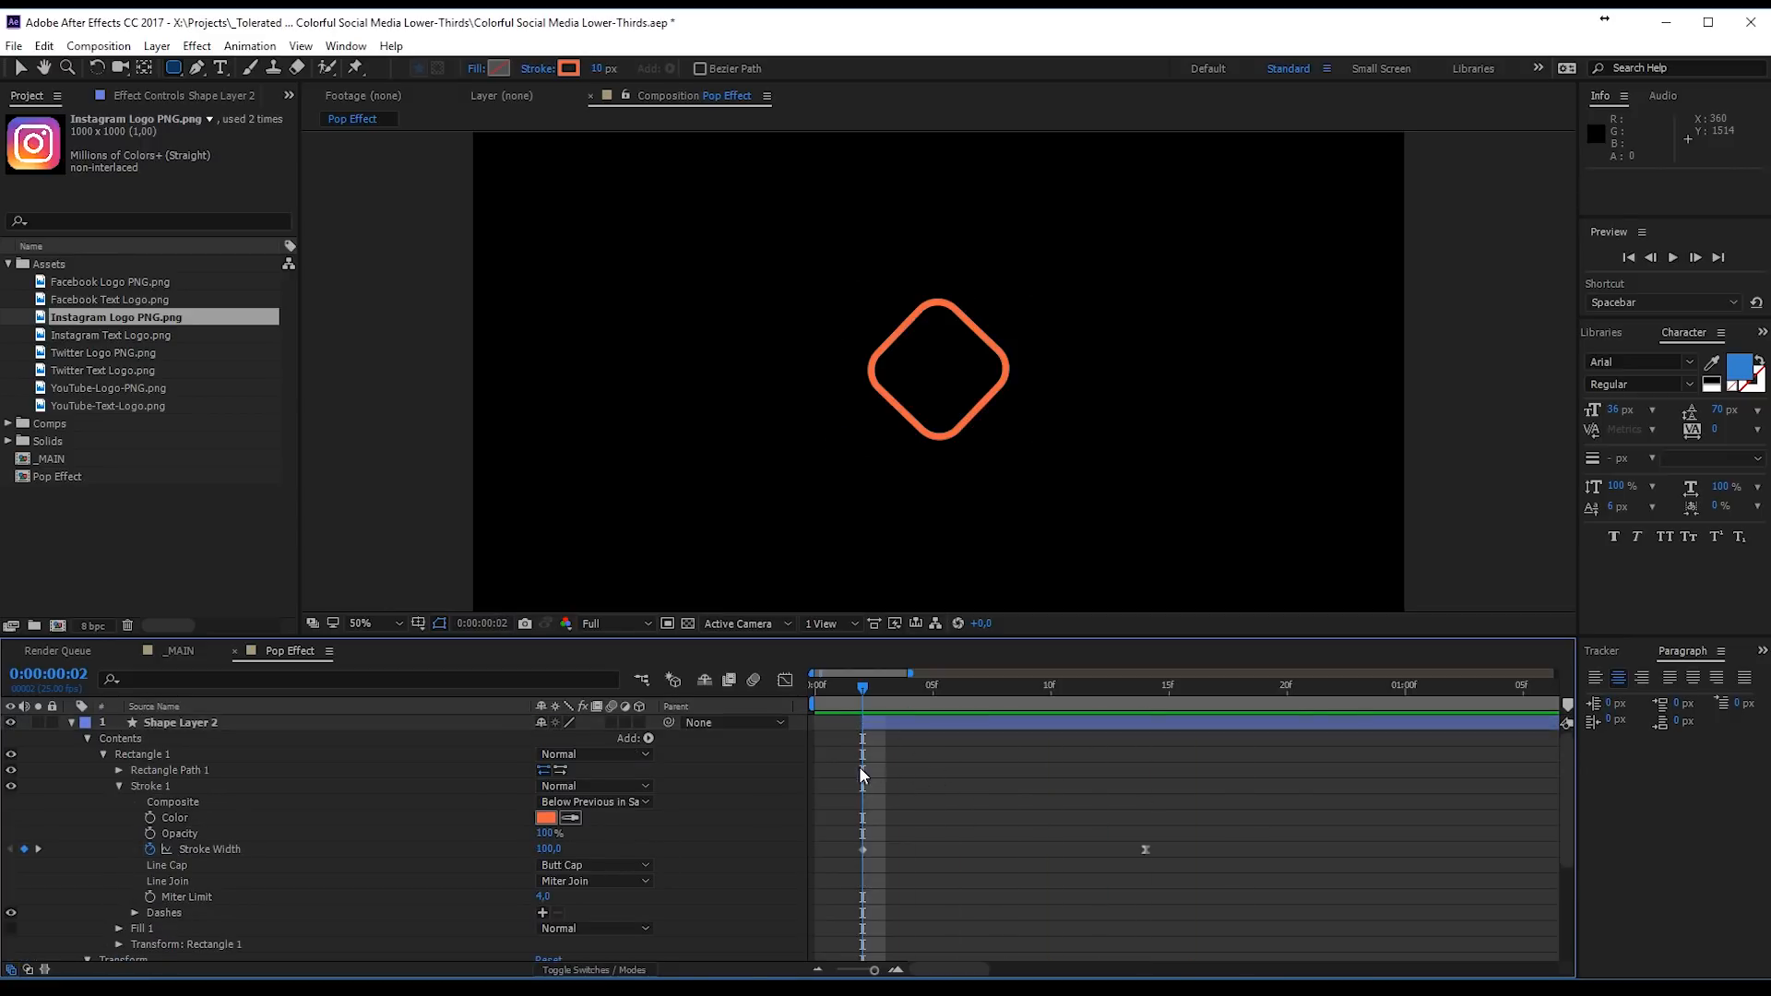
Step: Show the Instagram logo layer temporarily to sample its pink as Shape Layer 2's stroke color, then hide it and preview
drag(932, 699, 777, 711)
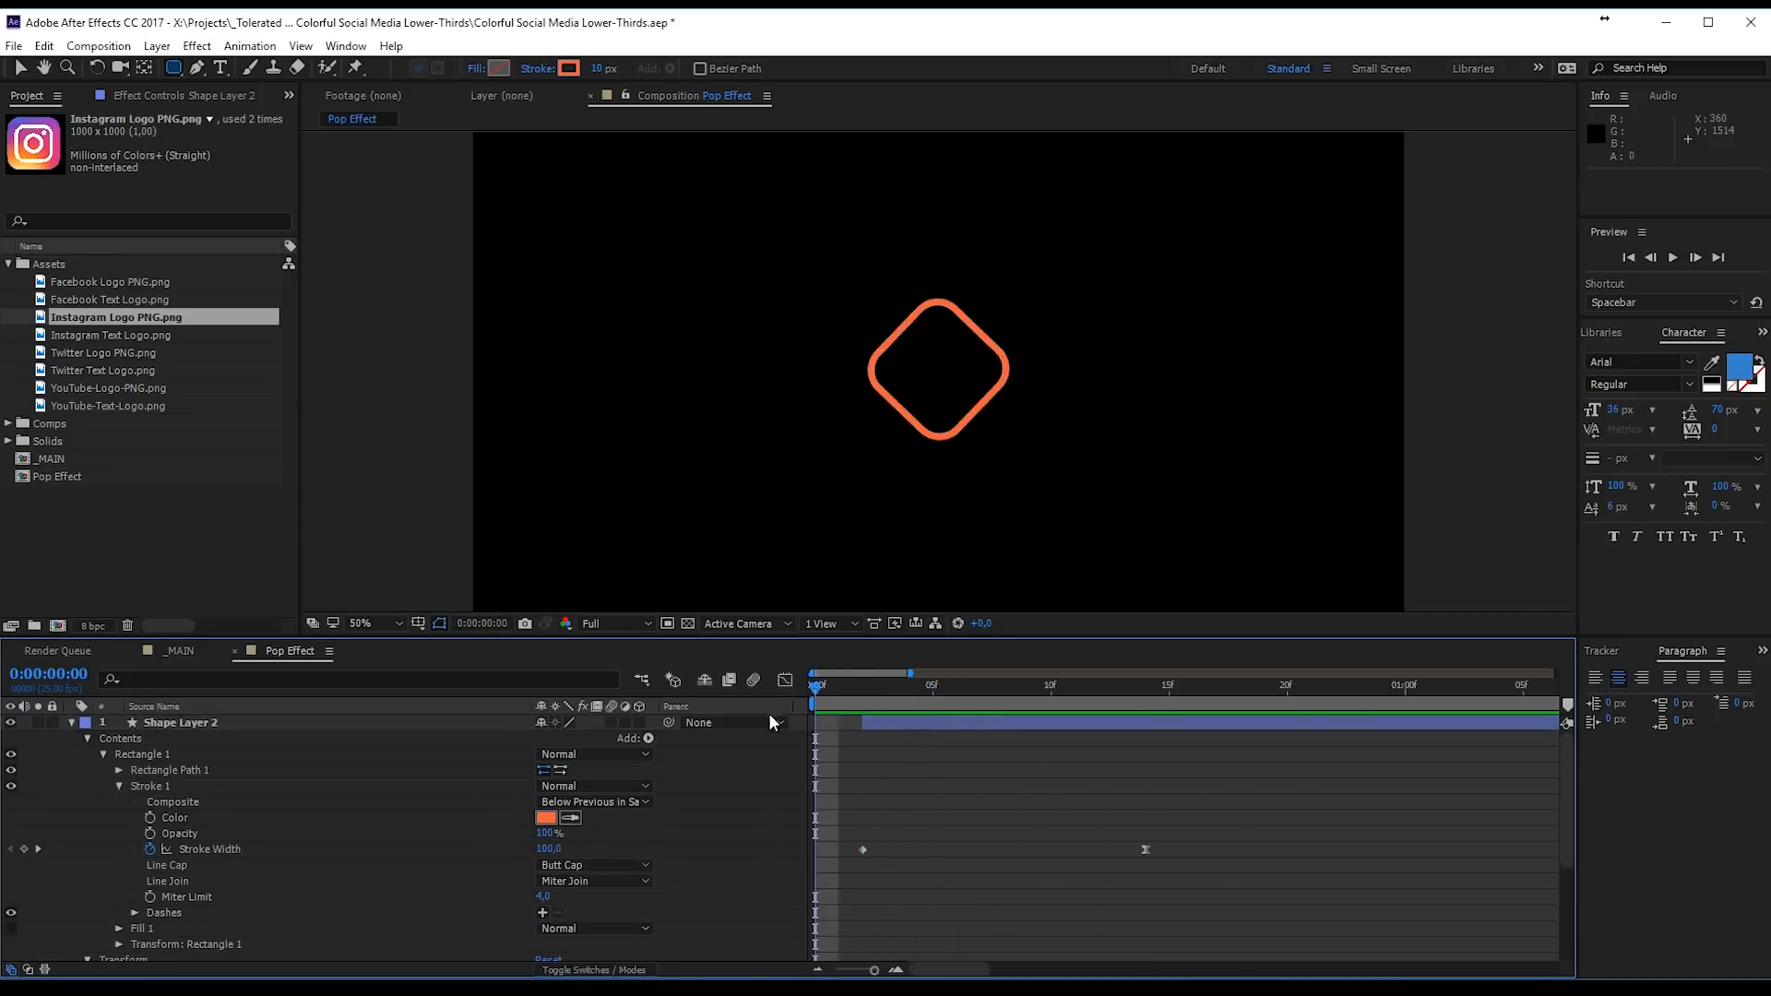
scroll(136, 833, down, 2)
scroll(136, 833, down, 2)
click(11, 953)
scroll(313, 844, up, 5)
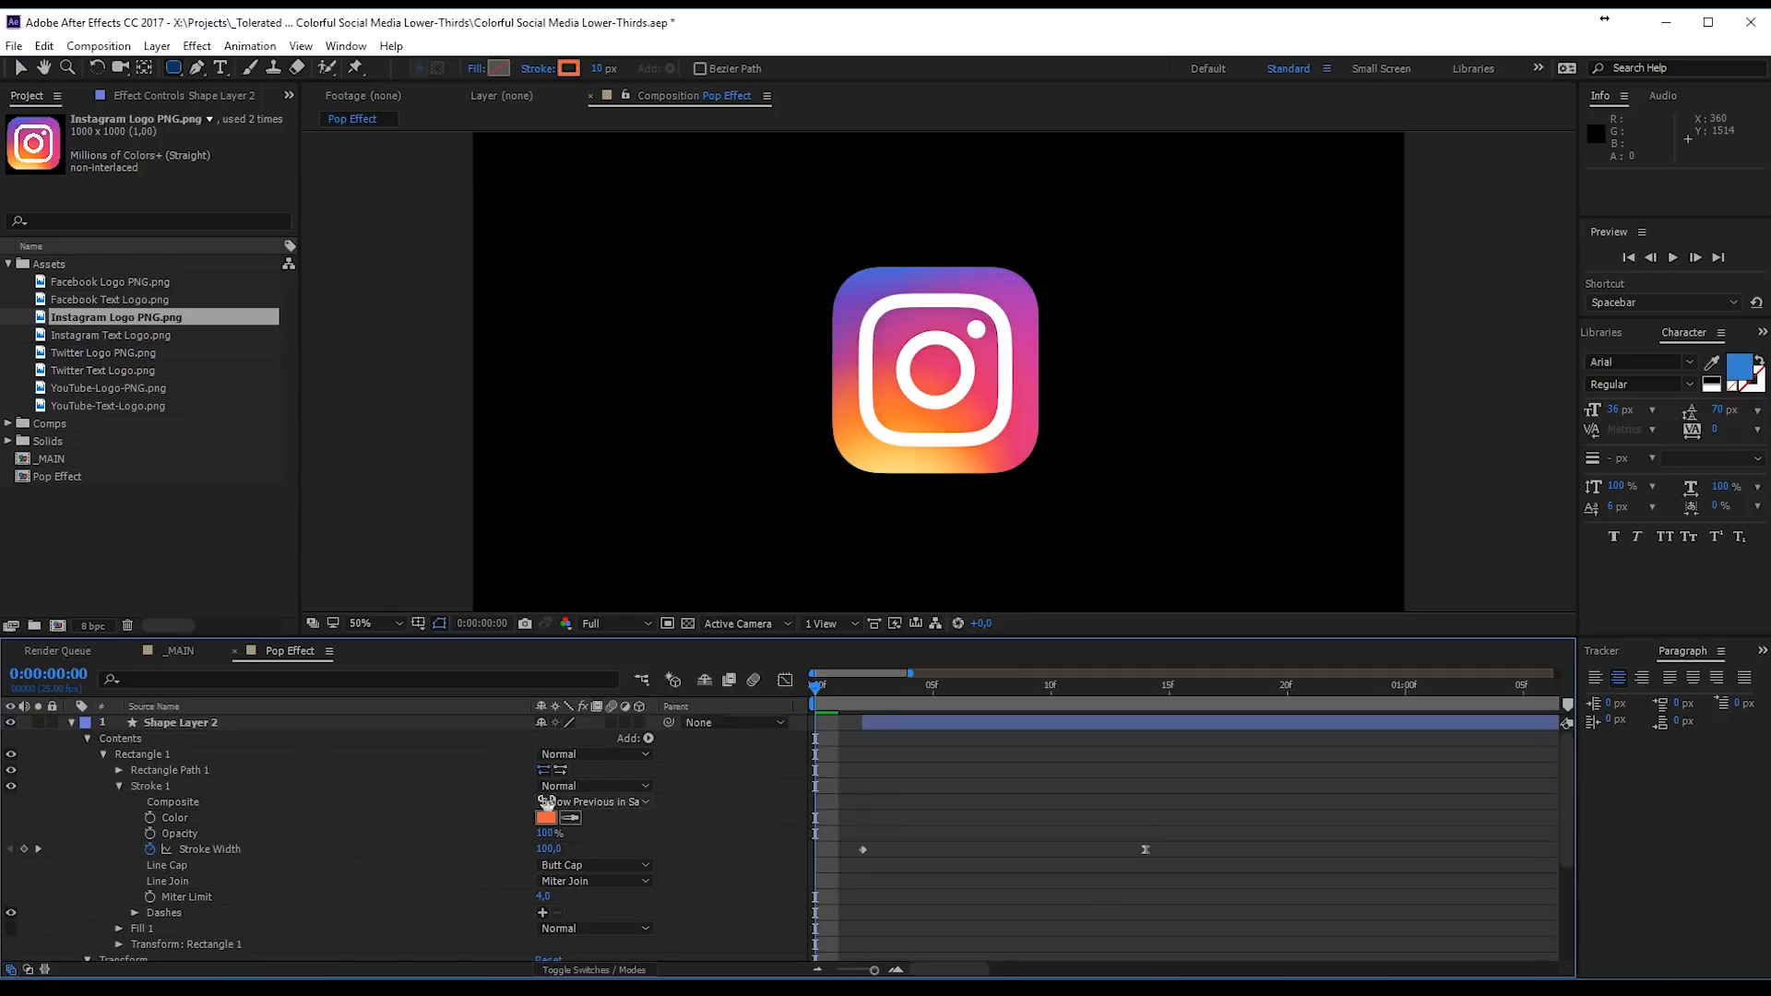
click(571, 818)
click(1020, 456)
scroll(141, 874, down, 4)
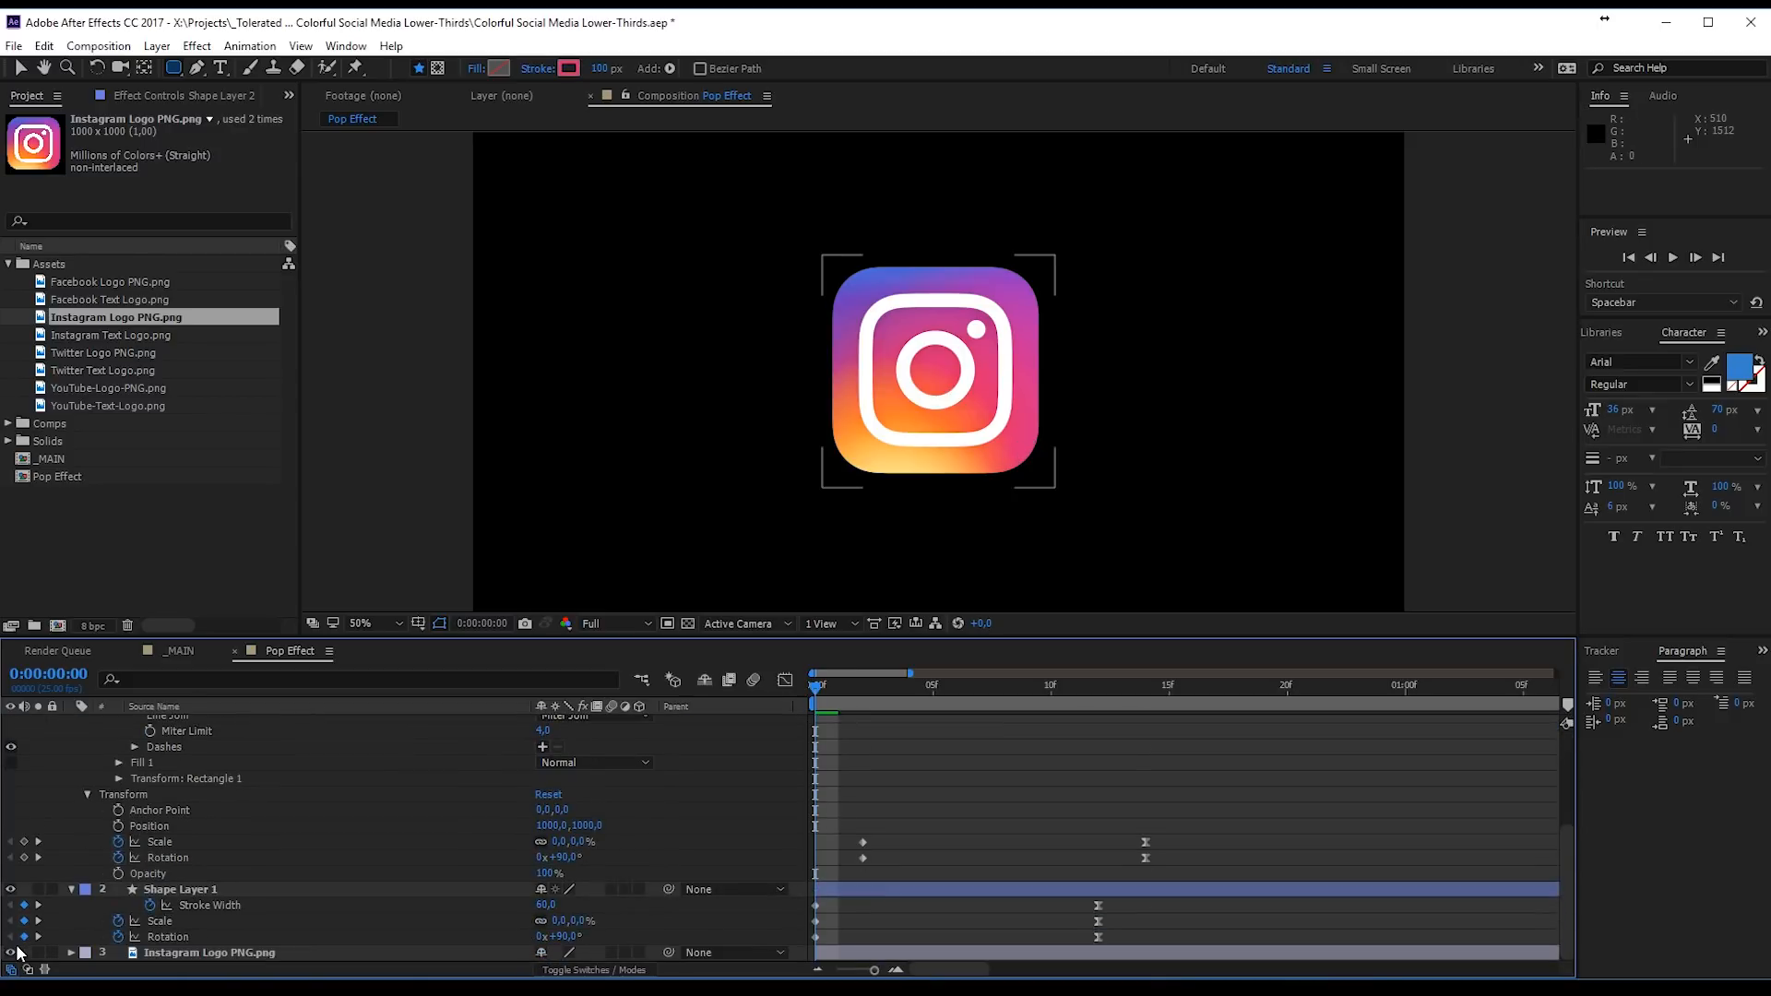
click(11, 953)
scroll(100, 862, up, 3)
scroll(101, 862, up, 1)
key(space)
Step: Add dashes to Shape Layer 2's stroke with a dash length of 236 and preview the effect
click(959, 697)
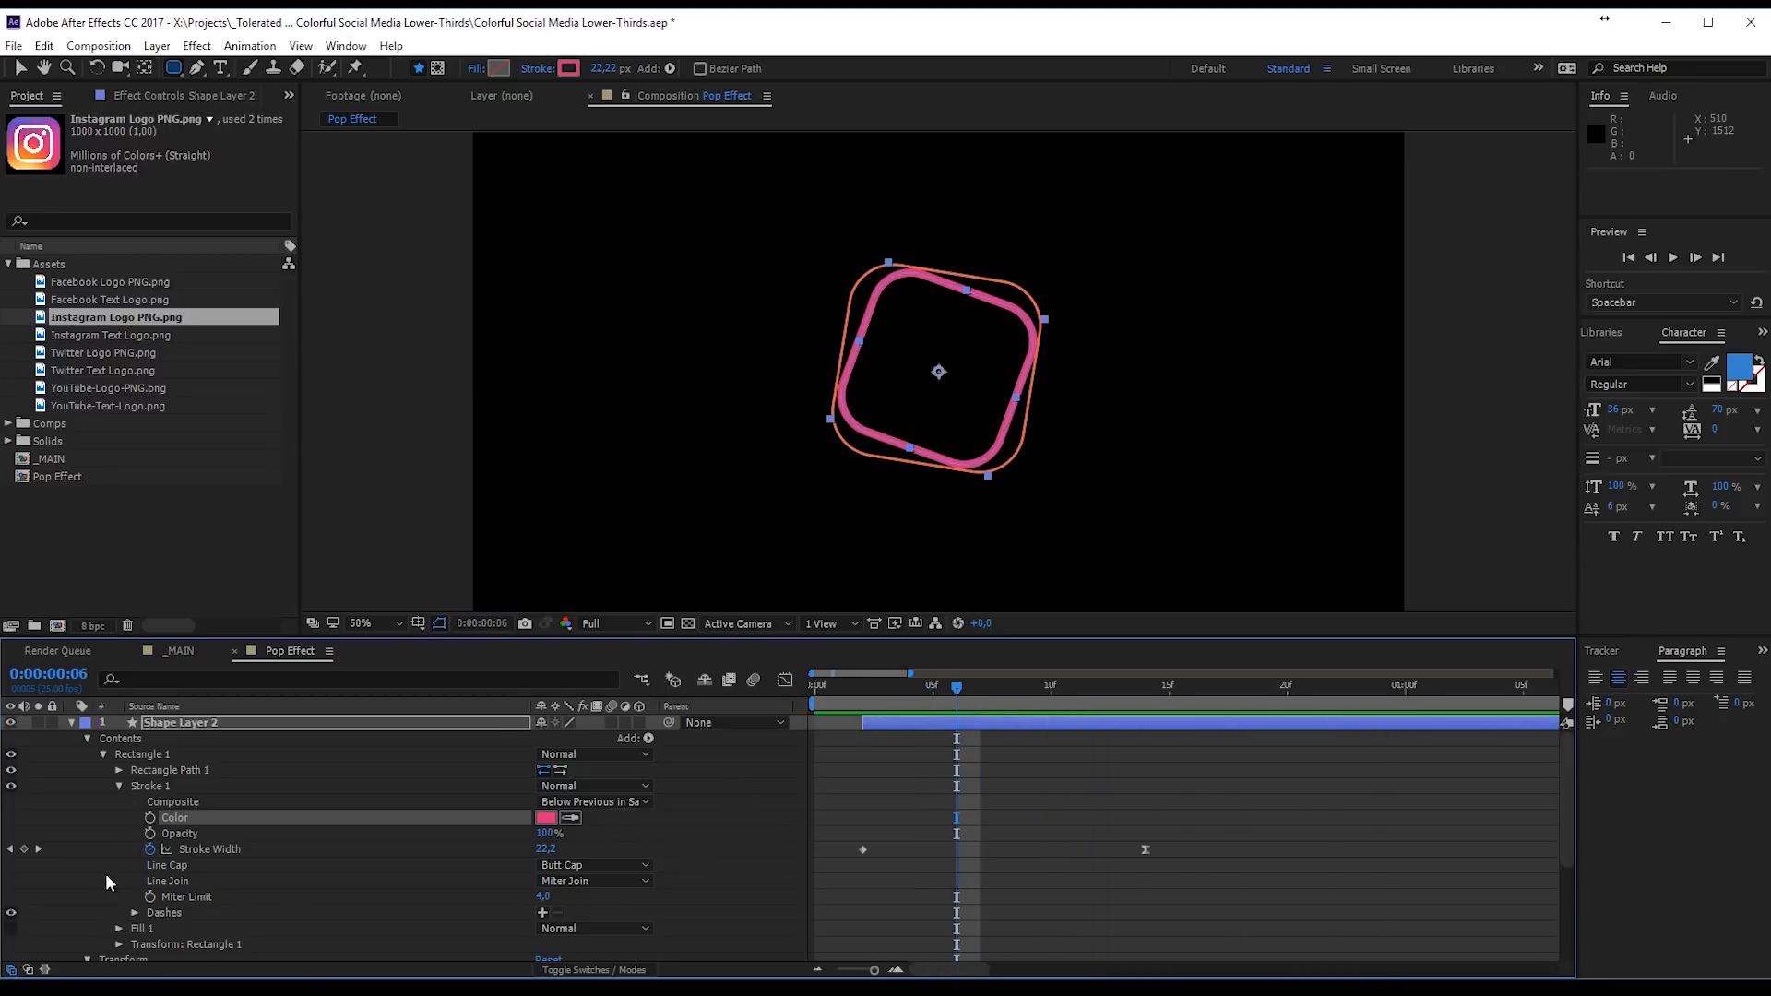
scroll(107, 872, down, 1)
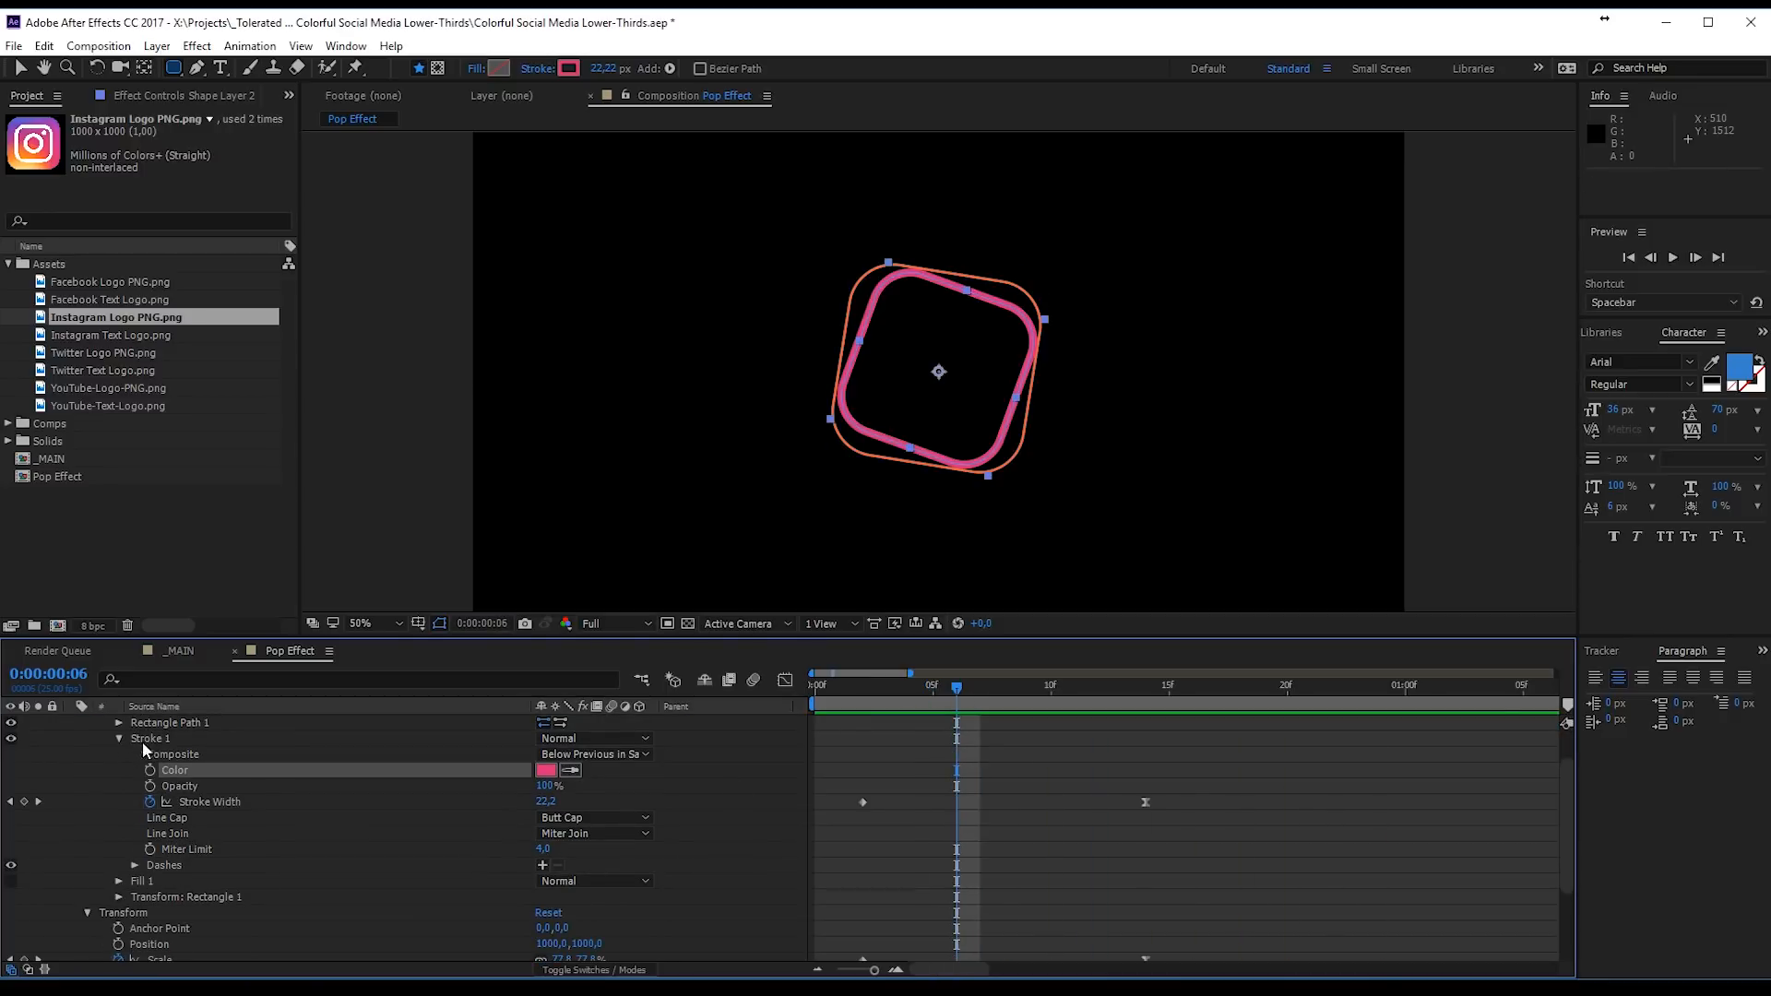
click(542, 866)
mouse_move(548, 885)
mouse_down()
mouse_move(766, 883)
mouse_move(745, 877)
mouse_up()
click(946, 859)
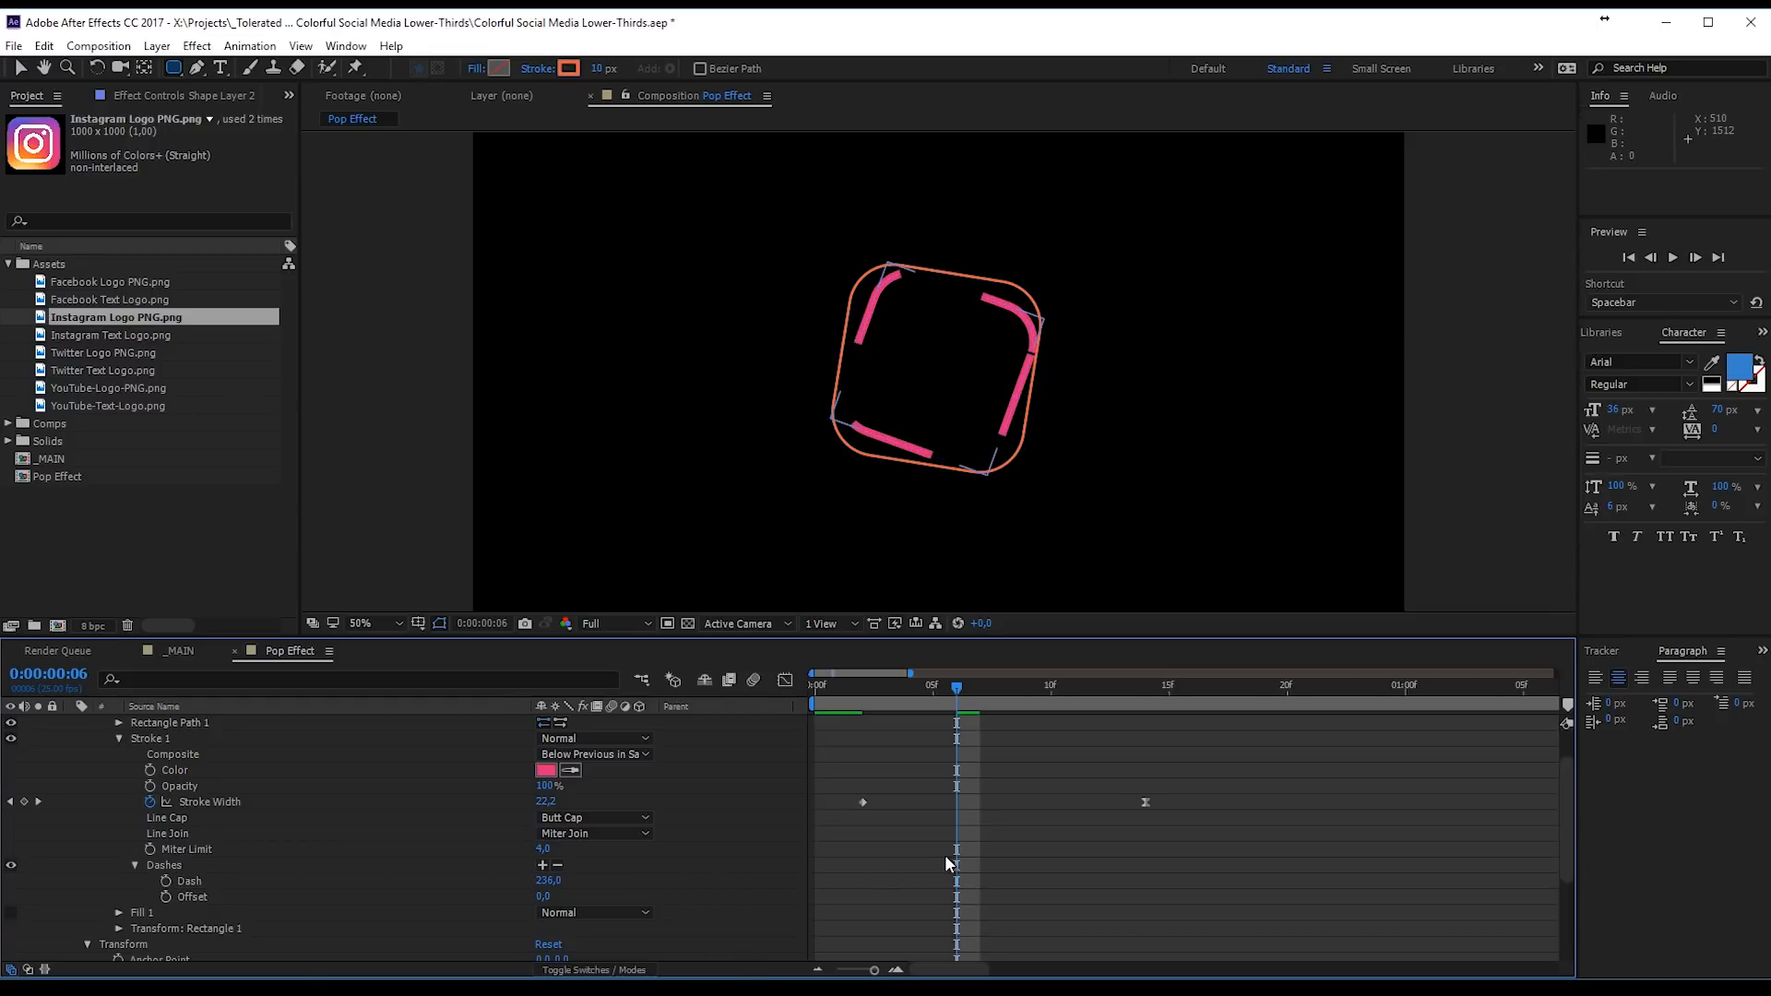
key(space)
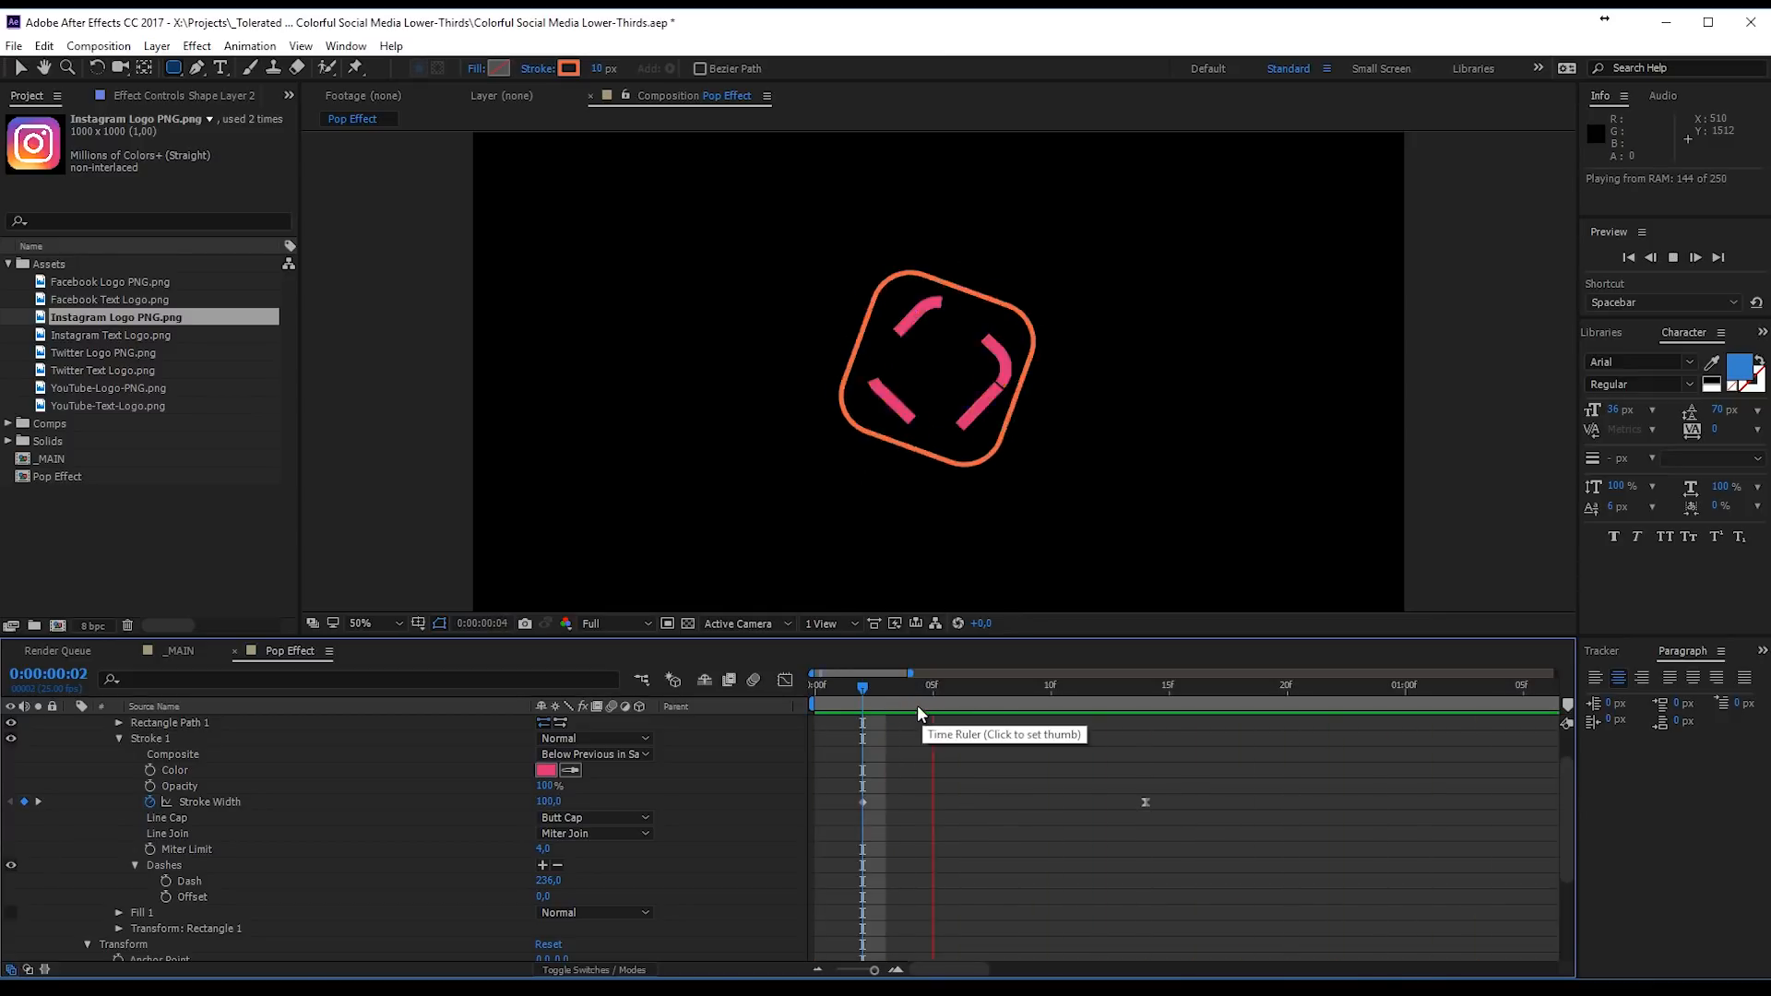
key(space)
Step: Set Shape Layer 2's Stroke Width keyframe at frame 2 to 200 and preview the thicker dashes
drag(879, 694, 859, 700)
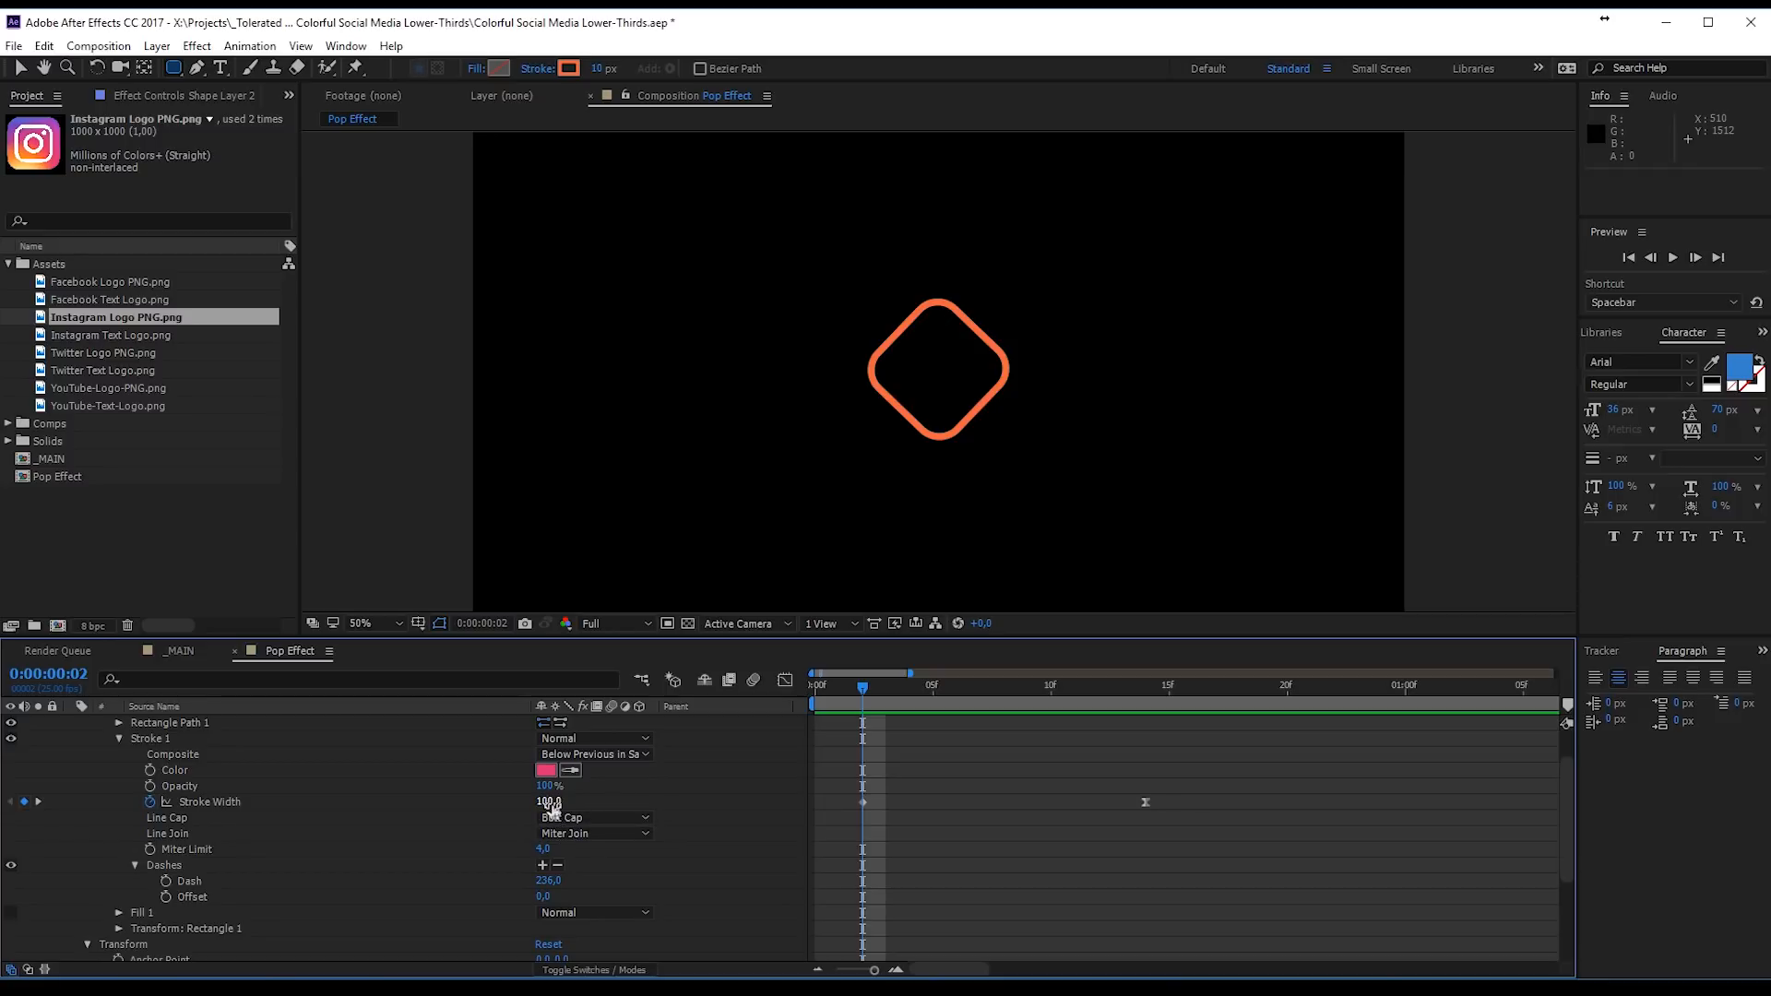
key(Return)
key(space)
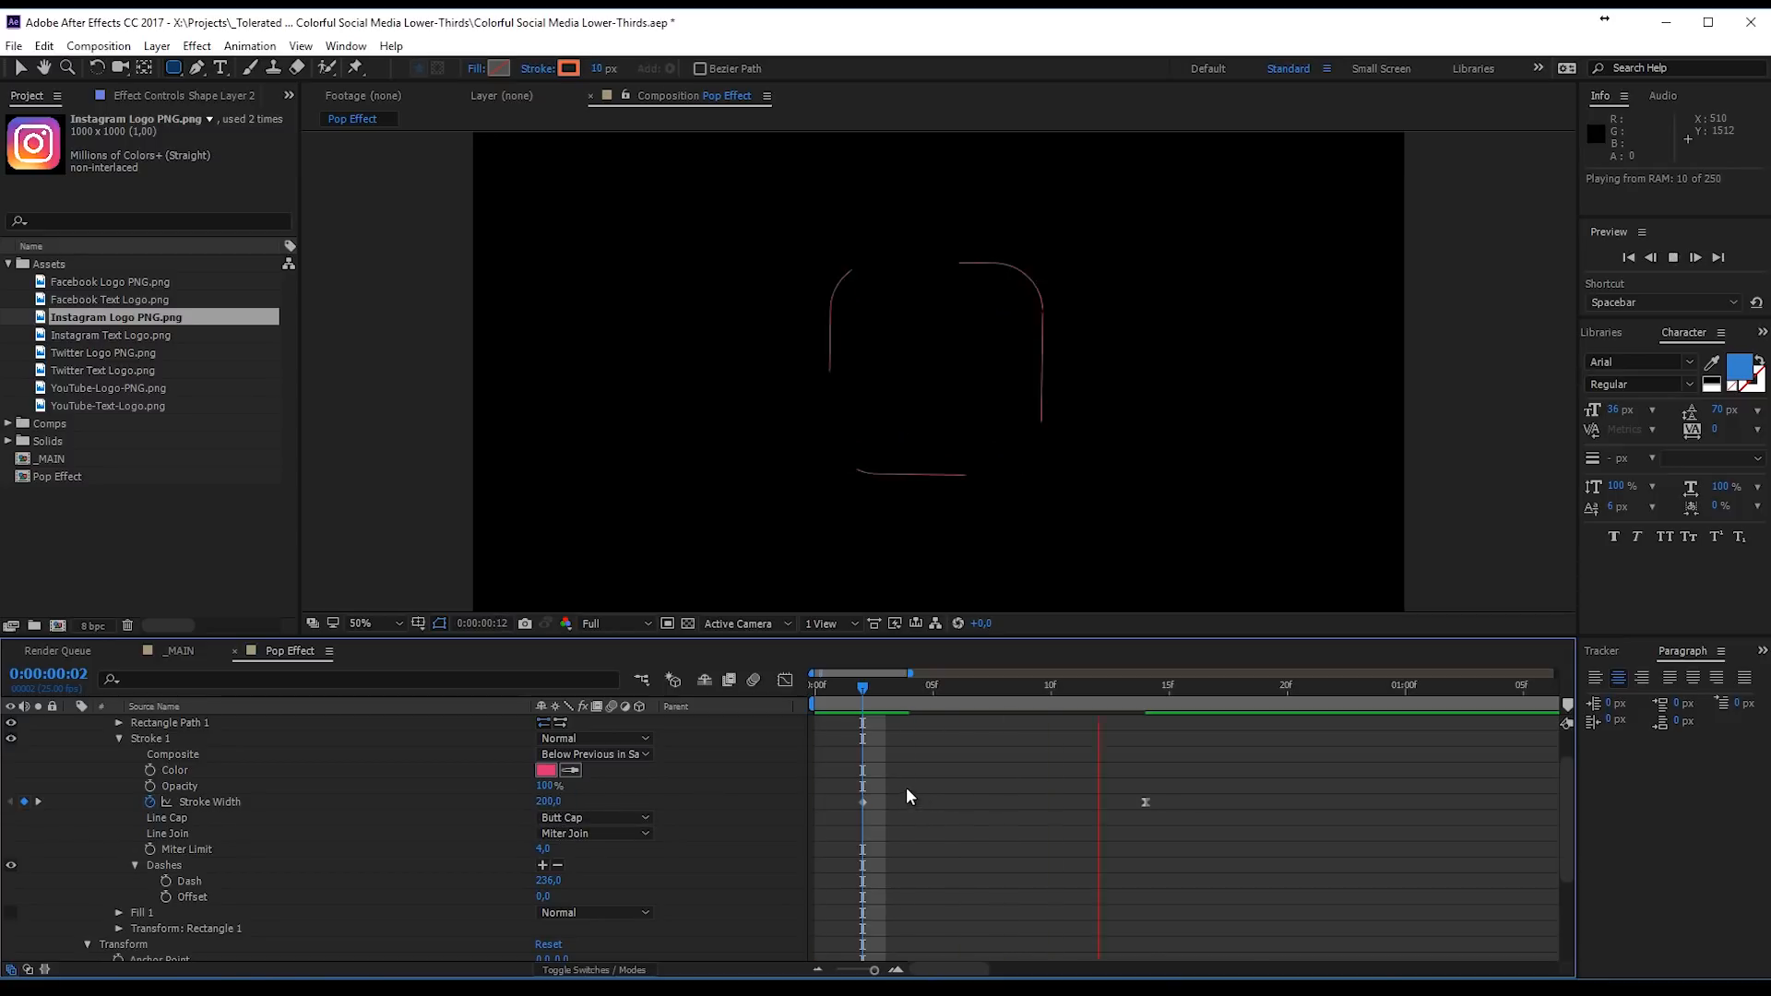
key(space)
drag(878, 695, 1075, 699)
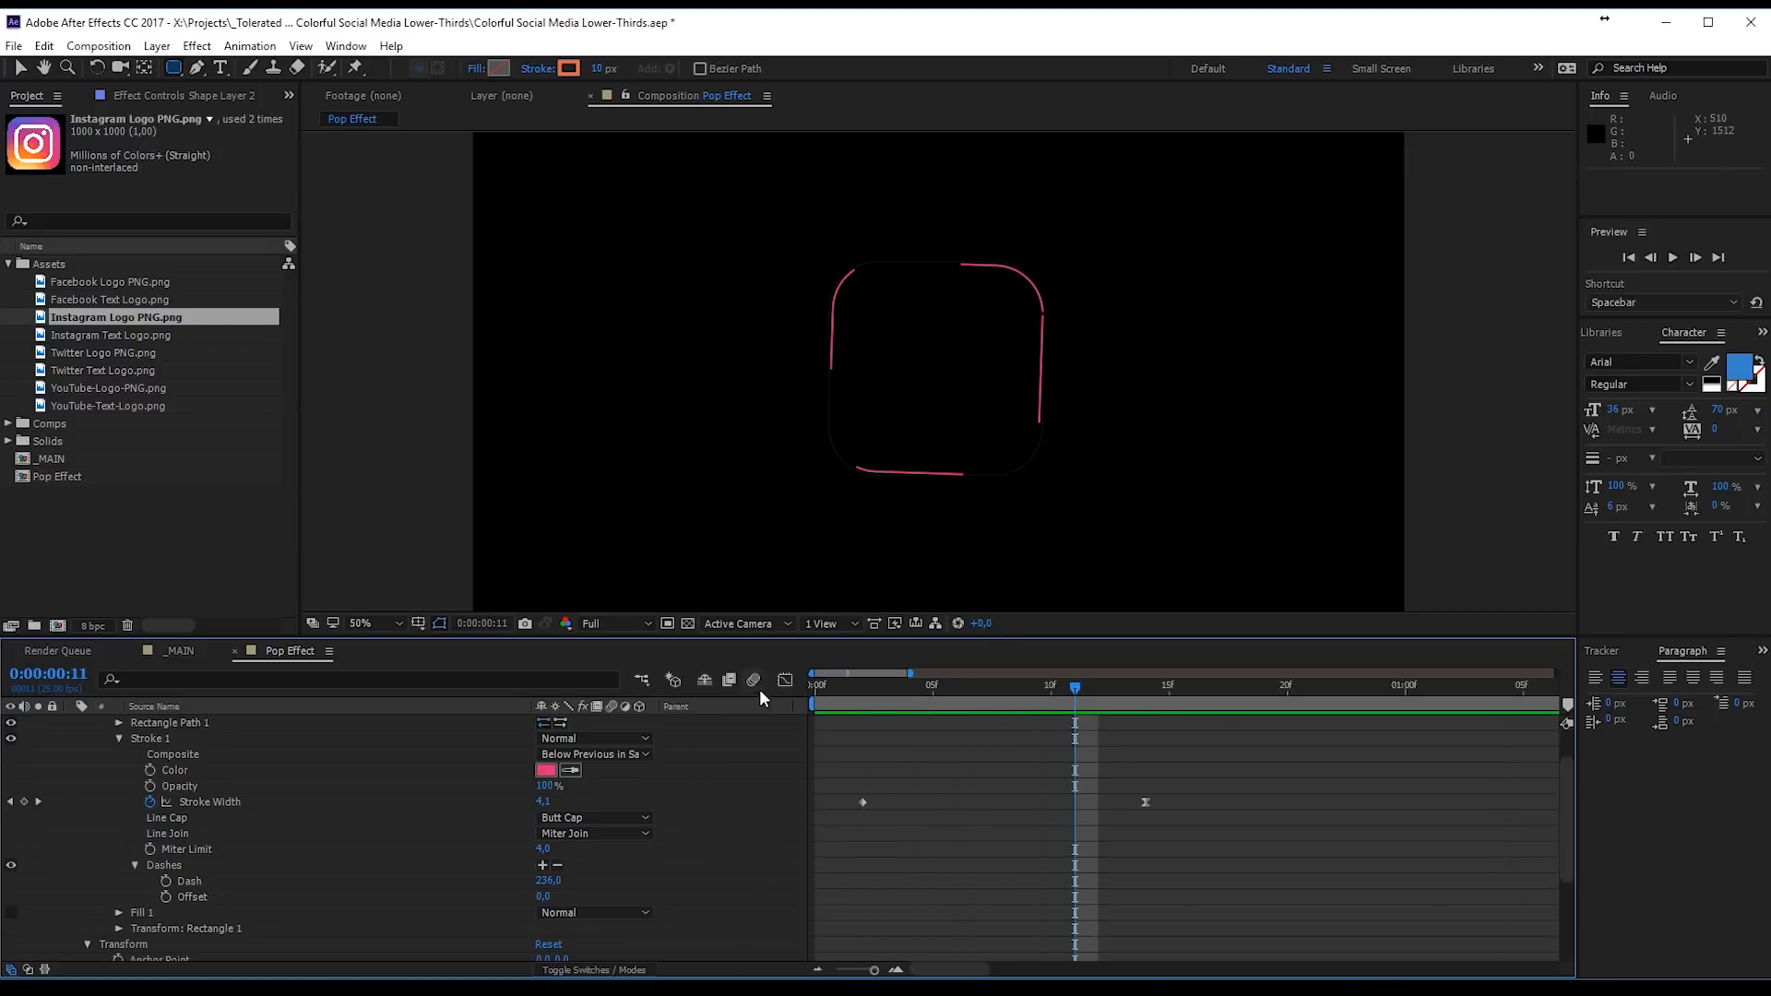
Step: Collapse Shape Layer 2's full property list and show only its keyframed properties
scroll(259, 791, up, 1)
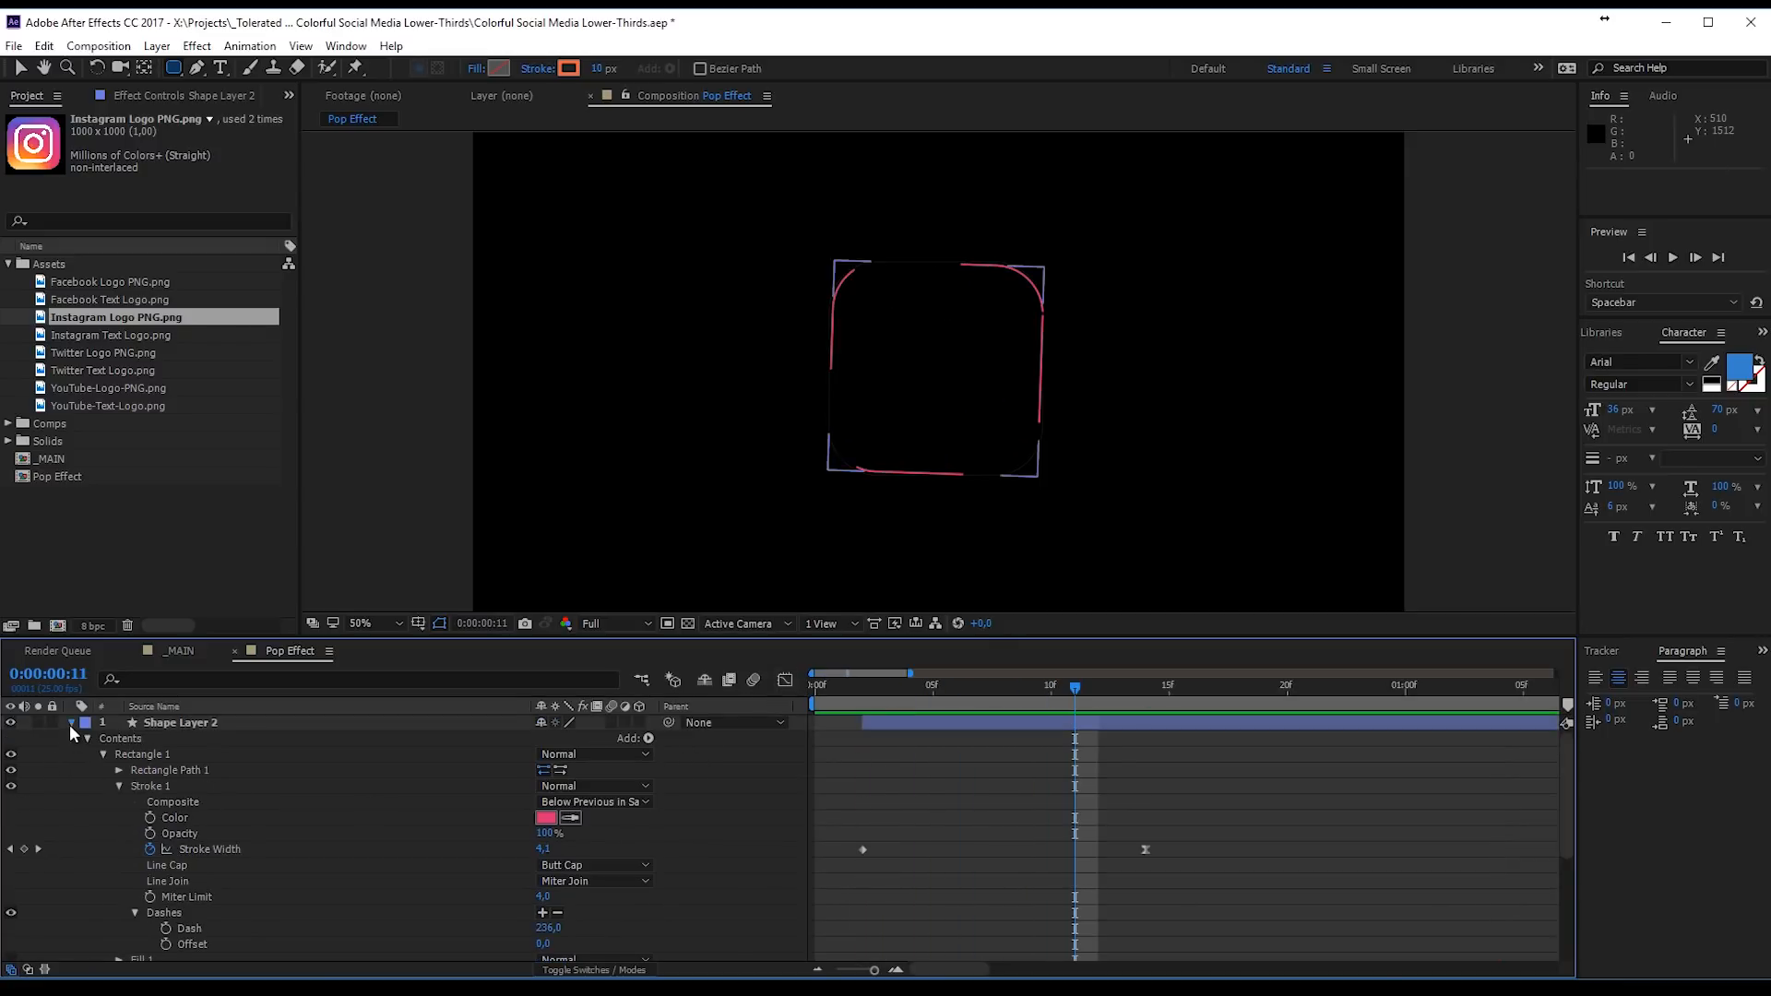
click(71, 724)
key(u)
Step: Move the end keyframes earlier to frame 9 on Shape Layer 2 and frame 7 on Shape Layer 1, then preview
drag(1175, 739, 1066, 840)
drag(1144, 742, 1026, 754)
key(space)
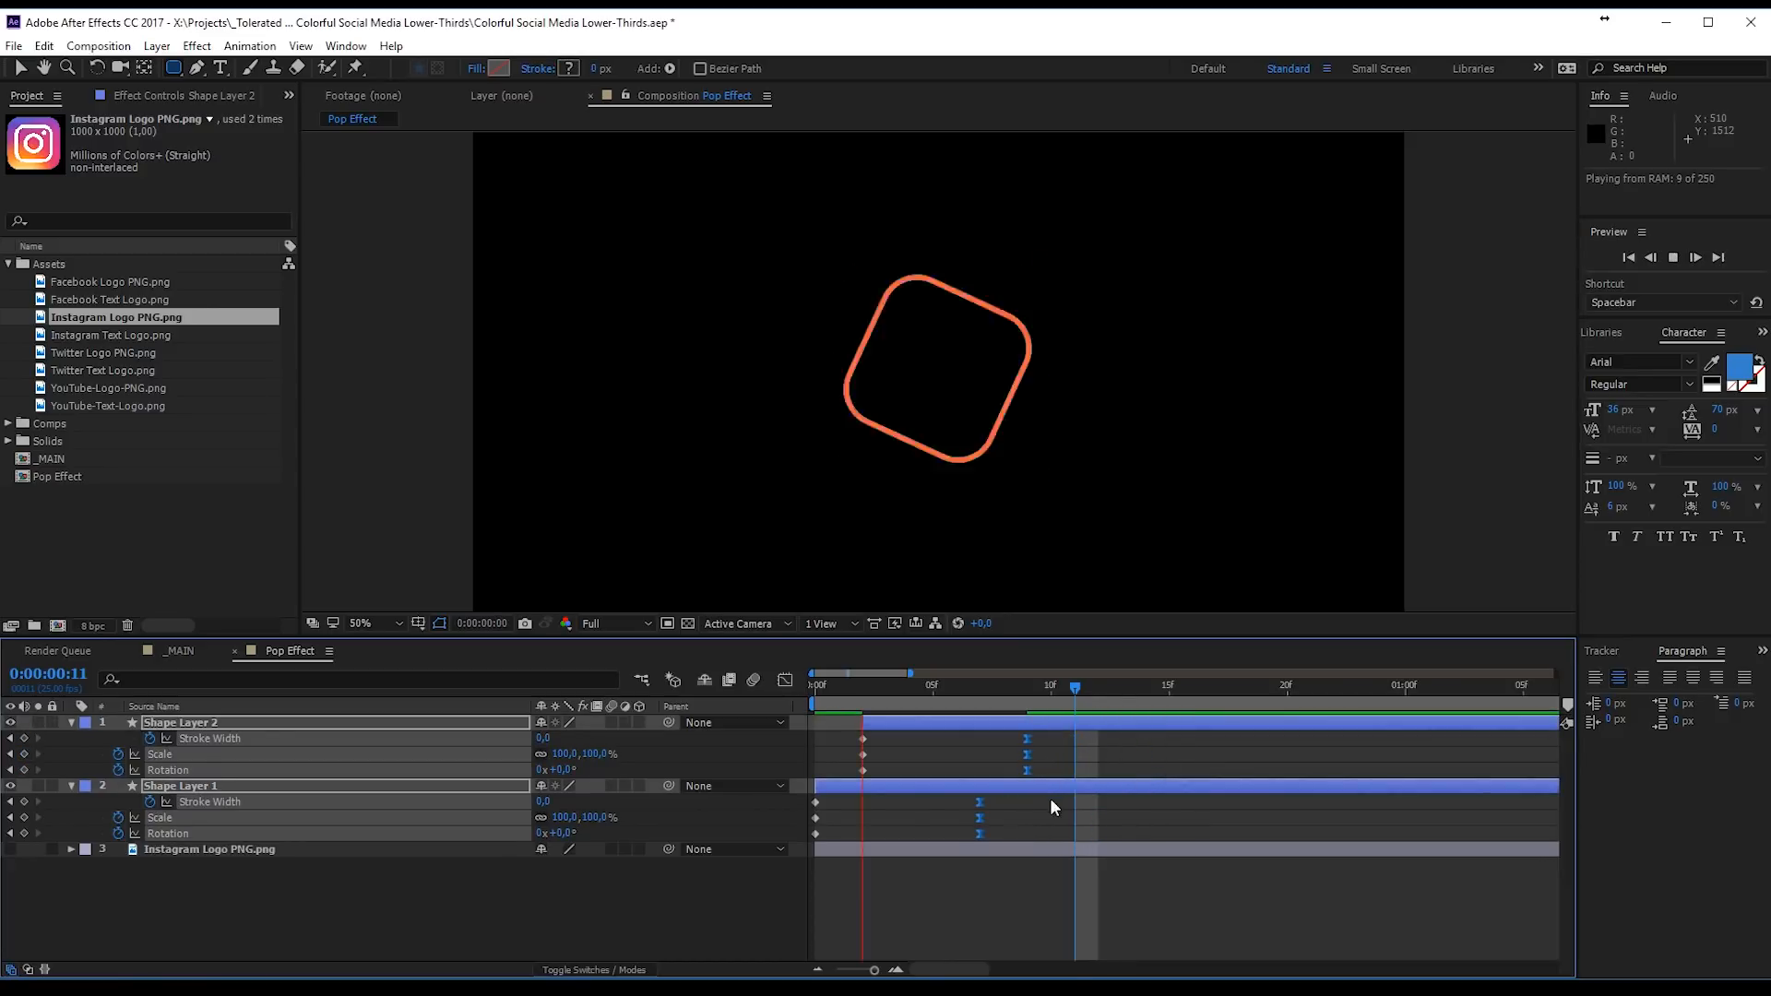
click(1037, 871)
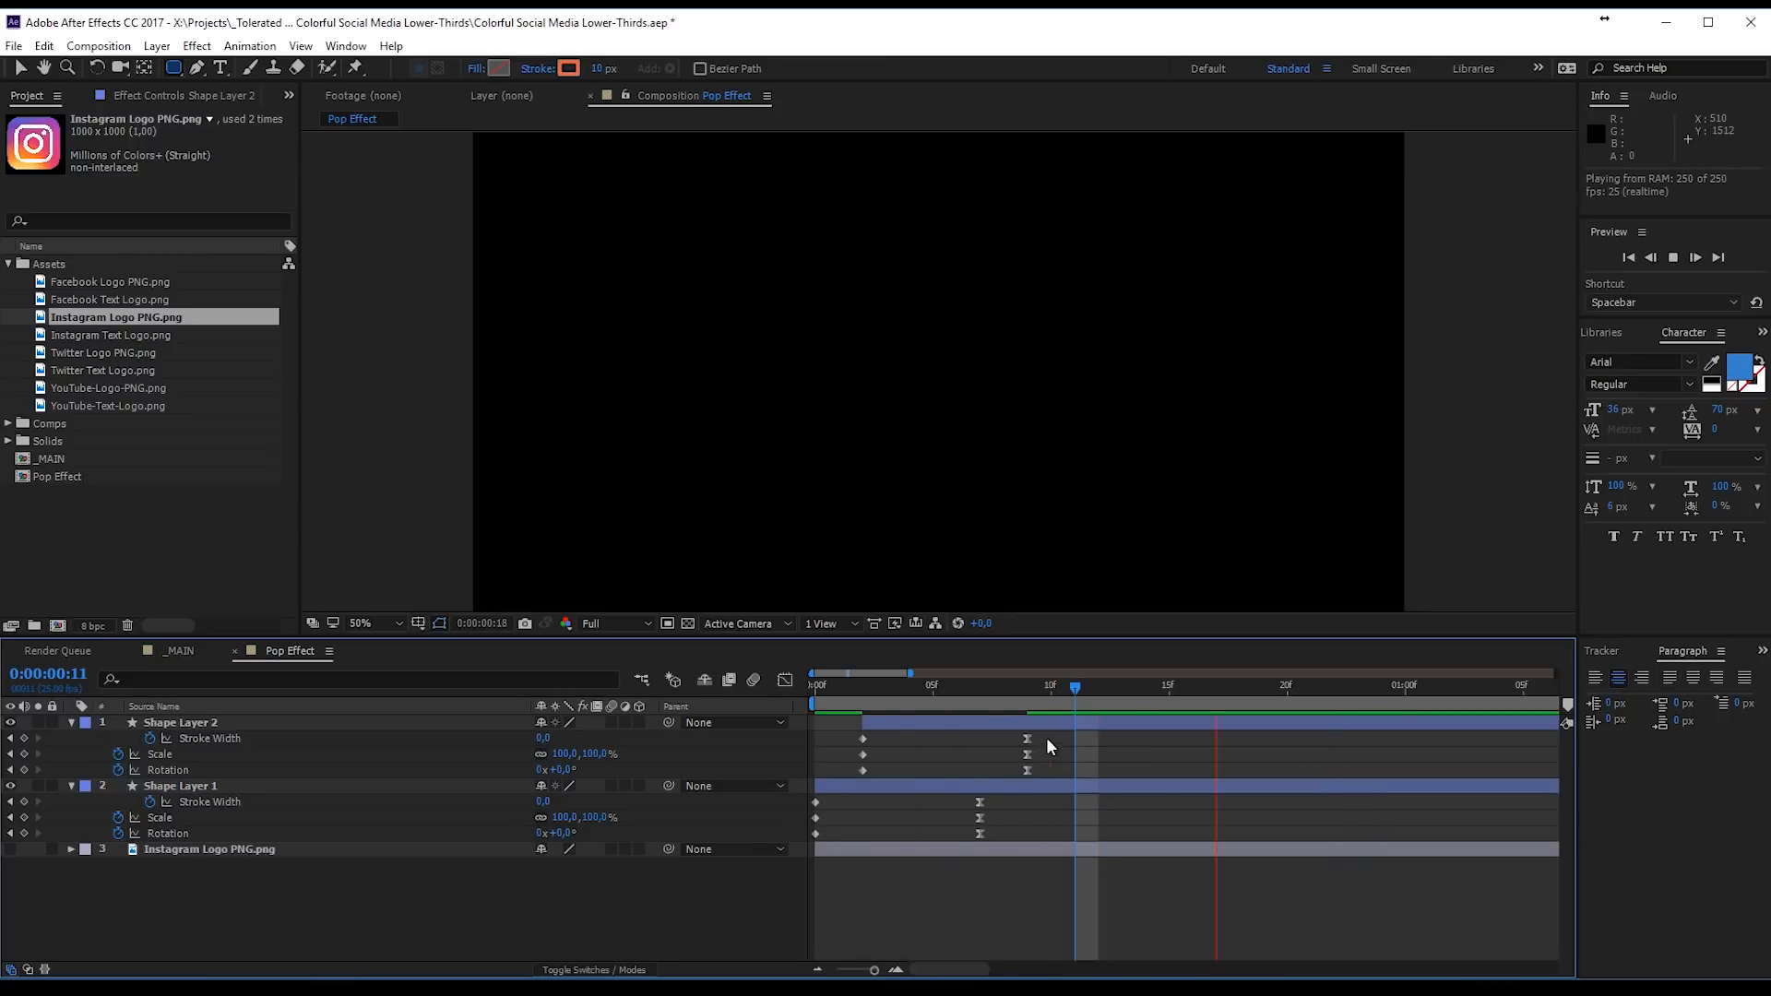
key(space)
Step: Move the end keyframes to frame 11 on Shape Layer 2 and frame 9 on Shape Layer 1, then preview
drag(1051, 734, 1021, 838)
click(1009, 870)
key(space)
click(1059, 701)
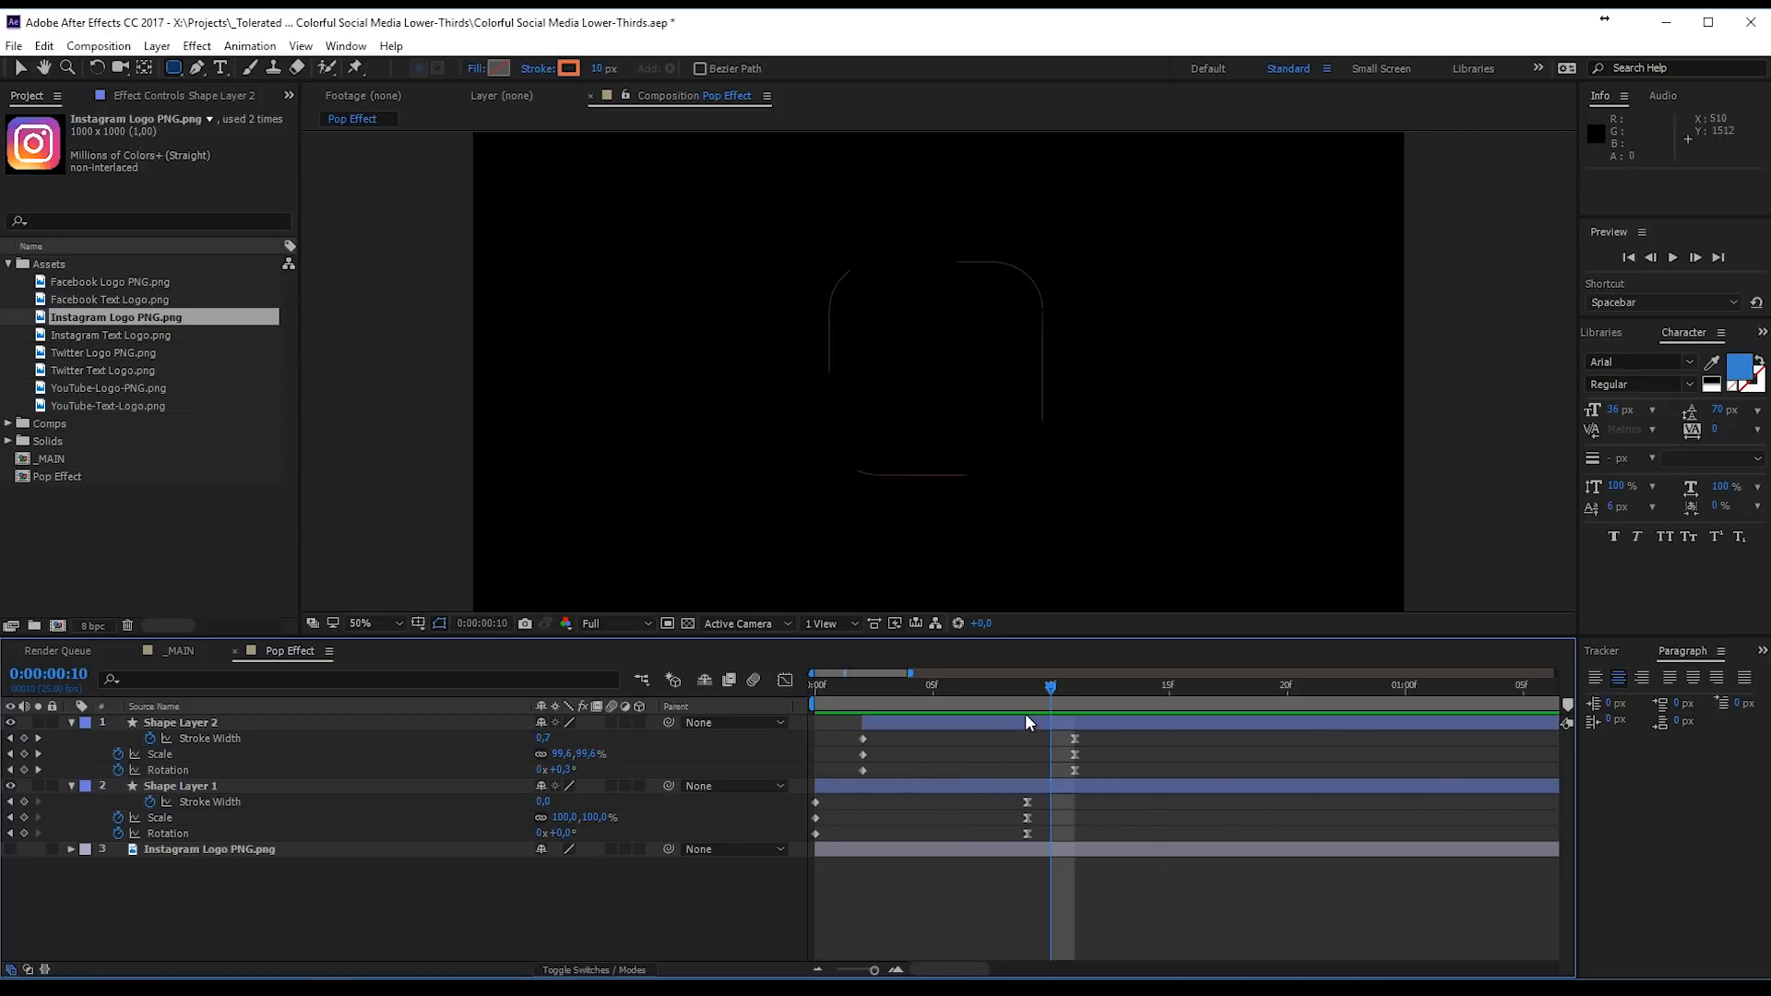
Step: Duplicate Shape Layer 2 and solo the copy at frame 6
click(1012, 727)
click(43, 45)
click(64, 237)
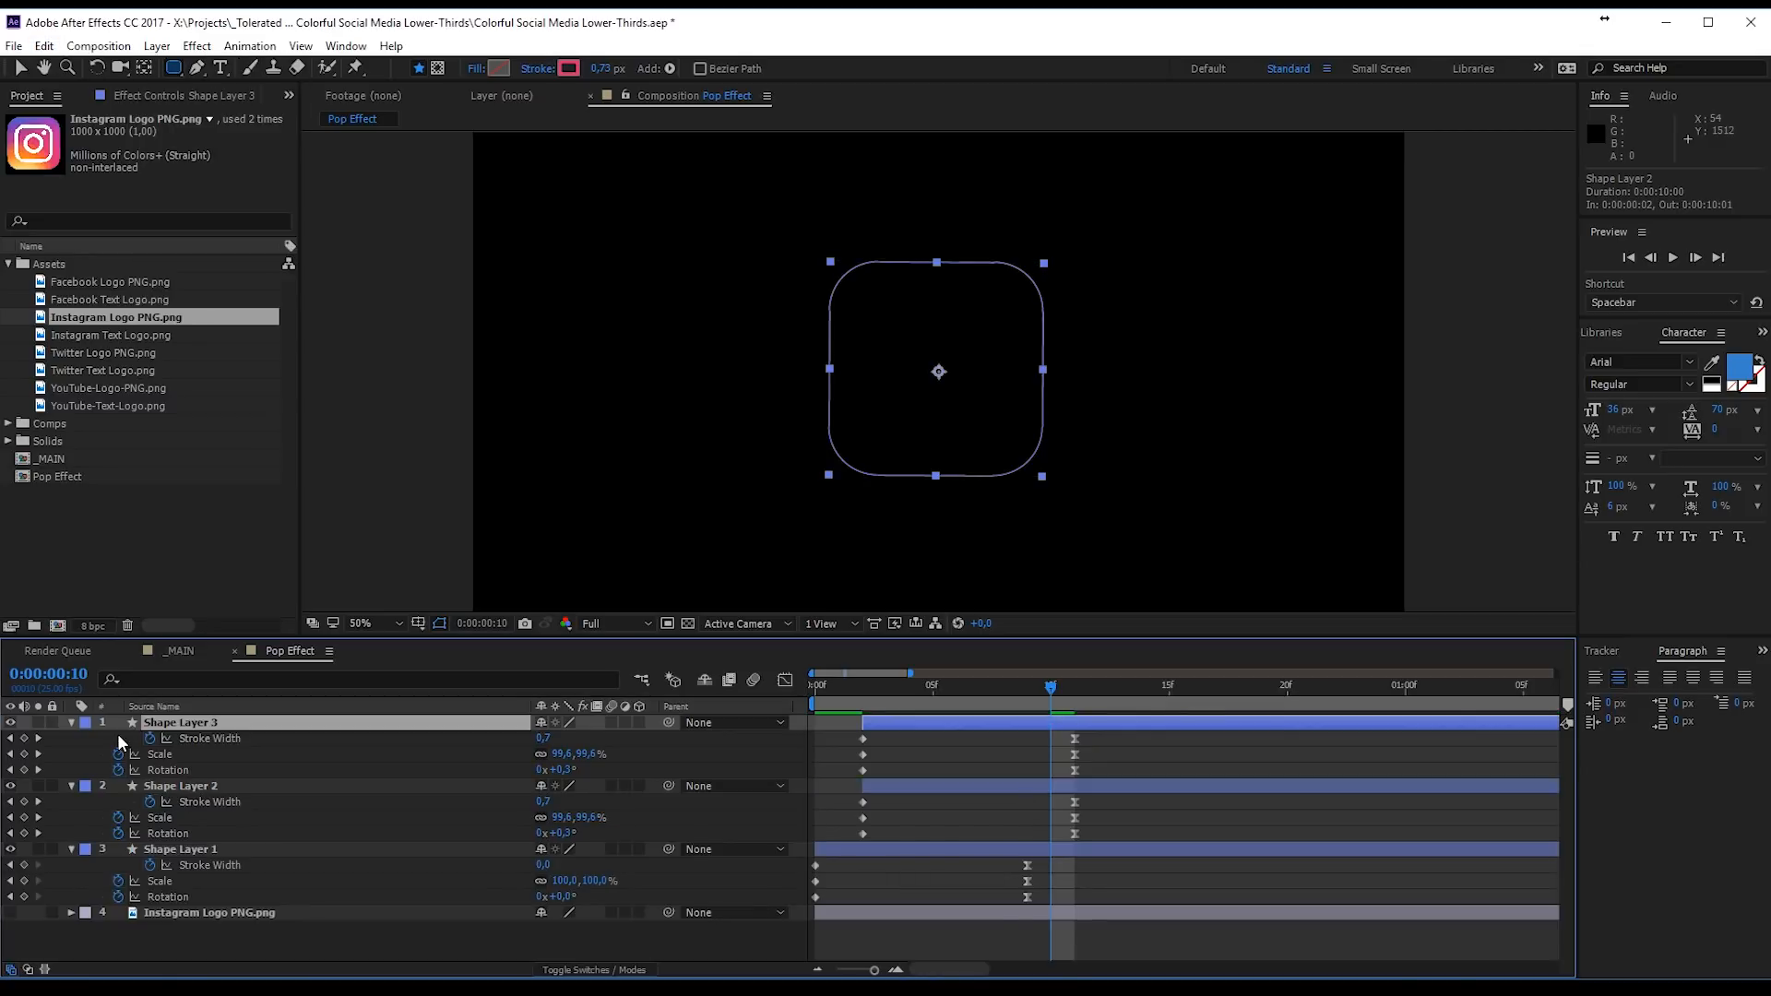
click(71, 722)
click(70, 725)
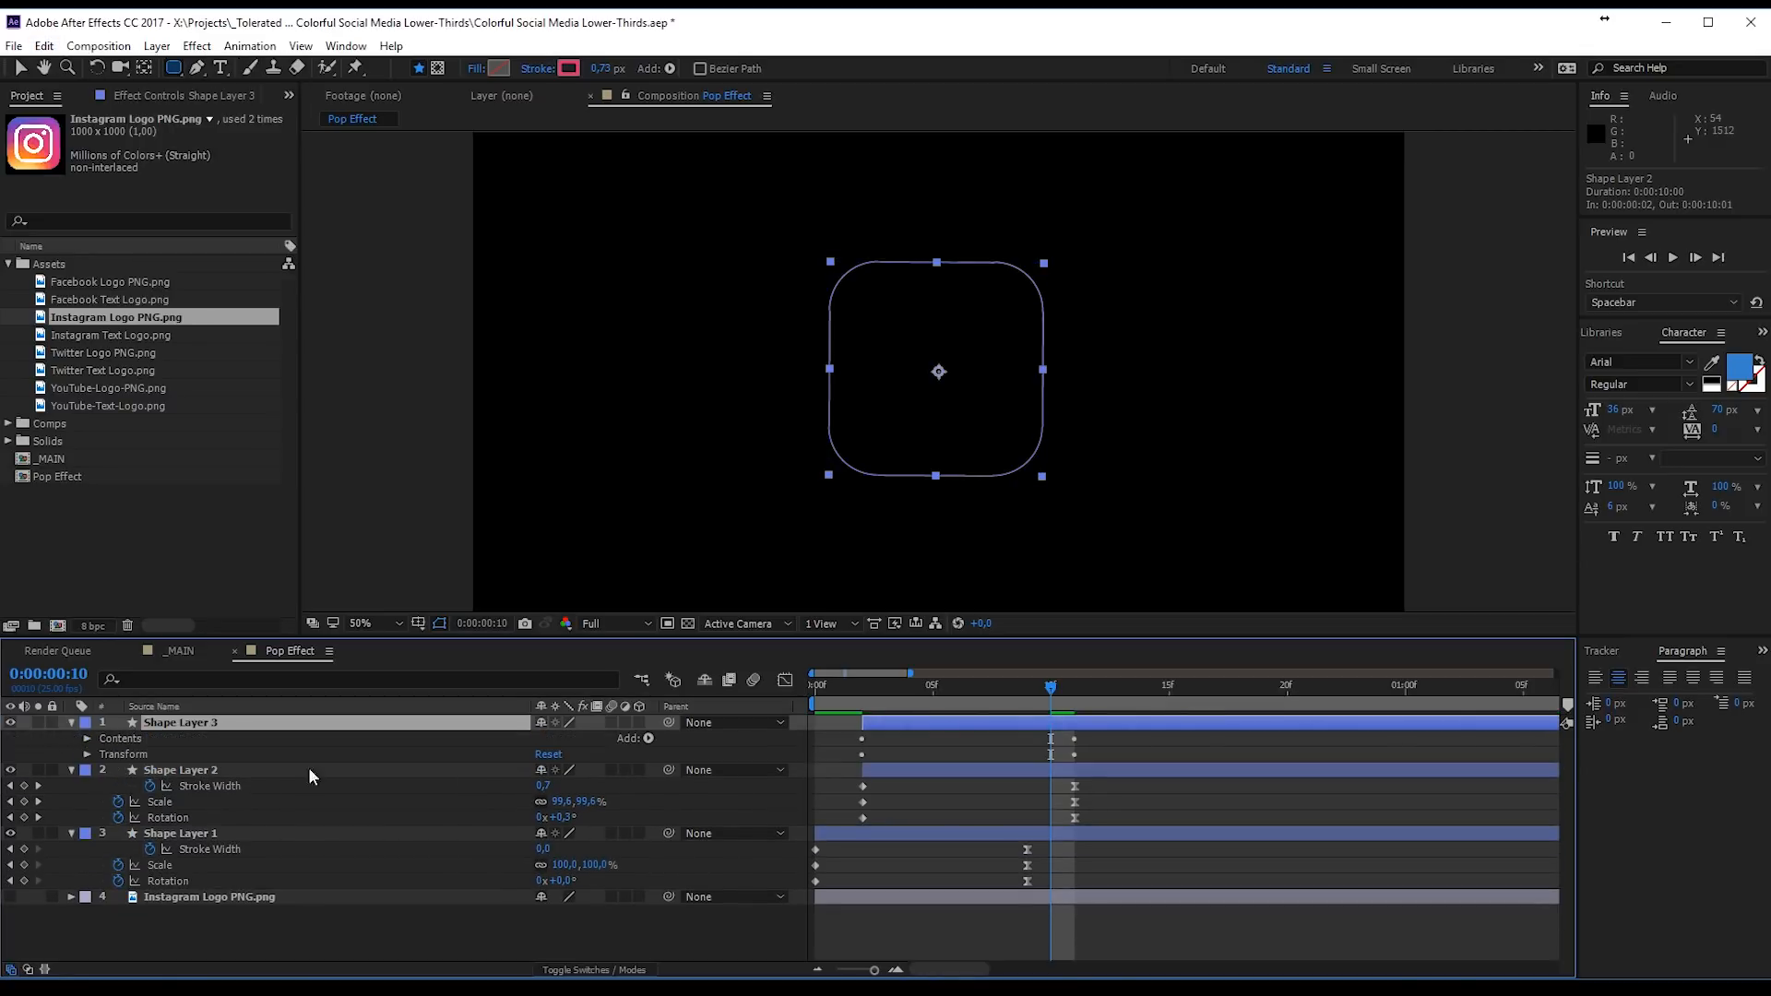
drag(1057, 709, 961, 694)
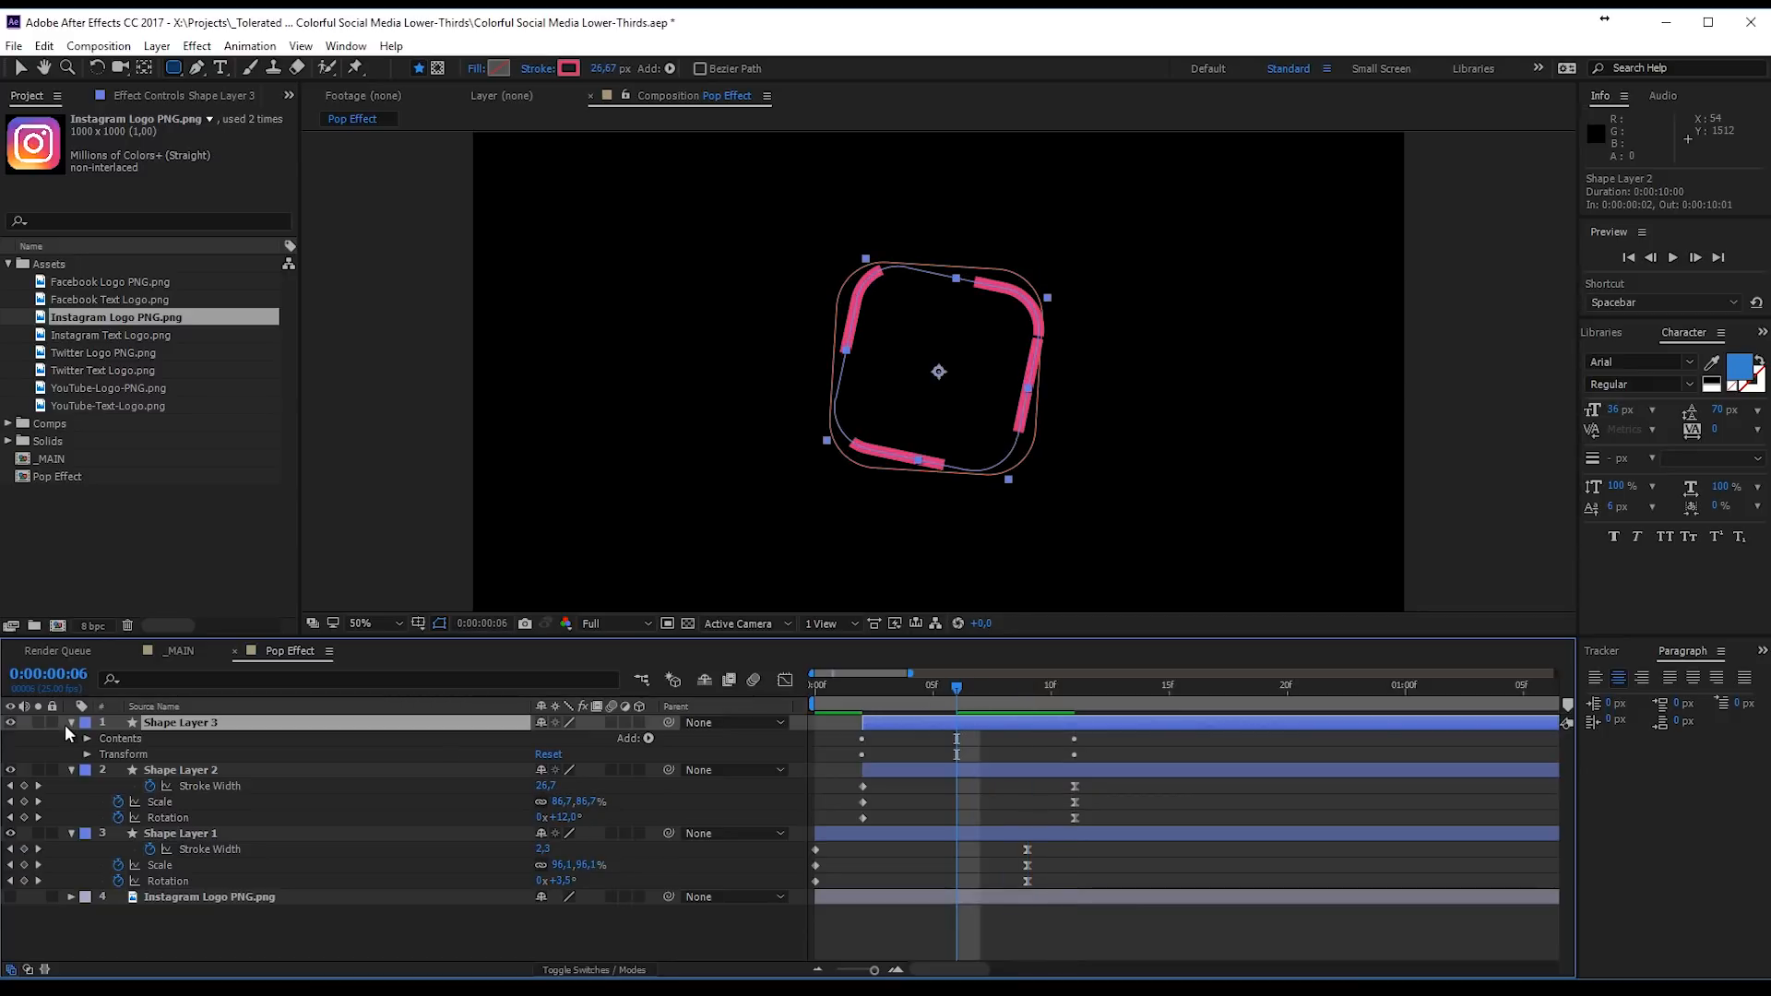
click(37, 722)
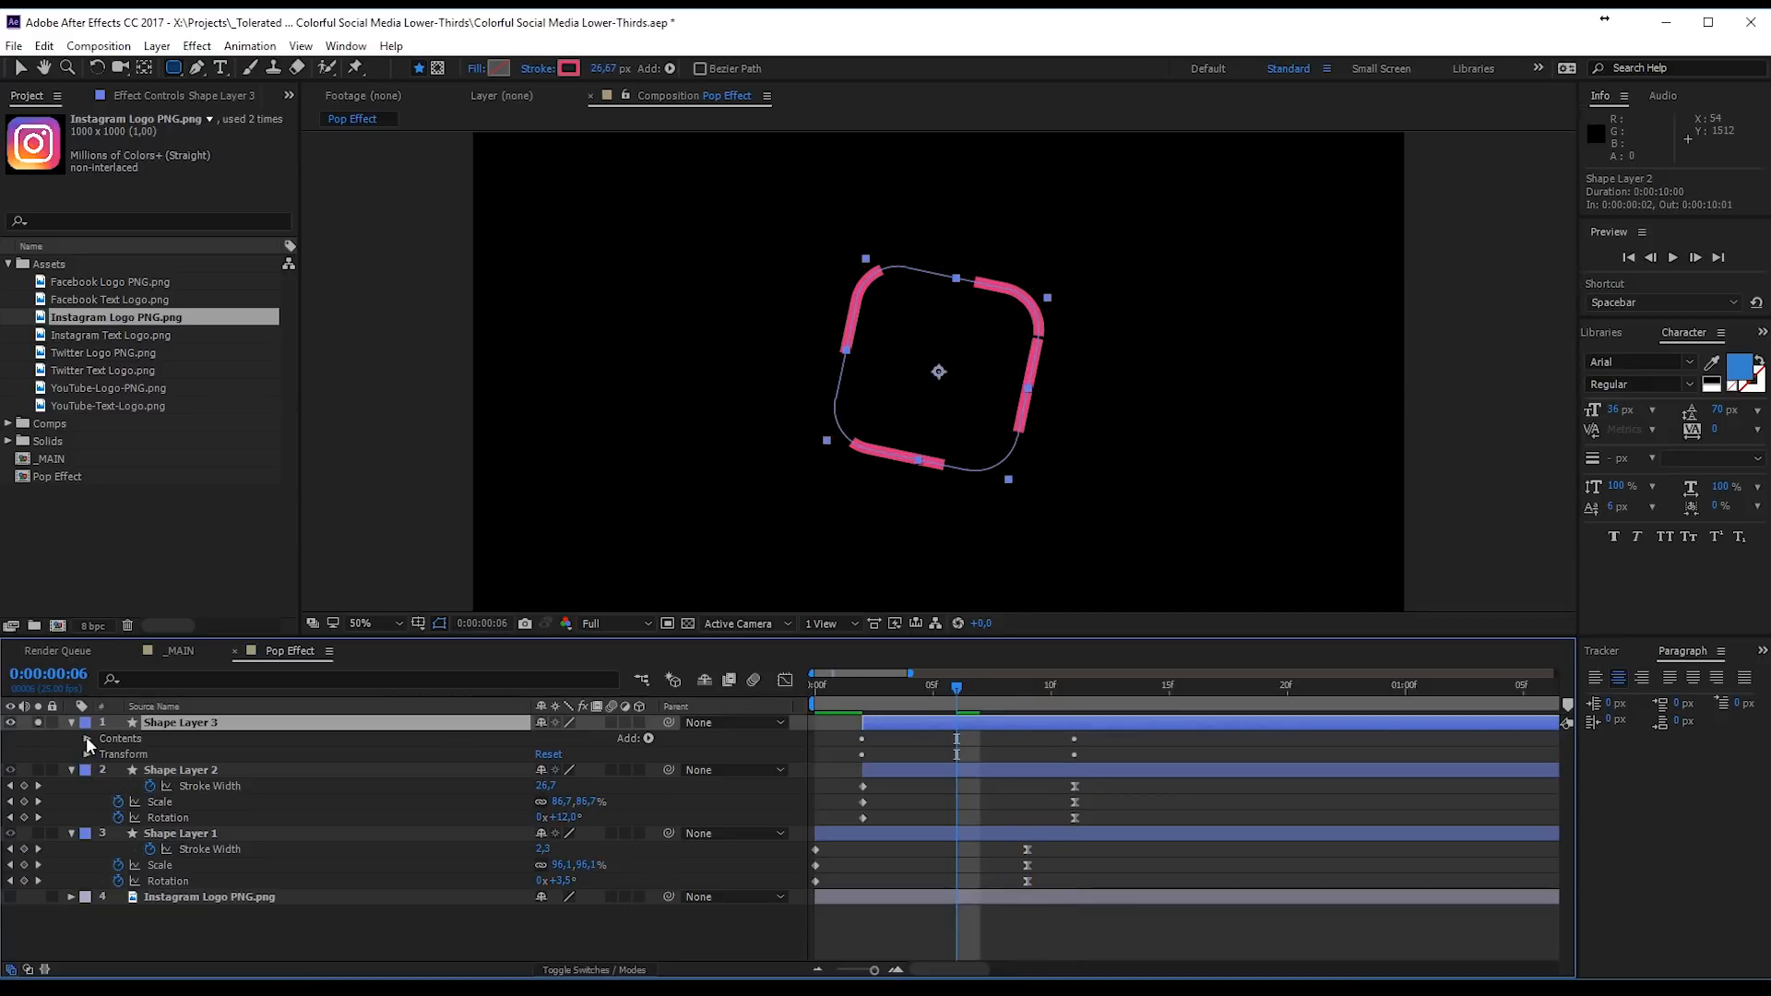
Step: Set Shape Layer 3's Stroke Width keyframe at frame 11 to 303
click(87, 739)
click(103, 755)
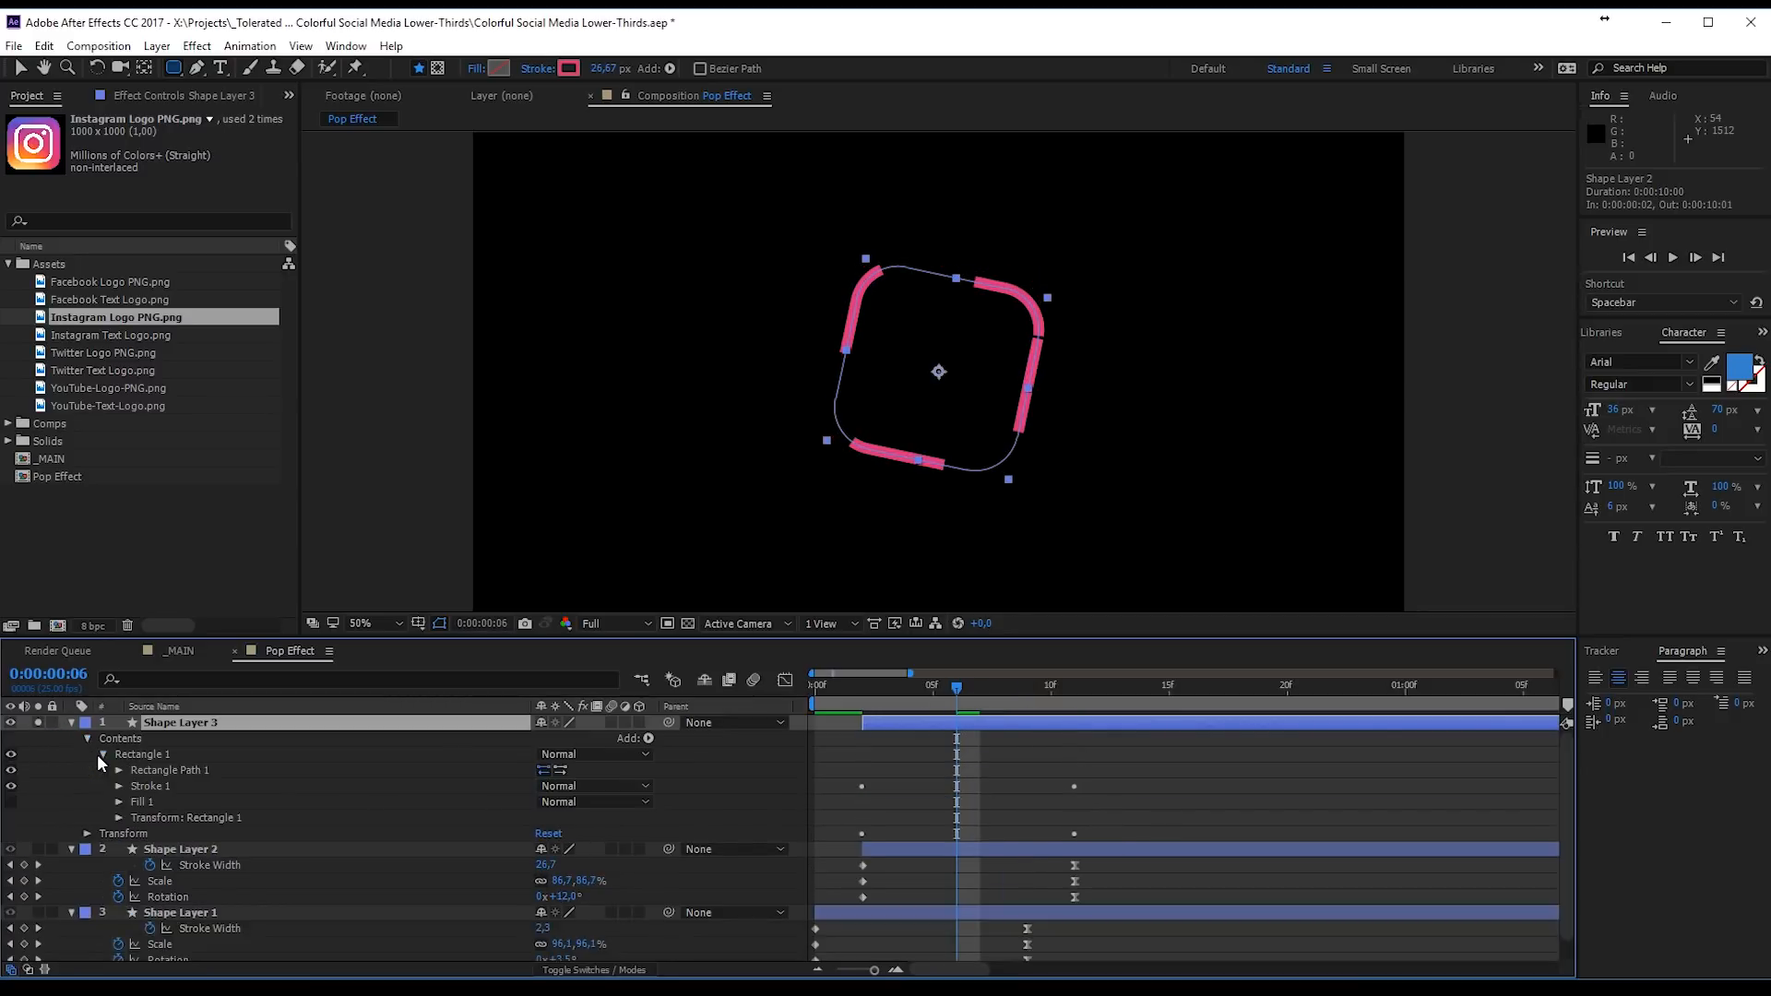
mouse_move(1006, 680)
mouse_down()
mouse_move(1088, 709)
mouse_move(1068, 713)
mouse_up()
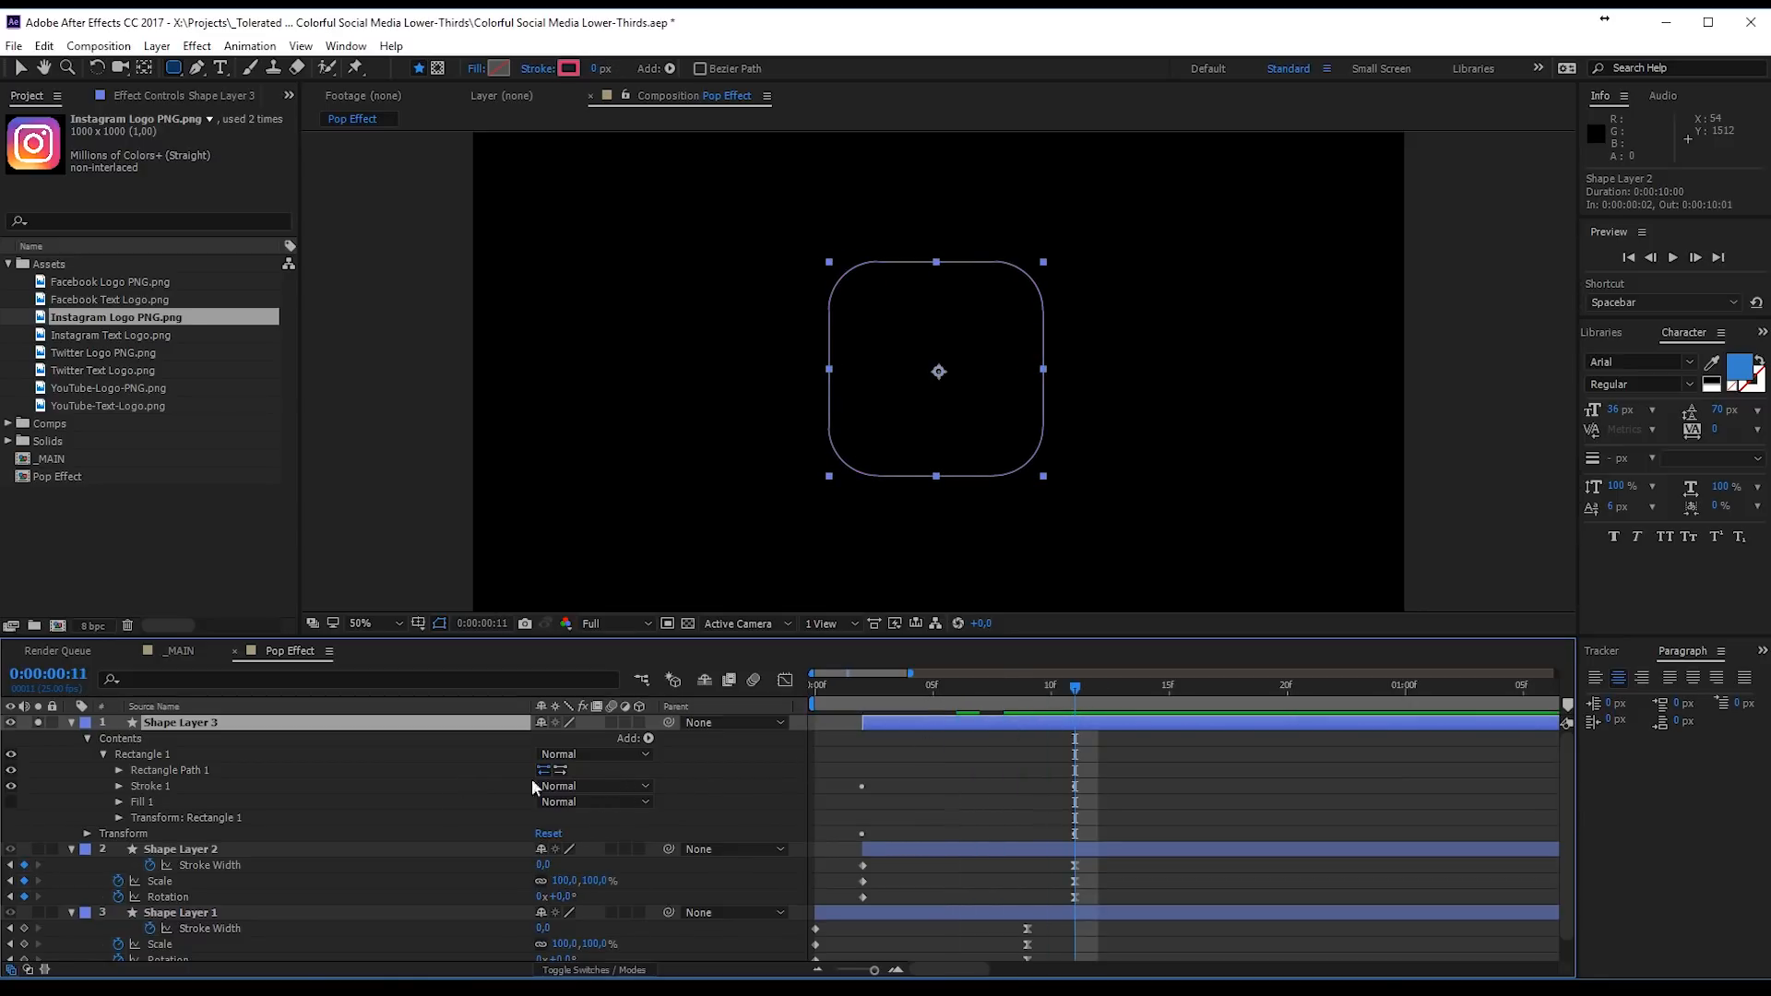
click(118, 786)
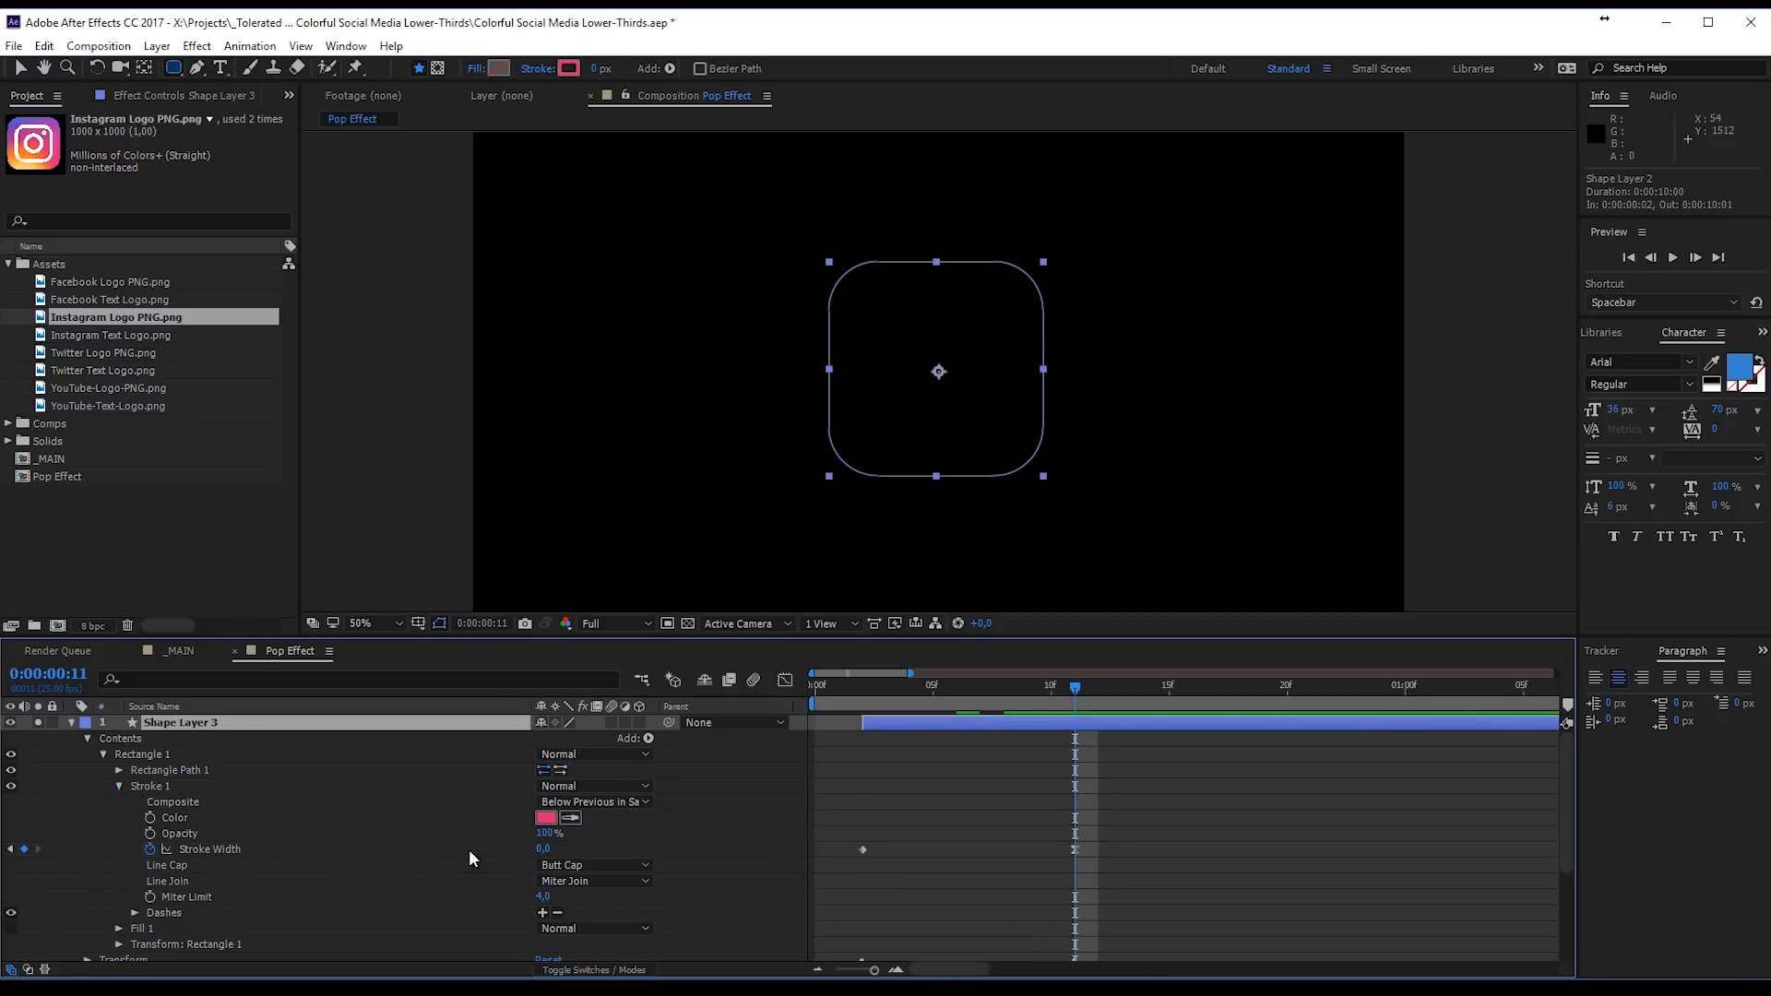
drag(541, 849, 672, 862)
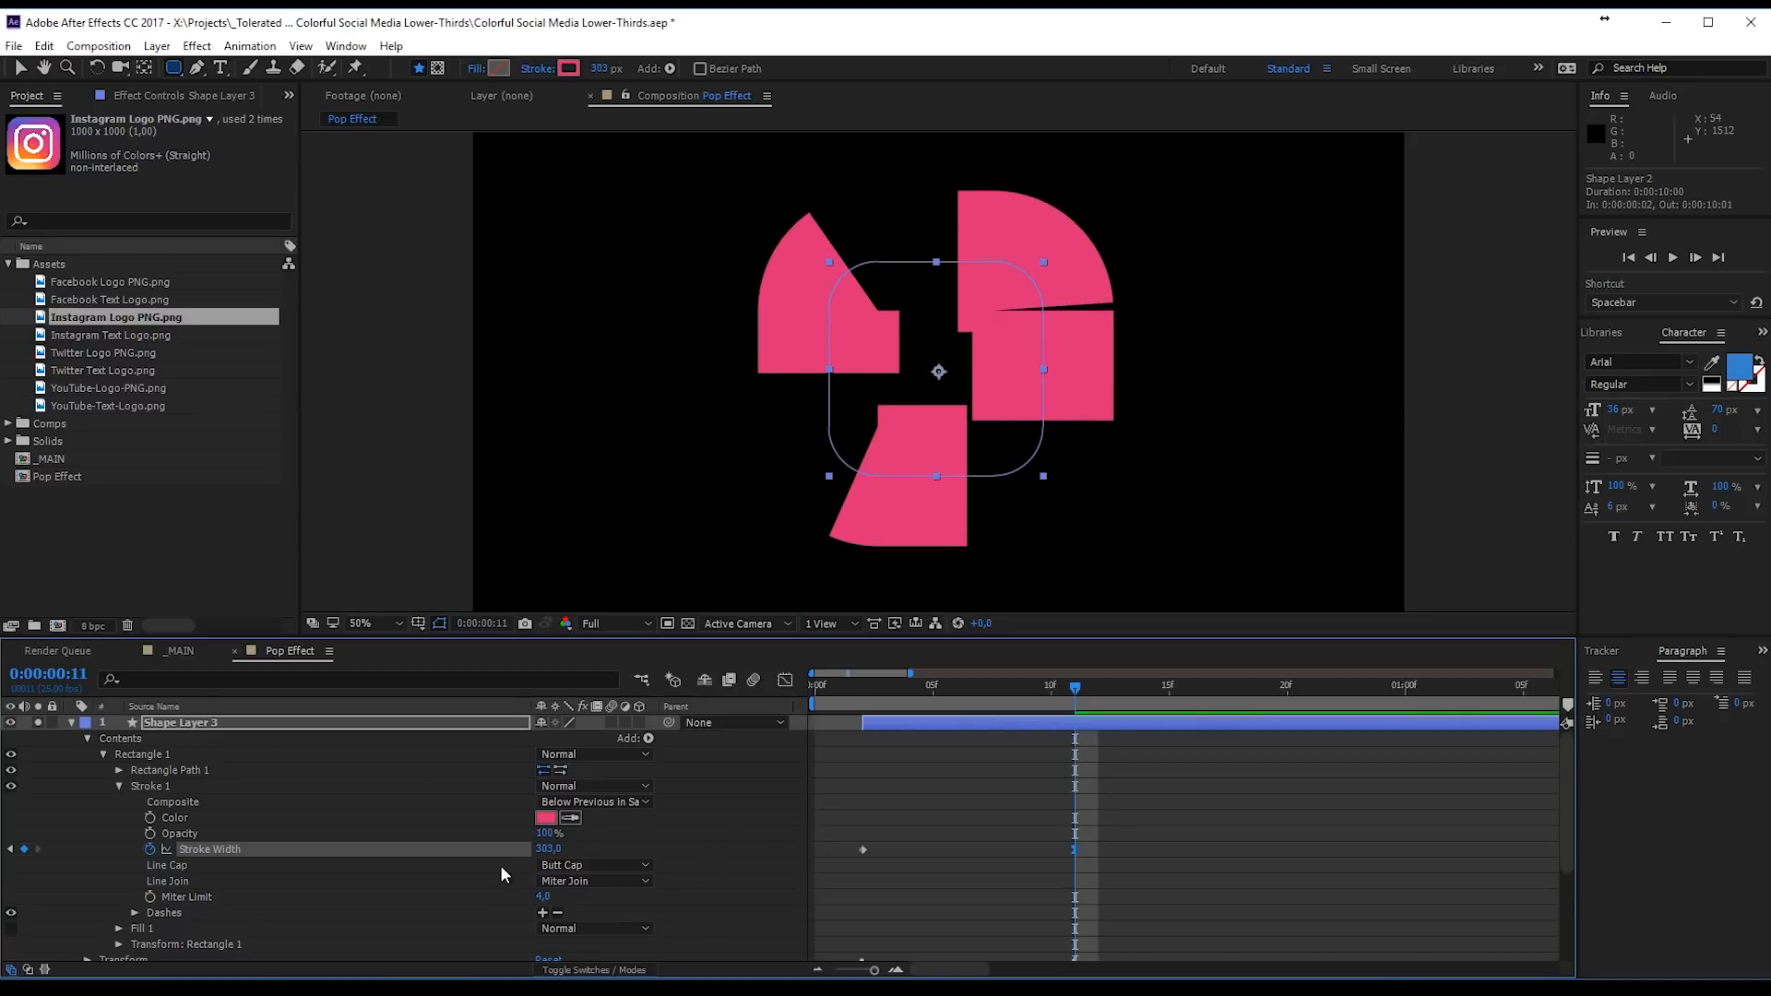
Step: Add a gap to Shape Layer 3's stroke dashes, with Gap at 458 and Dash at 28
scroll(500, 866, down, 2)
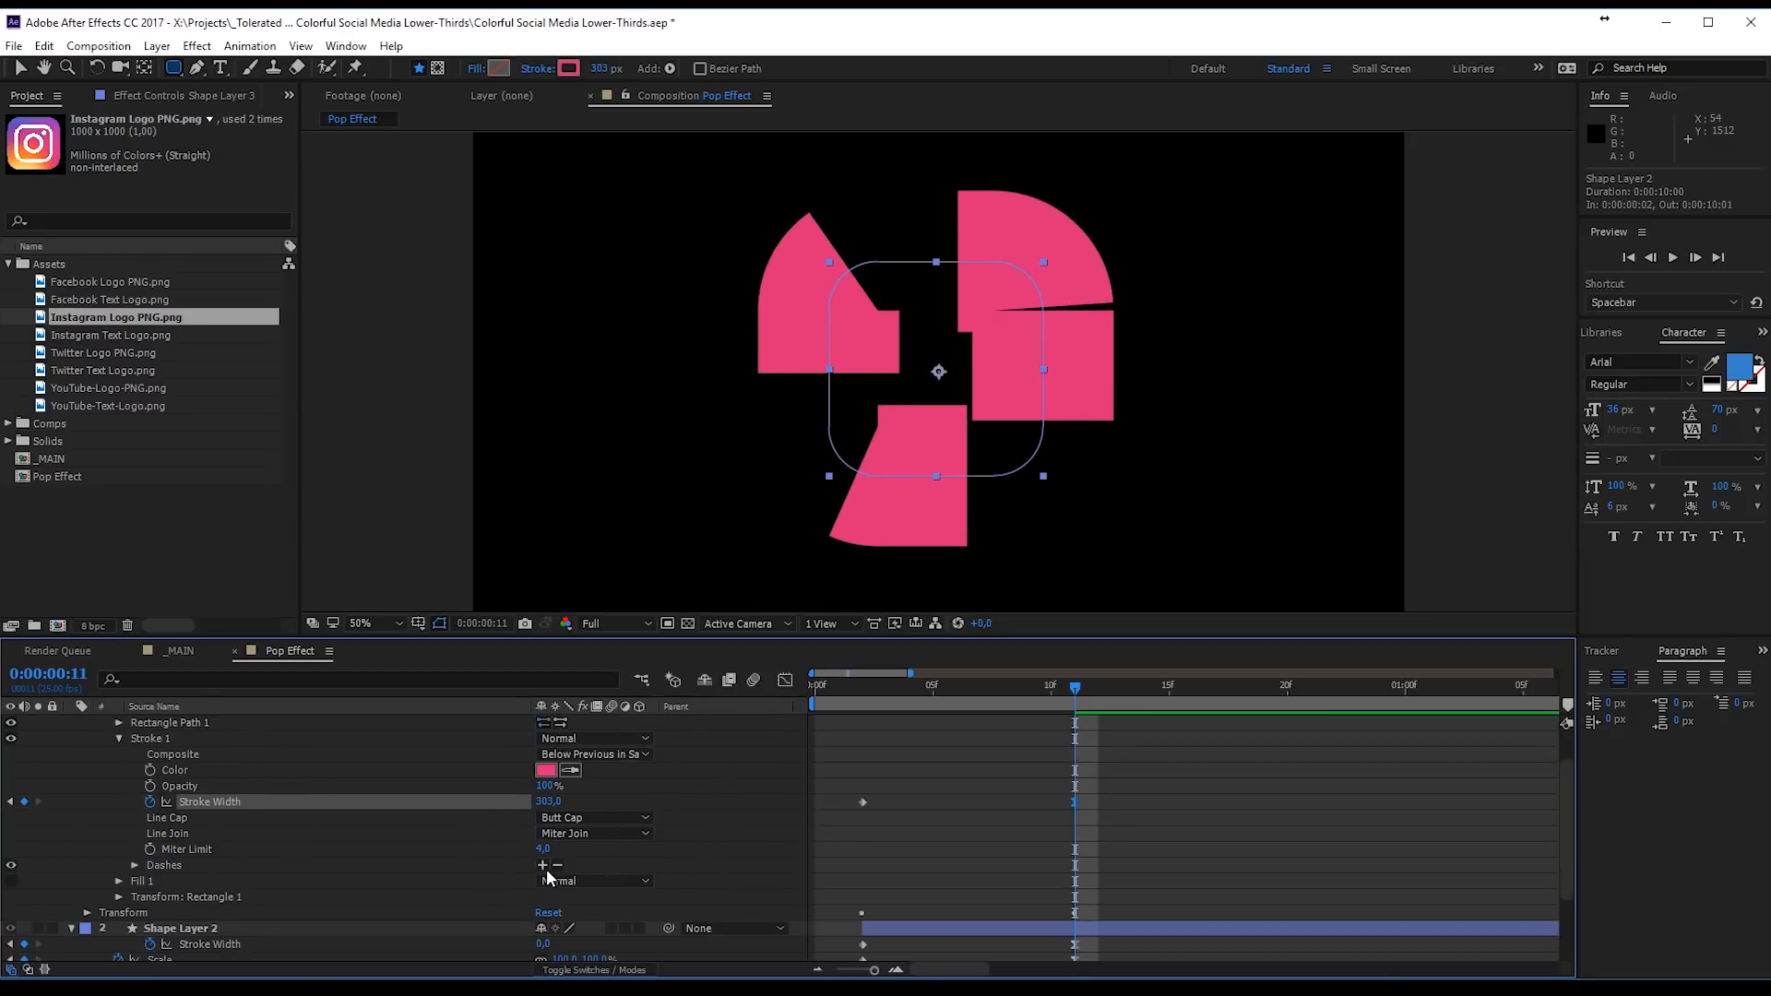
click(136, 866)
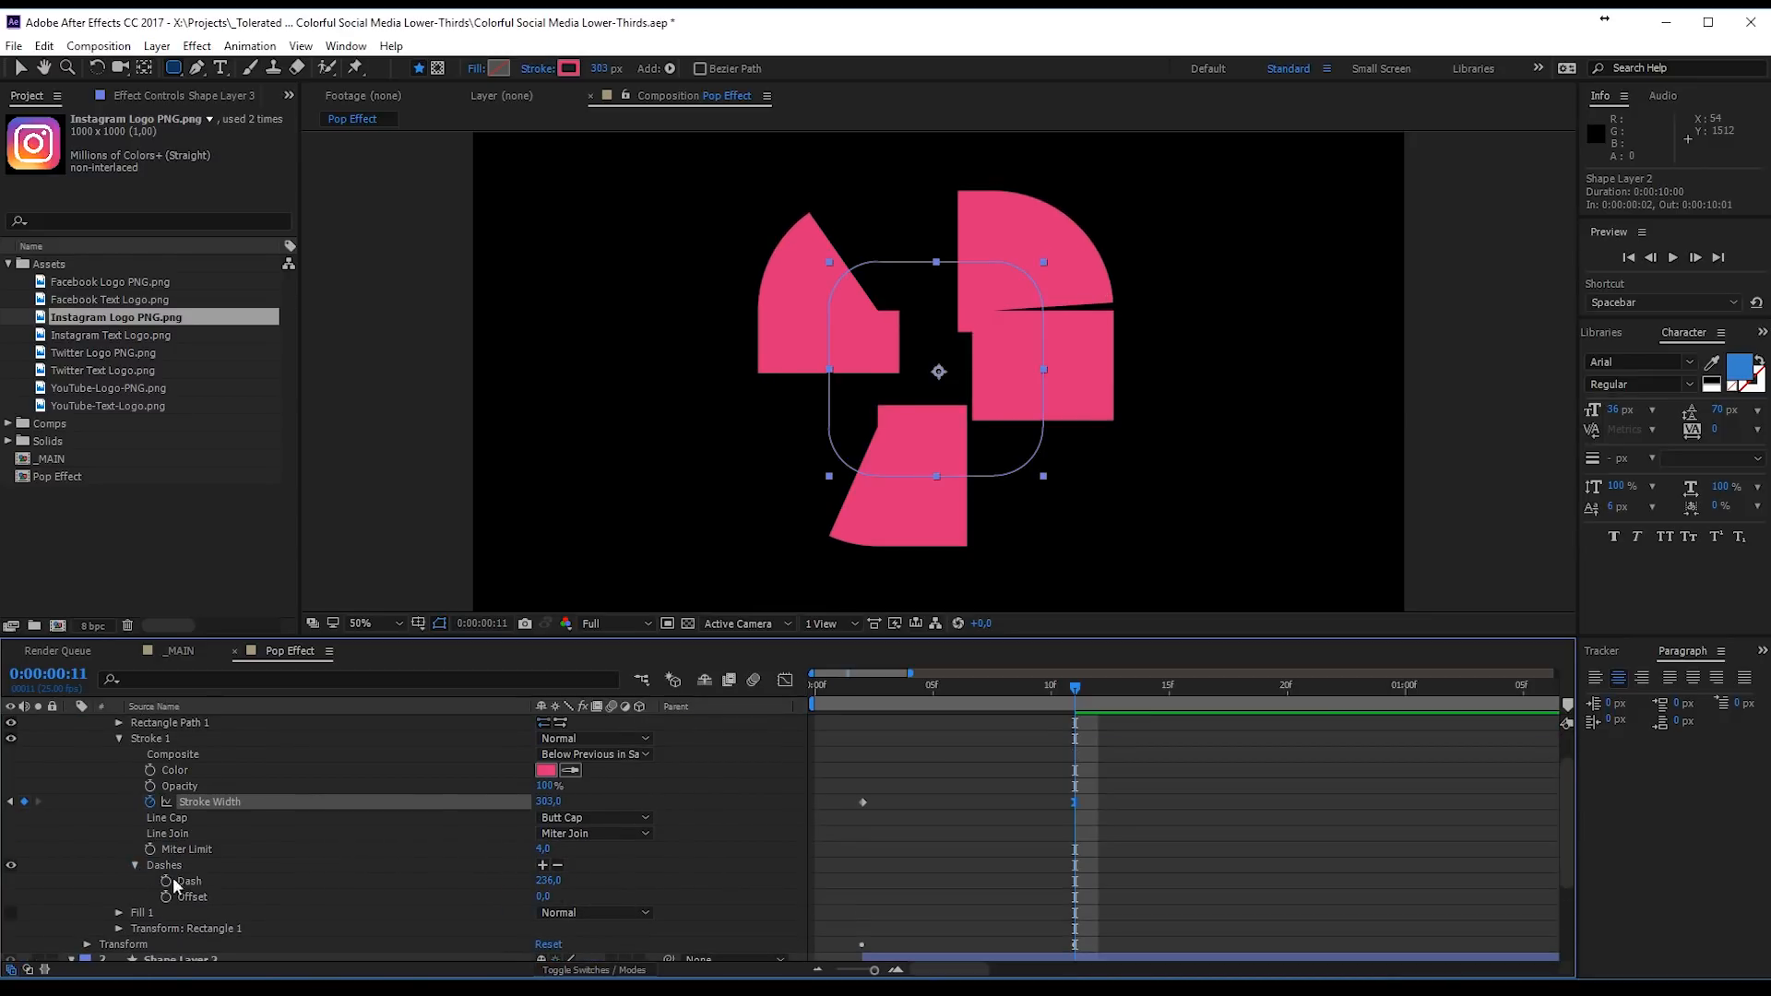
click(543, 866)
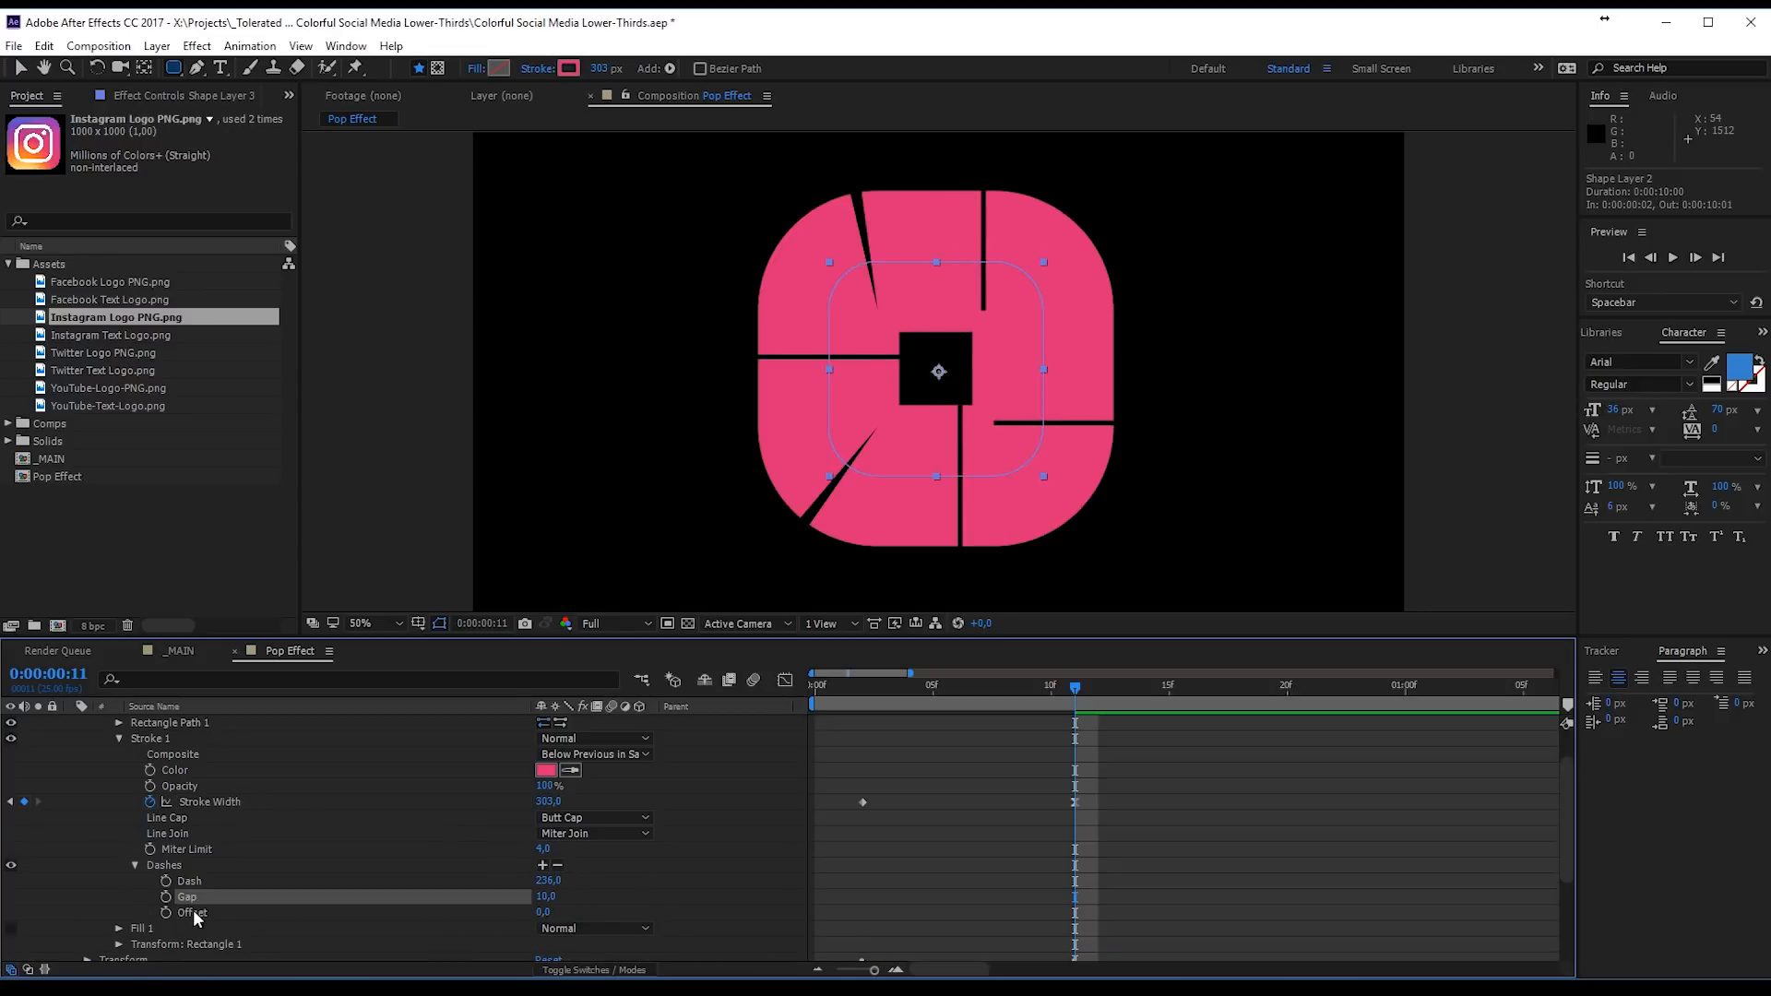
drag(544, 896, 848, 870)
drag(553, 883, 473, 905)
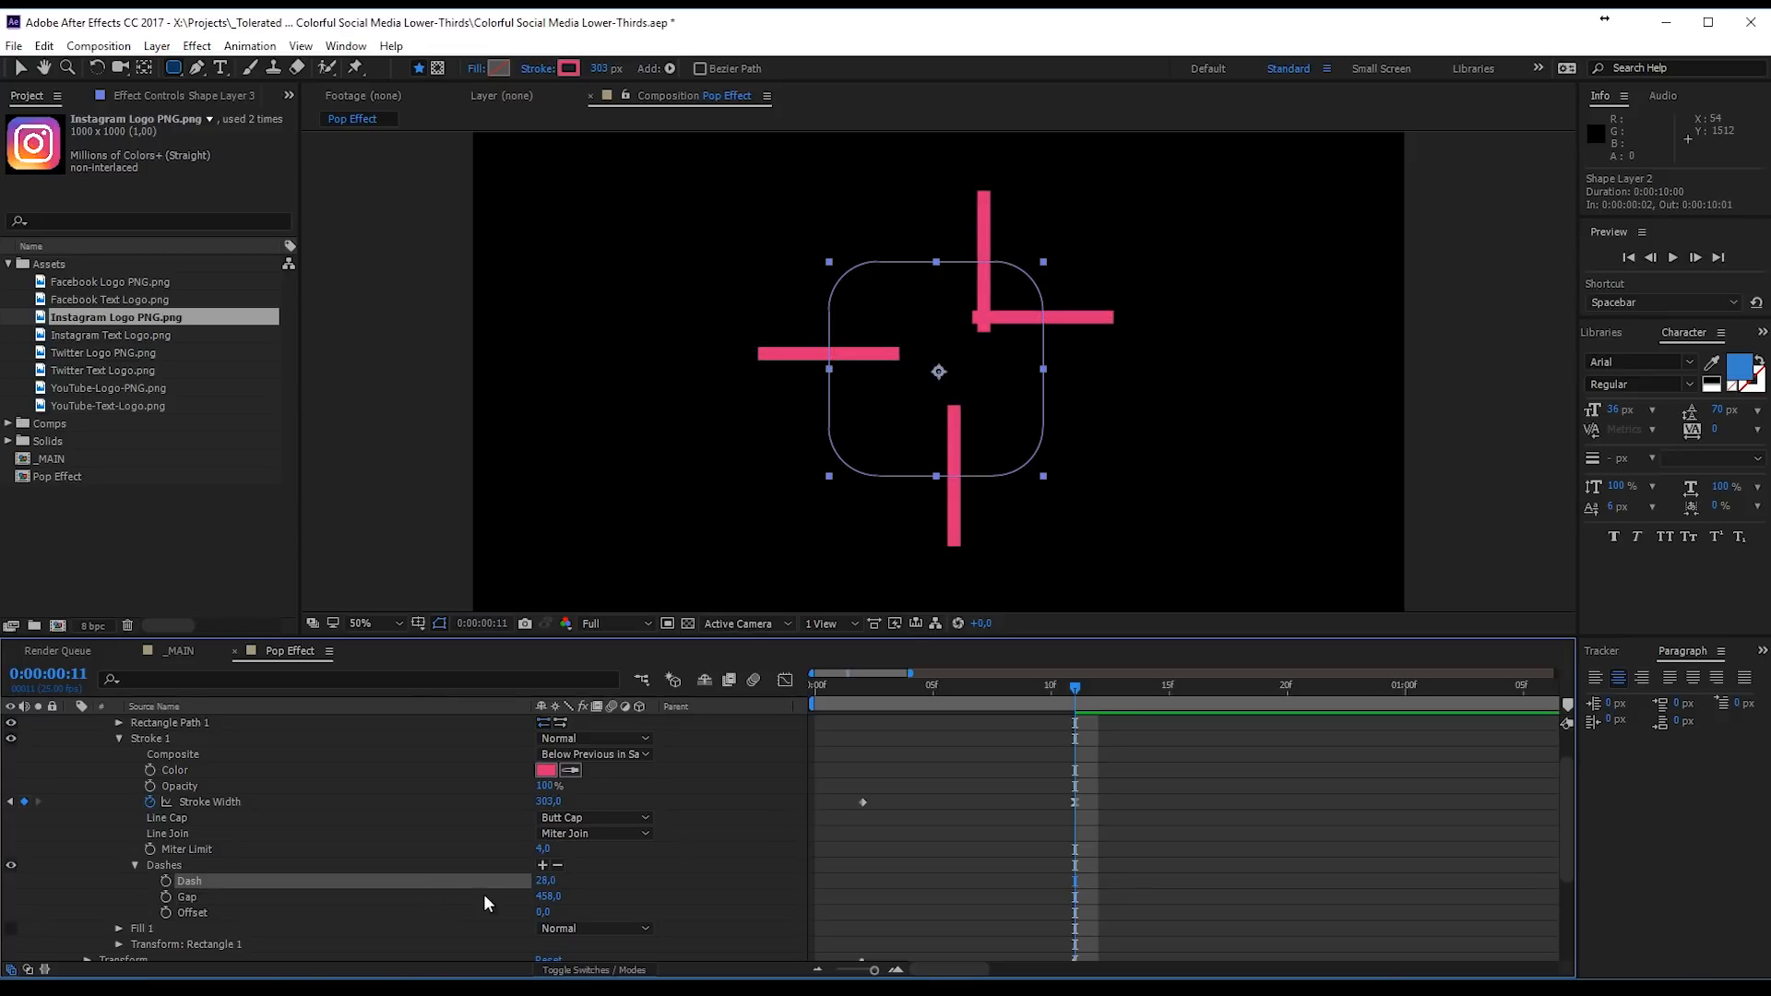
Step: Reduce the dash Gap on Shape Layer 3 to 308 and preview the animation
drag(1060, 716, 957, 729)
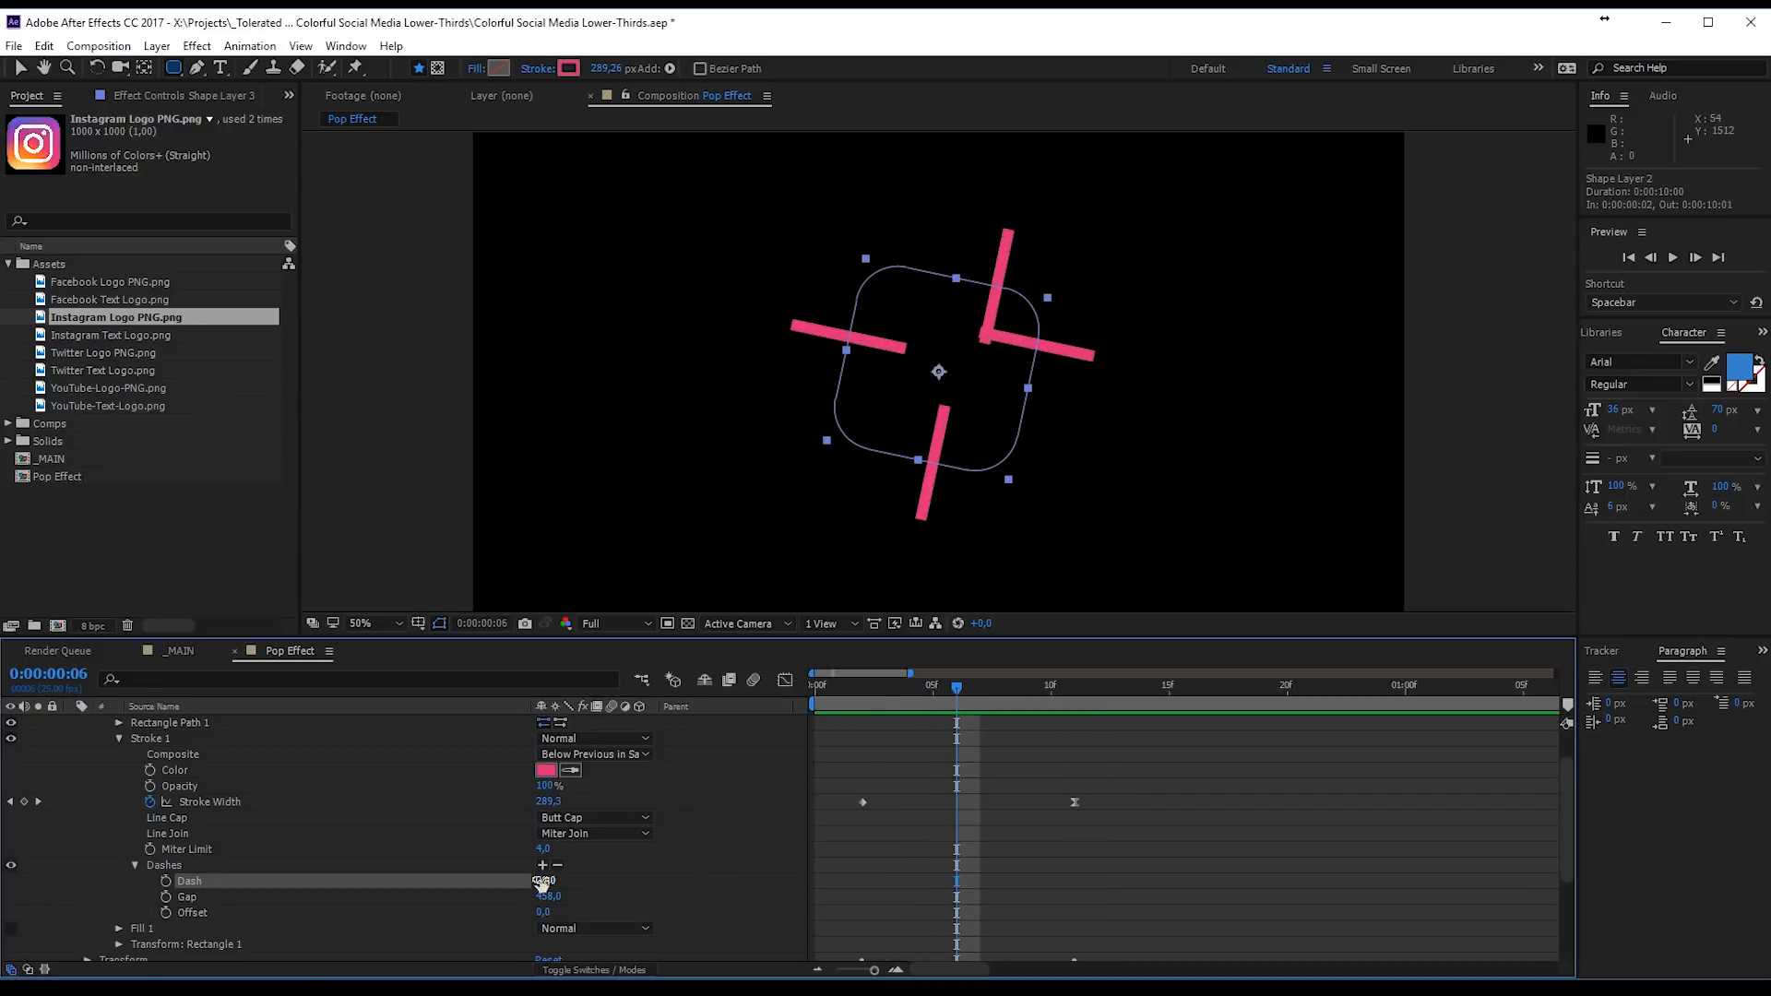
drag(549, 902, 420, 917)
drag(957, 719, 850, 719)
key(space)
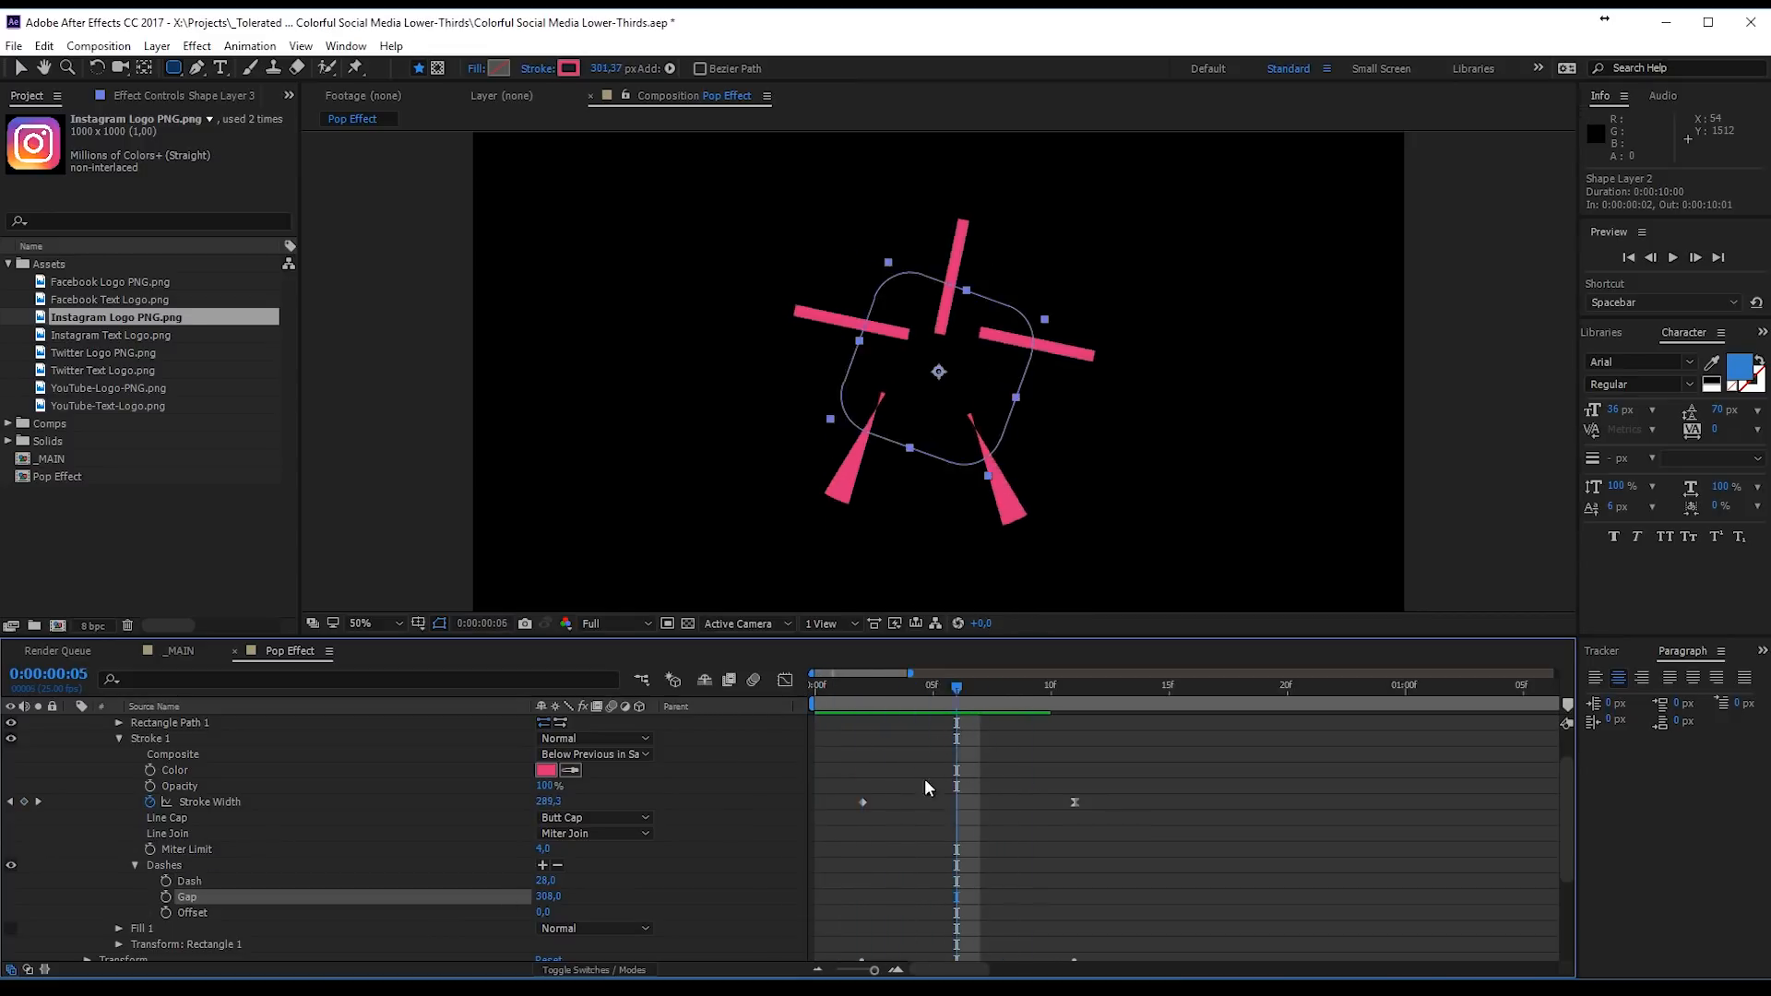
Step: Lower Shape Layer 3's starting Stroke Width keyframe at frame 2 and preview the growing dashes
drag(870, 799, 869, 799)
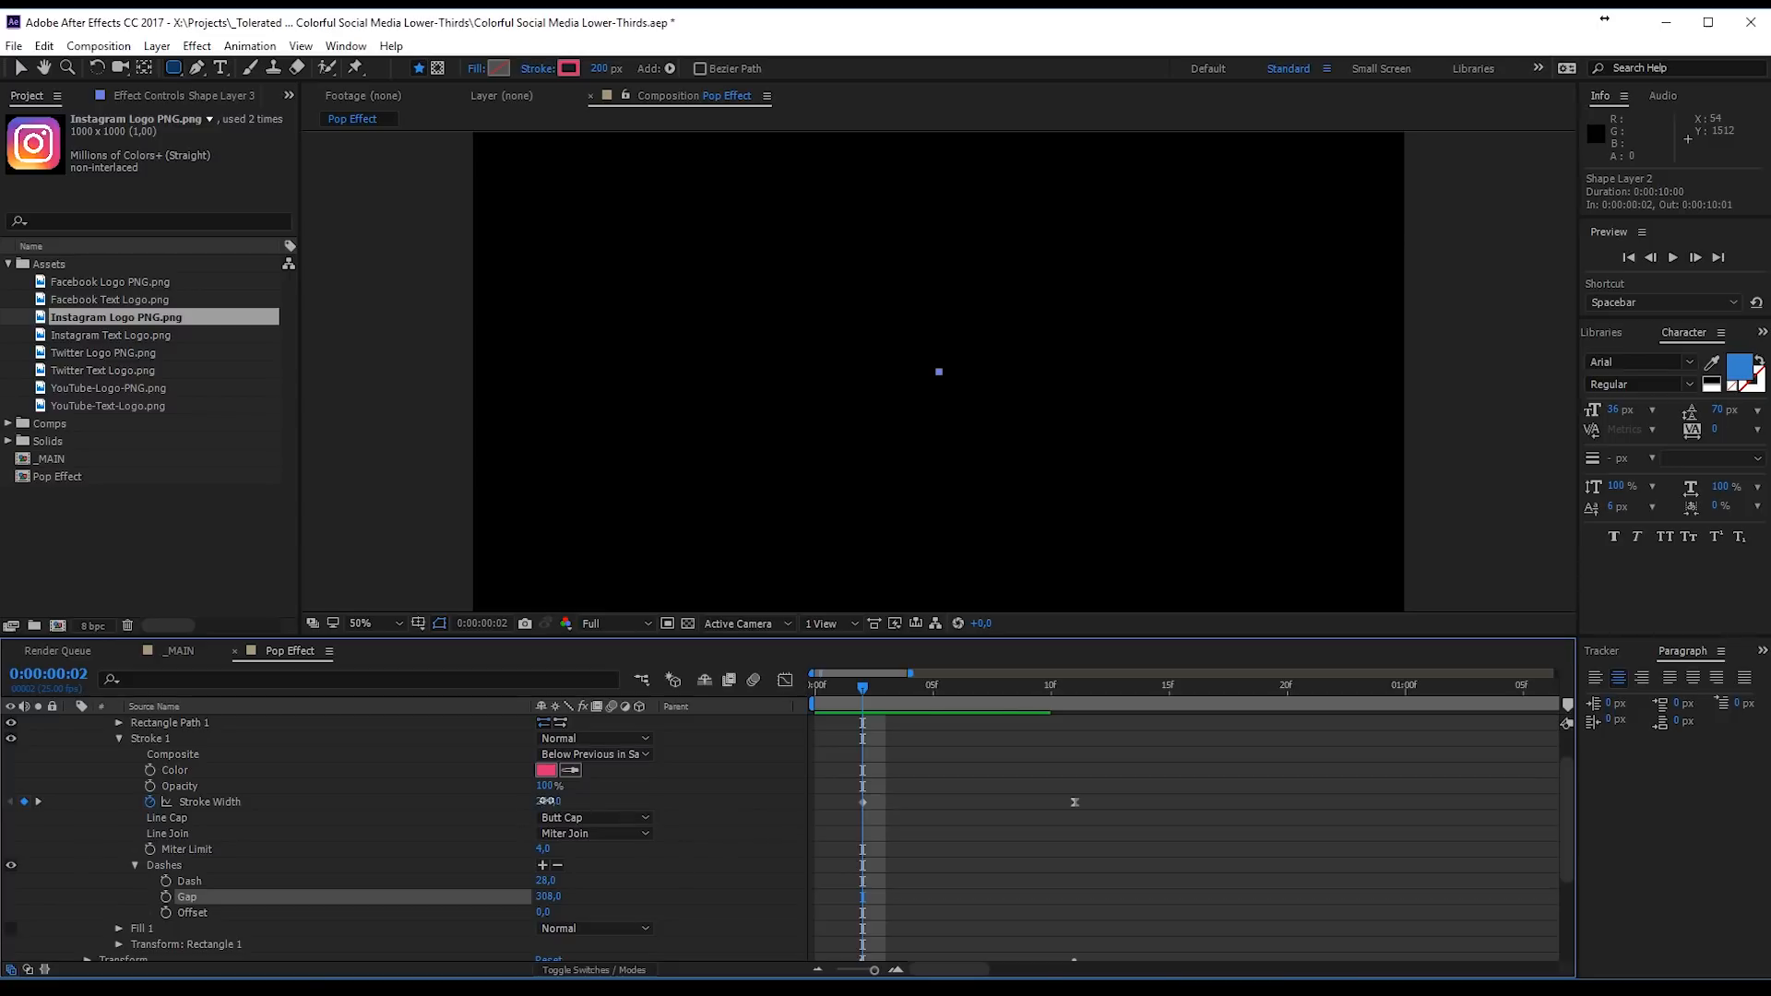
key(Return)
mouse_move(878, 694)
mouse_down()
mouse_move(941, 694)
mouse_move(887, 714)
mouse_move(899, 727)
mouse_up()
key(space)
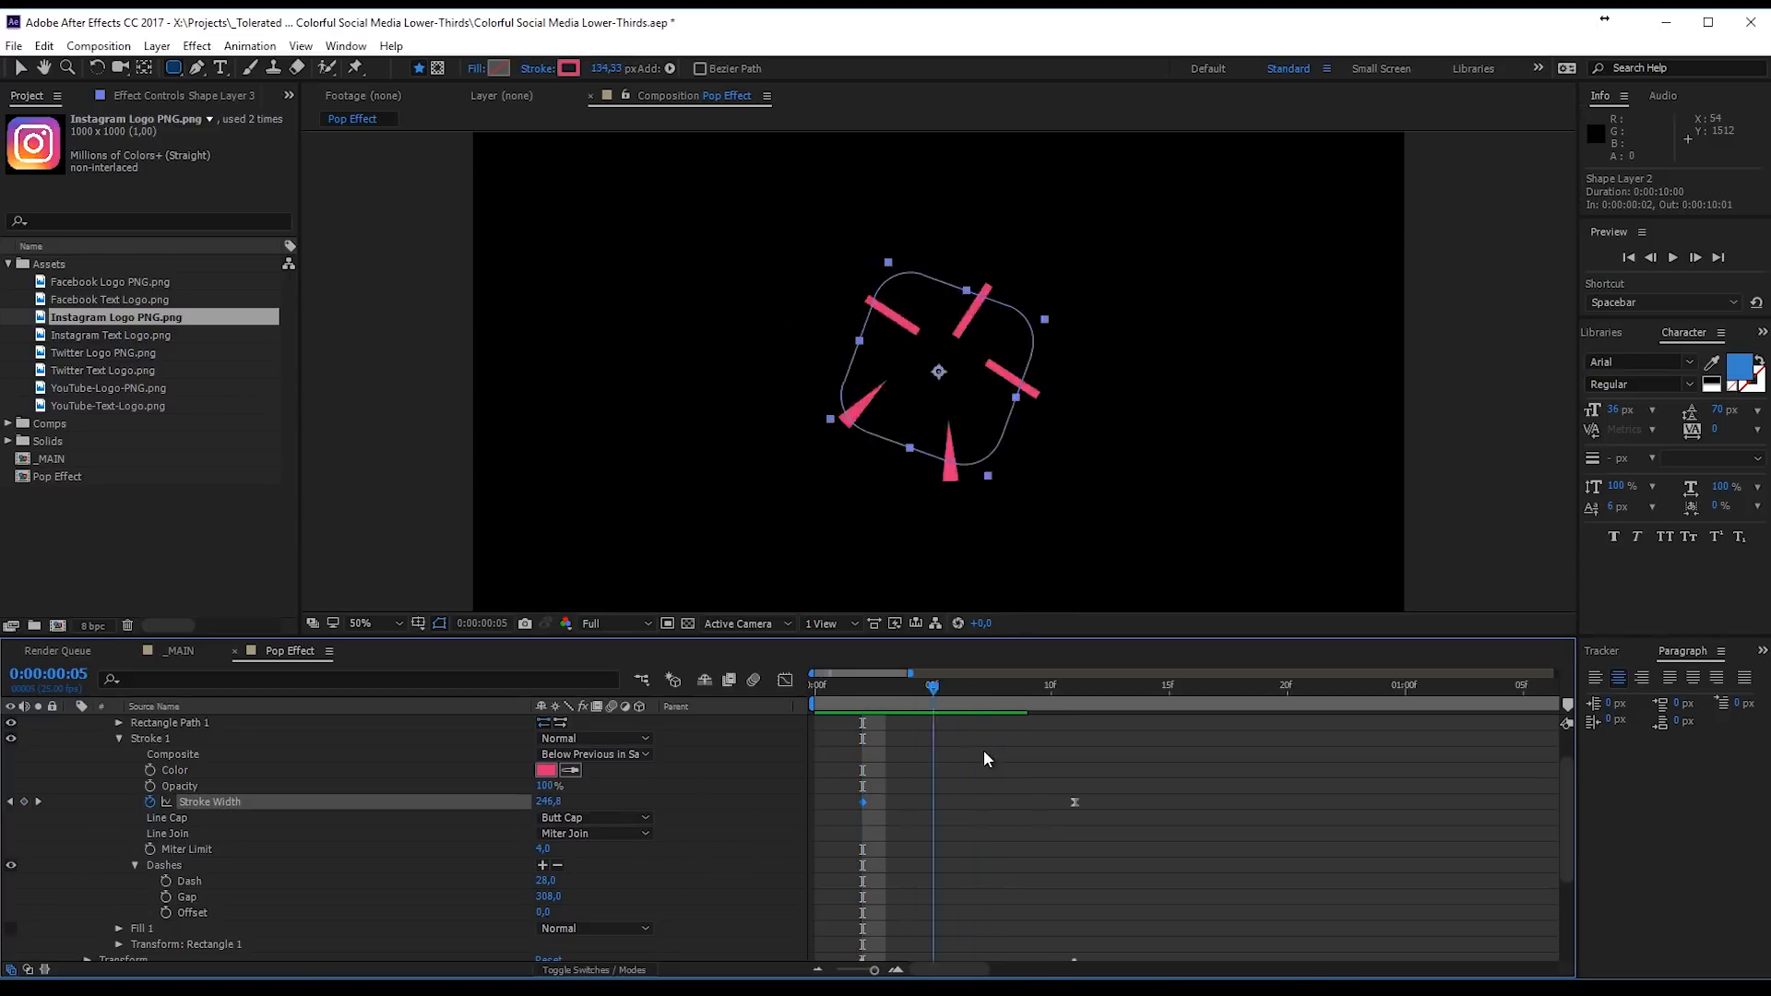
key(space)
key(k)
scroll(999, 810, up, 1)
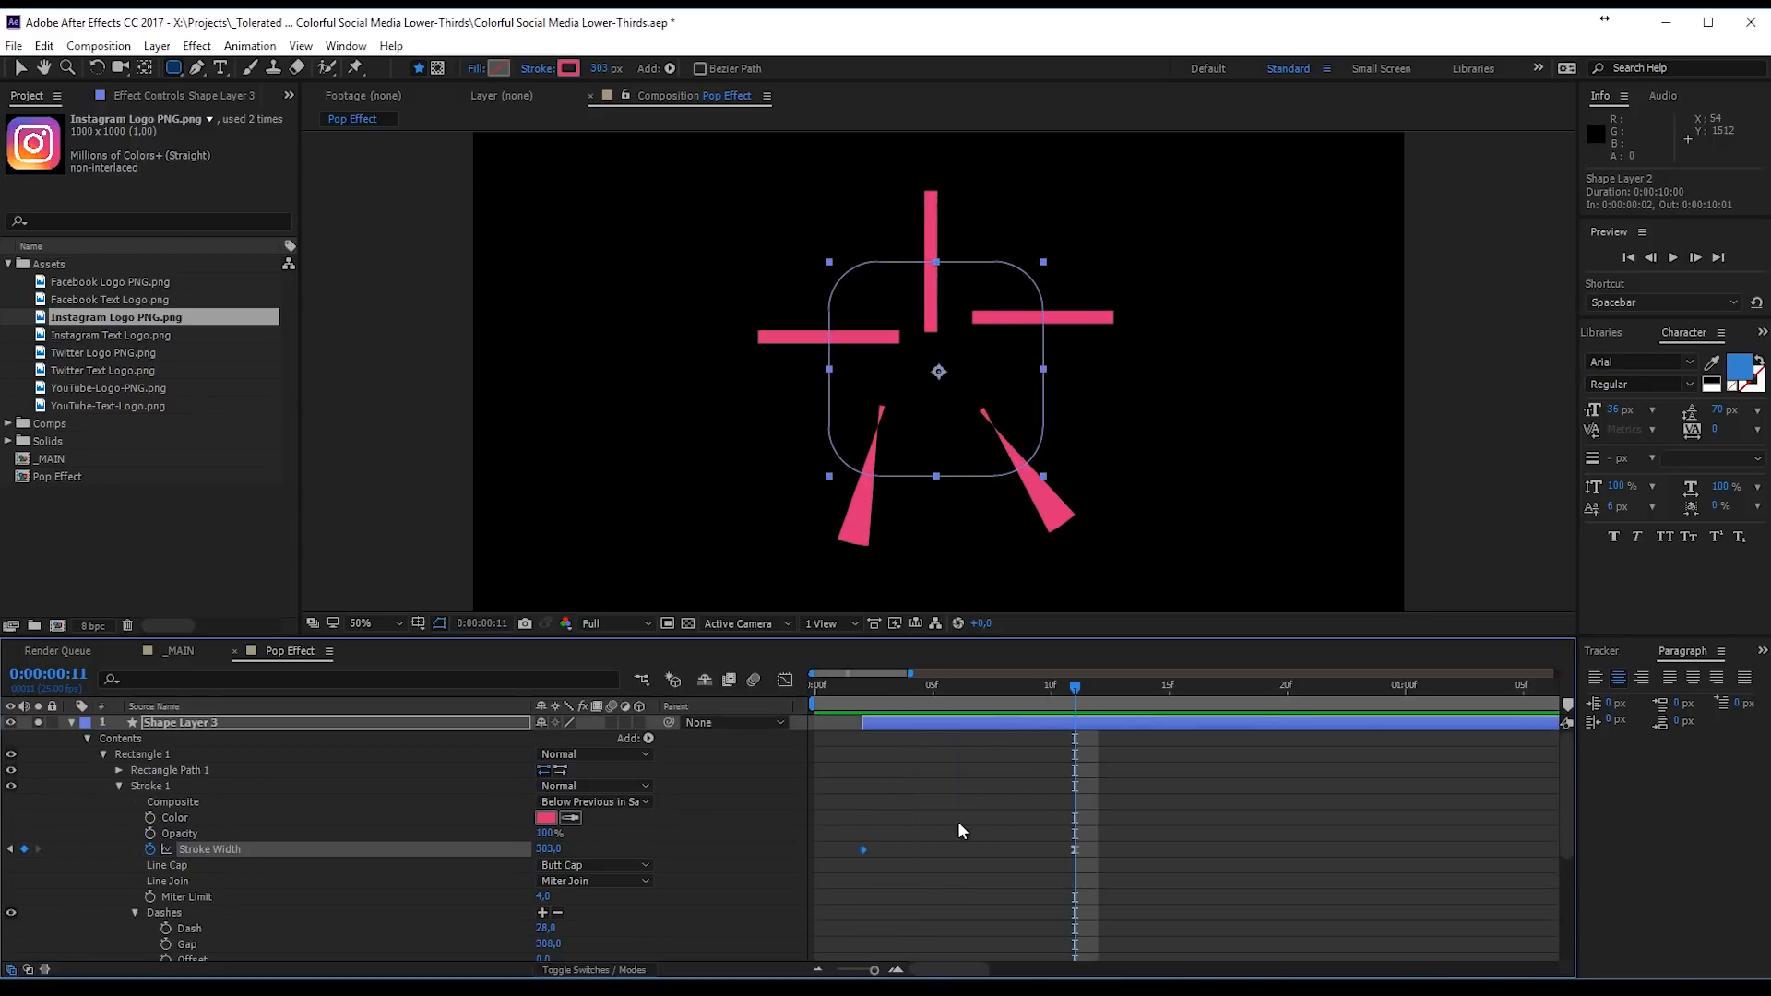
Step: Unsolo Shape Layer 3 and pre-compose it as Stroke Explosion with all attributes moved into the new composition
click(38, 722)
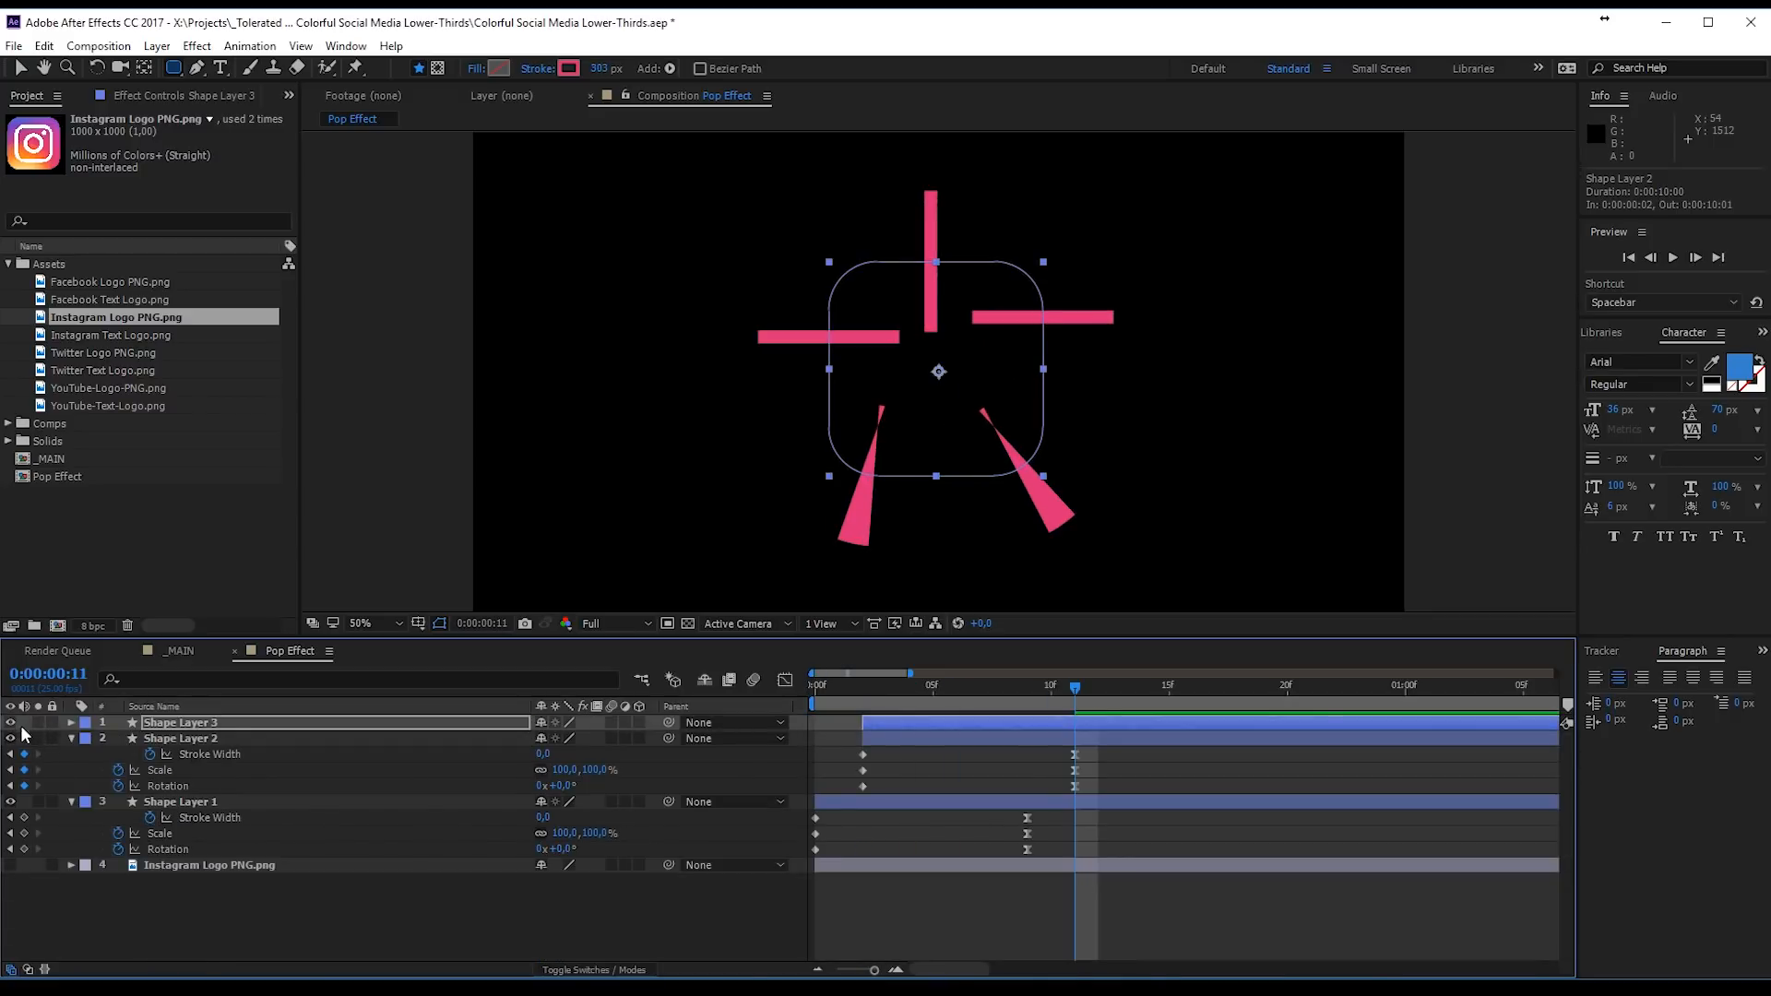
click(202, 722)
click(157, 46)
click(57, 742)
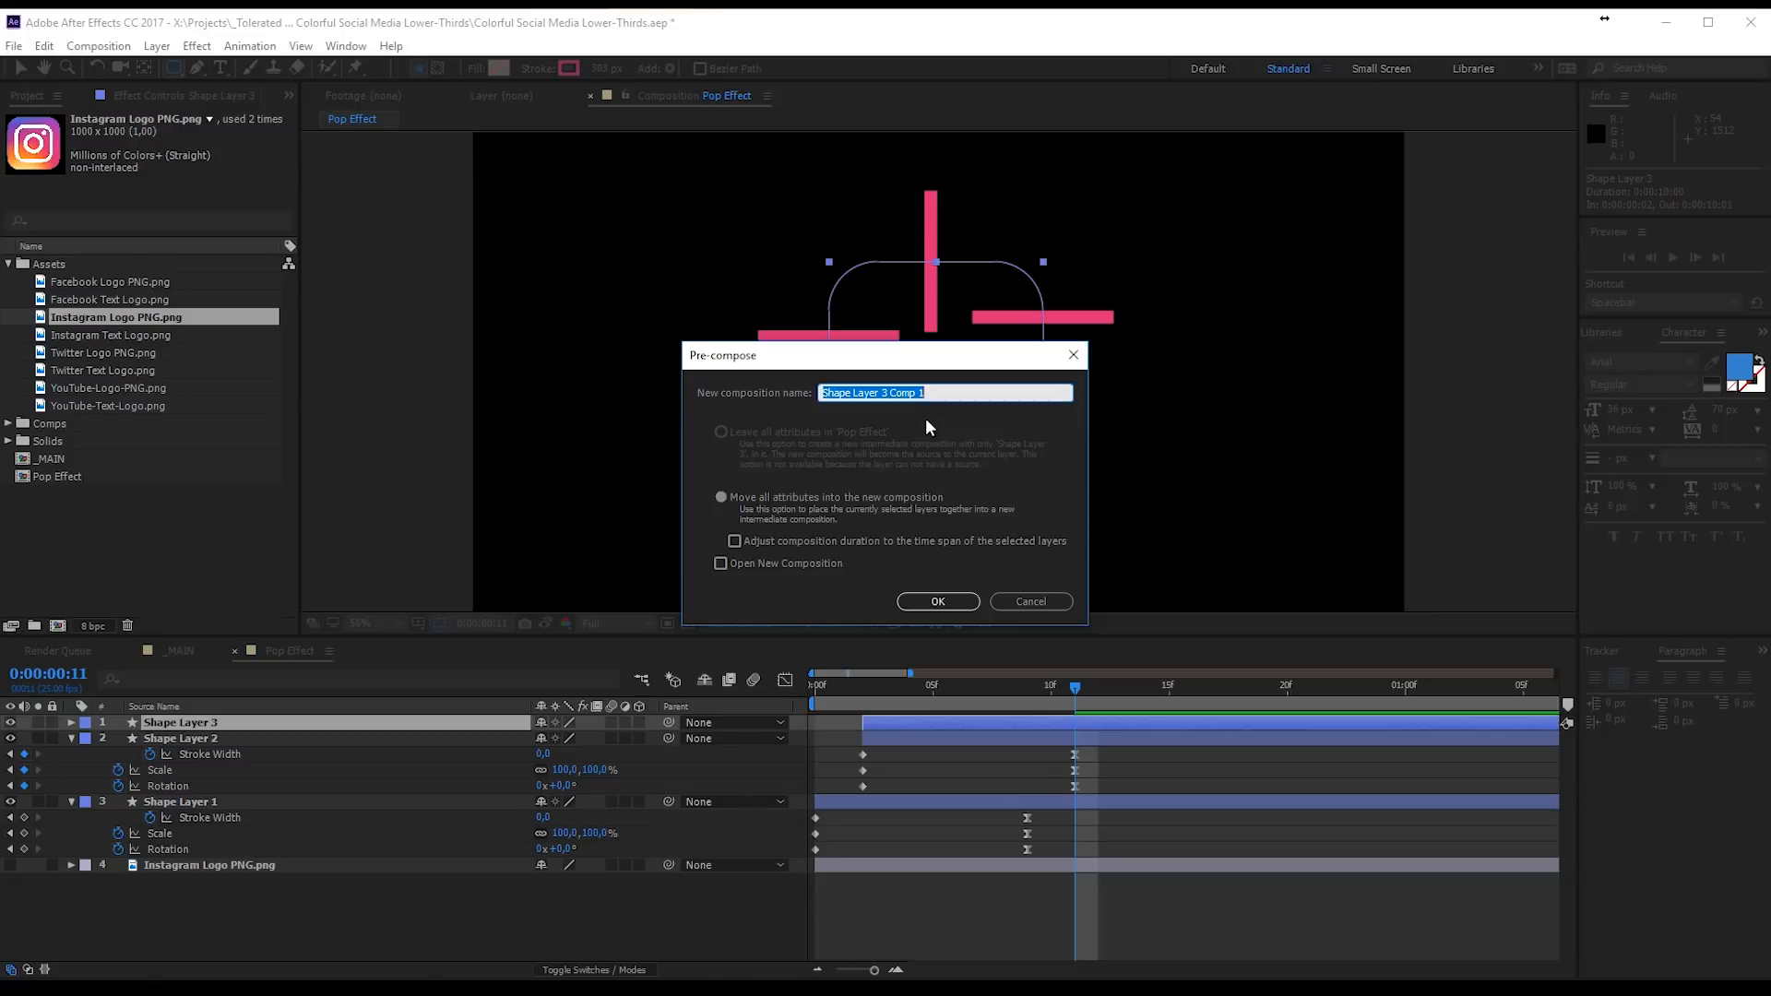
text(Stroke Explosion)
click(936, 602)
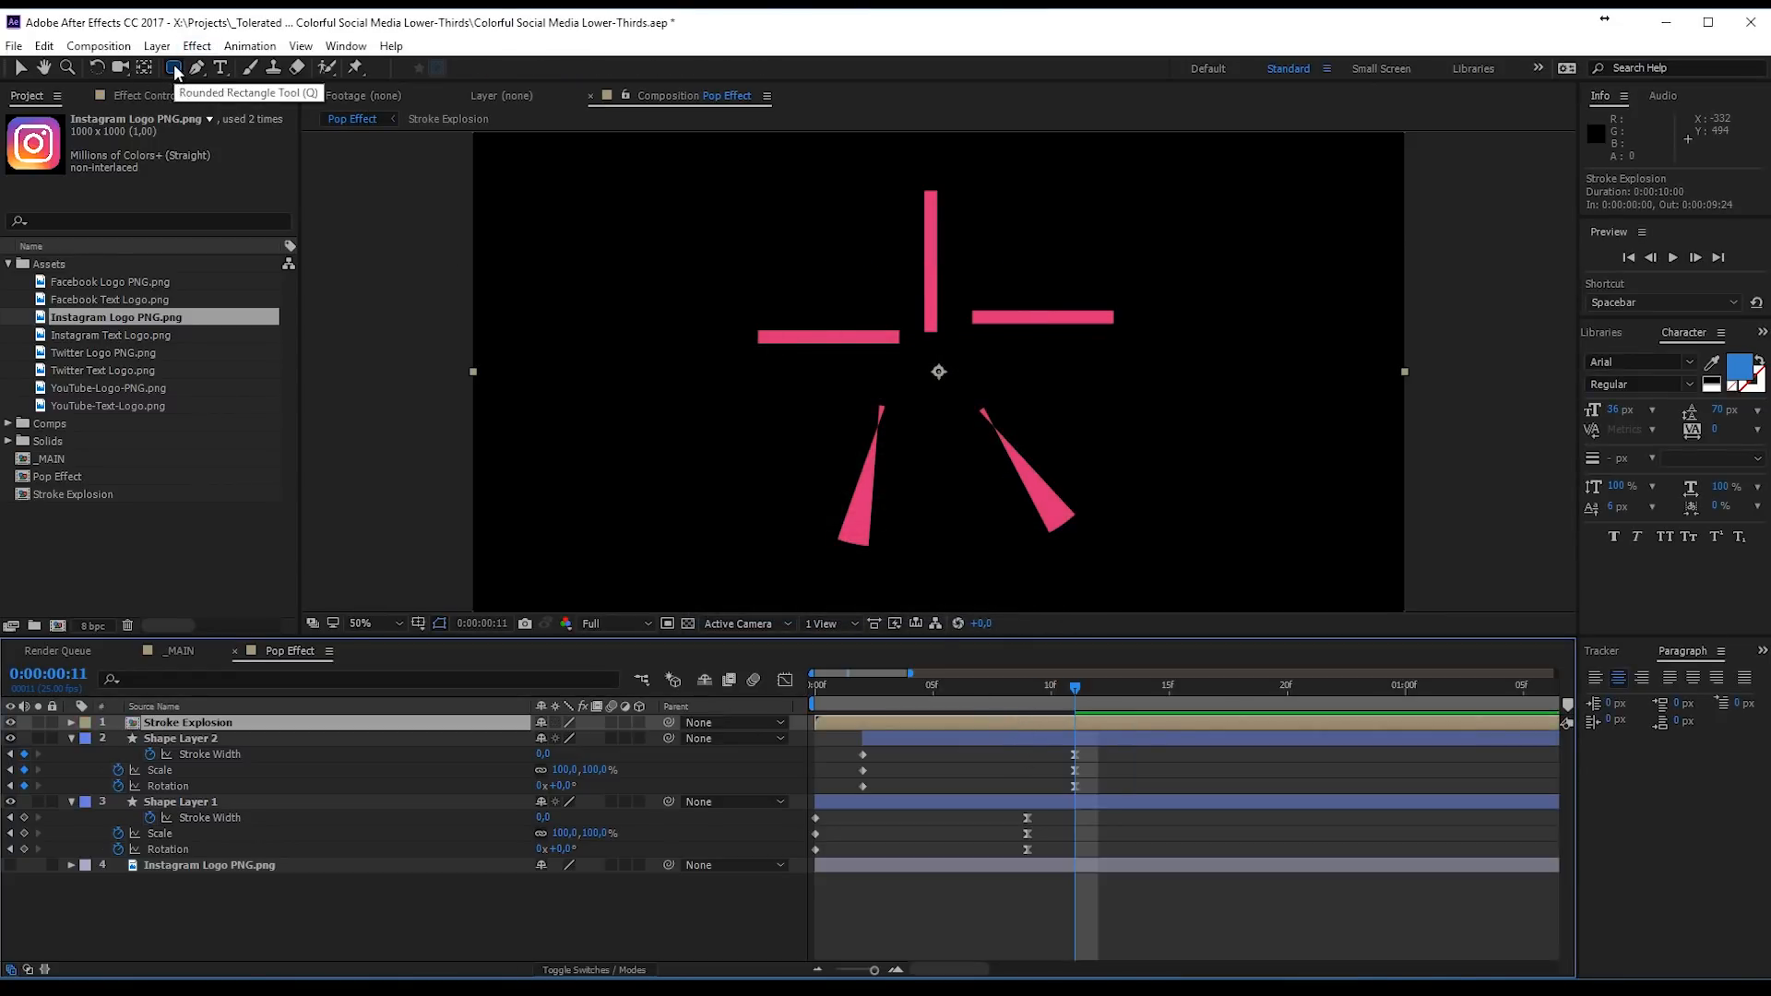
Step: Draw a centred circular mask enclosing all the dashes on the Stroke Explosion layer and set it to Subtract
drag(173, 67, 255, 111)
drag(938, 372, 1170, 611)
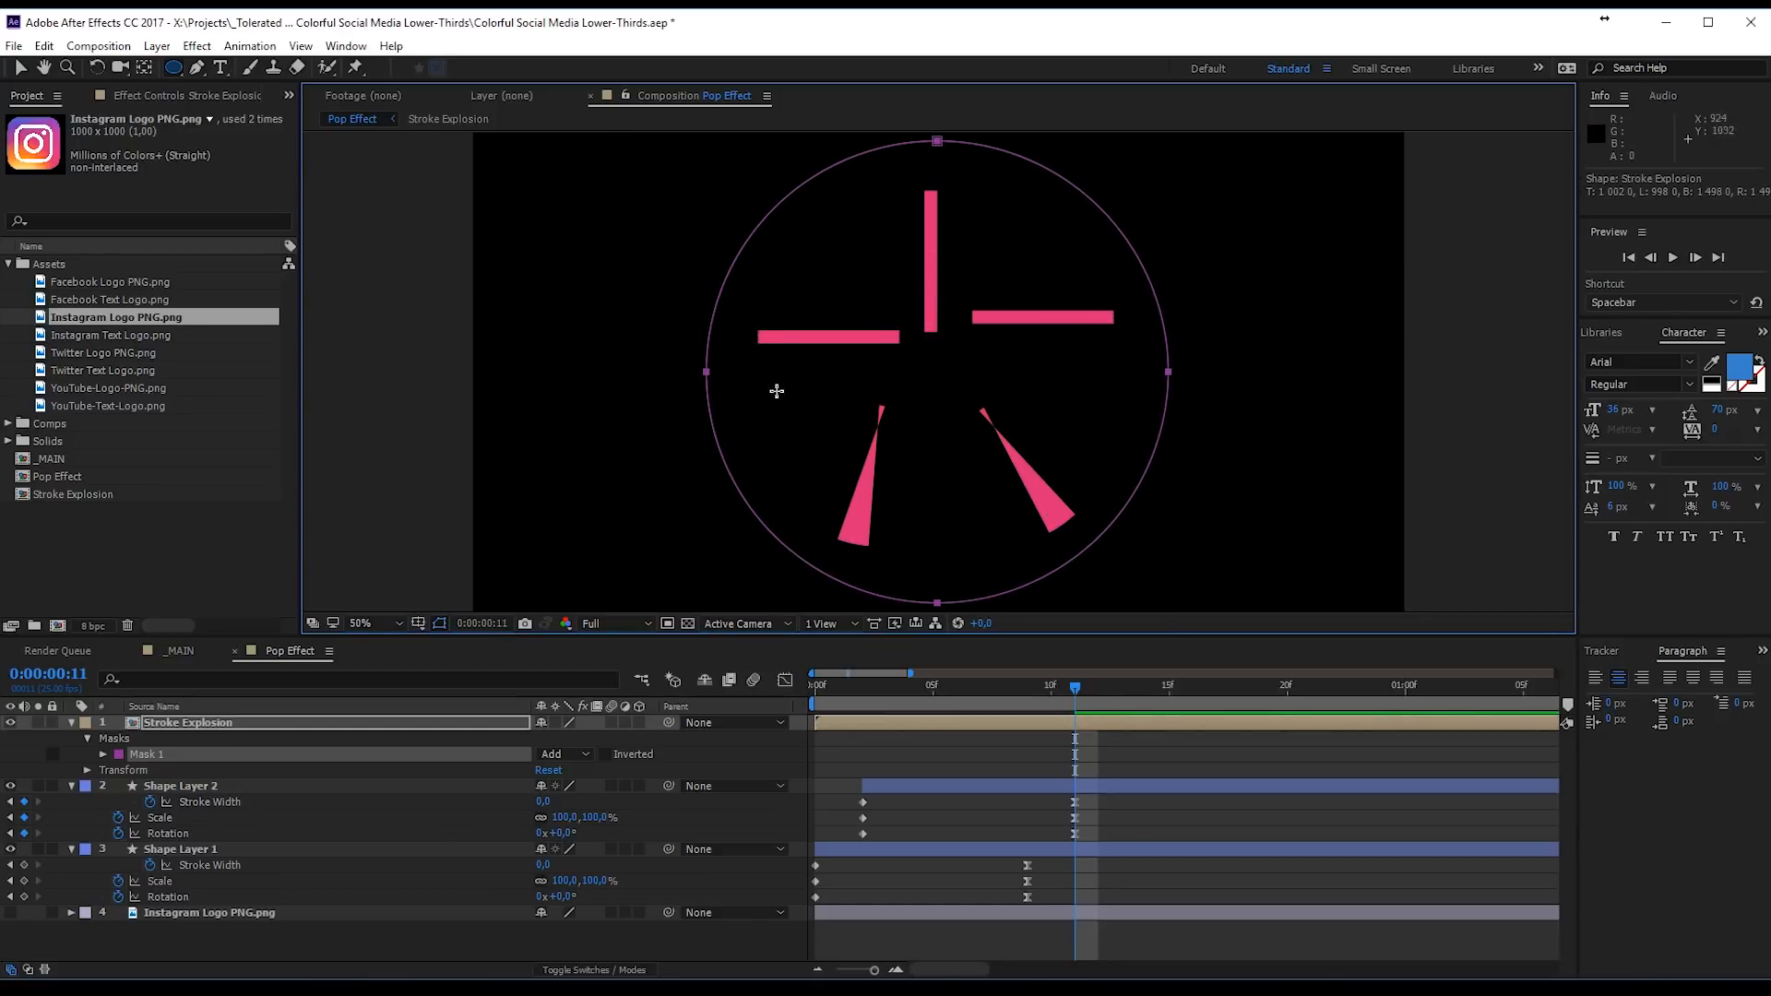
click(558, 755)
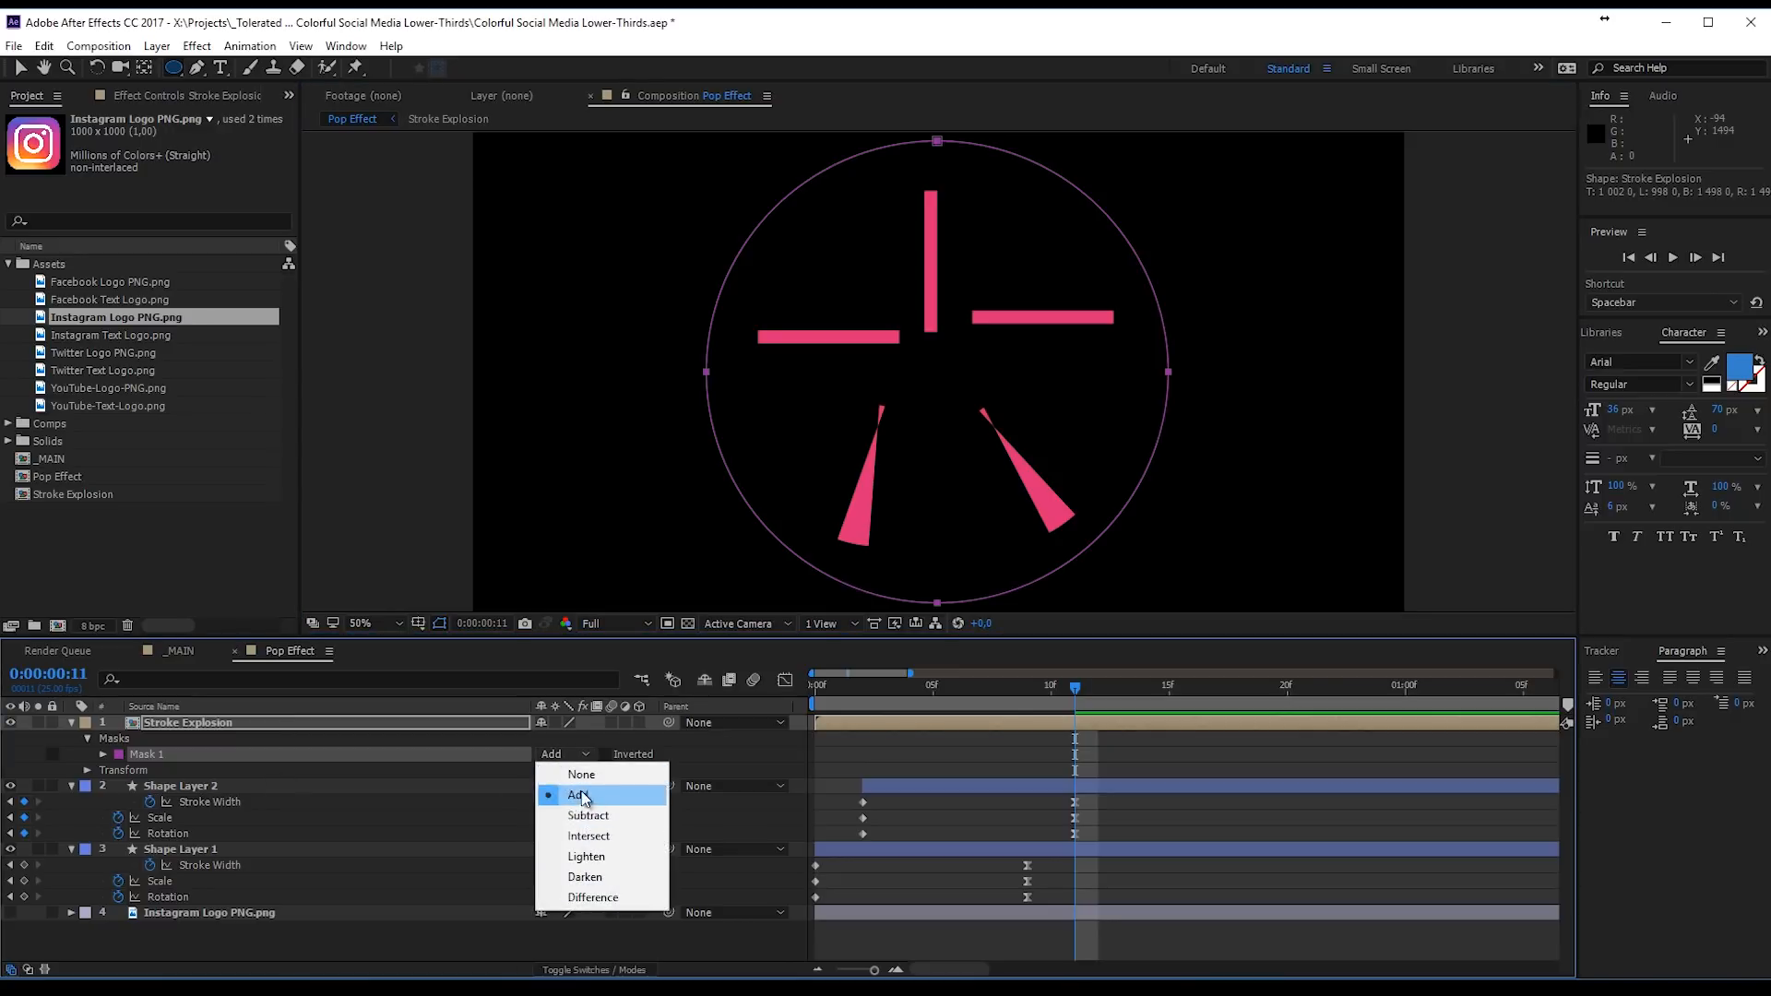
click(580, 819)
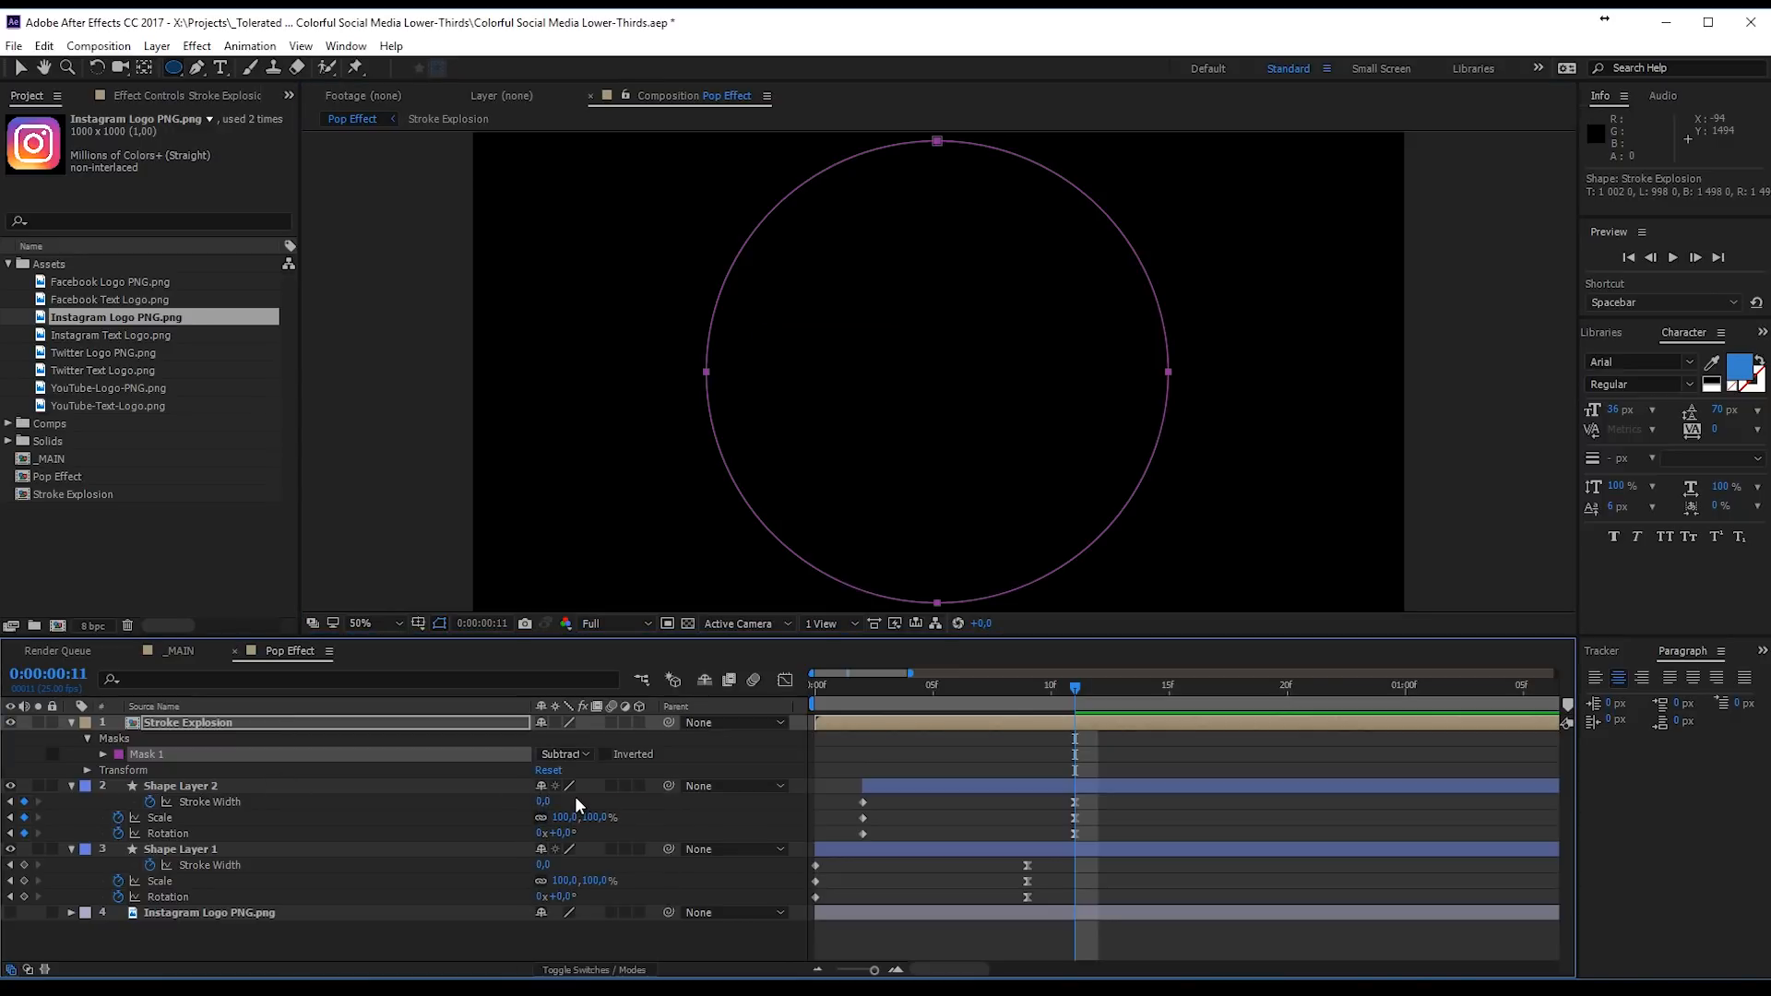
Step: Keyframe the mask's Mask Expansion at 0 pixels on frame 11 and about -397 pixels on frame 2
click(102, 754)
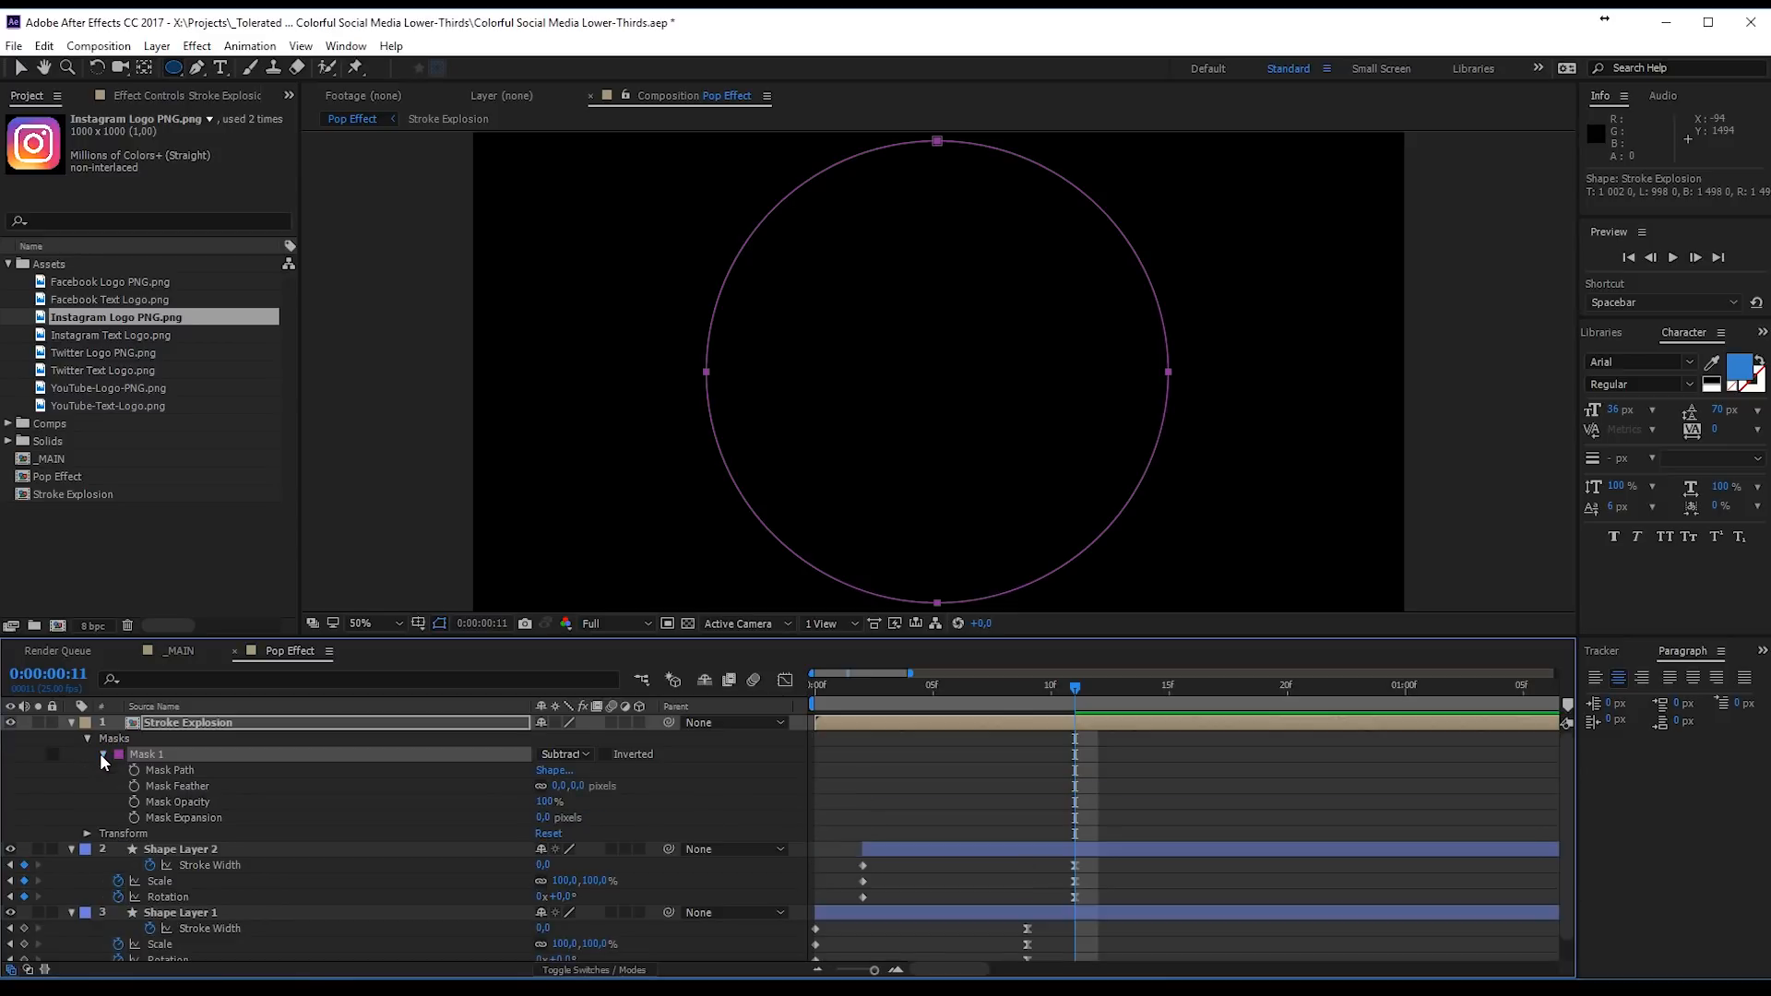
click(134, 818)
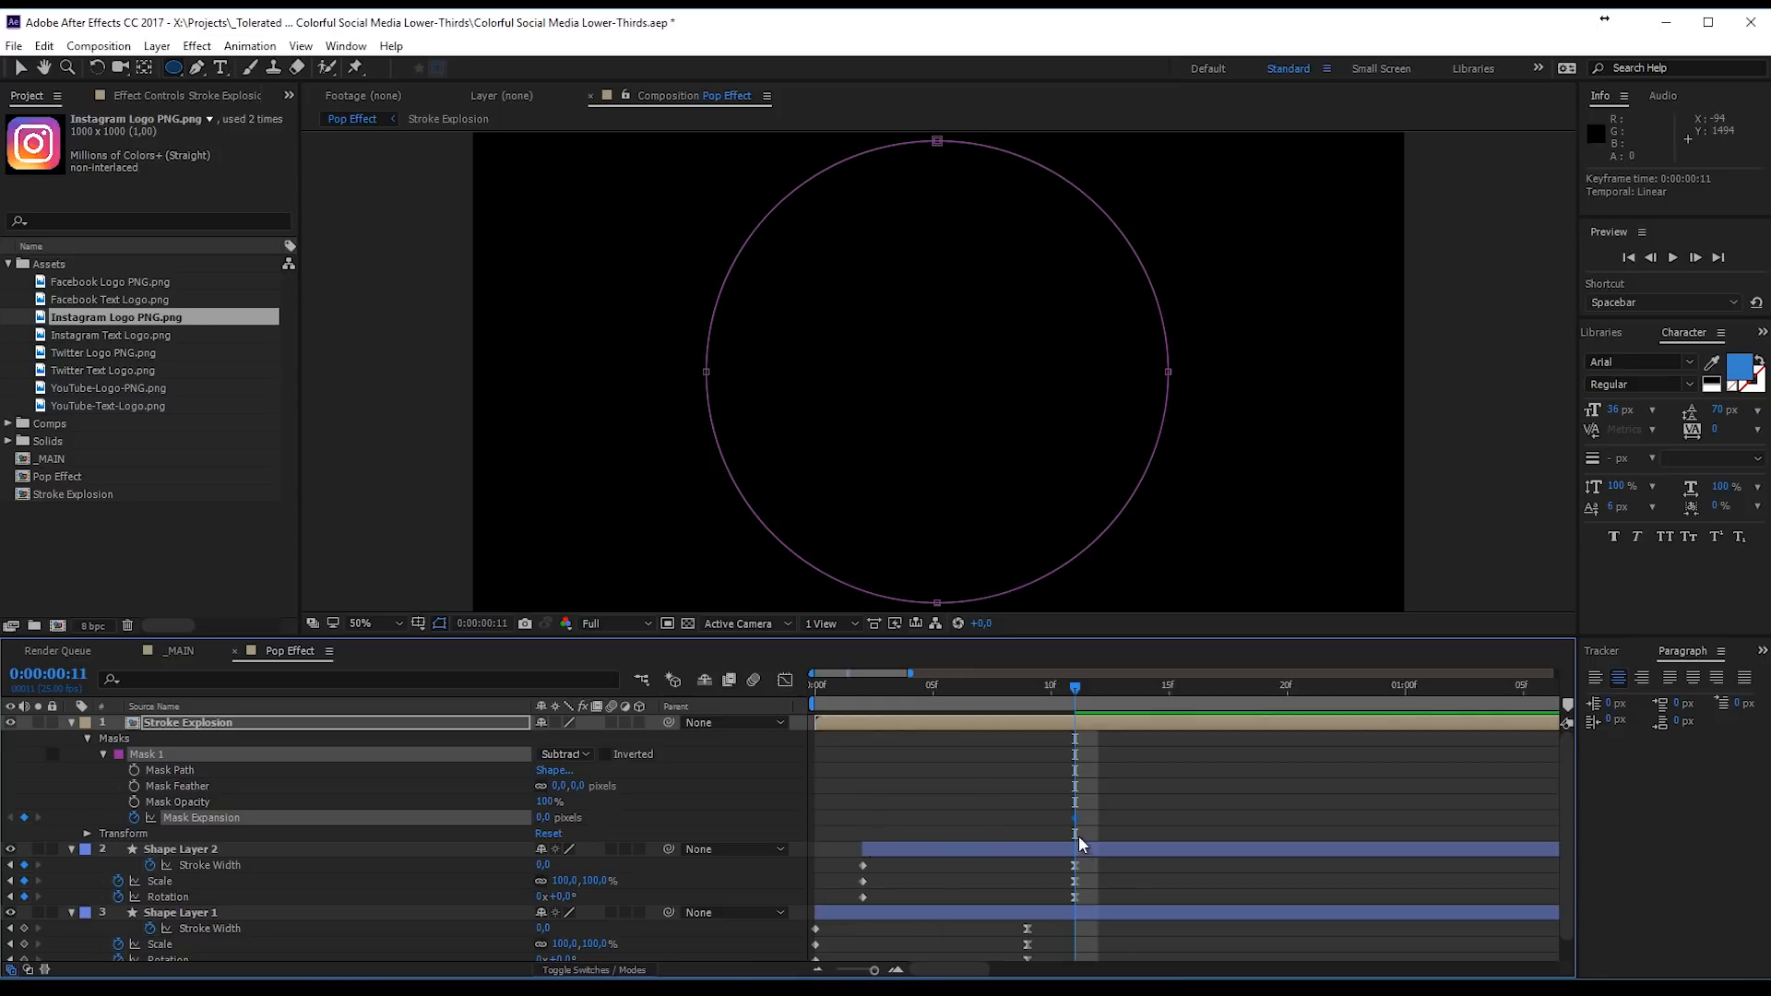
drag(1076, 690, 853, 722)
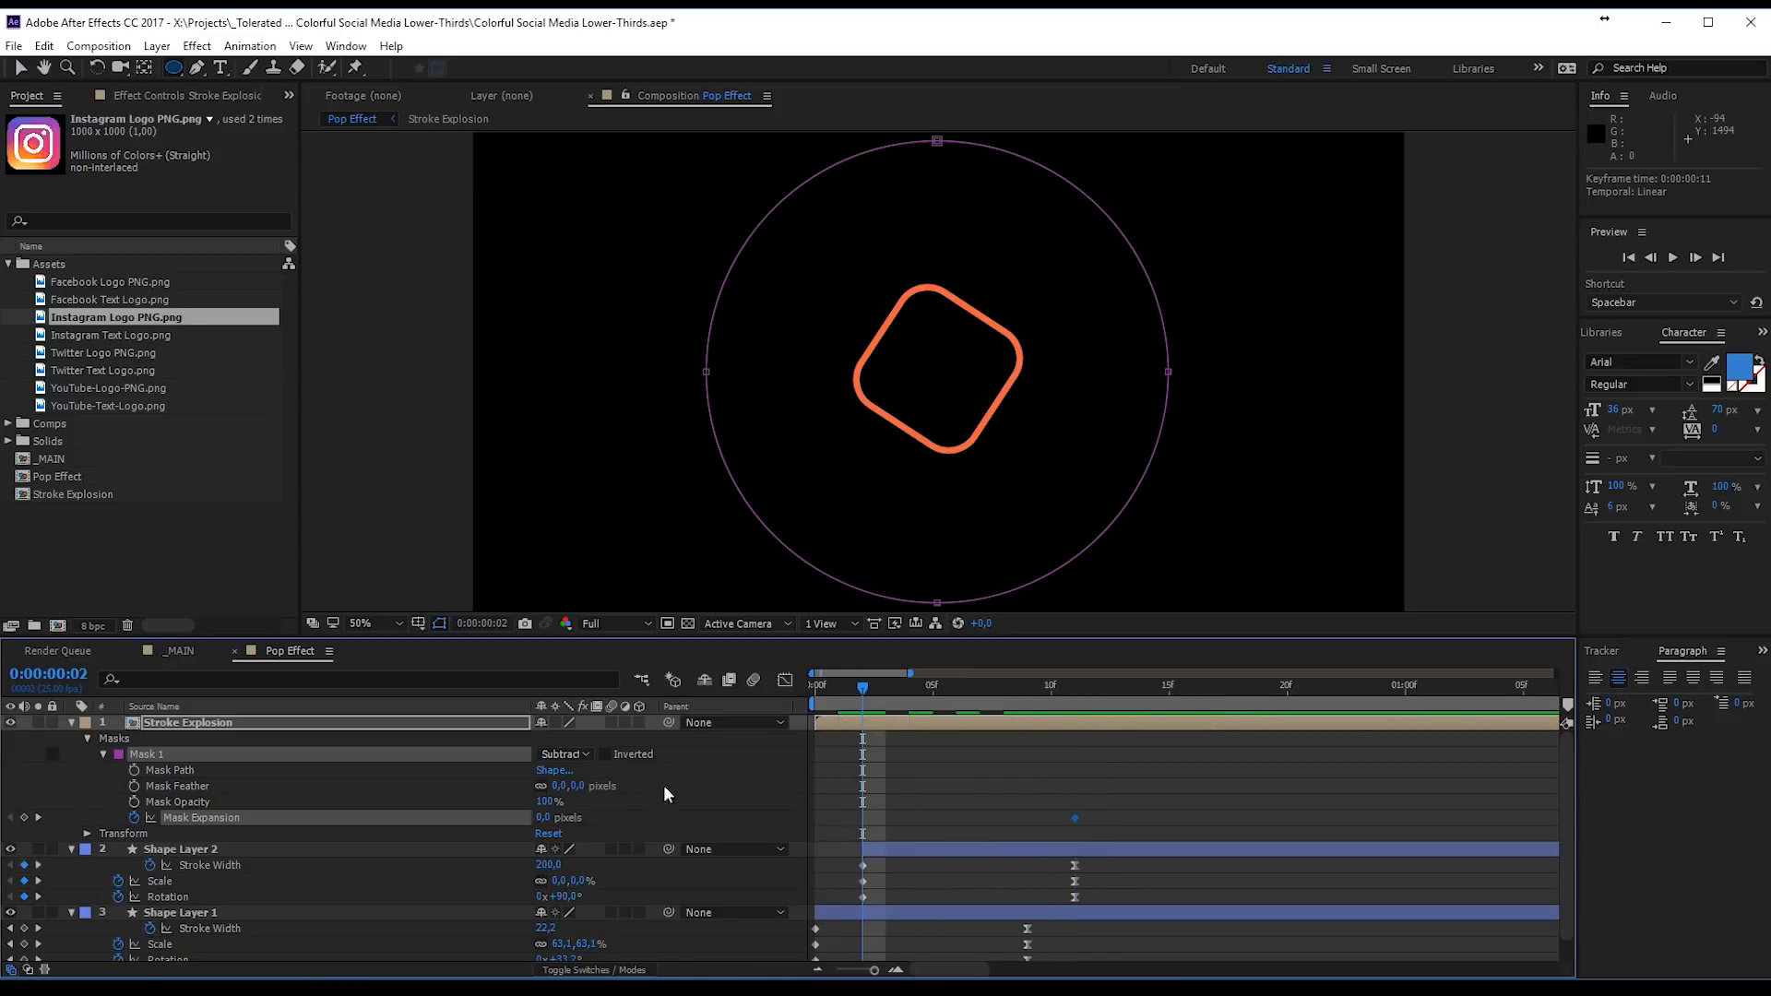
drag(541, 816, 432, 830)
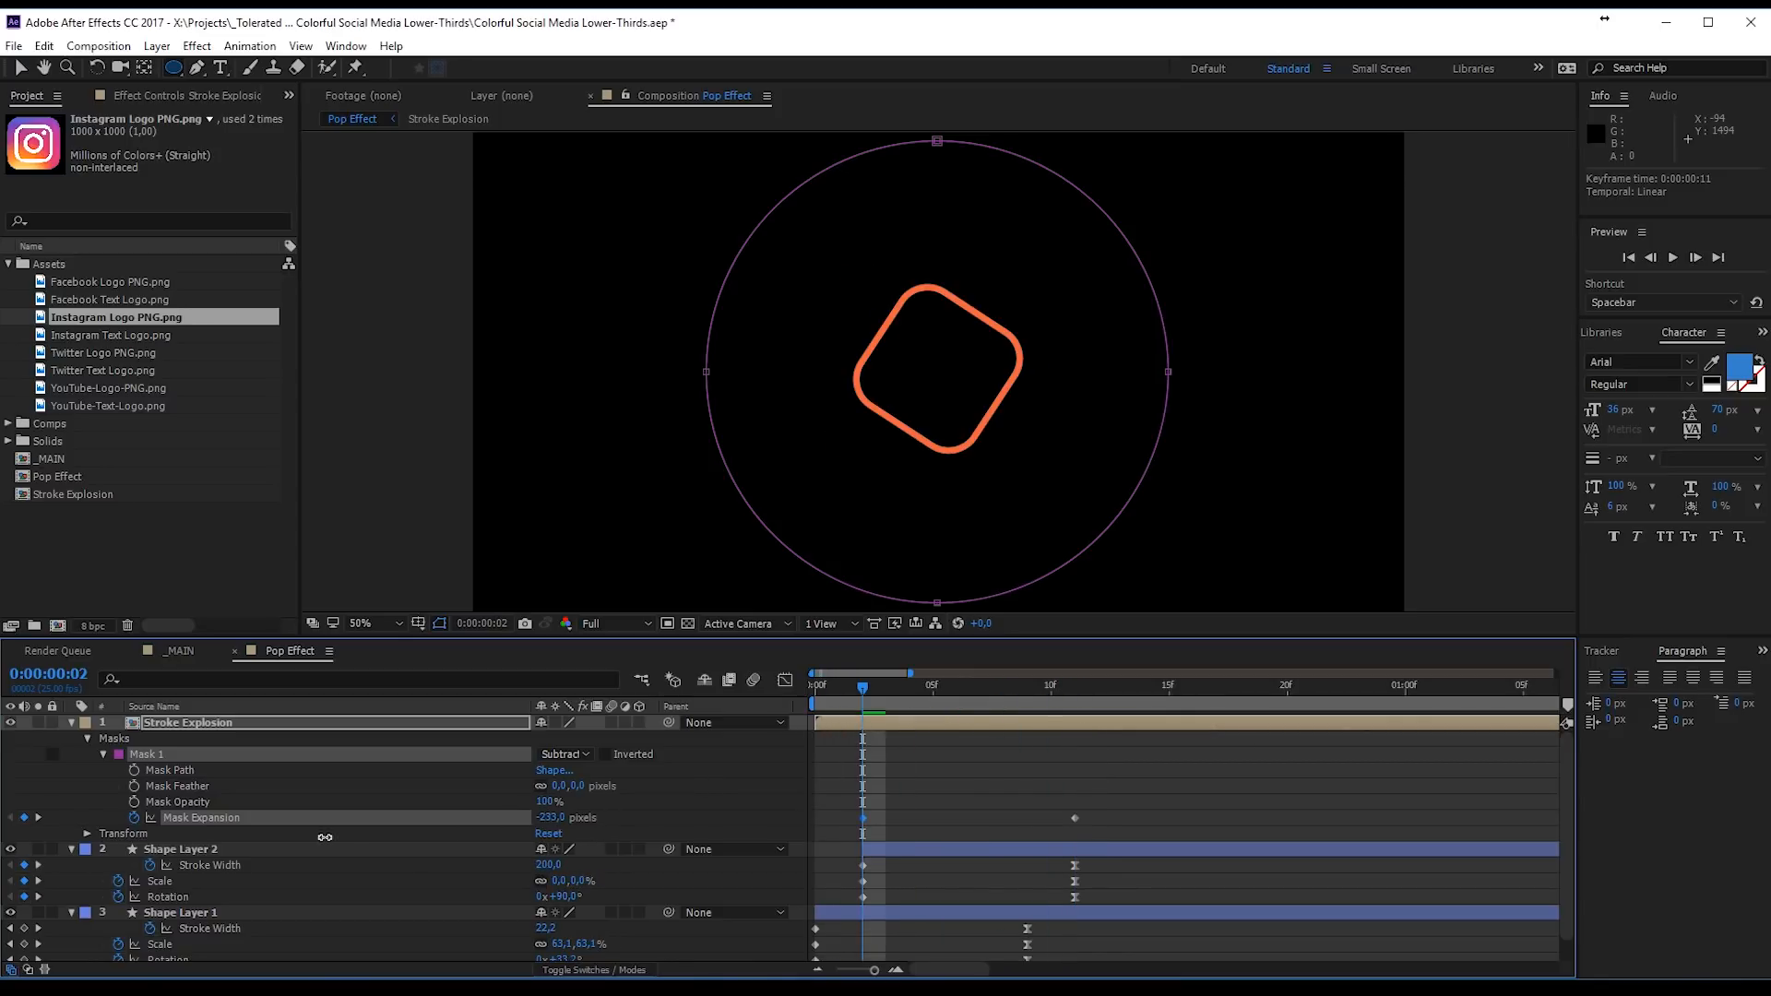
drag(165, 847, 1566, 773)
key(ctrl+z)
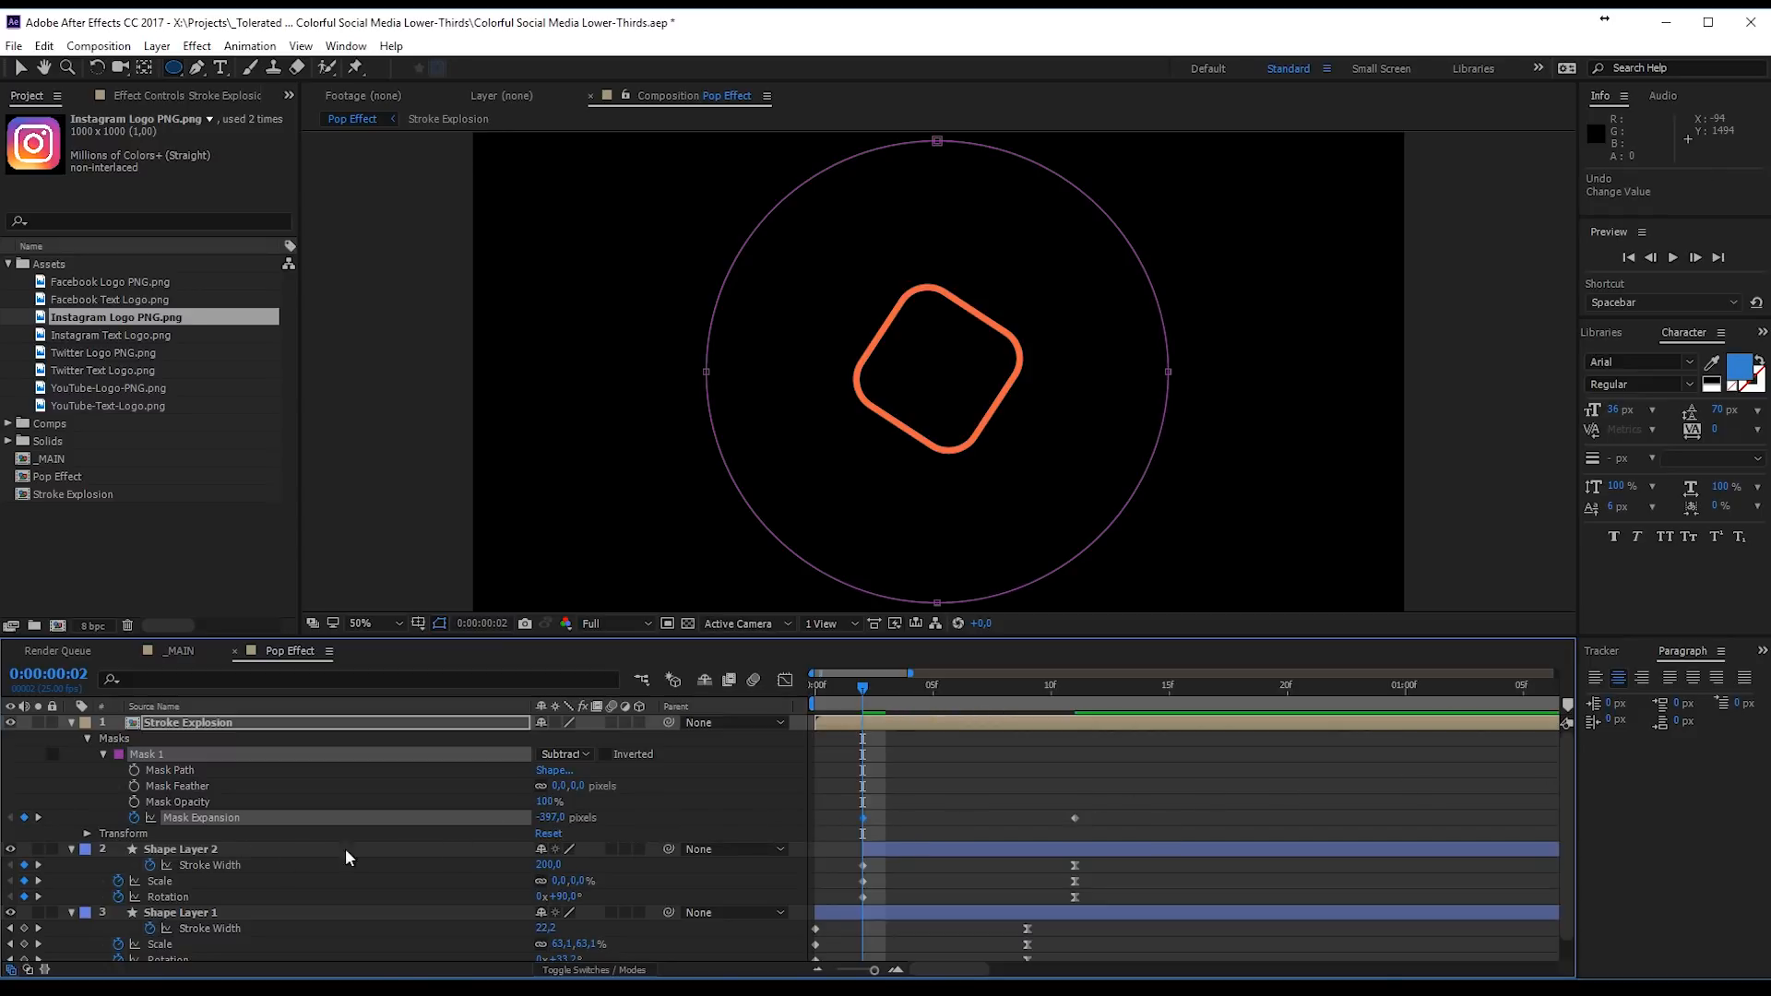
Step: Set the Mask Expansion keyframe at frame 2 to -500 pixels and preview the pop effect
drag(552, 819, 256, 837)
drag(880, 689, 858, 801)
click(862, 817)
click(551, 817)
text(-500)
key(Return)
mouse_move(872, 690)
mouse_down()
mouse_move(1026, 718)
mouse_move(952, 742)
mouse_move(978, 765)
mouse_move(905, 779)
mouse_move(982, 751)
mouse_up()
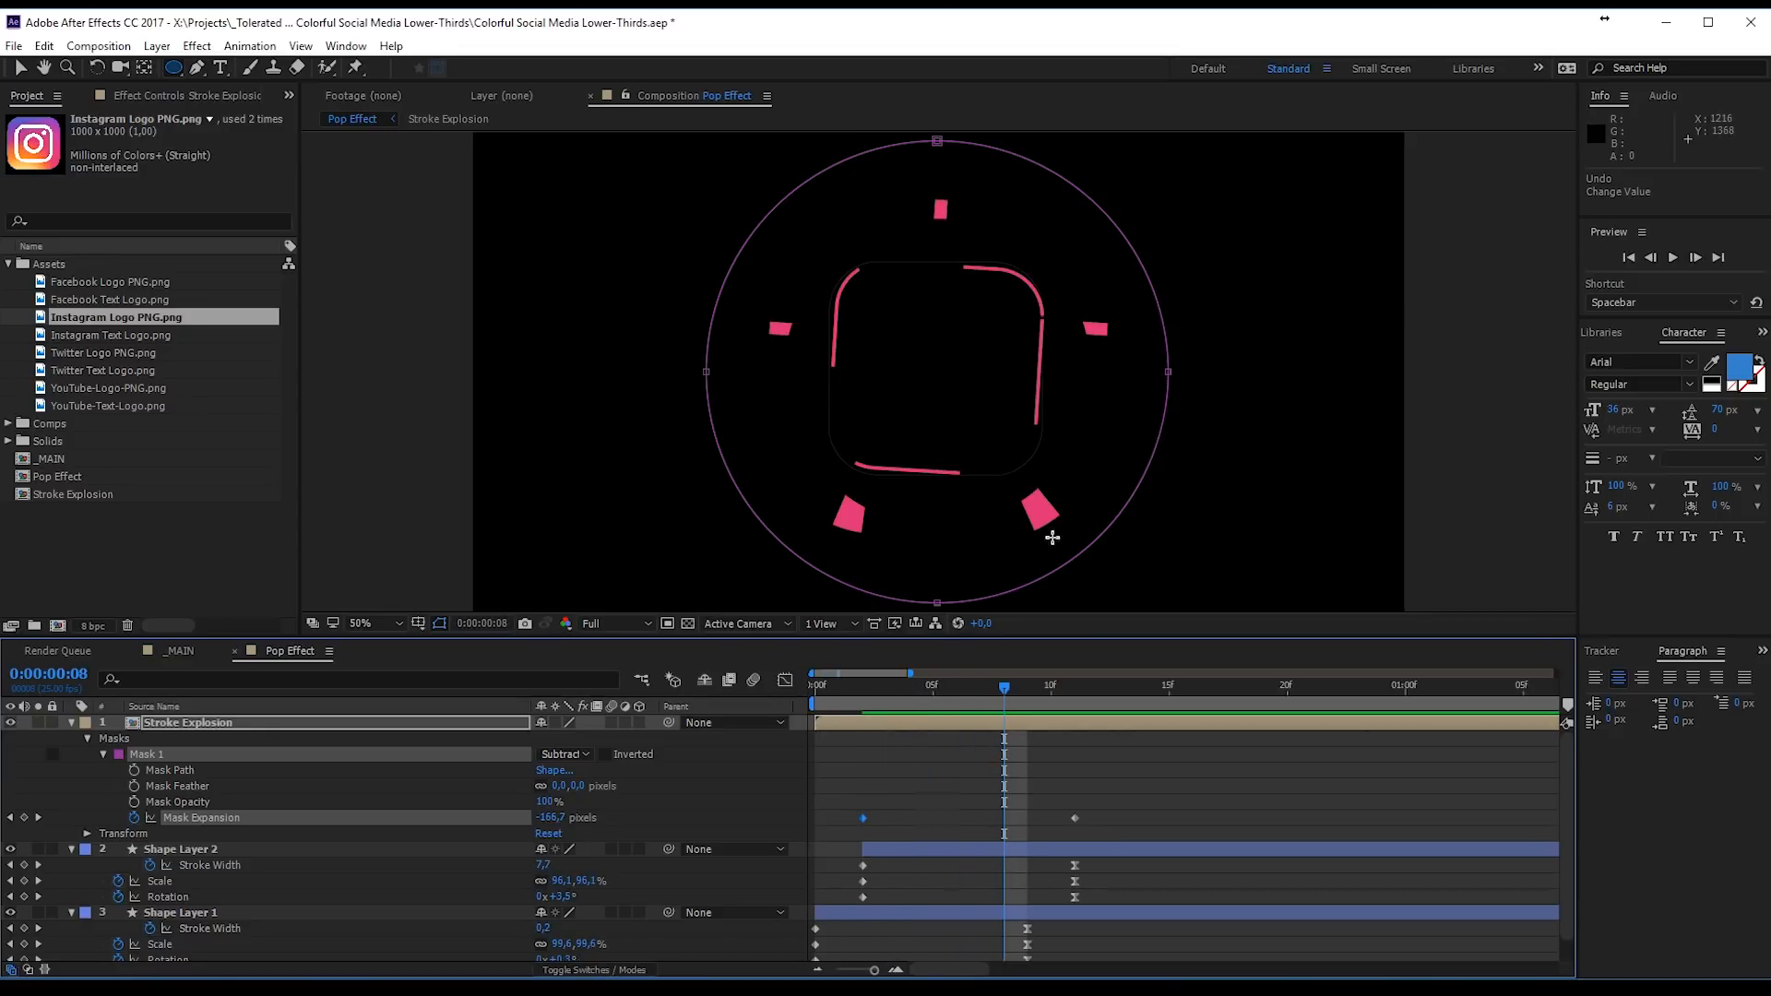
key(space)
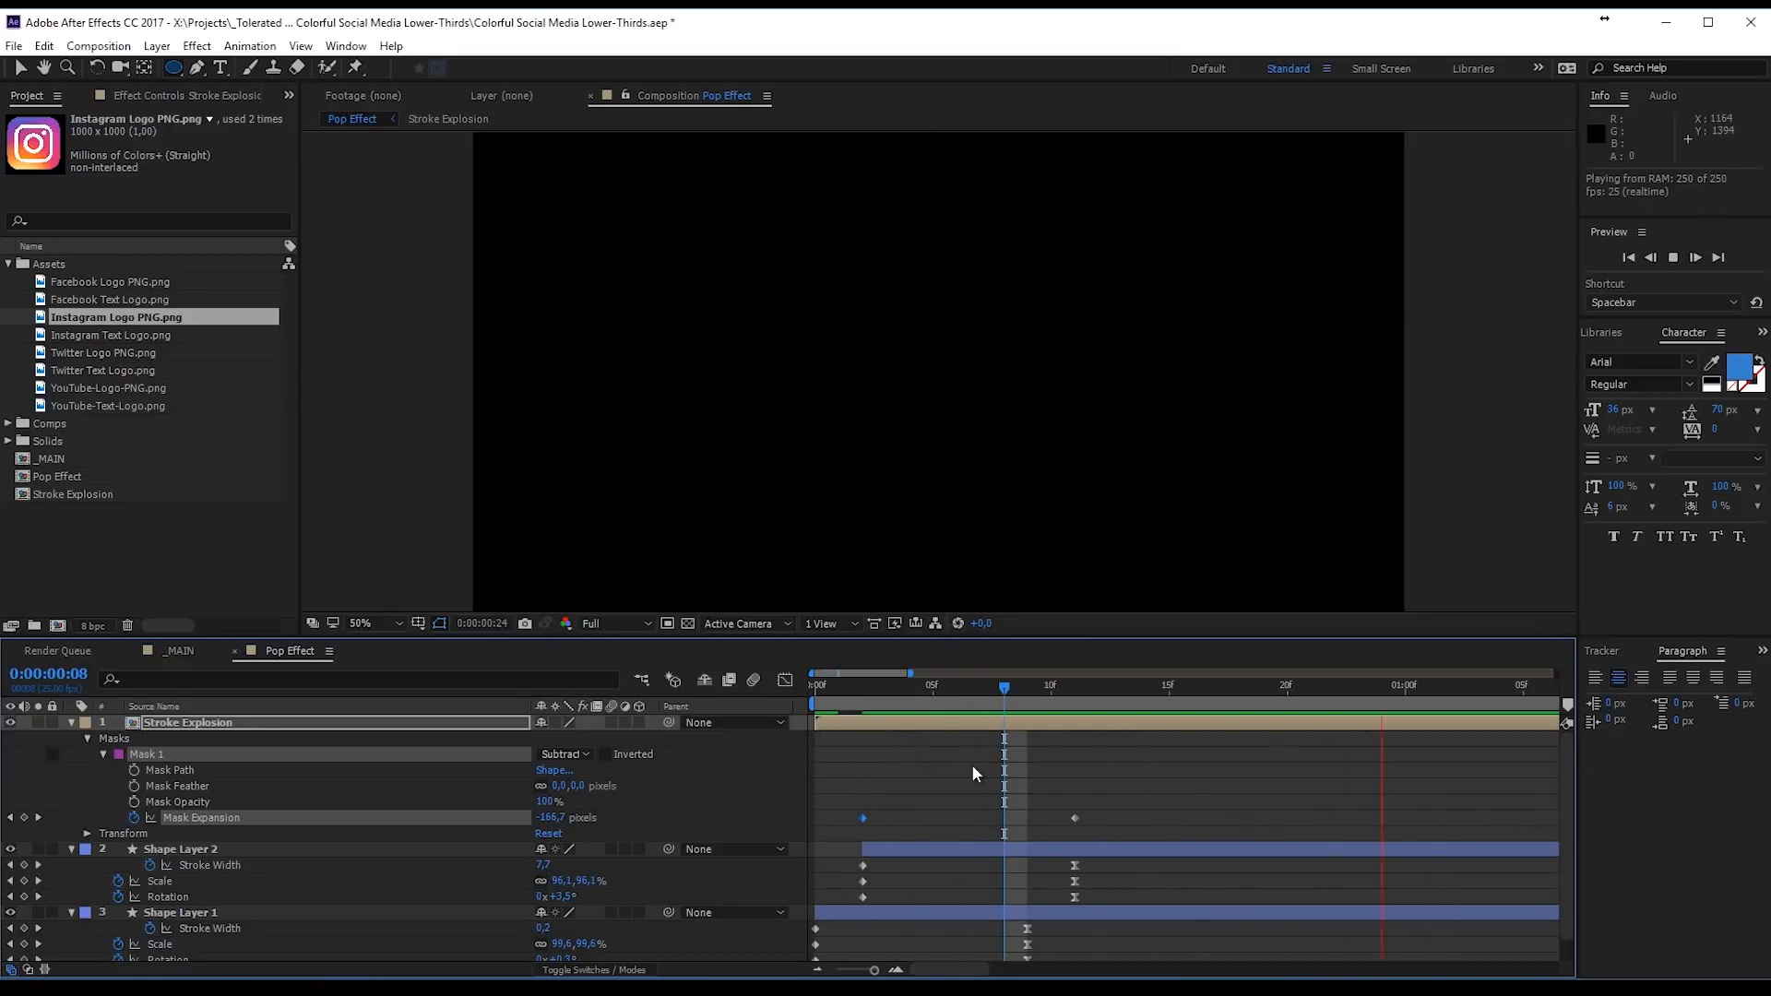
click(930, 709)
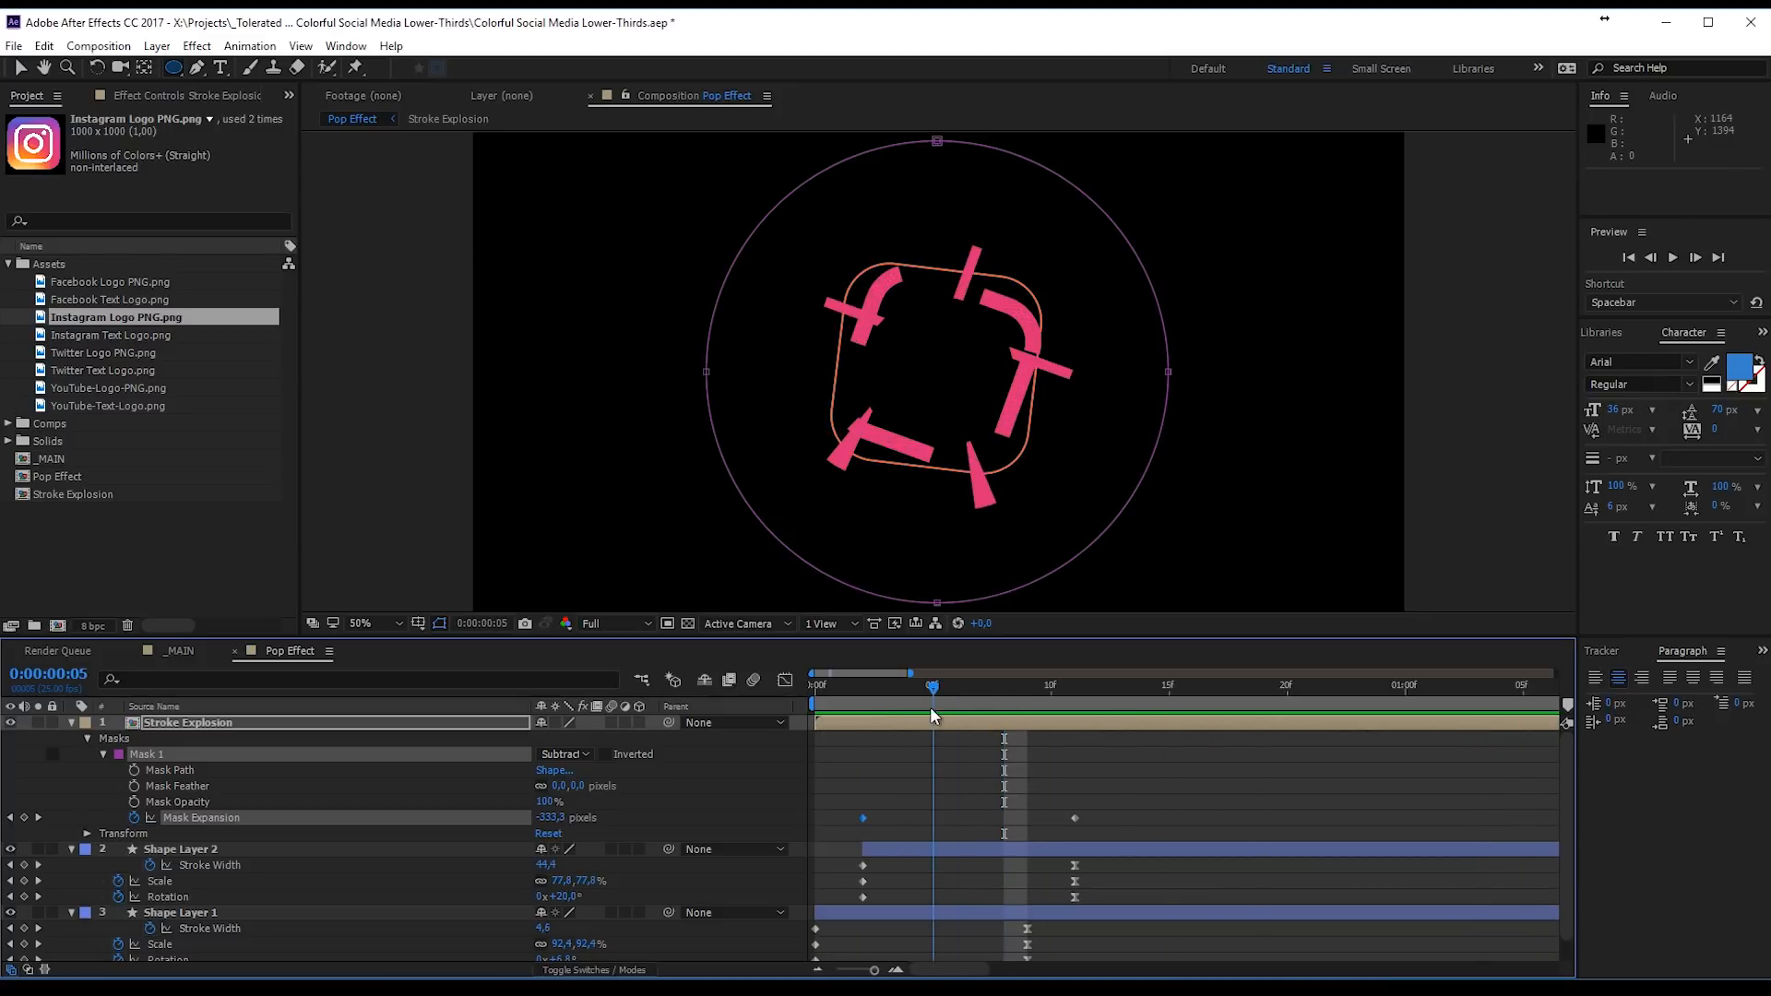
Step: Open the Stroke Explosion composition and shift Shape Layer 3 two frames earlier so it starts at frame 0
double_click(910, 722)
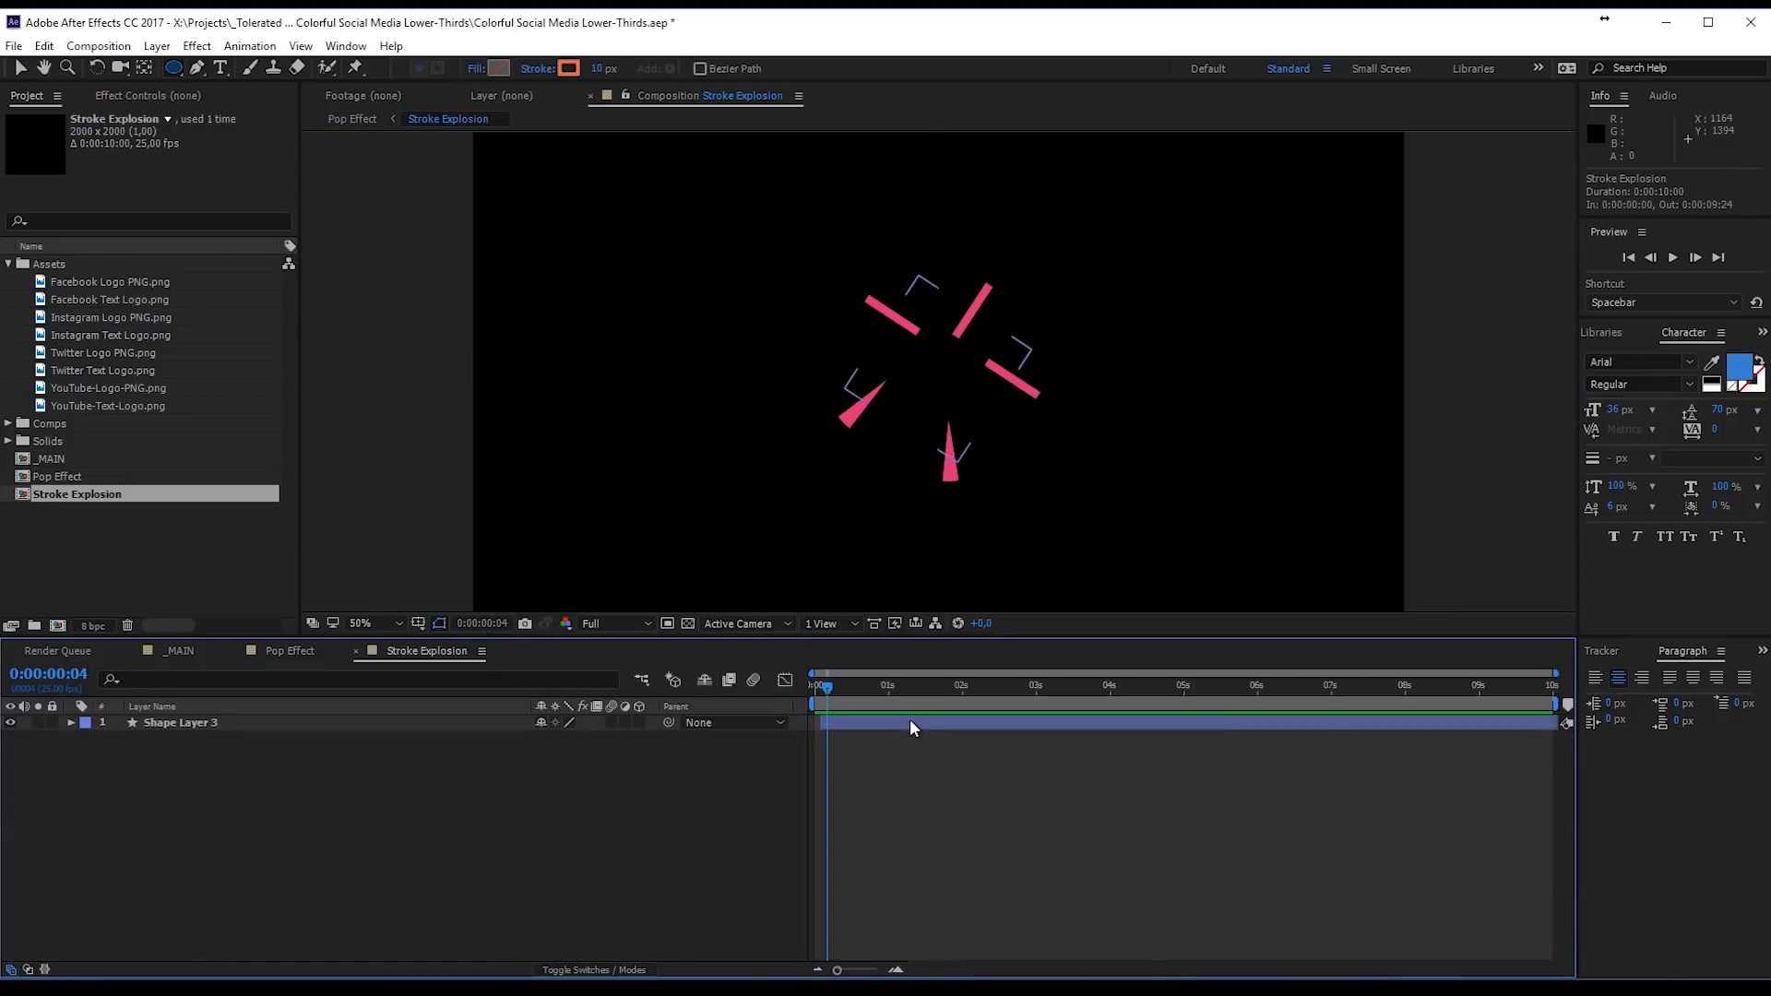
click(293, 651)
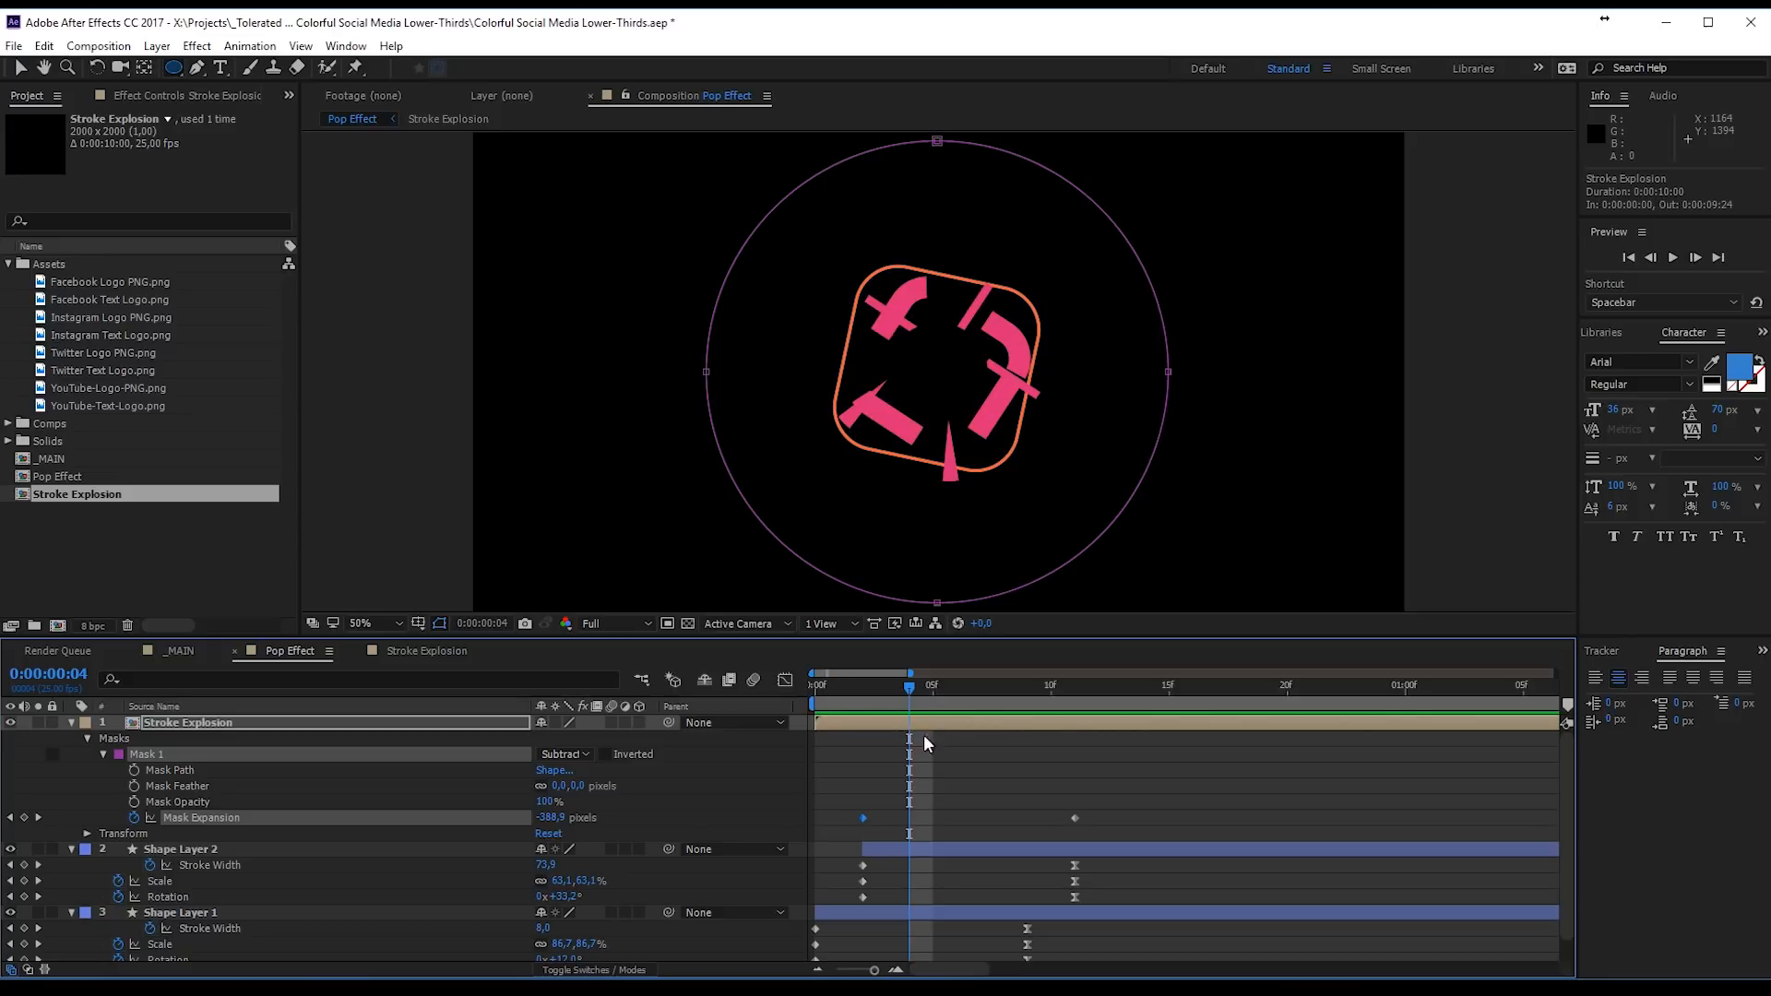
double_click(898, 721)
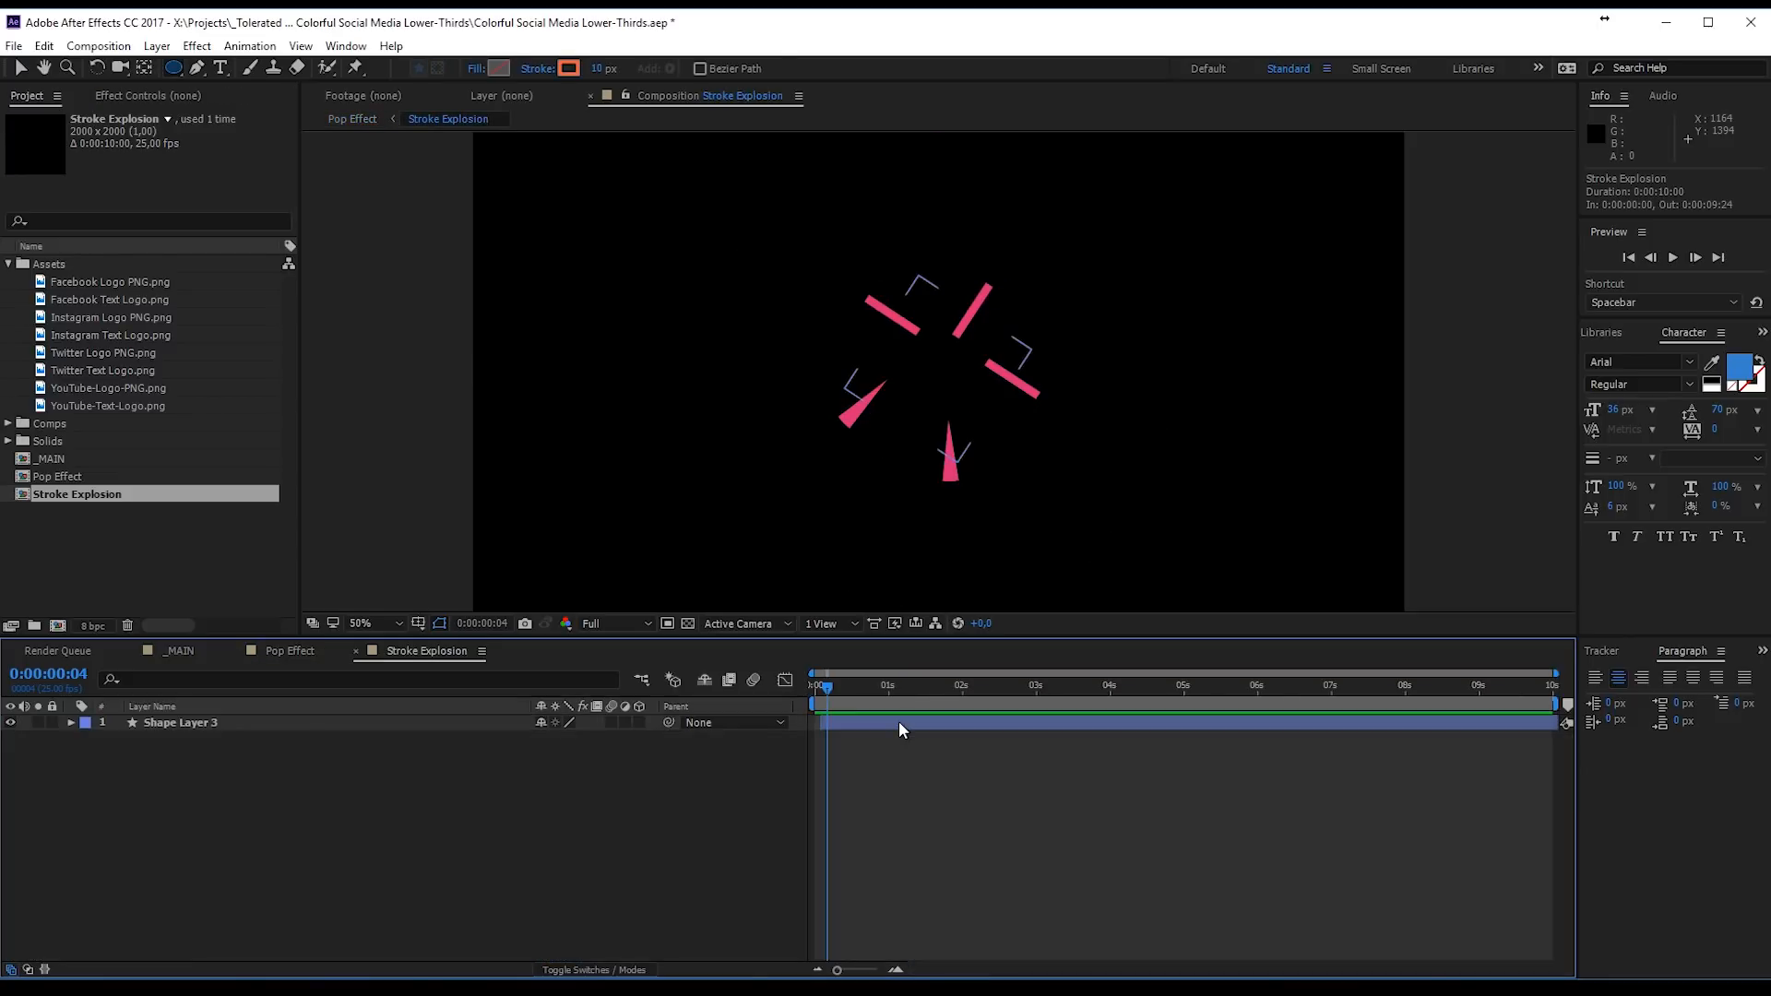
click(892, 721)
drag(898, 721, 893, 722)
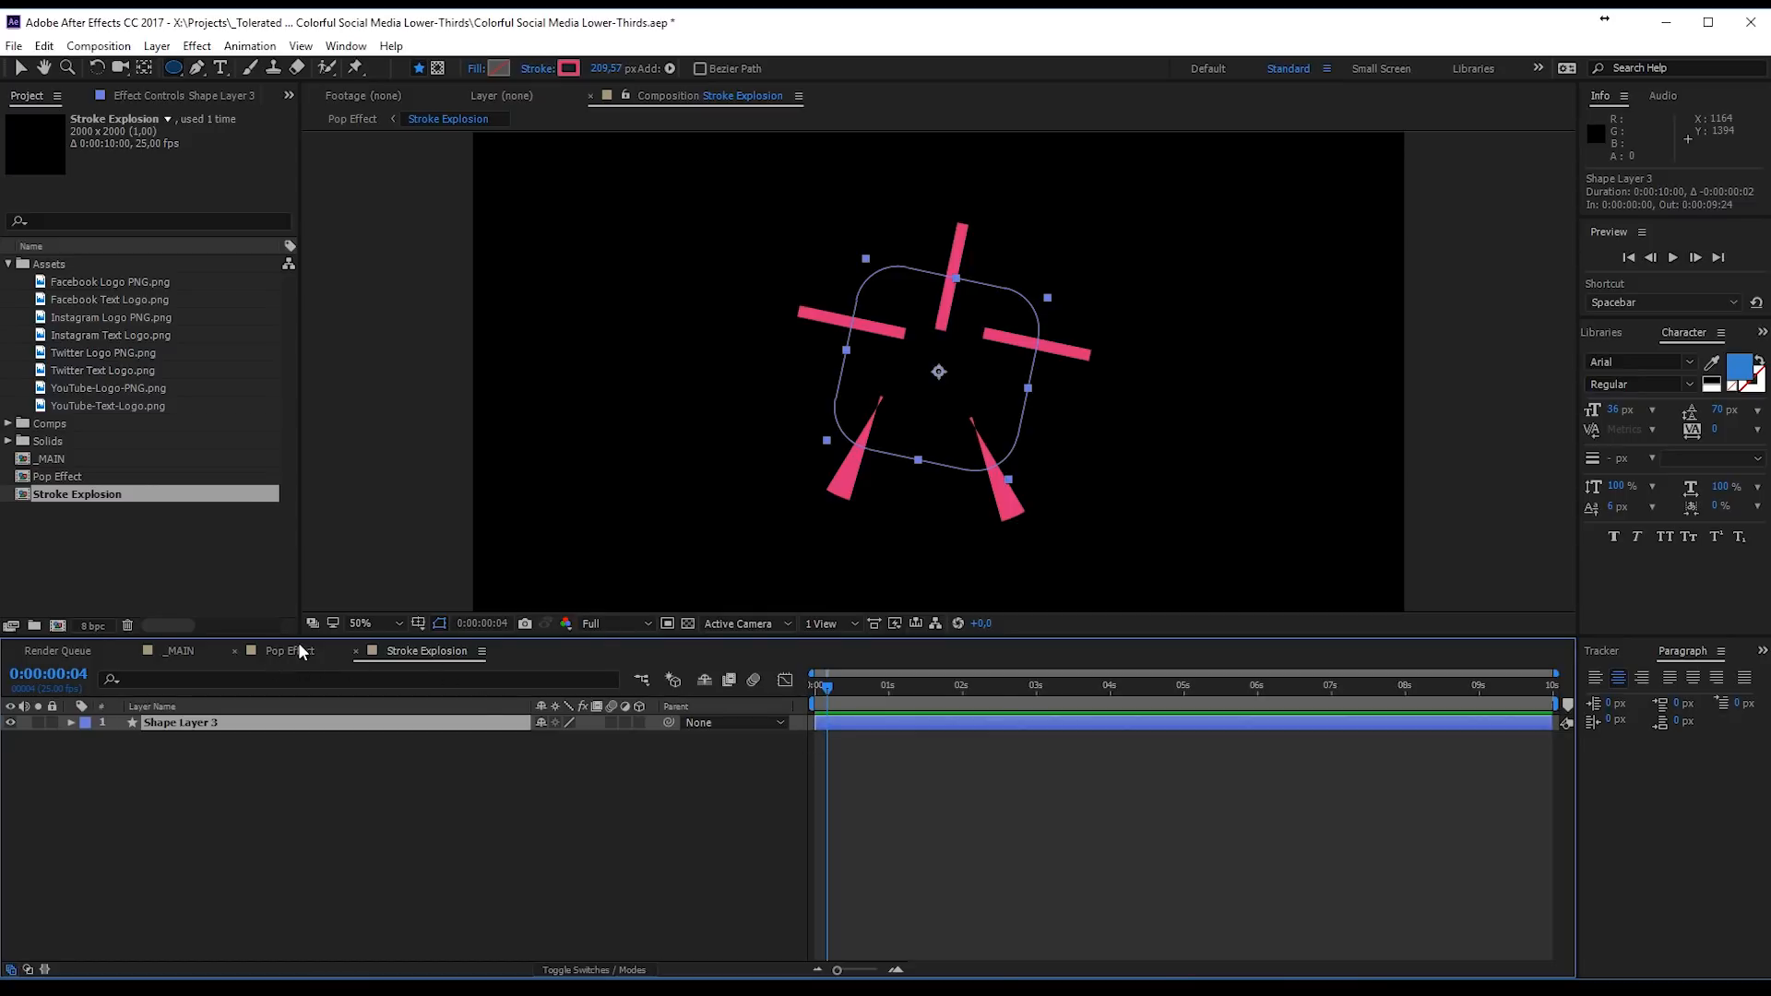
Step: In the Pop Effect composition, shift the Stroke Explosion layer five frames later so it starts at frame 5, and preview the timing
click(286, 649)
click(855, 727)
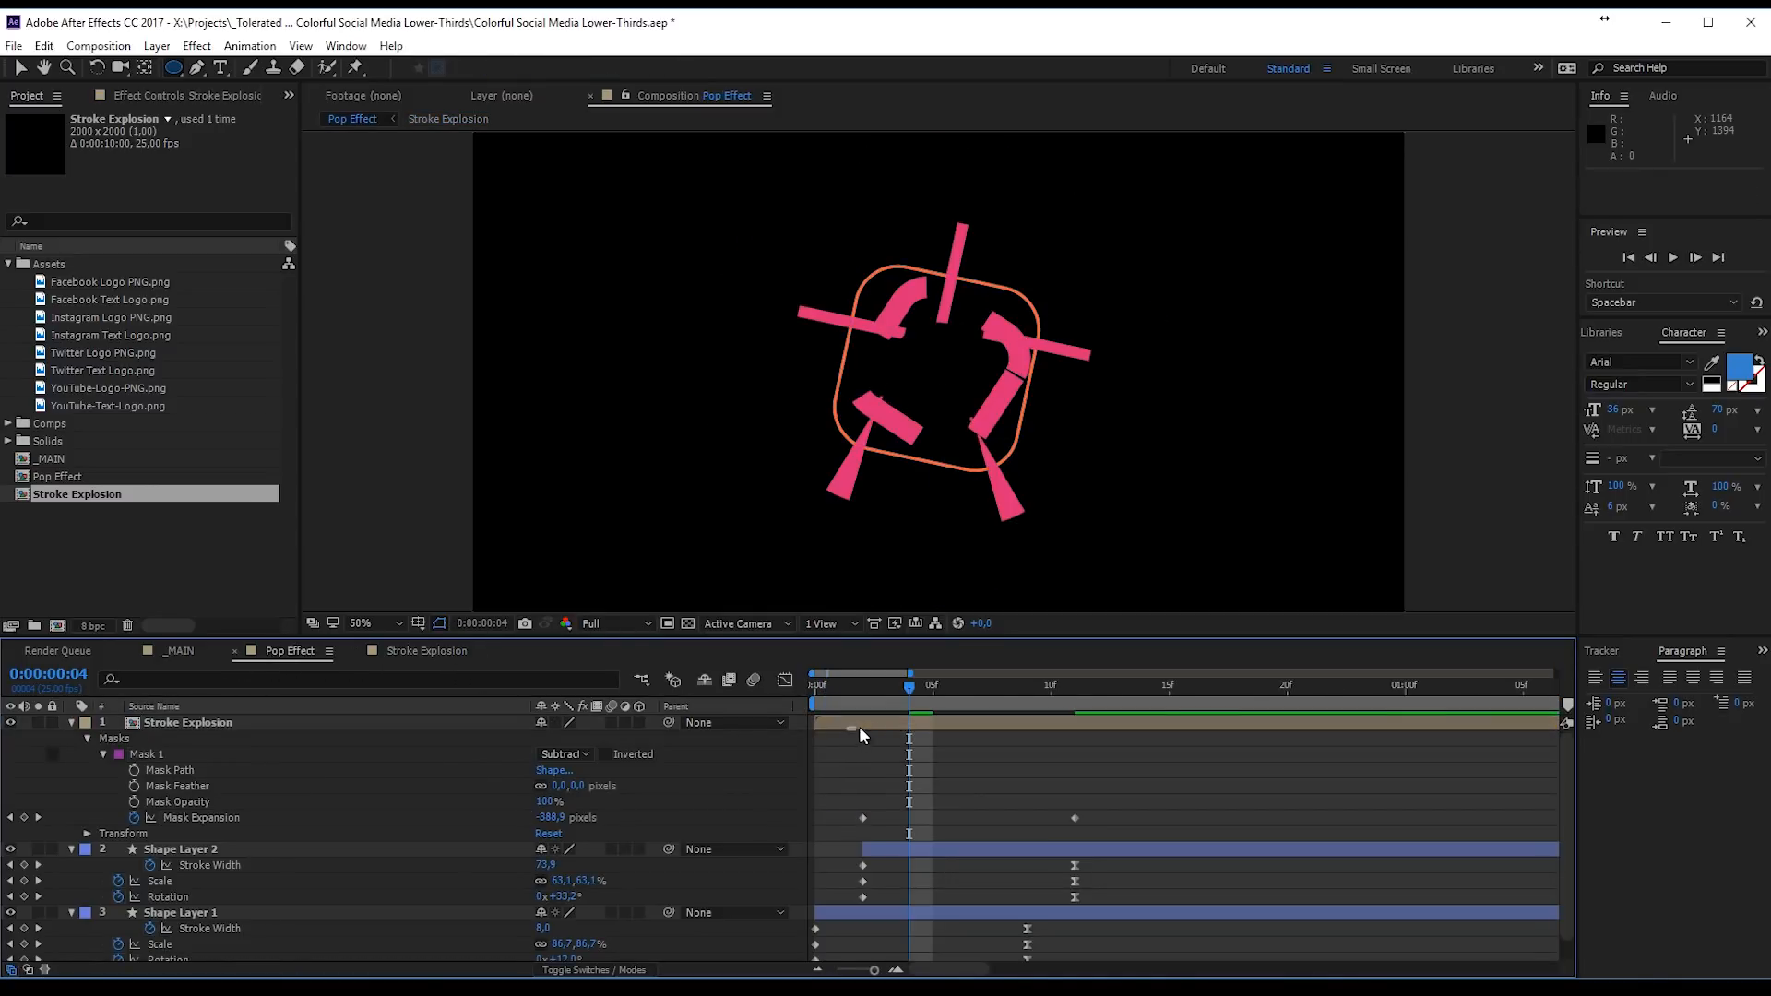
click(949, 723)
drag(949, 723, 981, 726)
key(space)
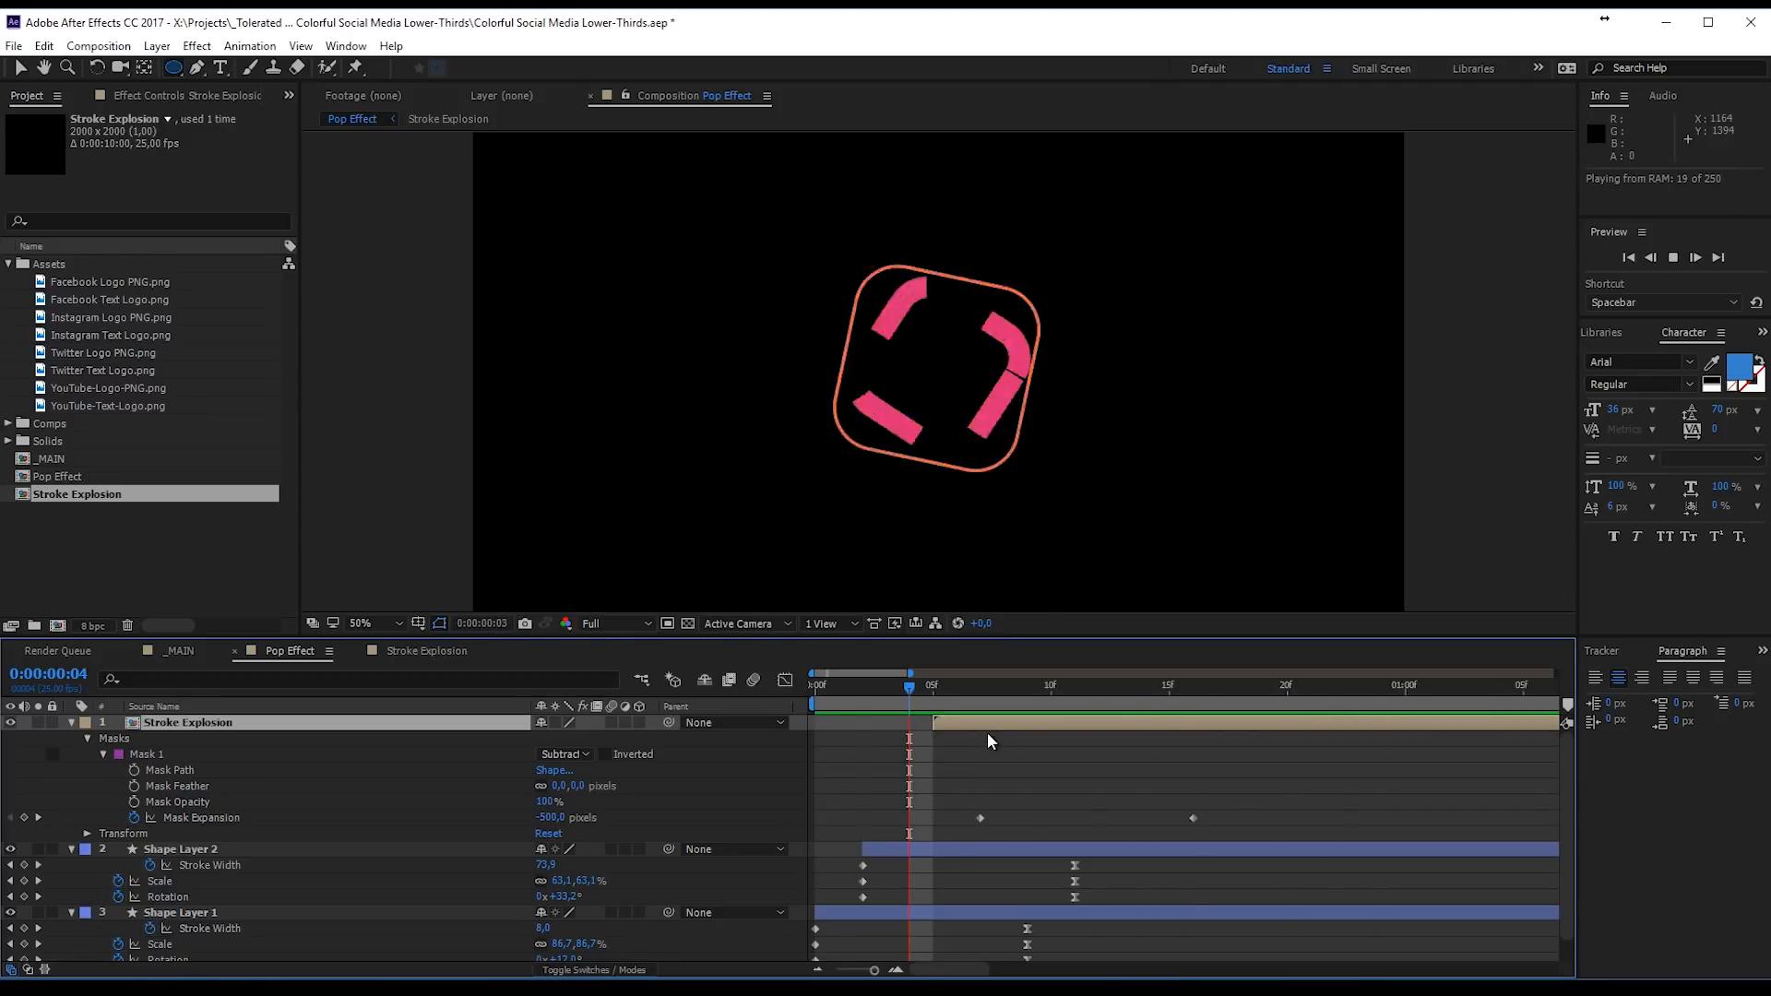
drag(1015, 699, 1145, 695)
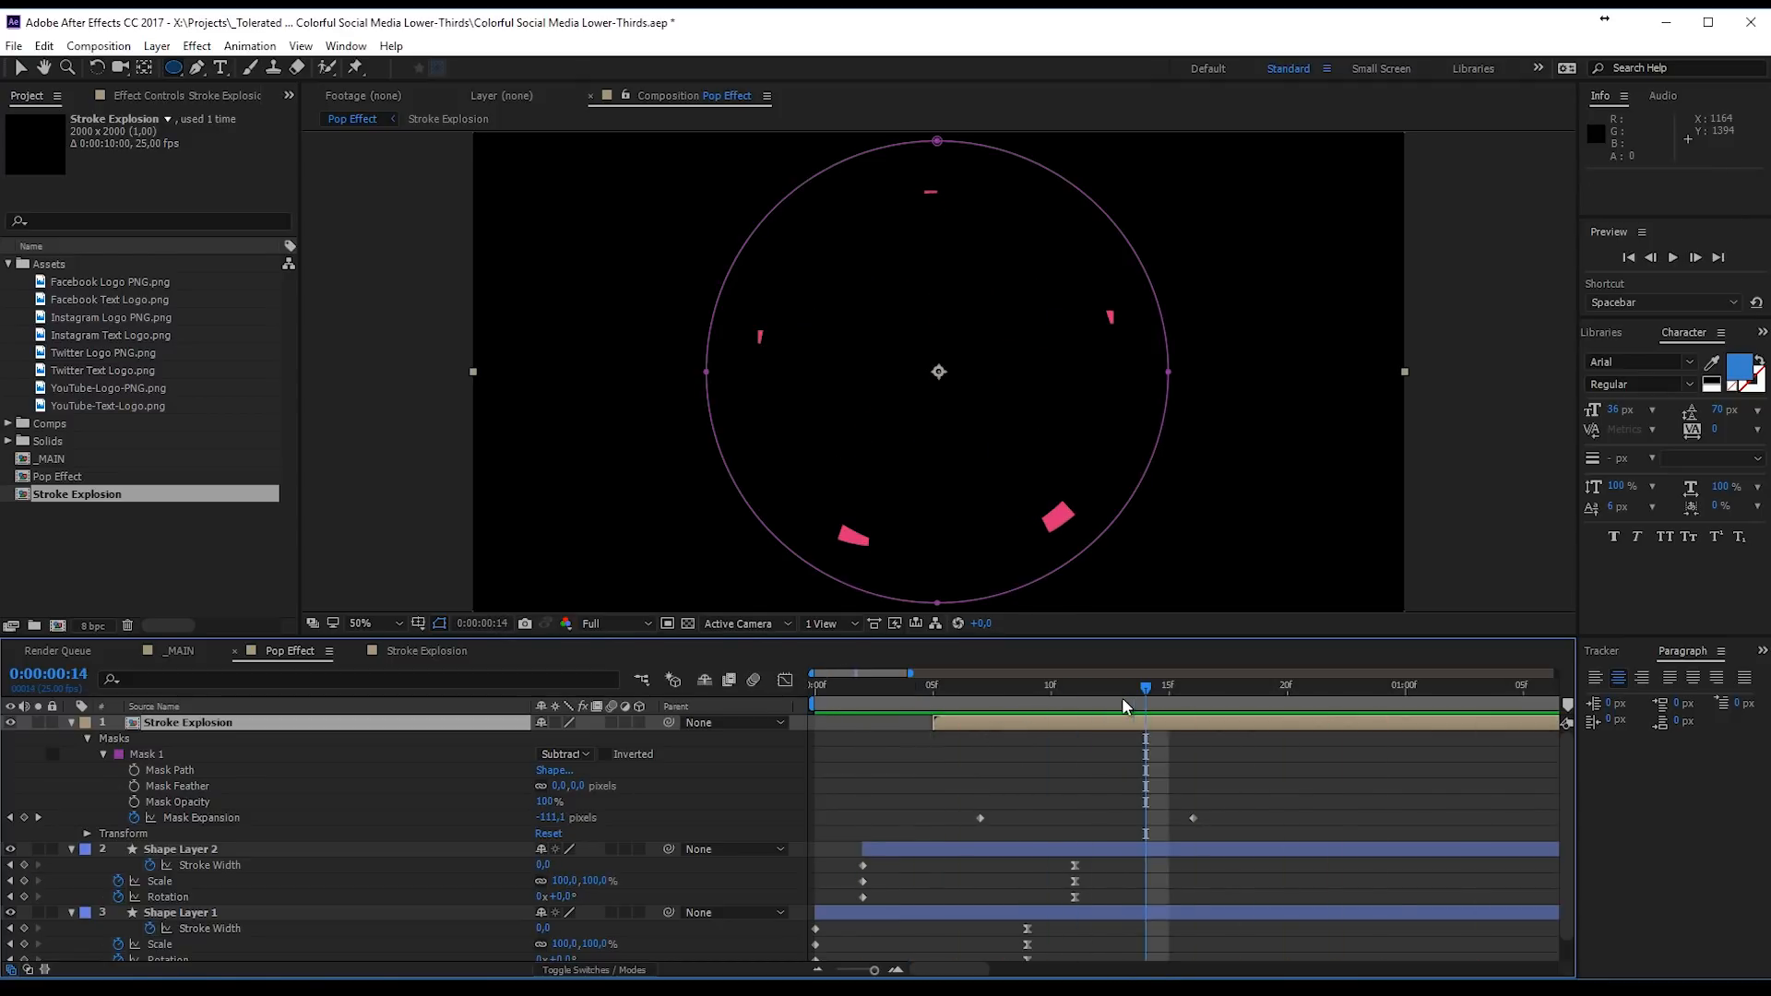
Step: In the Stroke Explosion composition, set the Dash value of Shape Layer 3's Stroke 1 to 7 for thinner lines
click(424, 651)
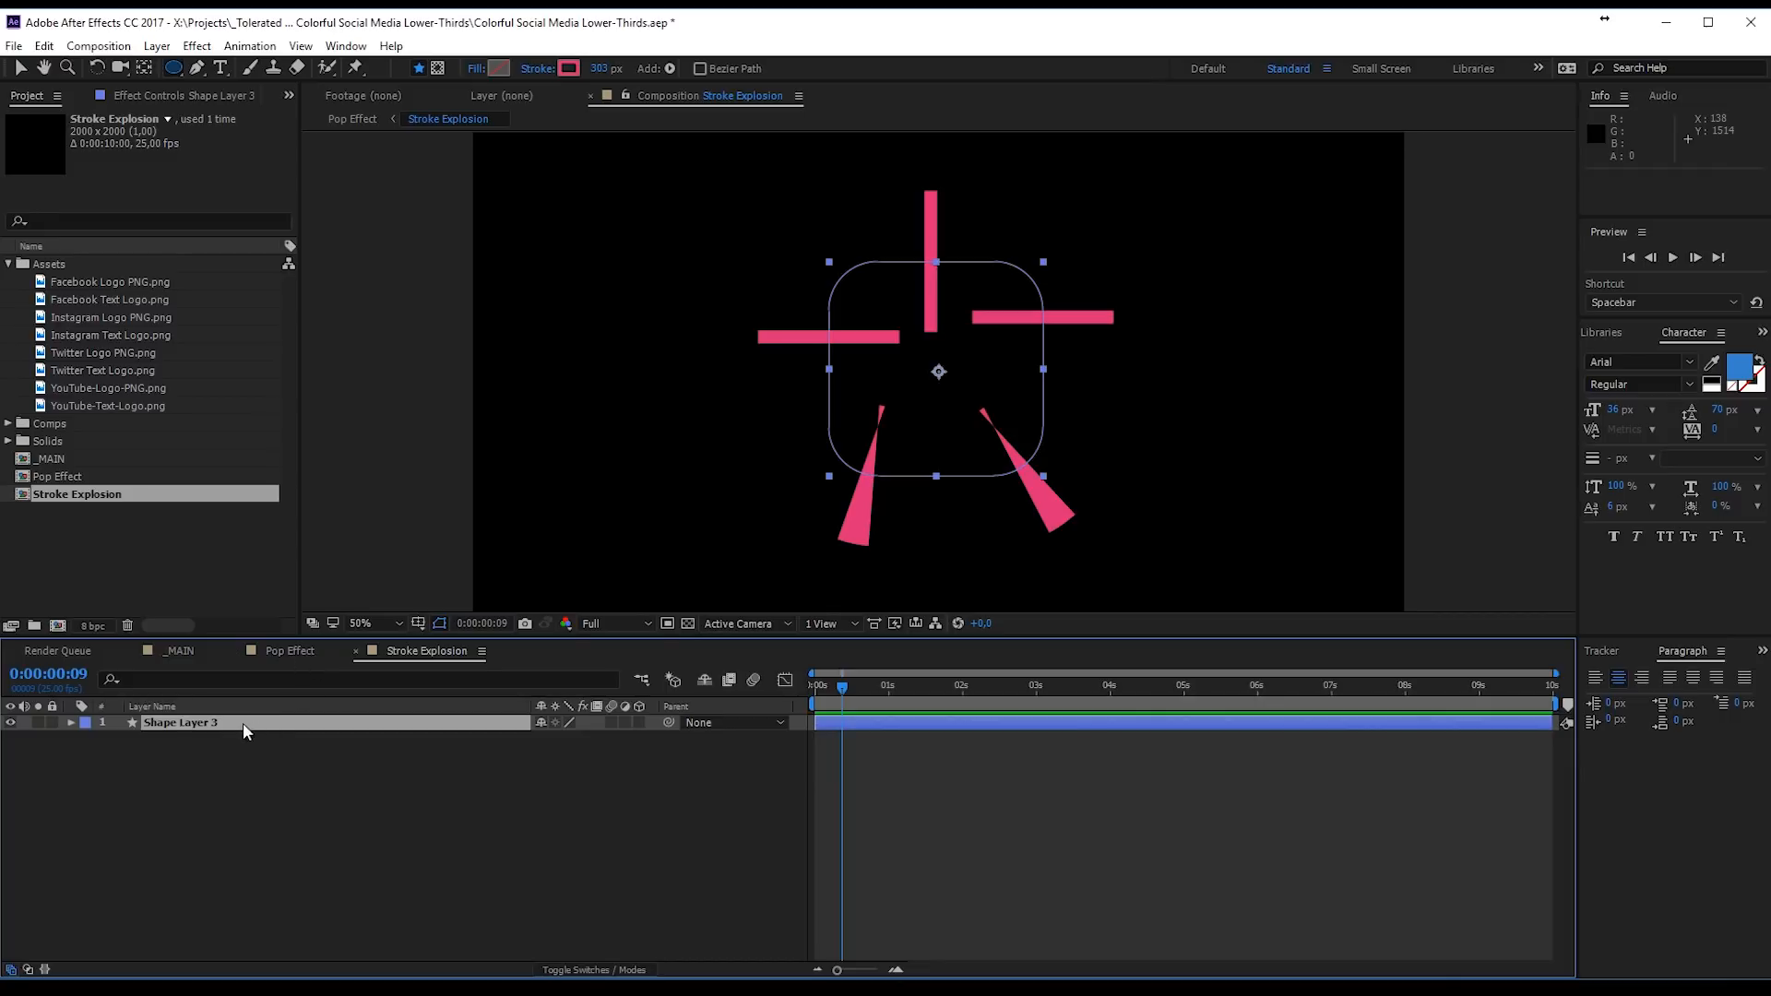
click(72, 722)
click(88, 739)
click(104, 755)
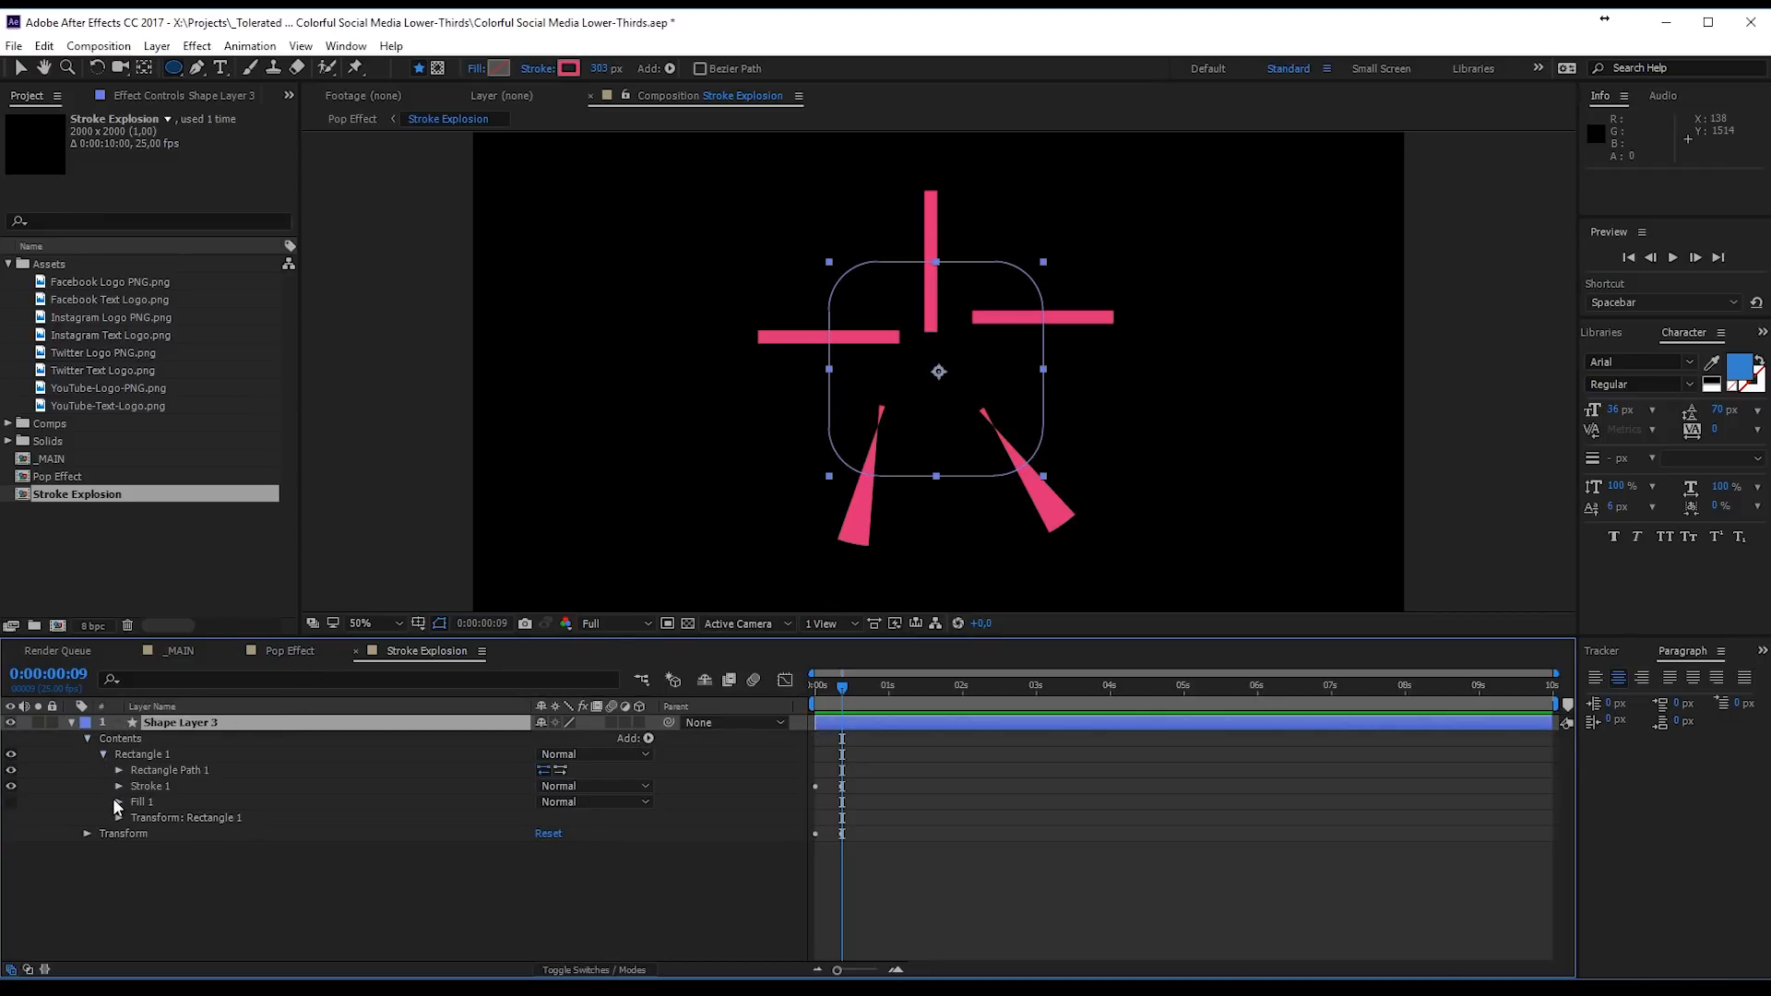
click(118, 786)
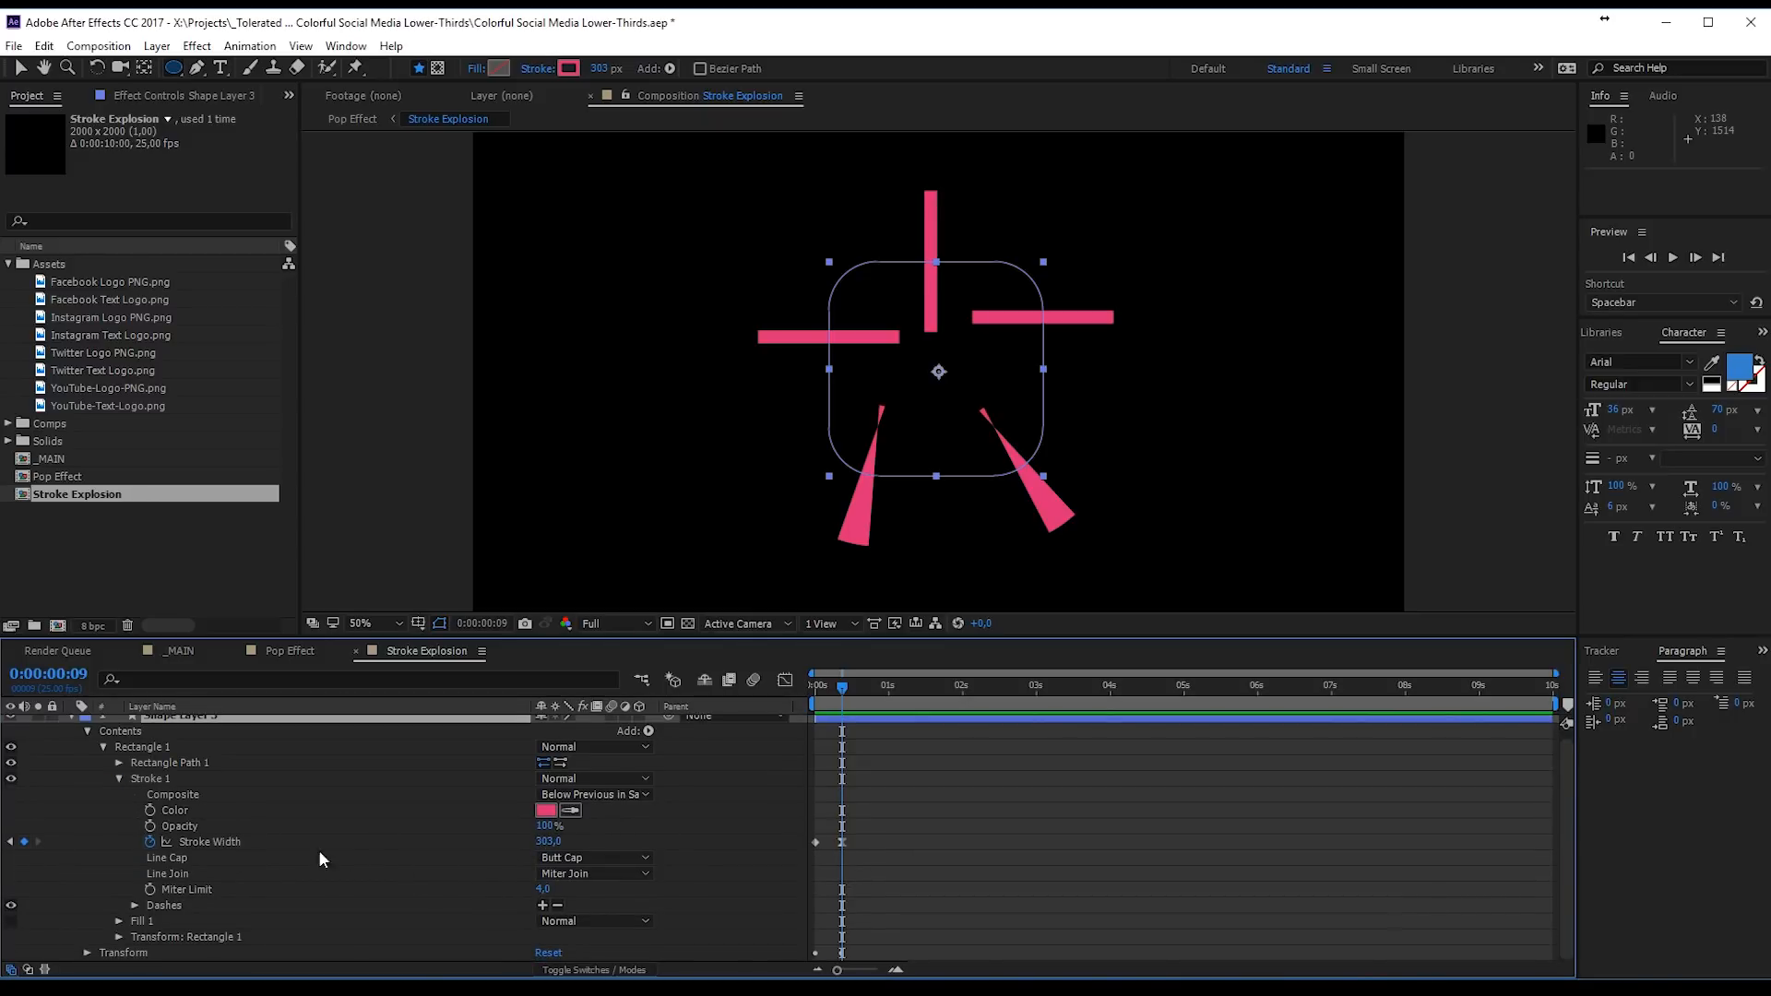
click(131, 906)
drag(543, 921, 334, 833)
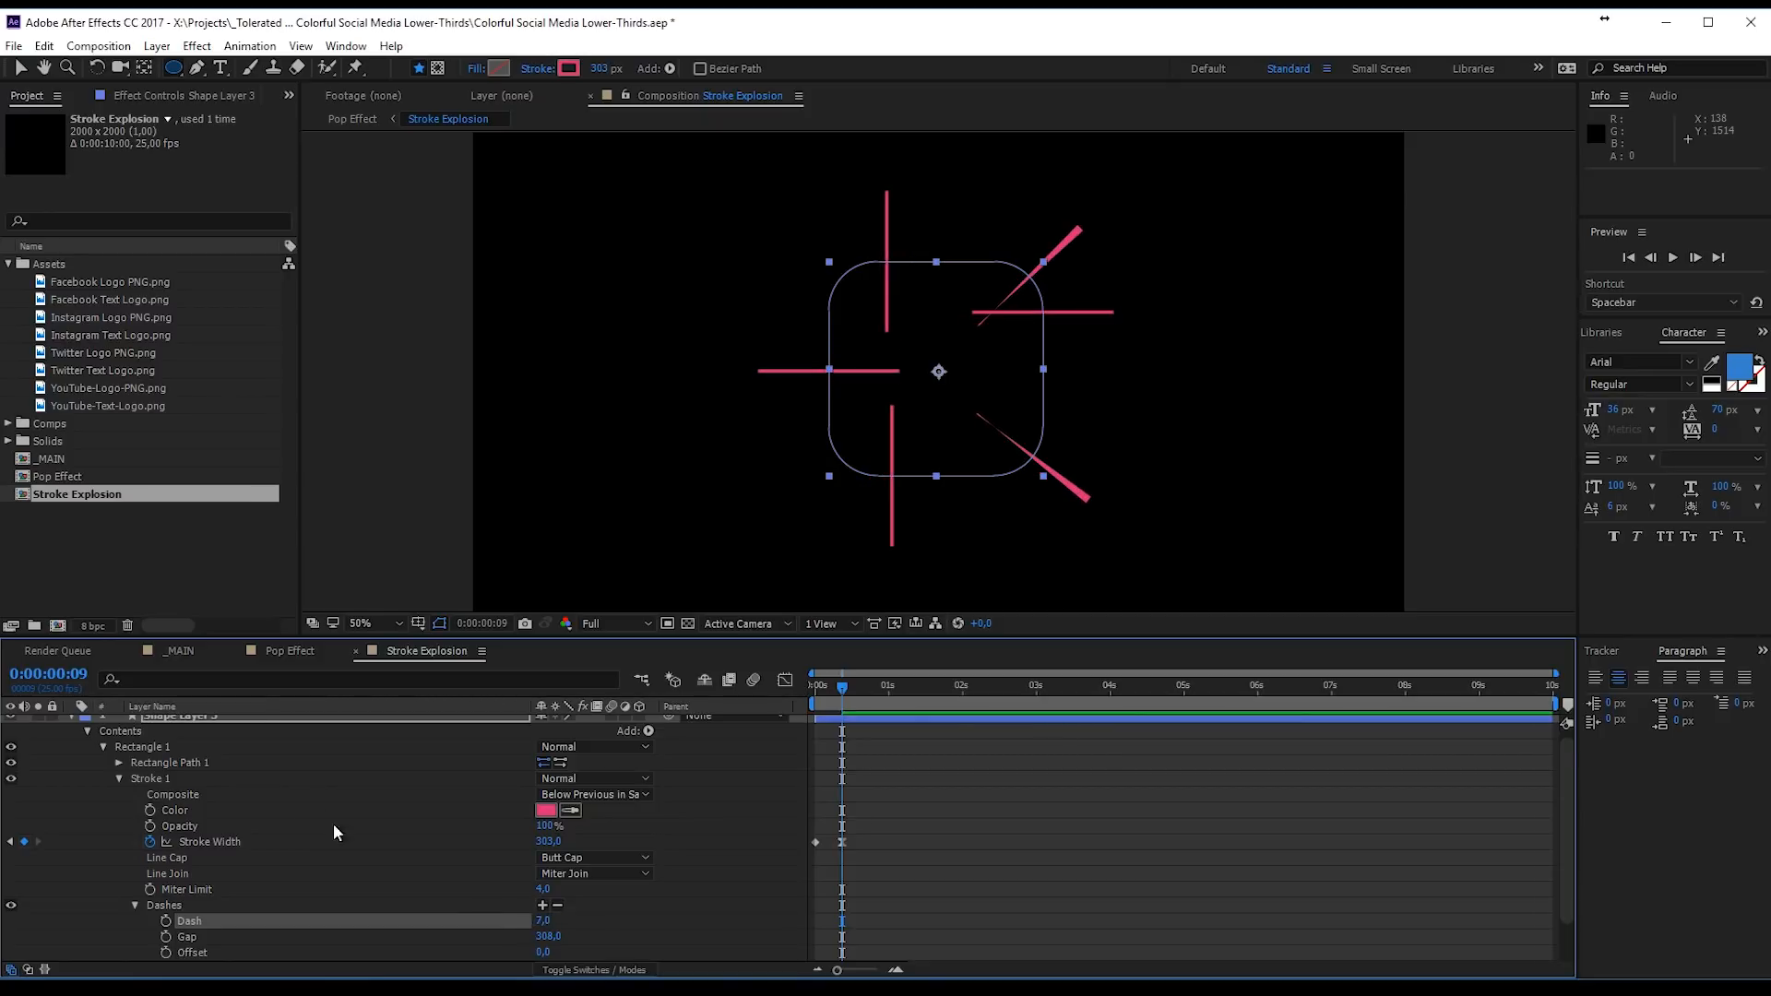
Step: In the Pop Effect composition, turn on the visibility of the Instagram Logo PNG.png layer and view it at frame 10
click(290, 651)
drag(1123, 705, 1048, 706)
click(12, 954)
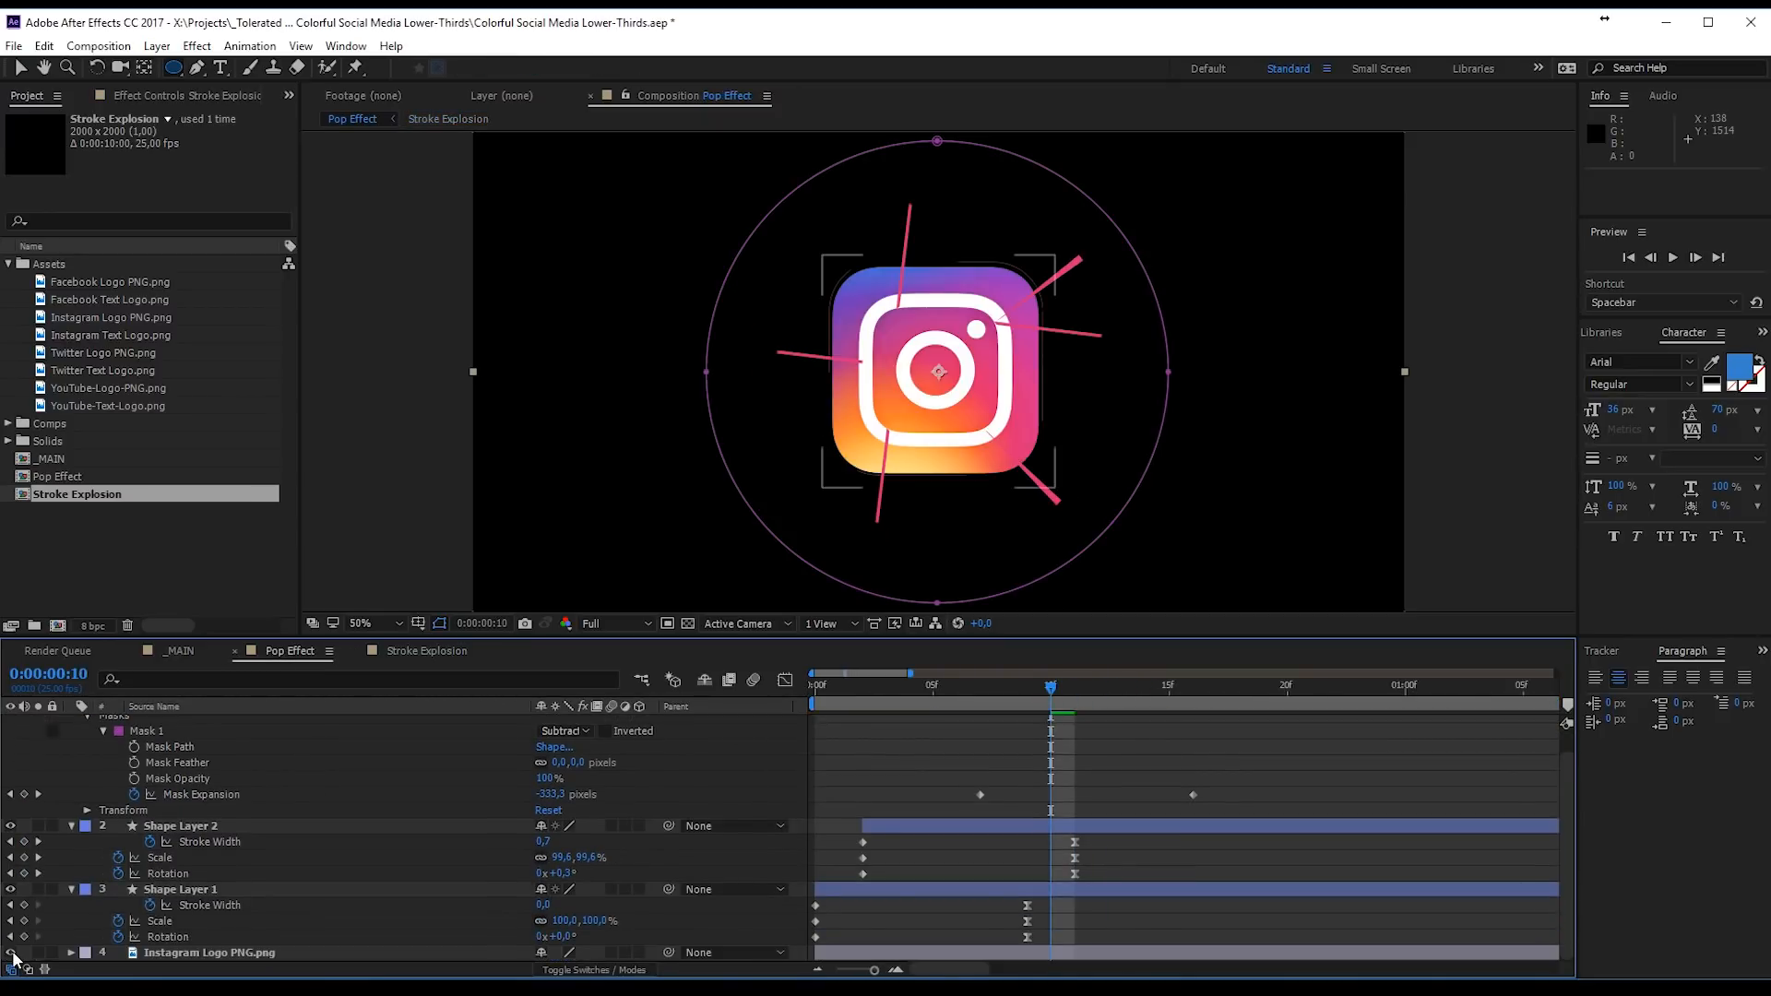
click(11, 954)
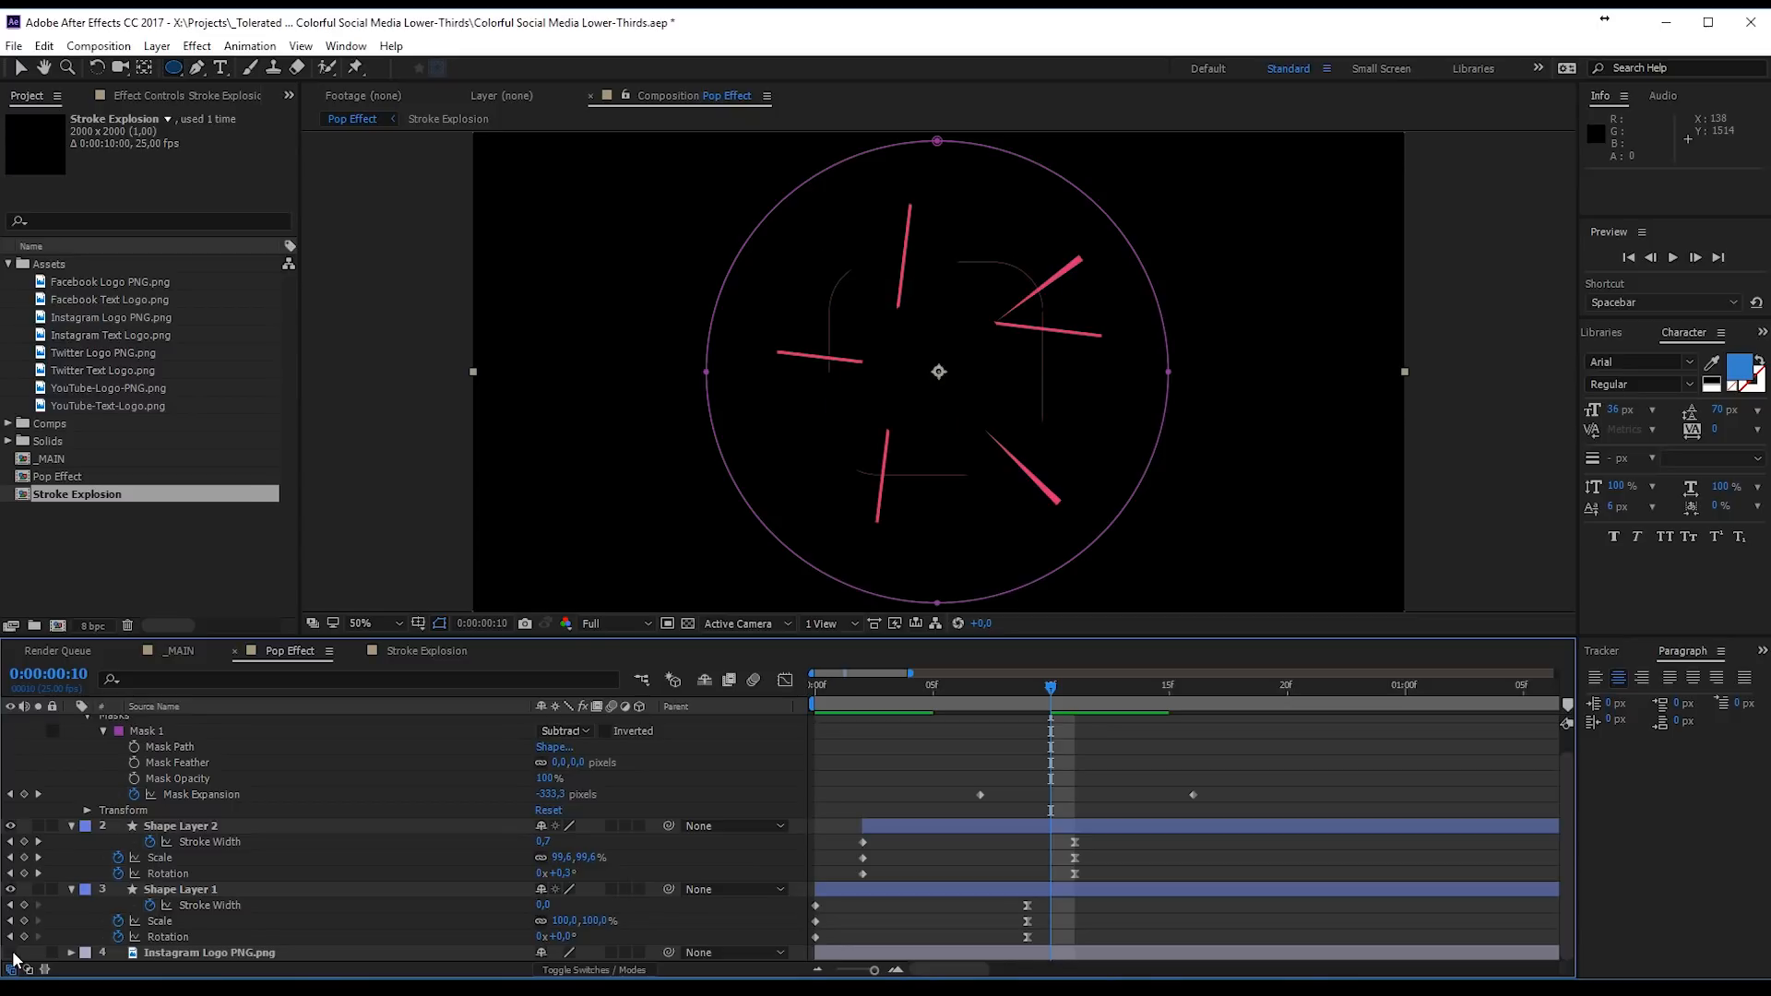
click(11, 953)
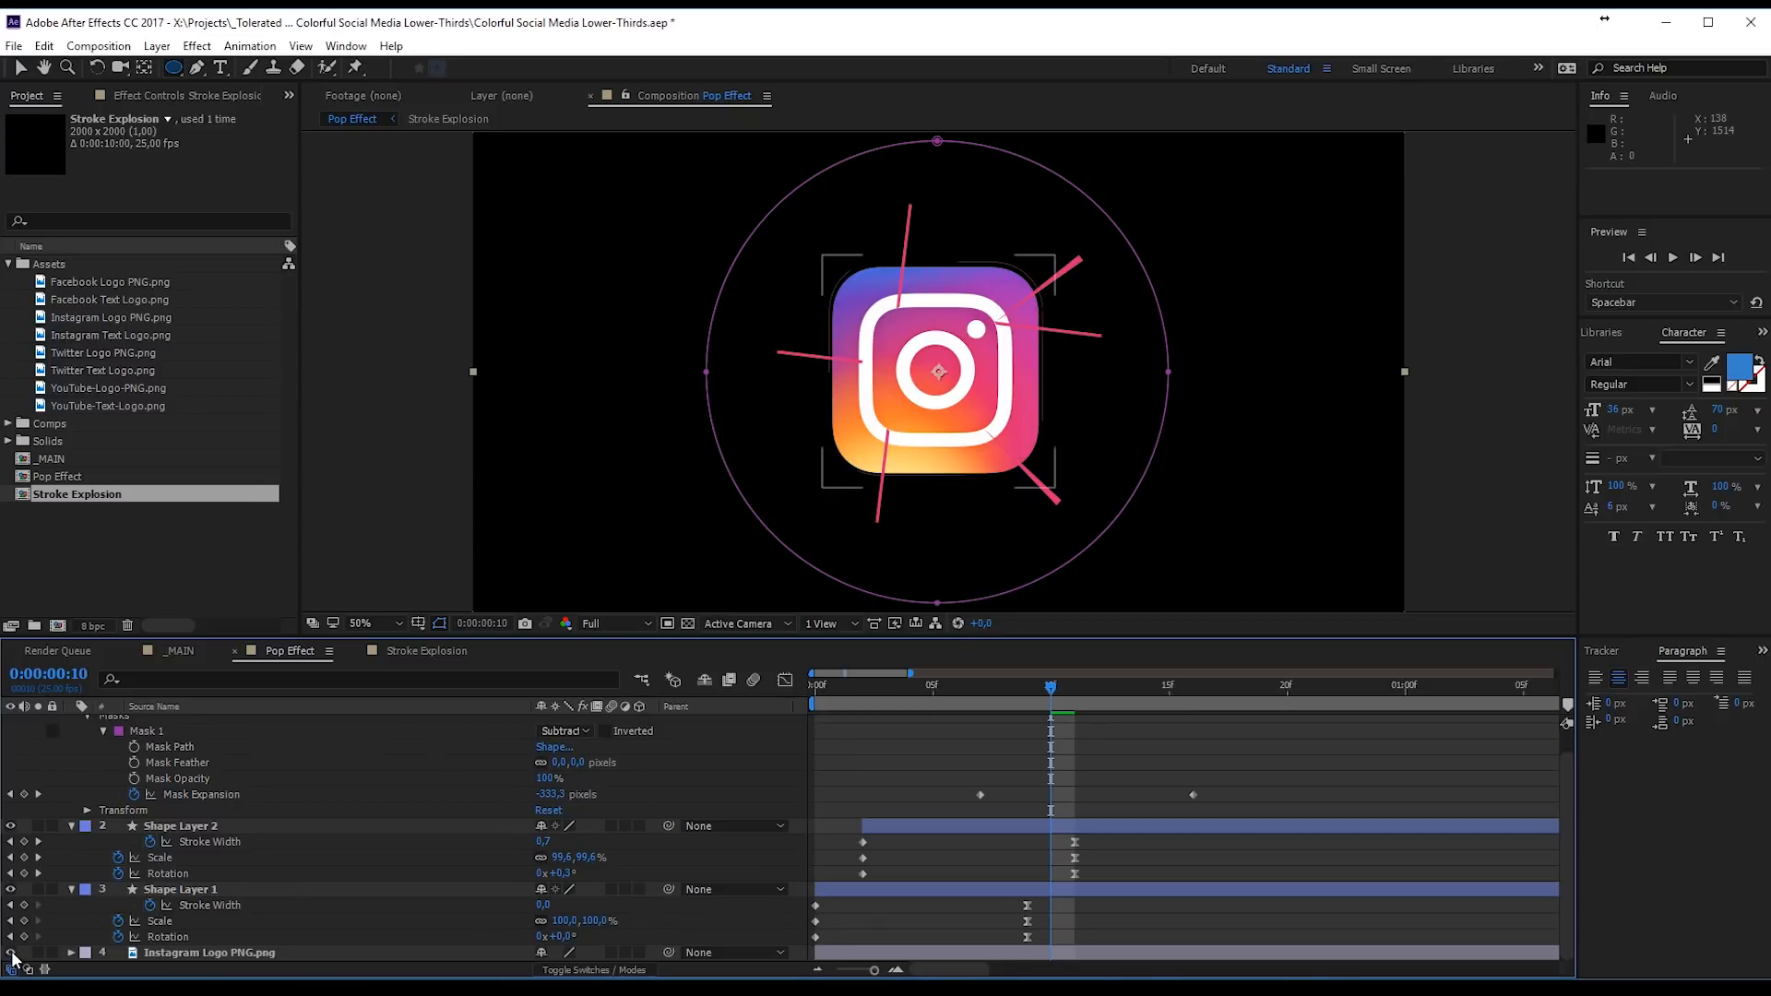
Step: Apply the 4-Color Gradient effect to the Stroke Explosion layer
scroll(360, 830, up, 1)
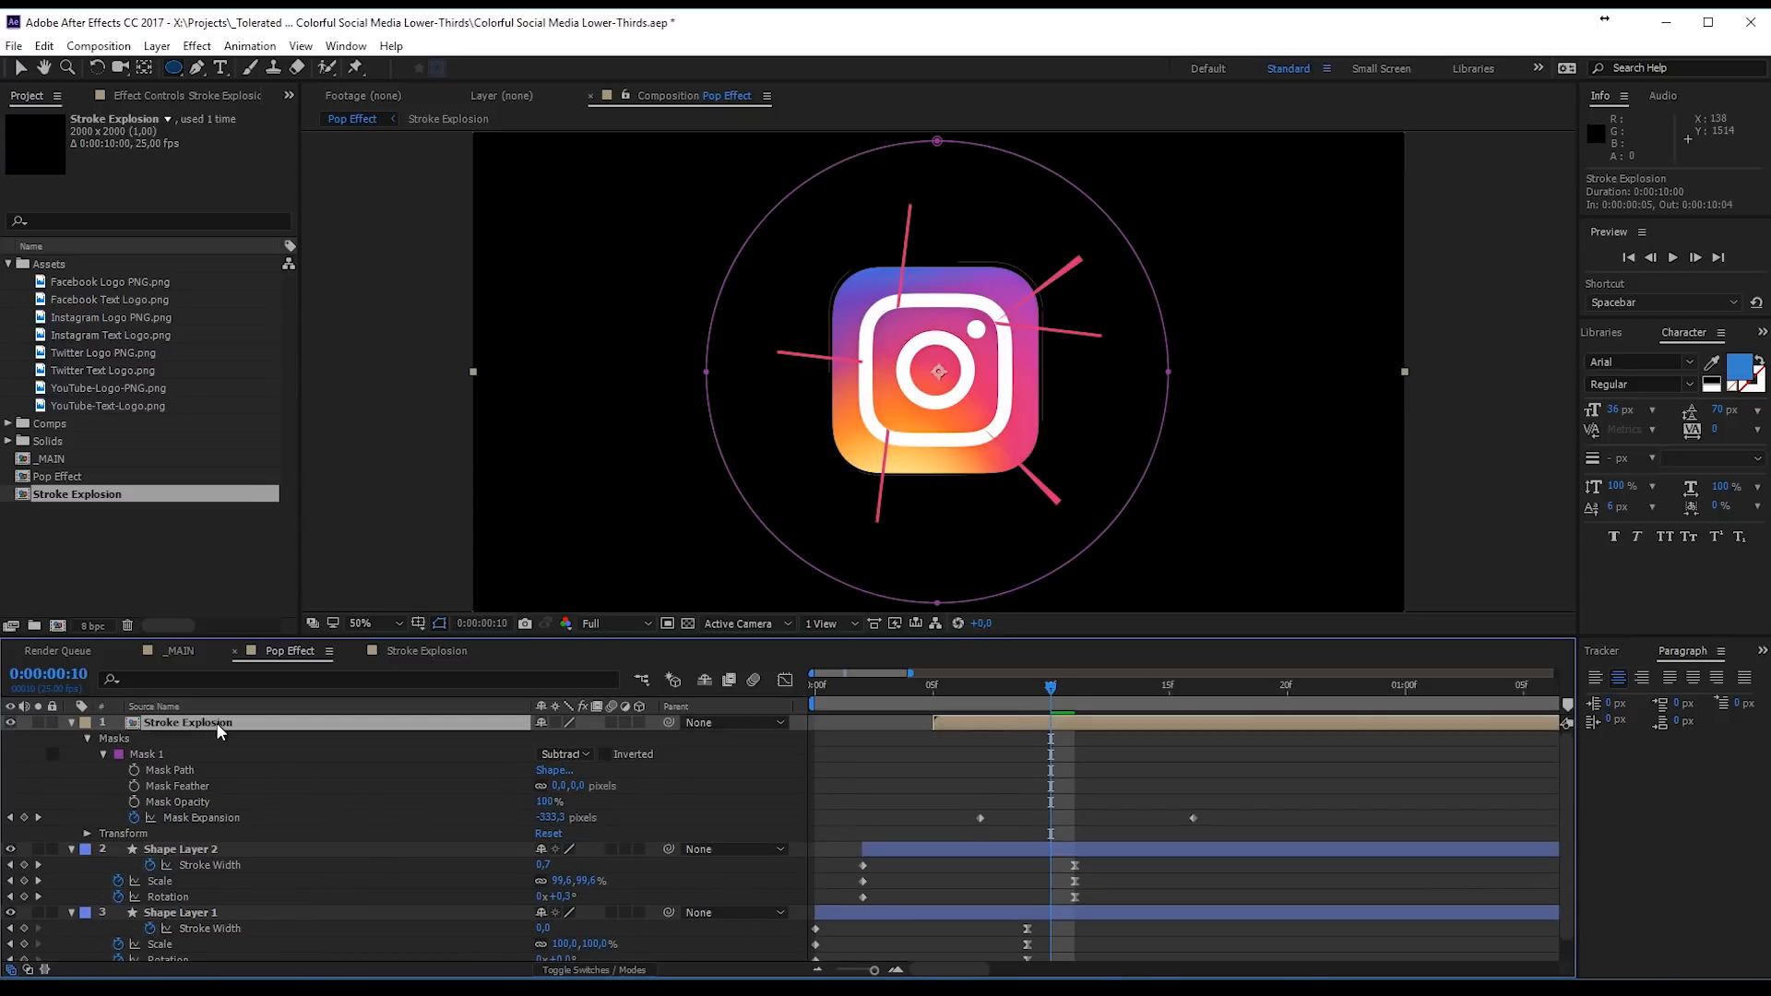
click(197, 45)
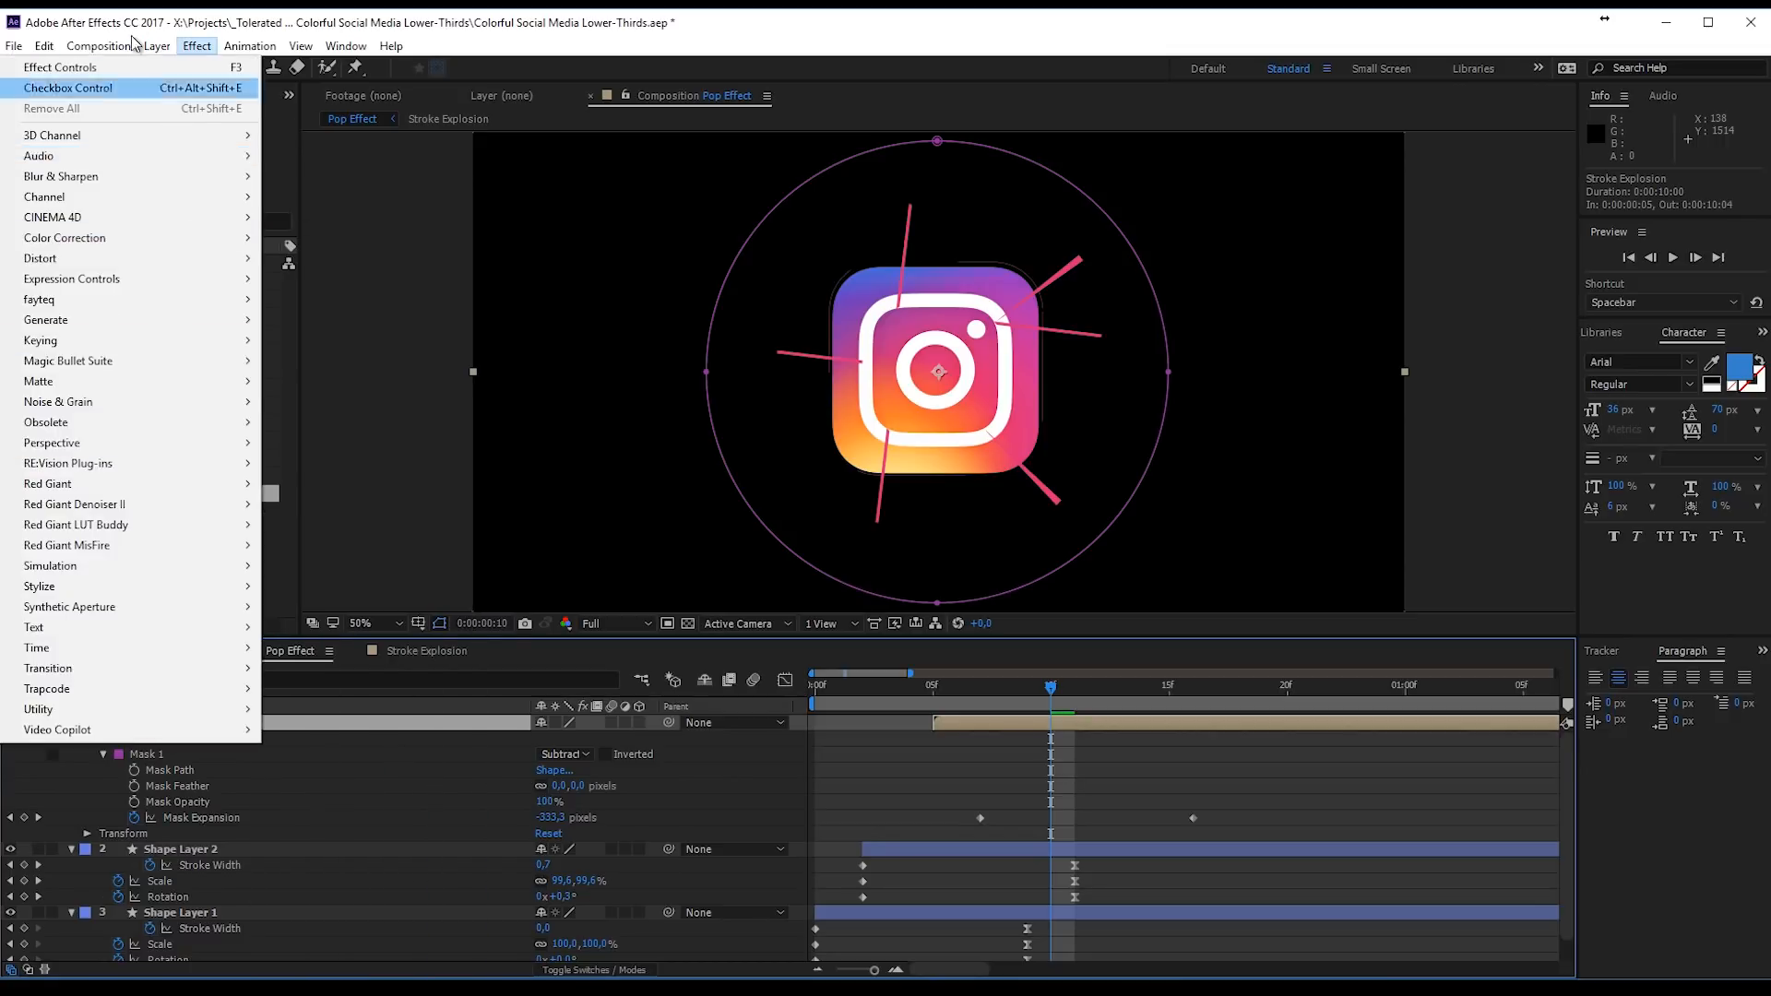
click(187, 48)
click(187, 48)
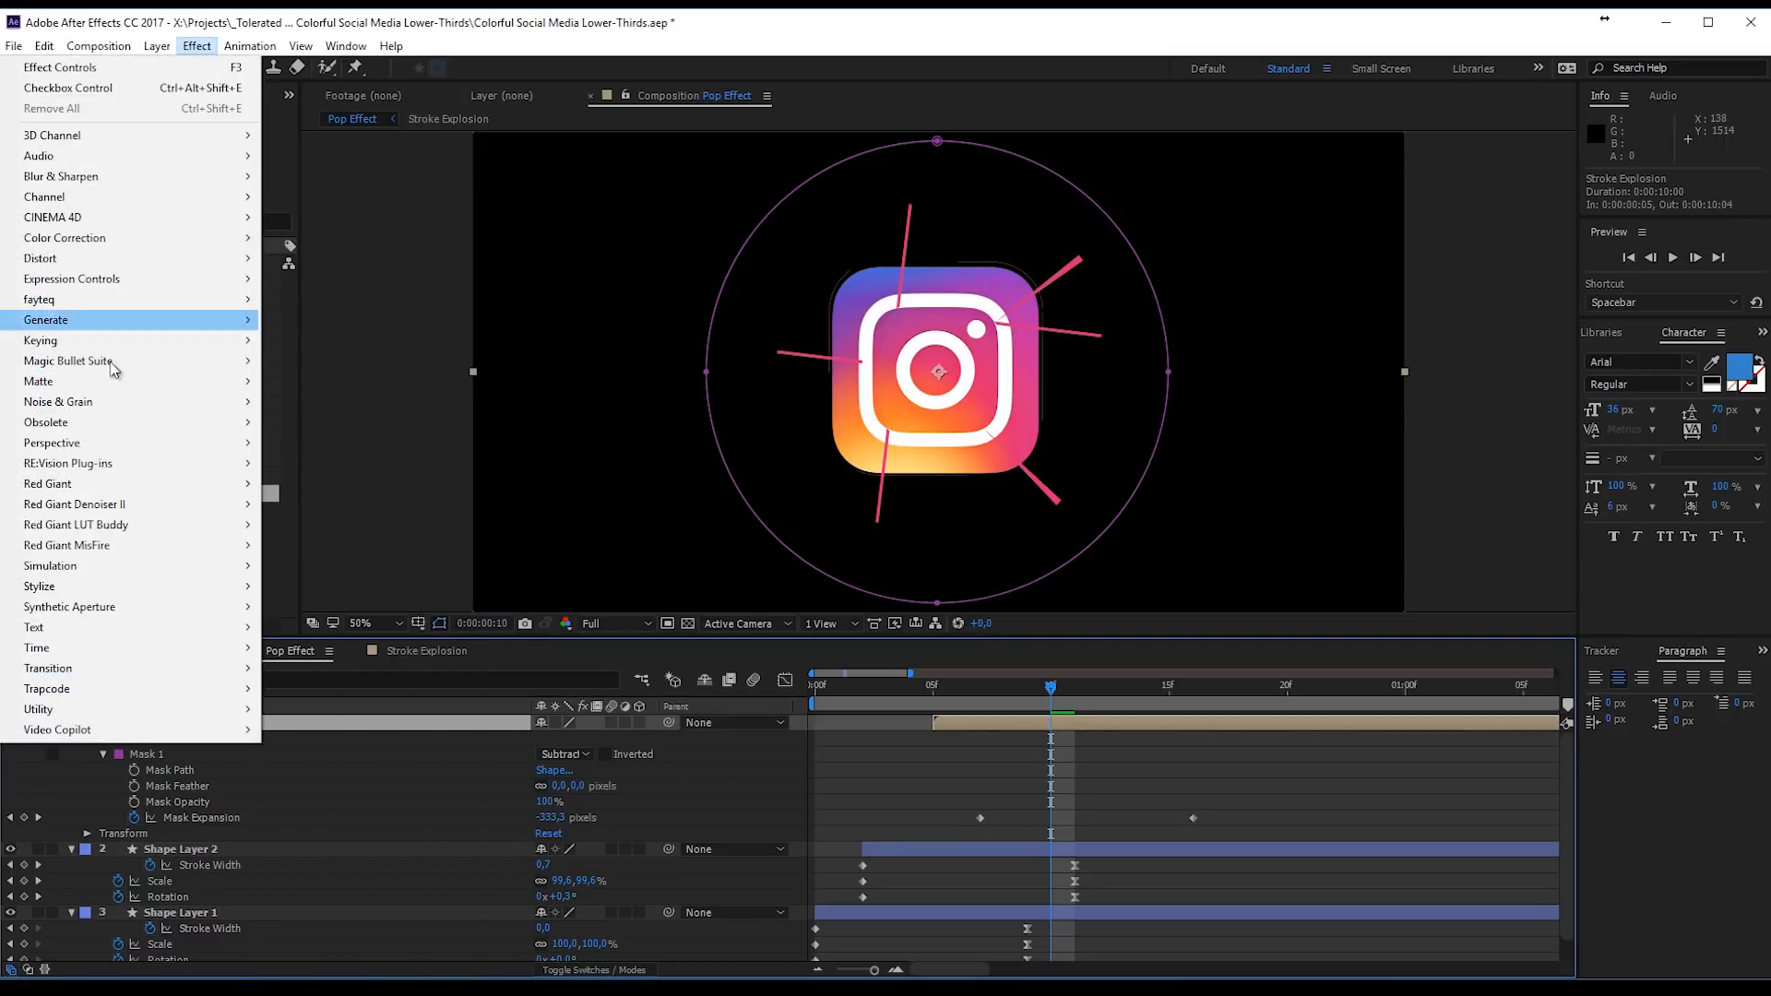
mouse_move(92, 424)
mouse_move(92, 320)
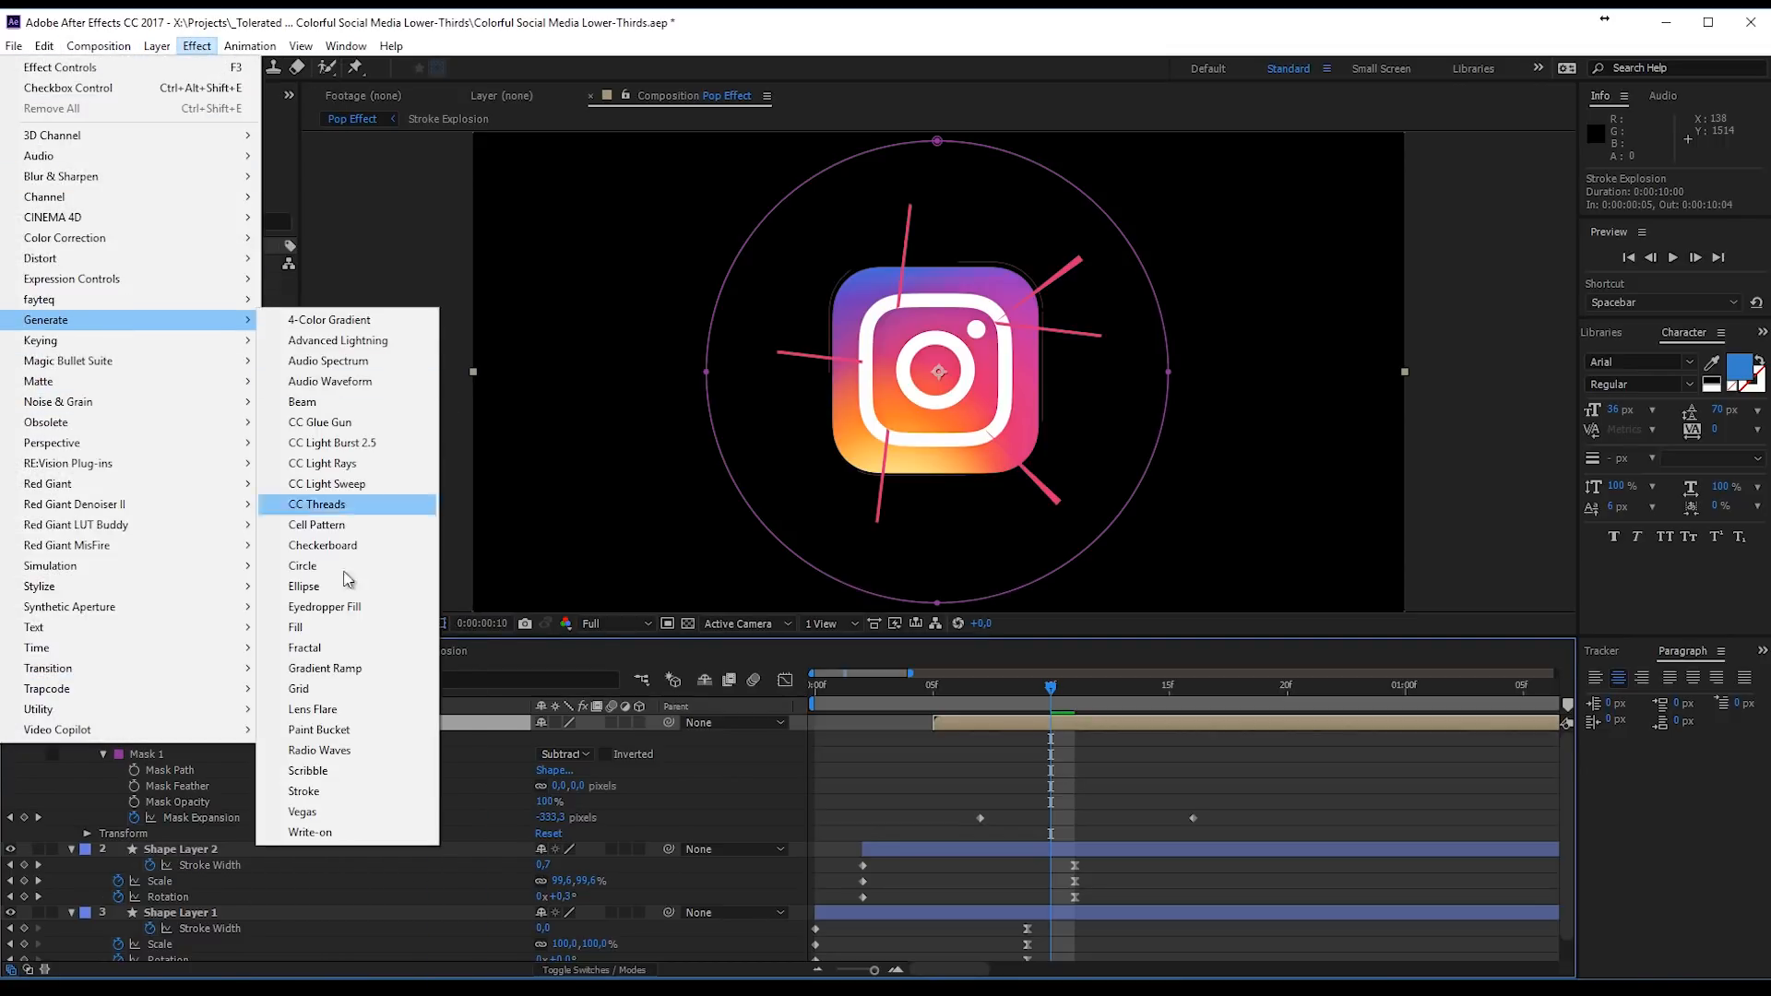
click(366, 323)
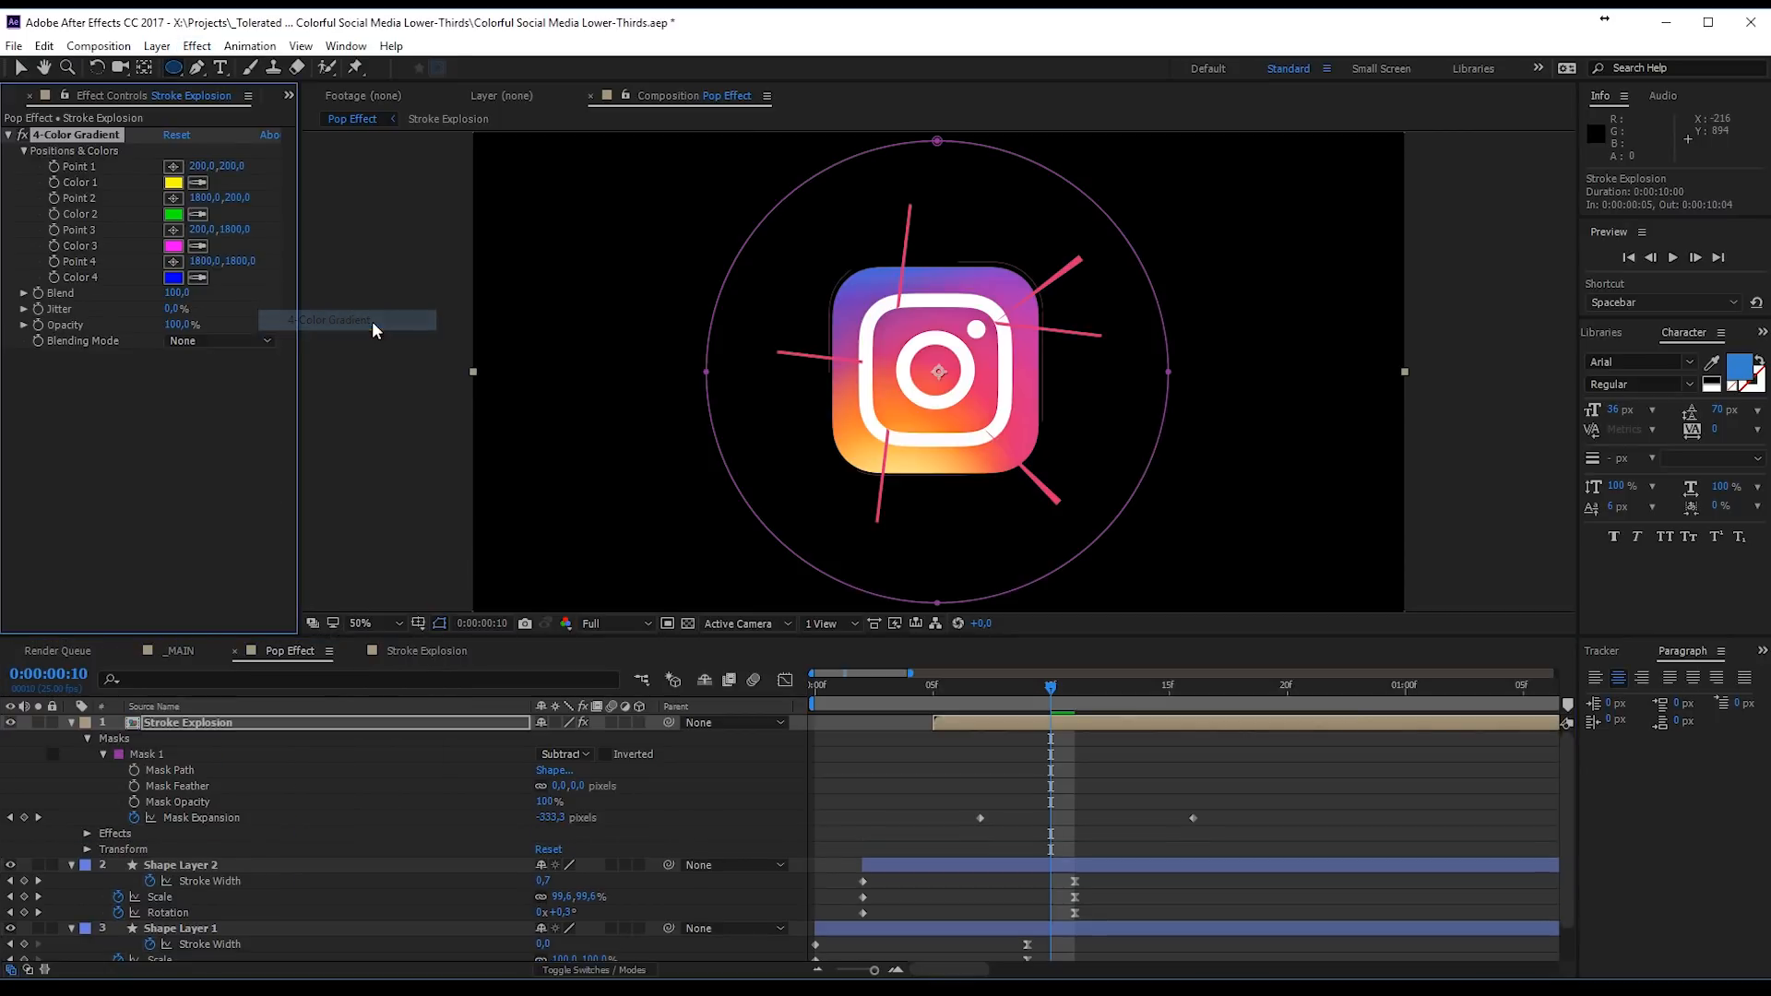
Step: Sample the gradient's four colours from the Instagram logo: light yellow, blue, purple and pinkish red for Colors 1 to 4
click(197, 182)
click(899, 452)
click(197, 214)
click(871, 271)
click(197, 245)
click(1032, 330)
click(198, 278)
click(1030, 452)
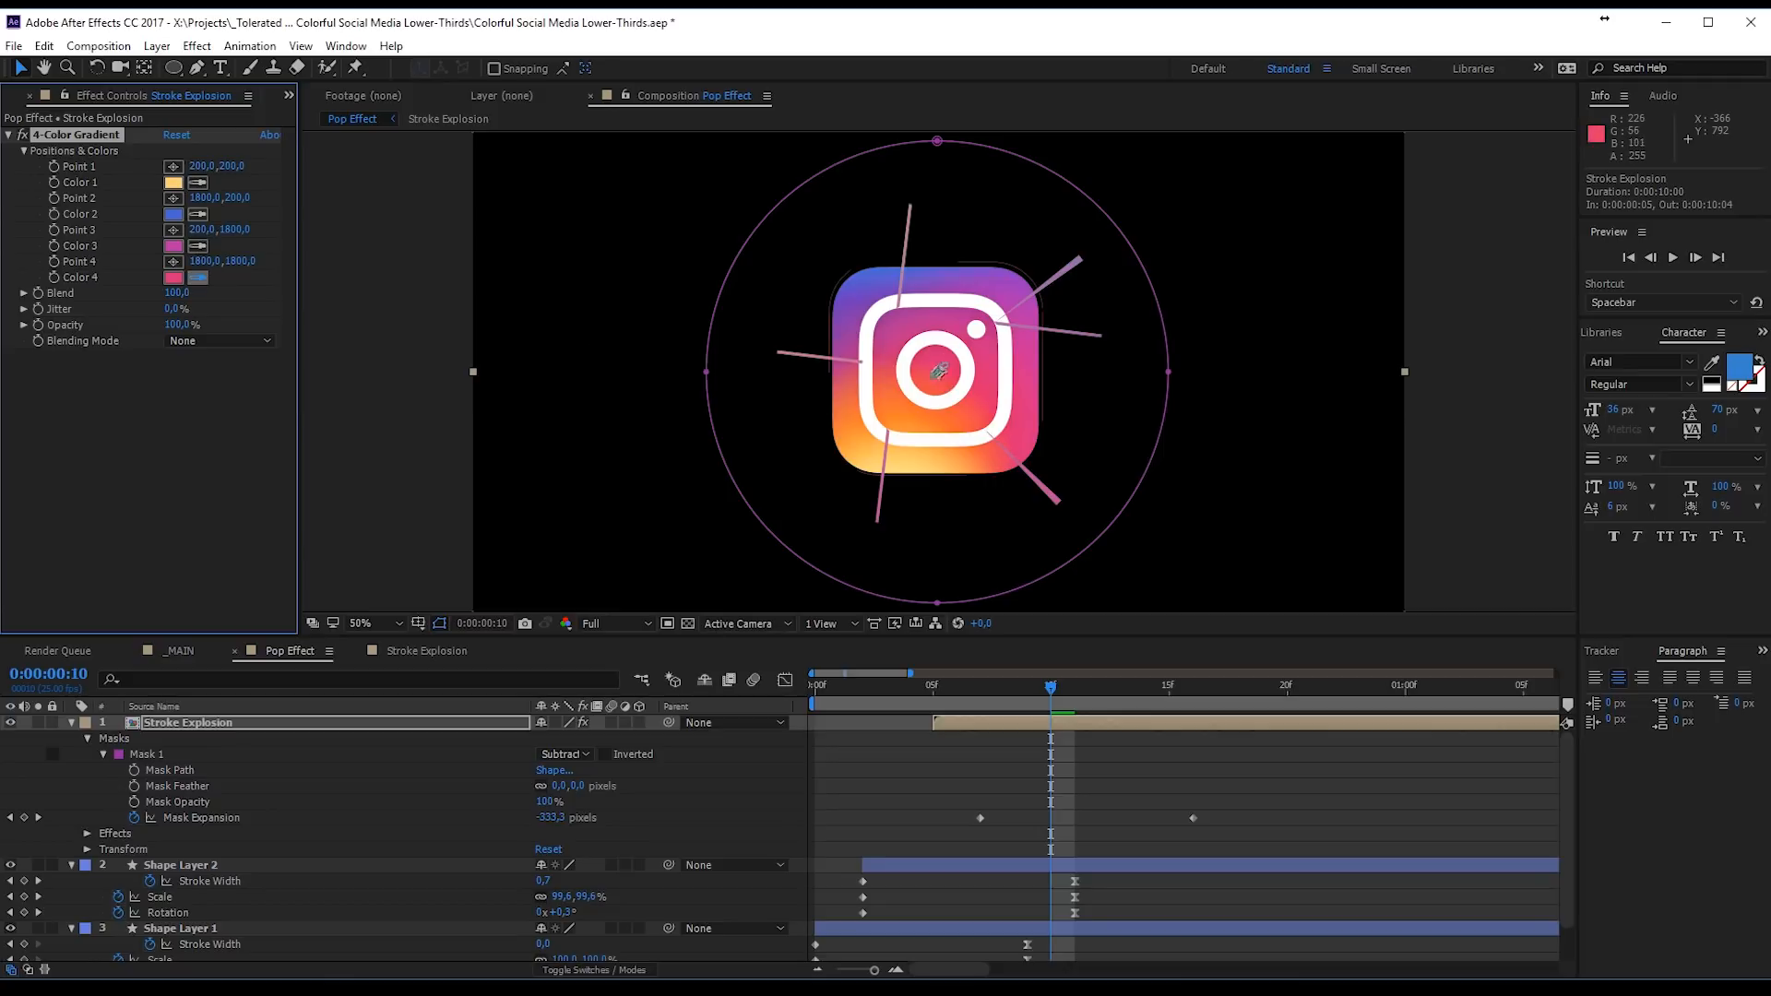
Step: Place the four gradient points around the logo at about 960,624; 1384,836; 732,1184 and 1196,1286
click(928, 372)
key(comma)
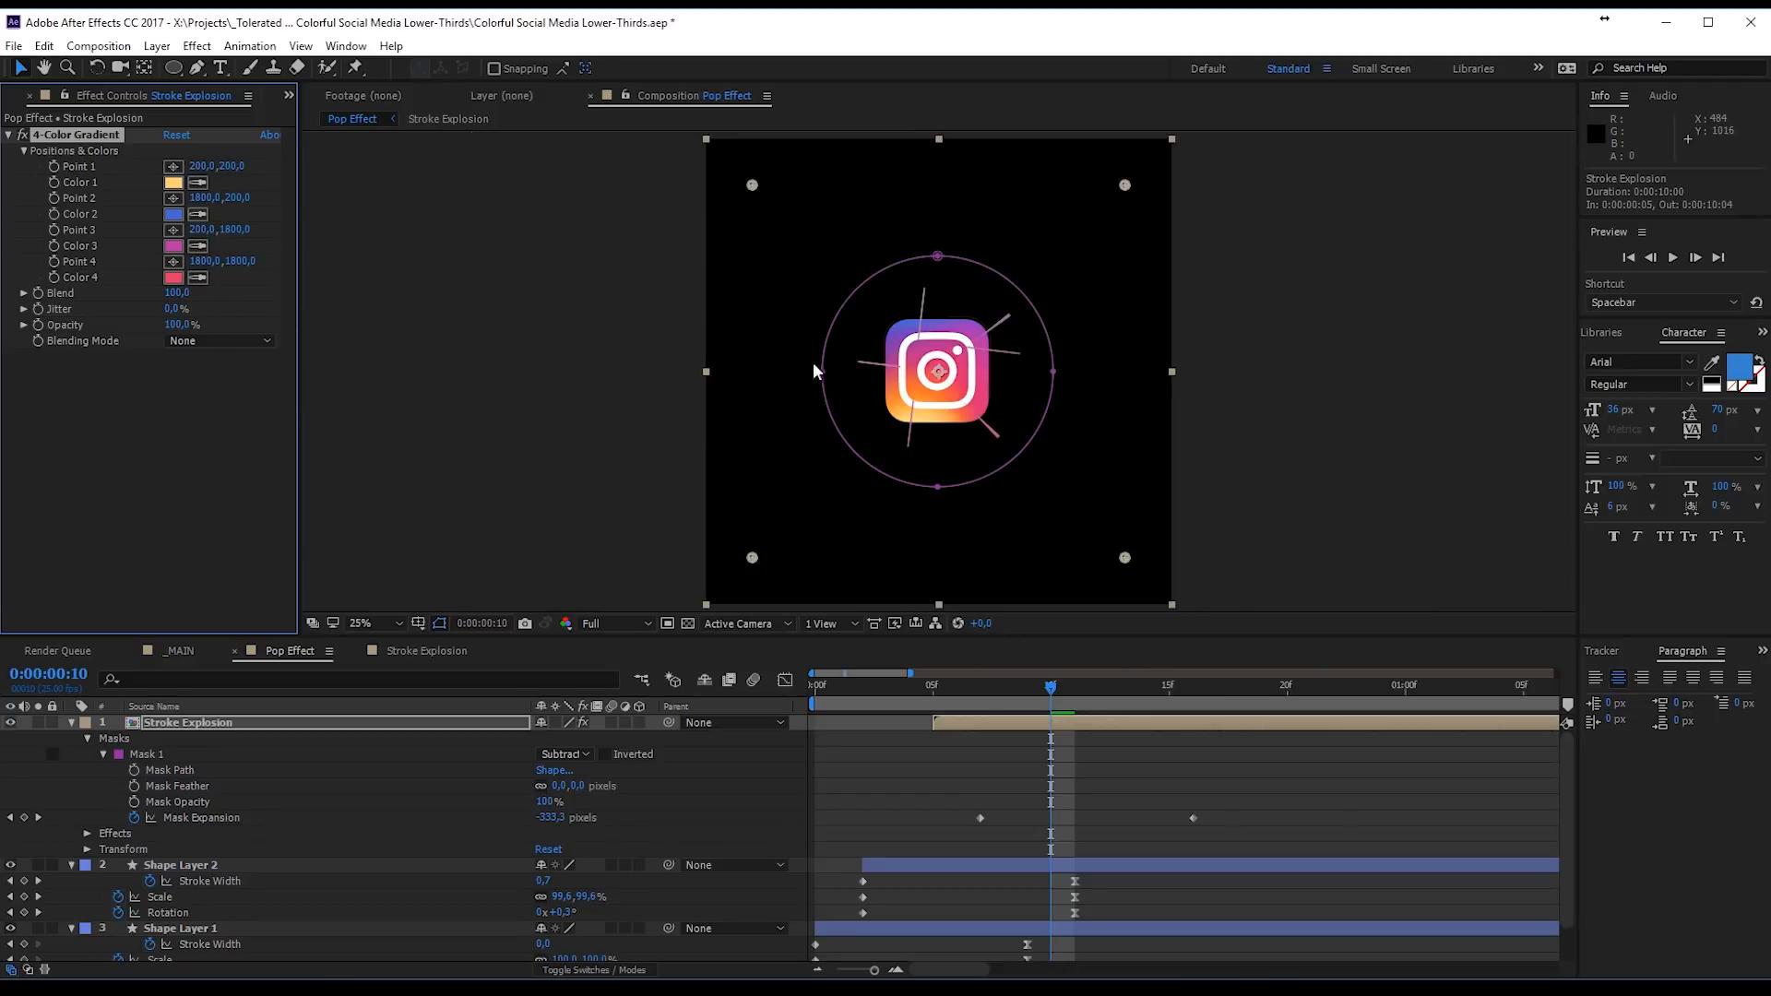
drag(752, 185, 930, 285)
drag(1126, 186, 1031, 330)
drag(1125, 558, 1009, 445)
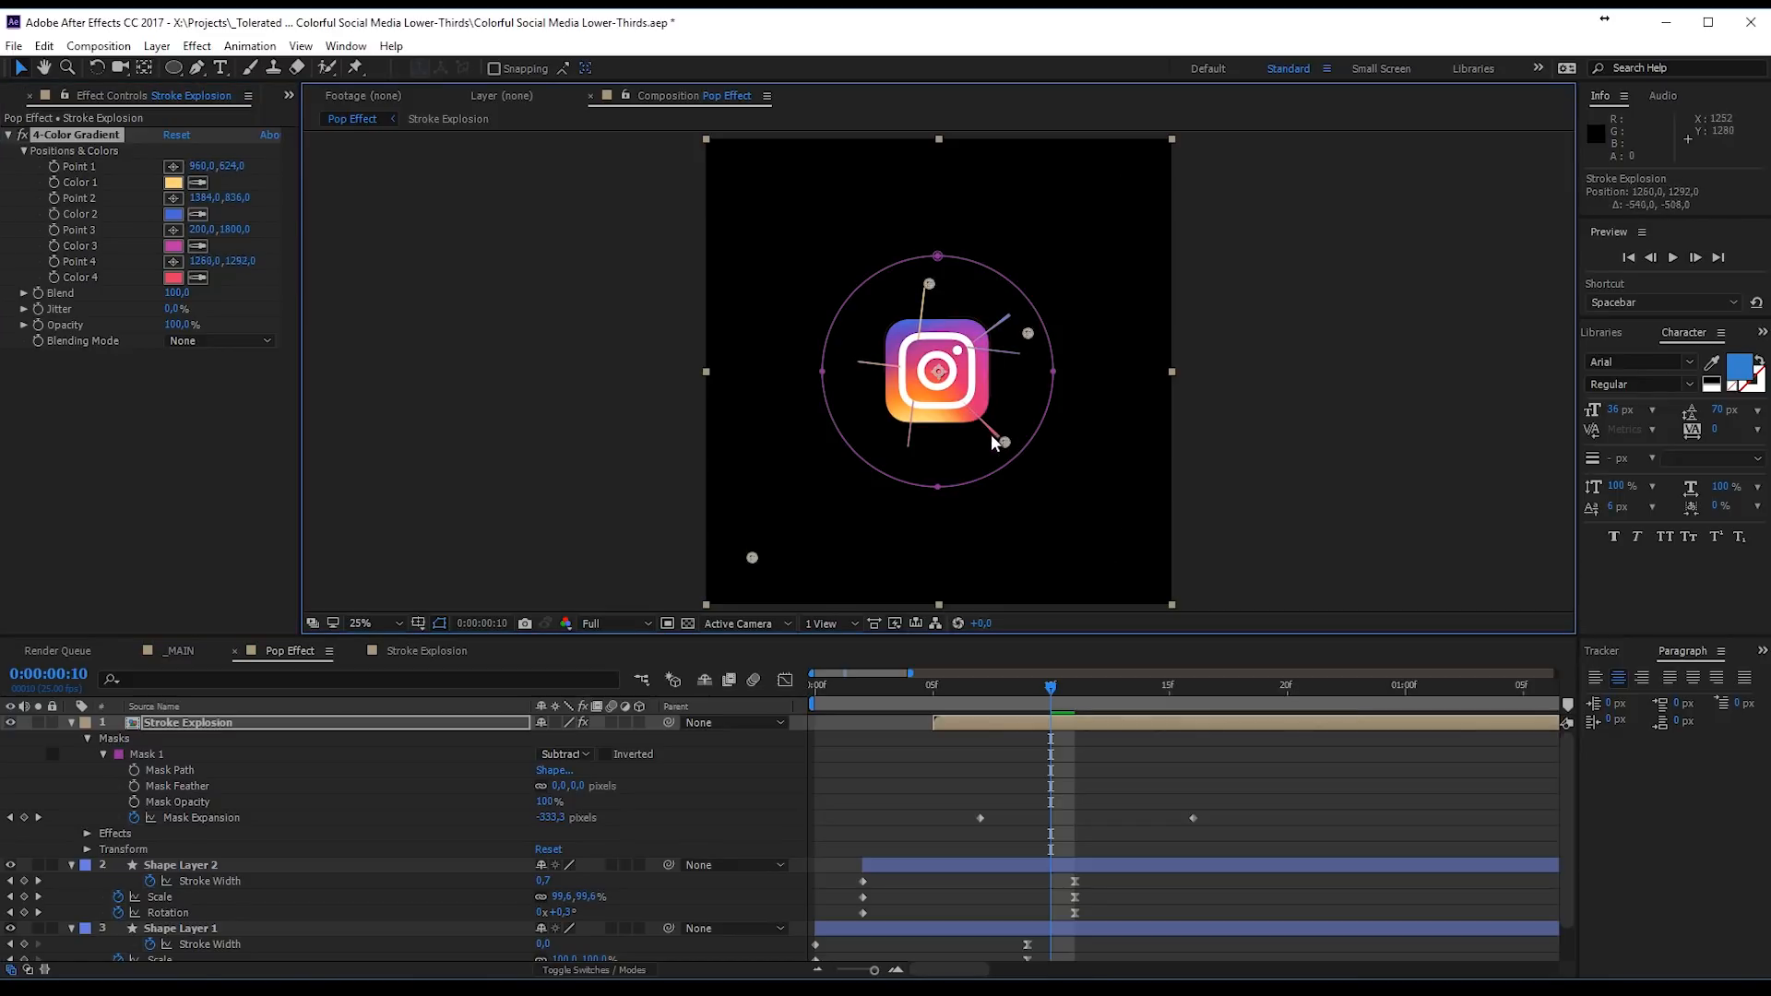
drag(751, 555, 866, 417)
key(period)
drag(1033, 503, 1027, 504)
Step: Swap two gradient colours by sampling pinkish red for Color 1 and the logo's light yellow for Color 4
click(204, 184)
click(173, 277)
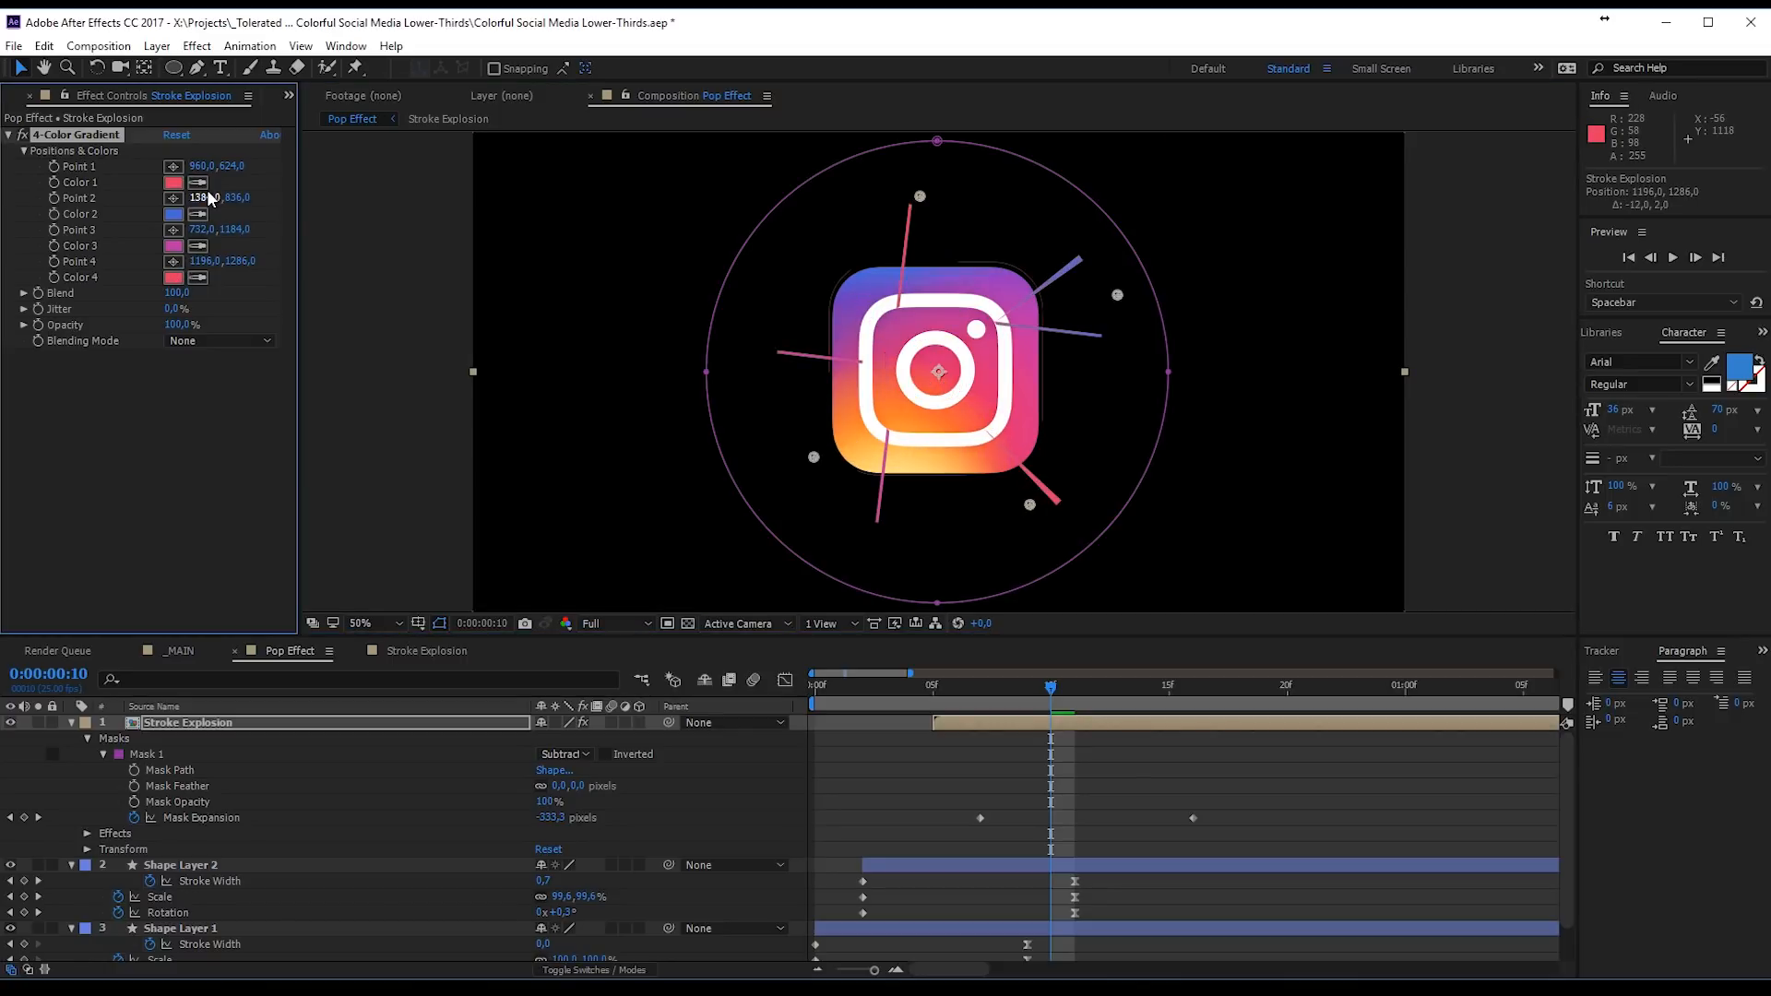
click(198, 276)
click(900, 454)
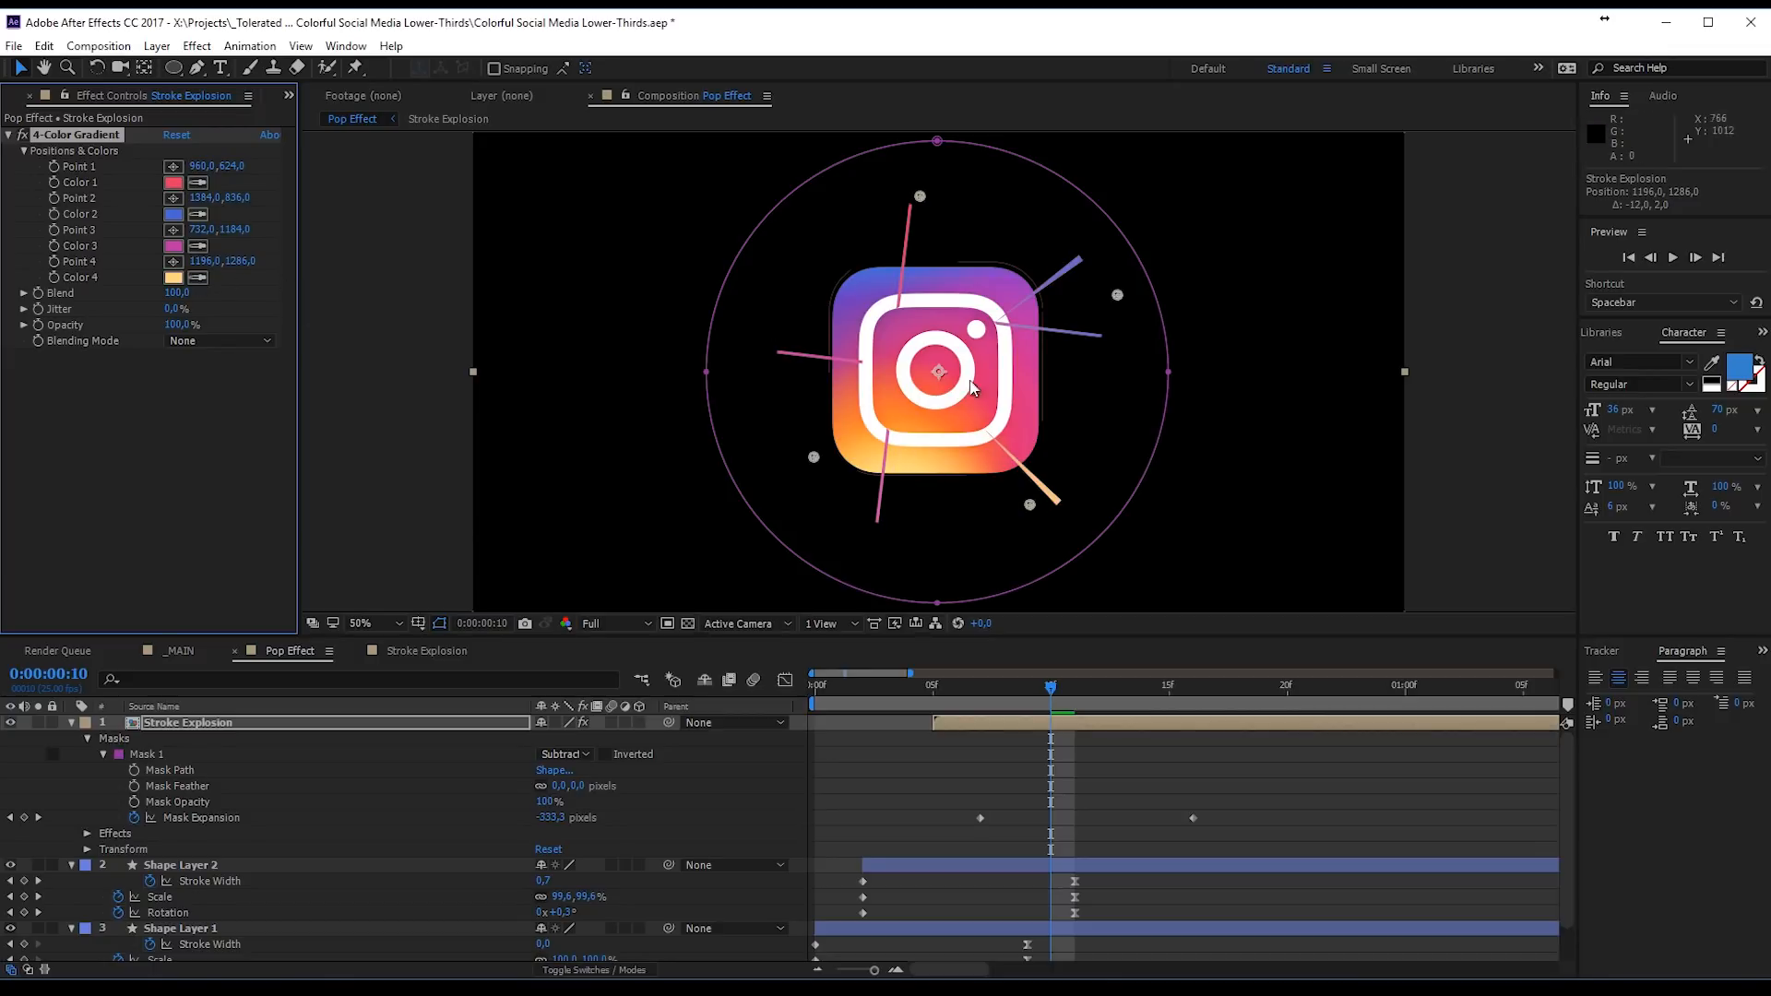
Step: Pull the four gradient points inside the logo to about 894,890; 1134,930; 900,1120 and 1066,1144, and preview the effect
drag(813, 458, 817, 466)
drag(920, 195, 868, 290)
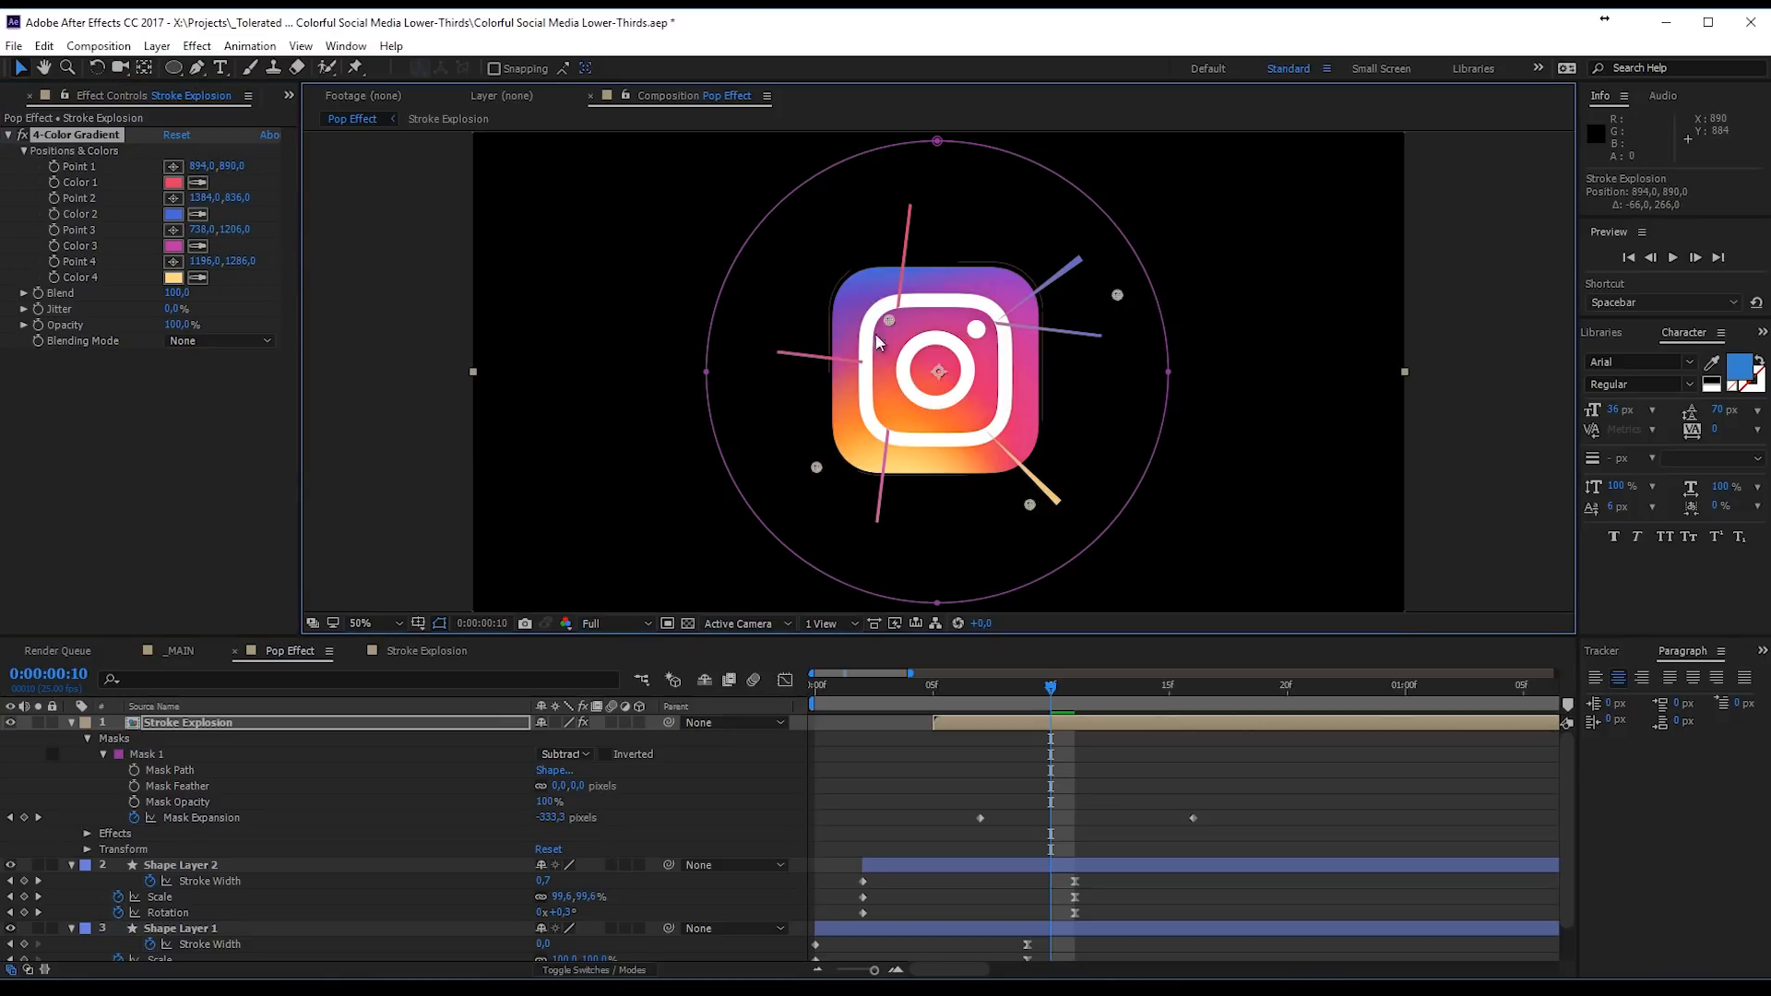
drag(819, 462, 895, 423)
drag(1033, 499, 970, 439)
drag(1117, 295, 1002, 339)
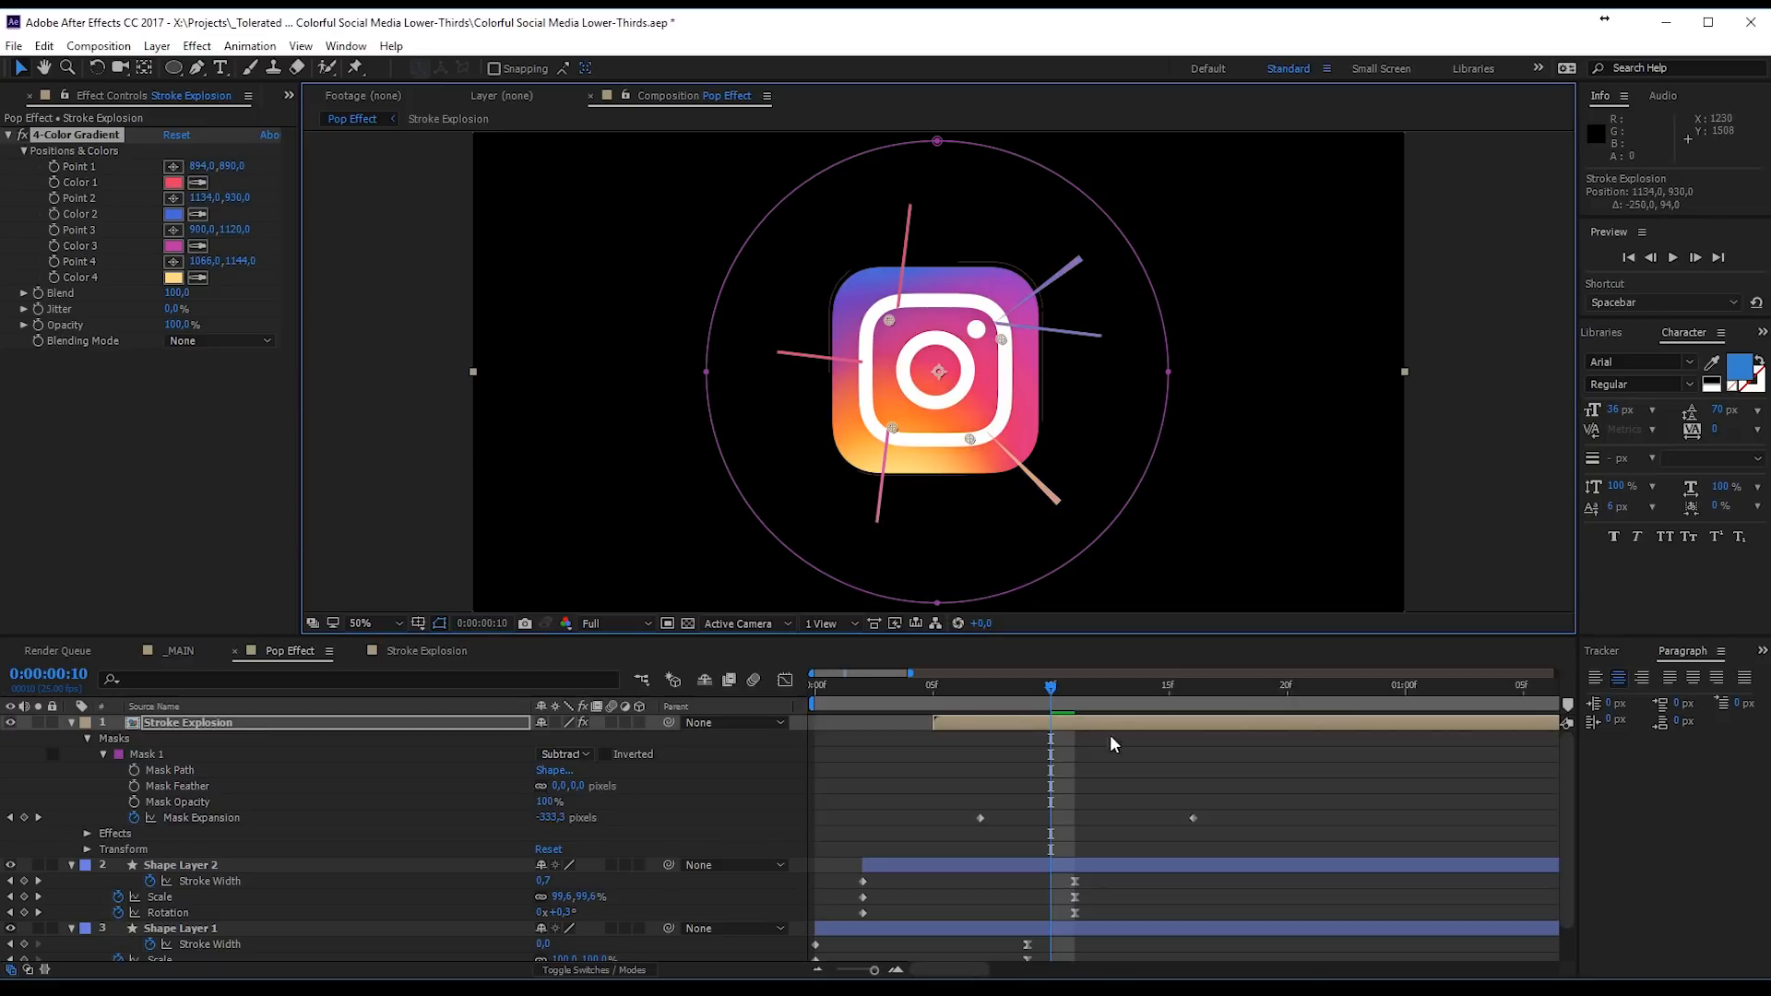
key(space)
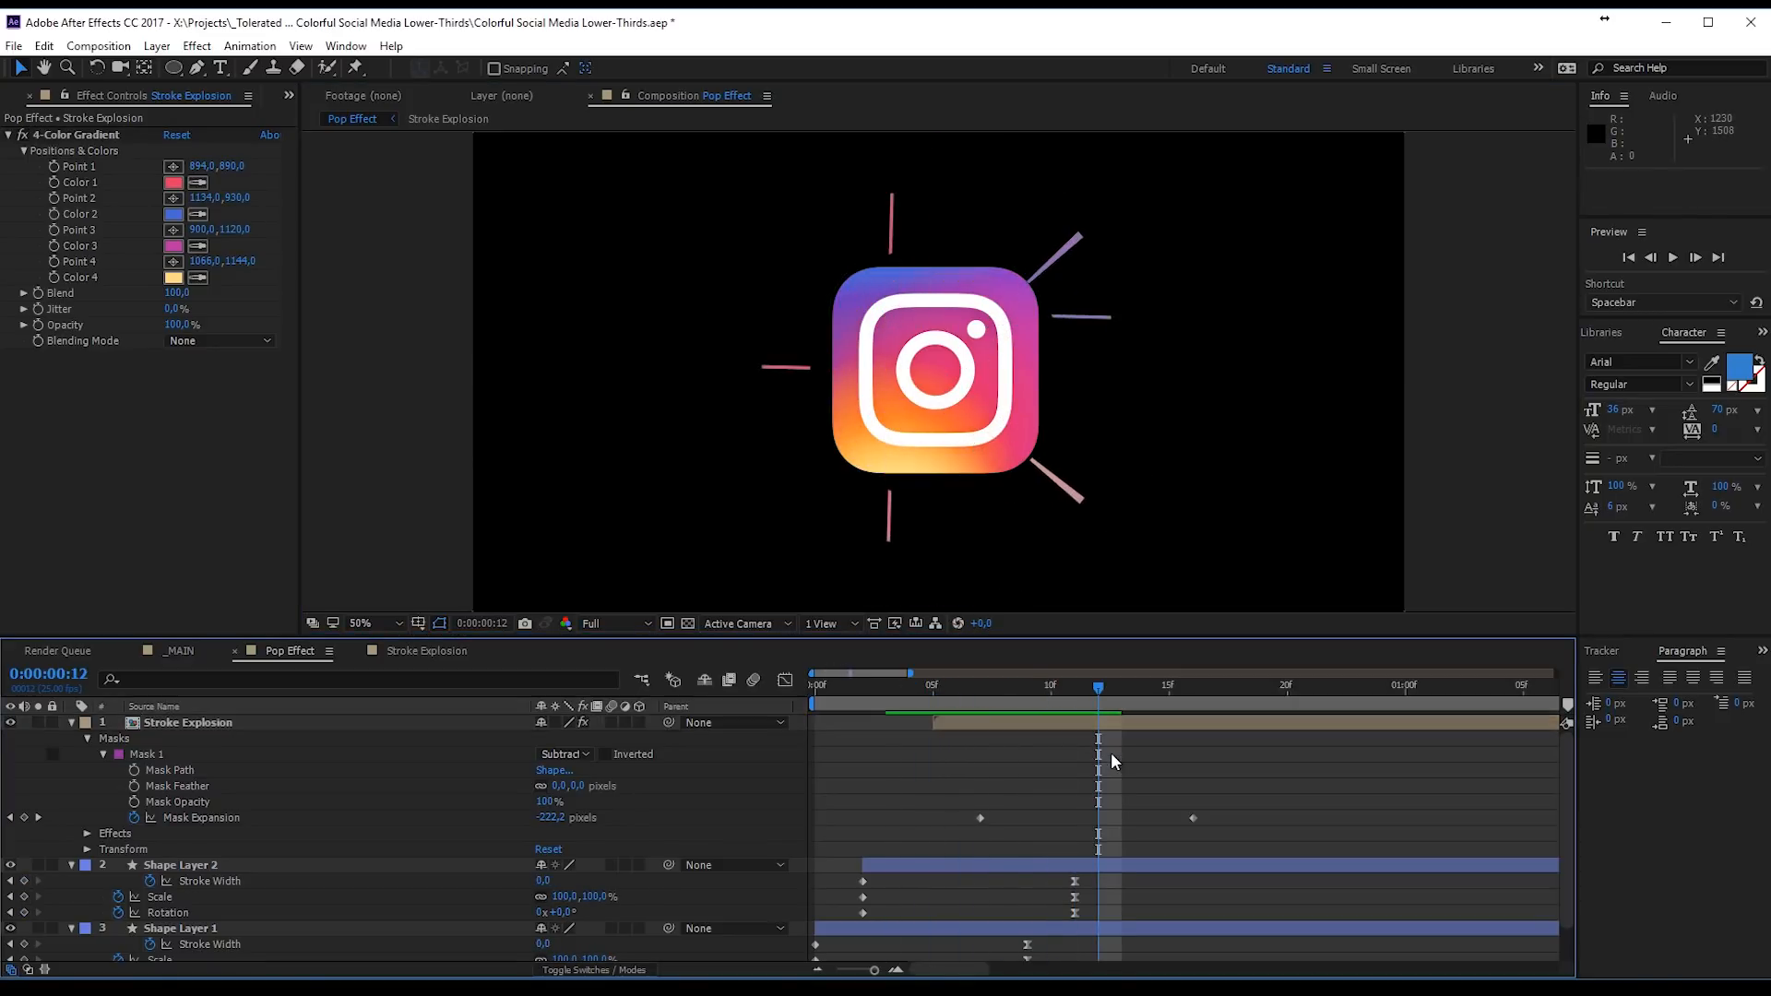
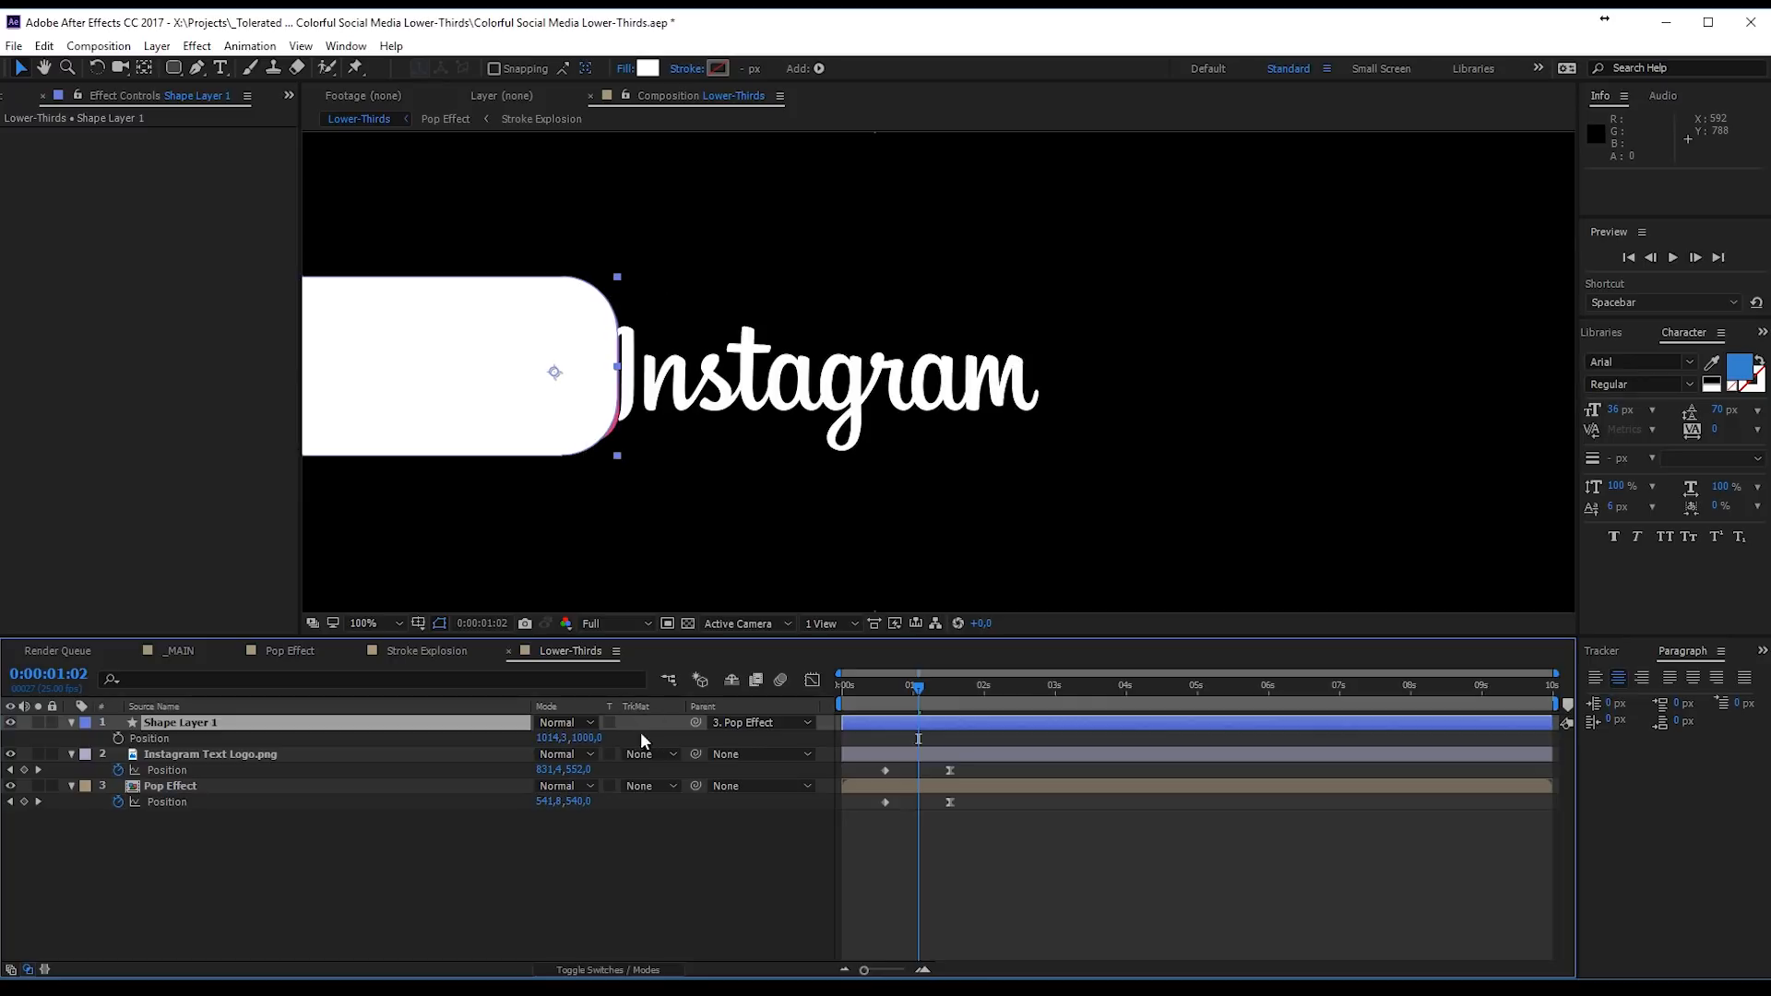
Step: In the Lower-Thirds composition, set the Instagram Text Logo.png track matte to Alpha Inverted Matte using Shape Layer 1
click(650, 754)
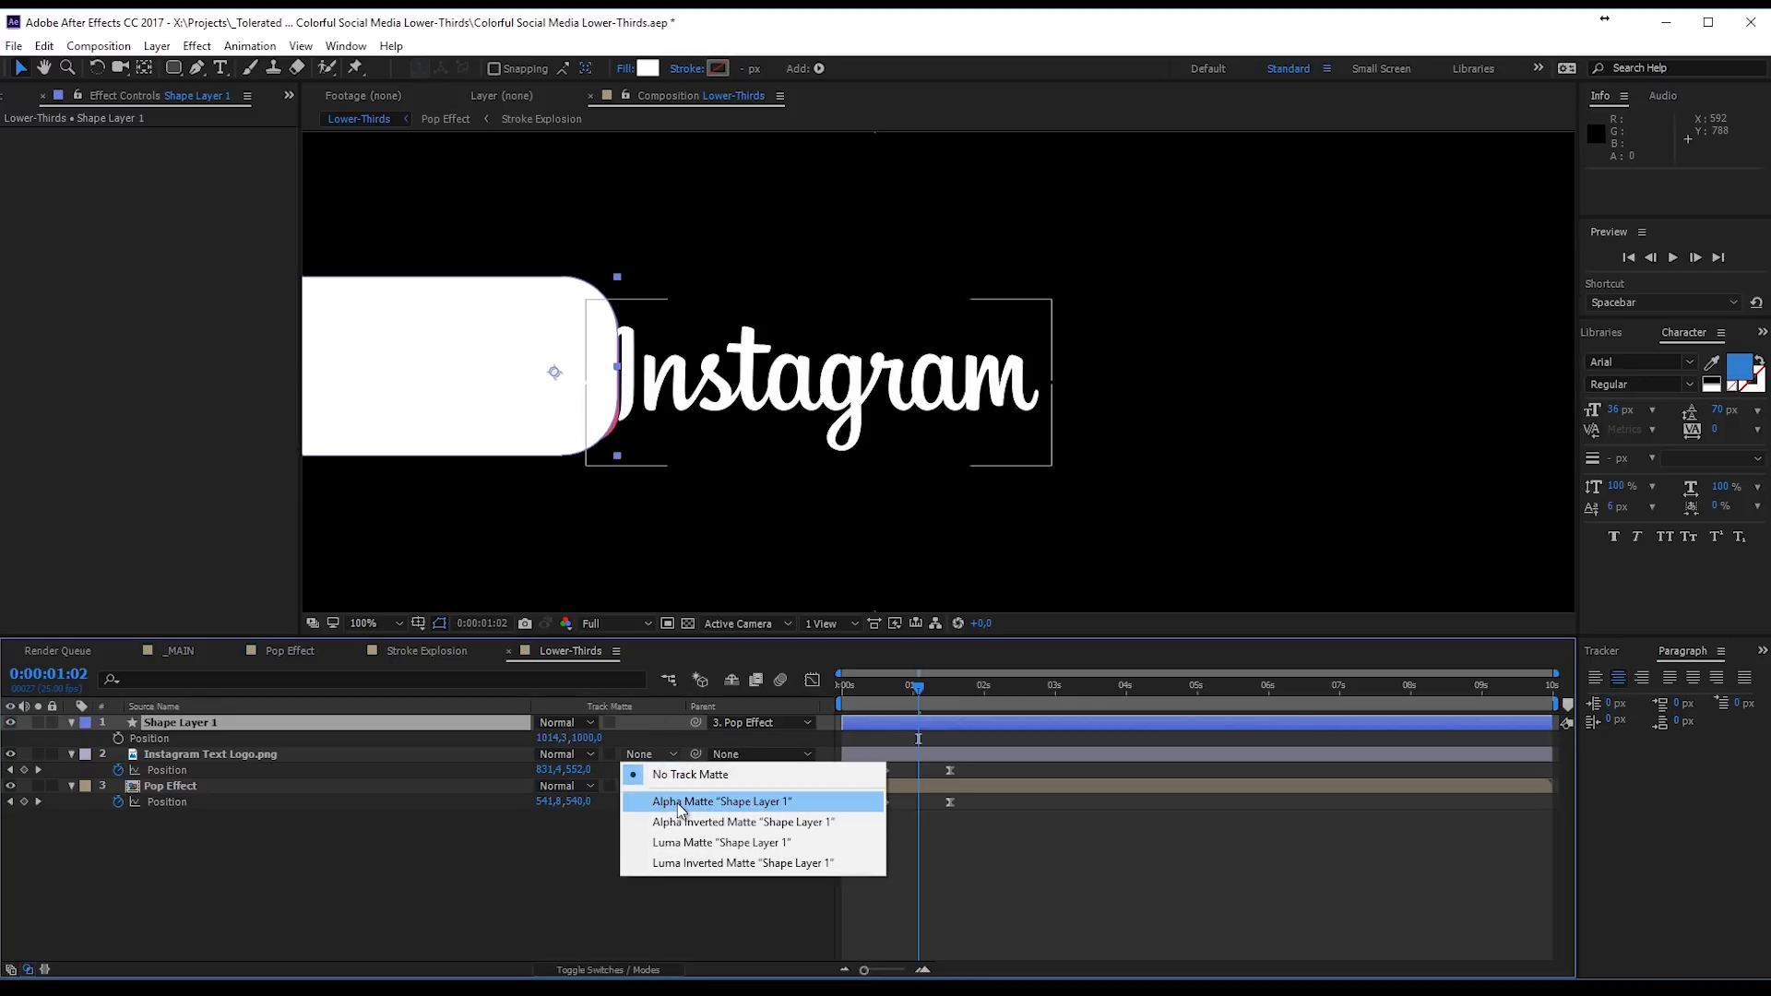
click(679, 802)
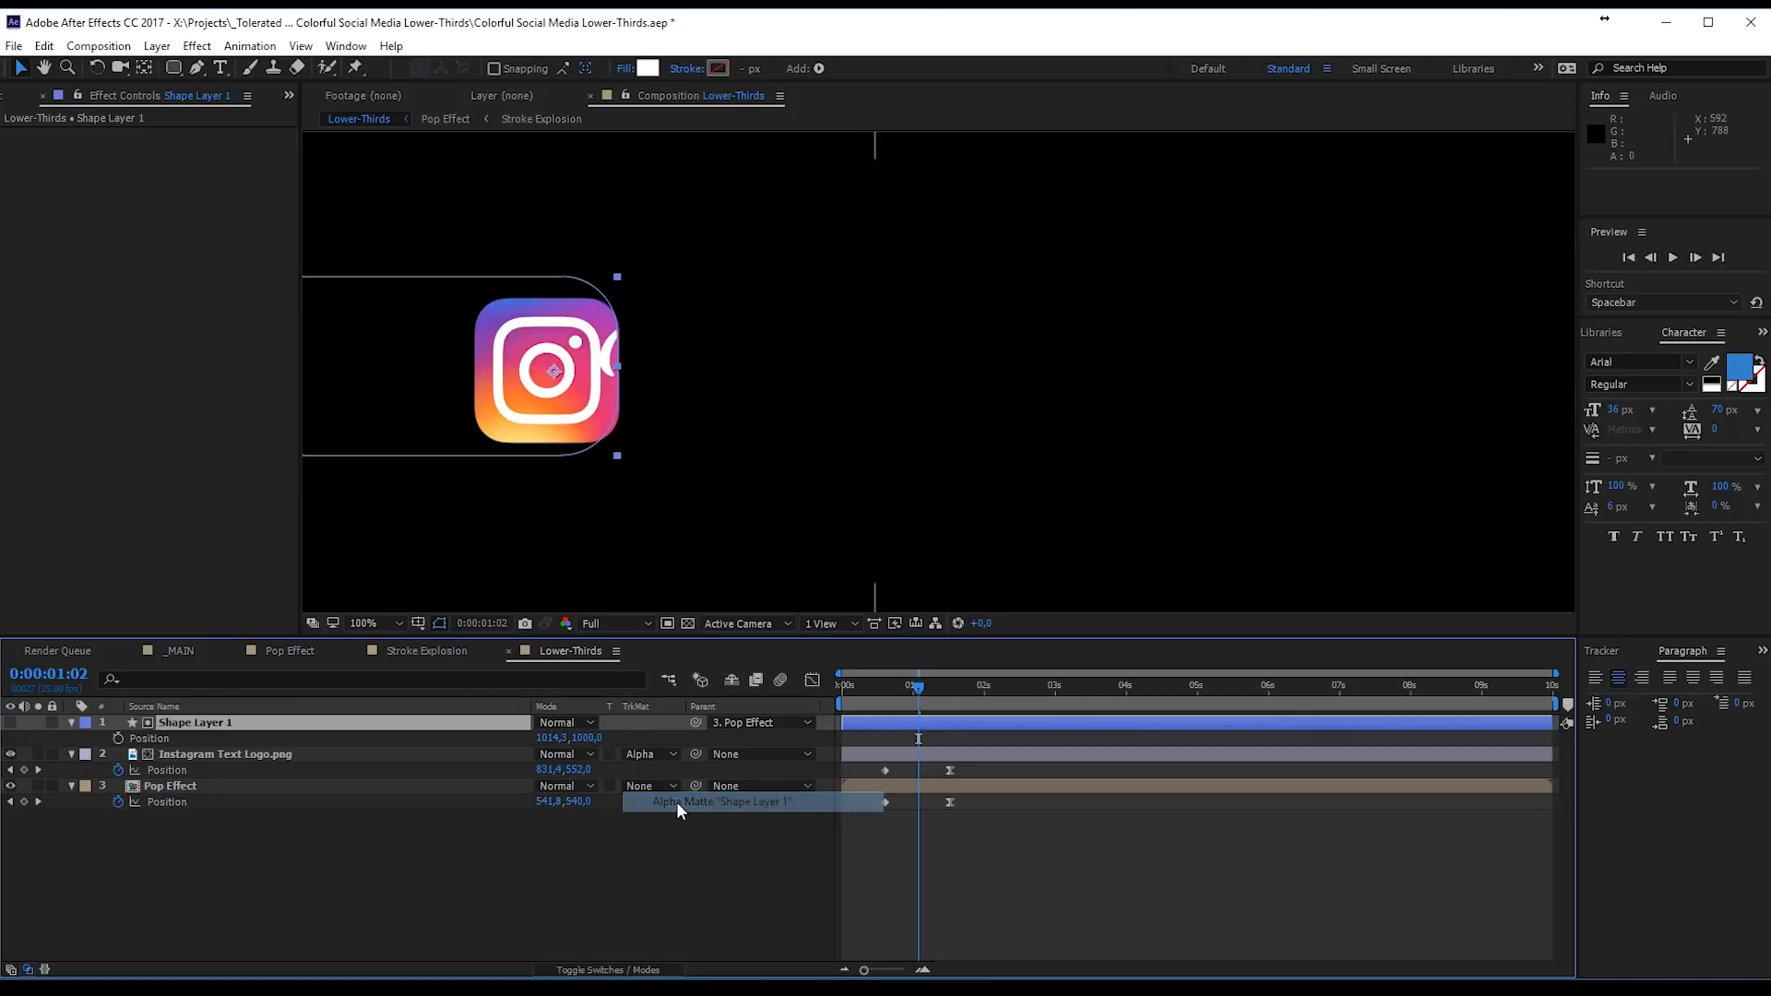
click(651, 756)
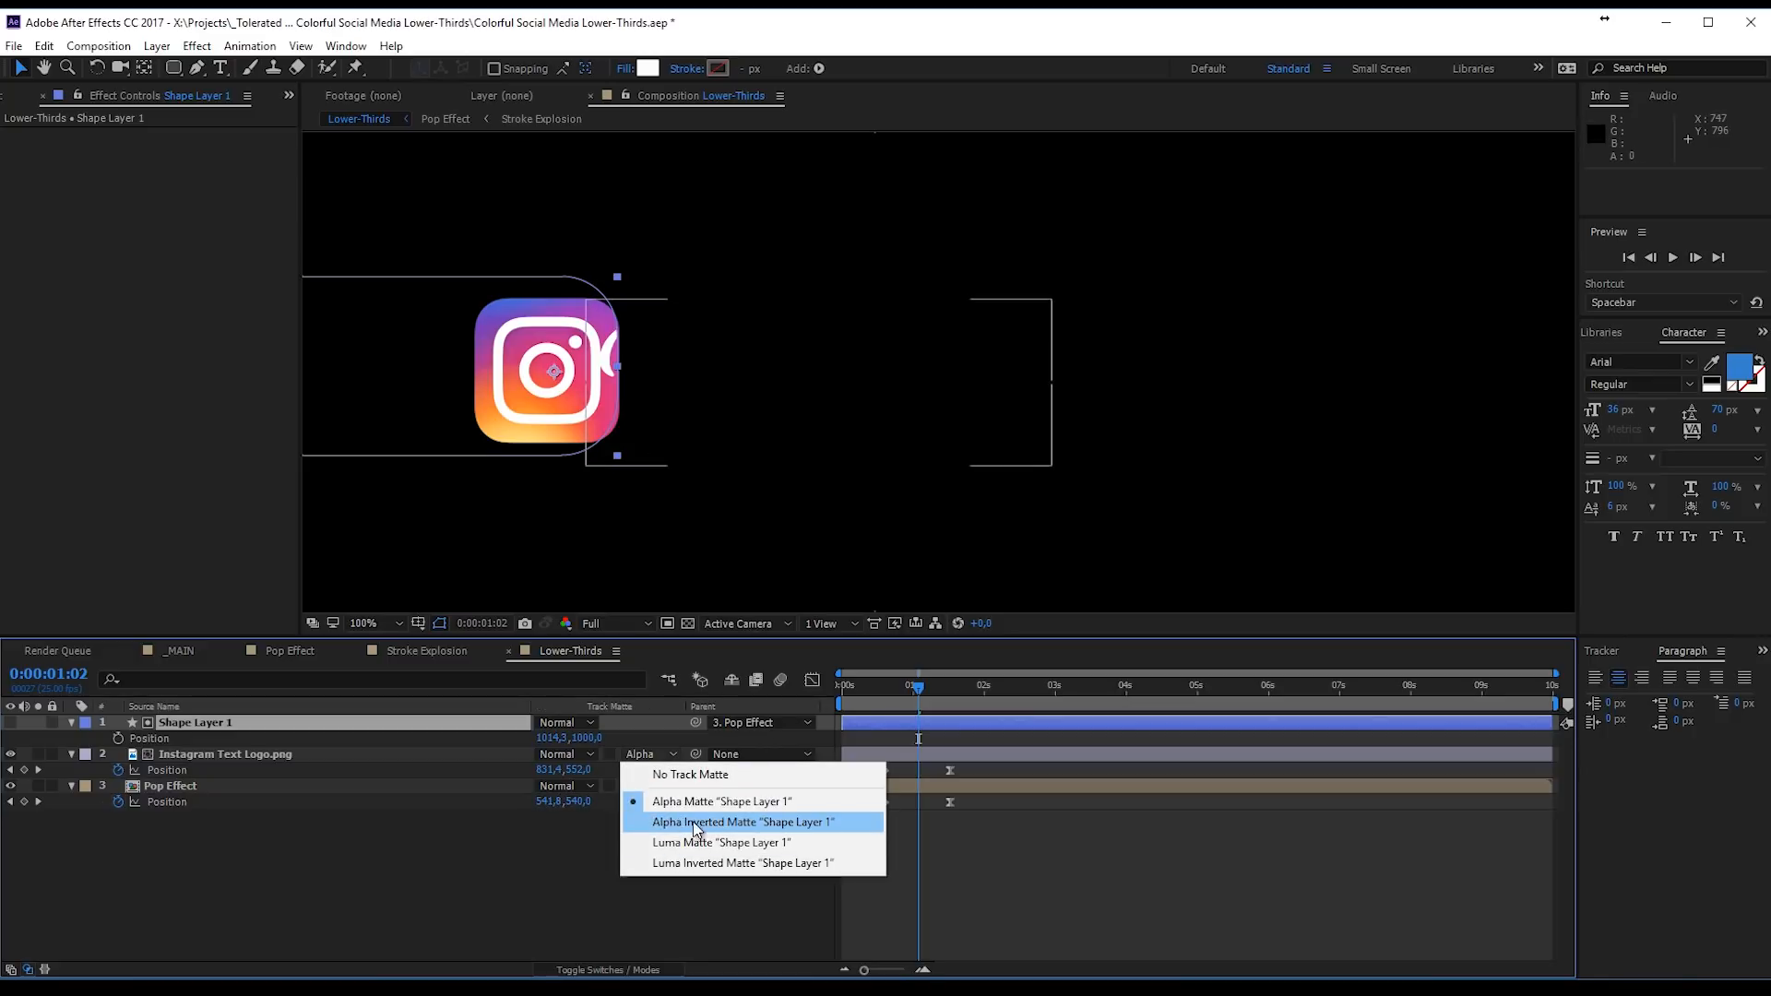
click(695, 824)
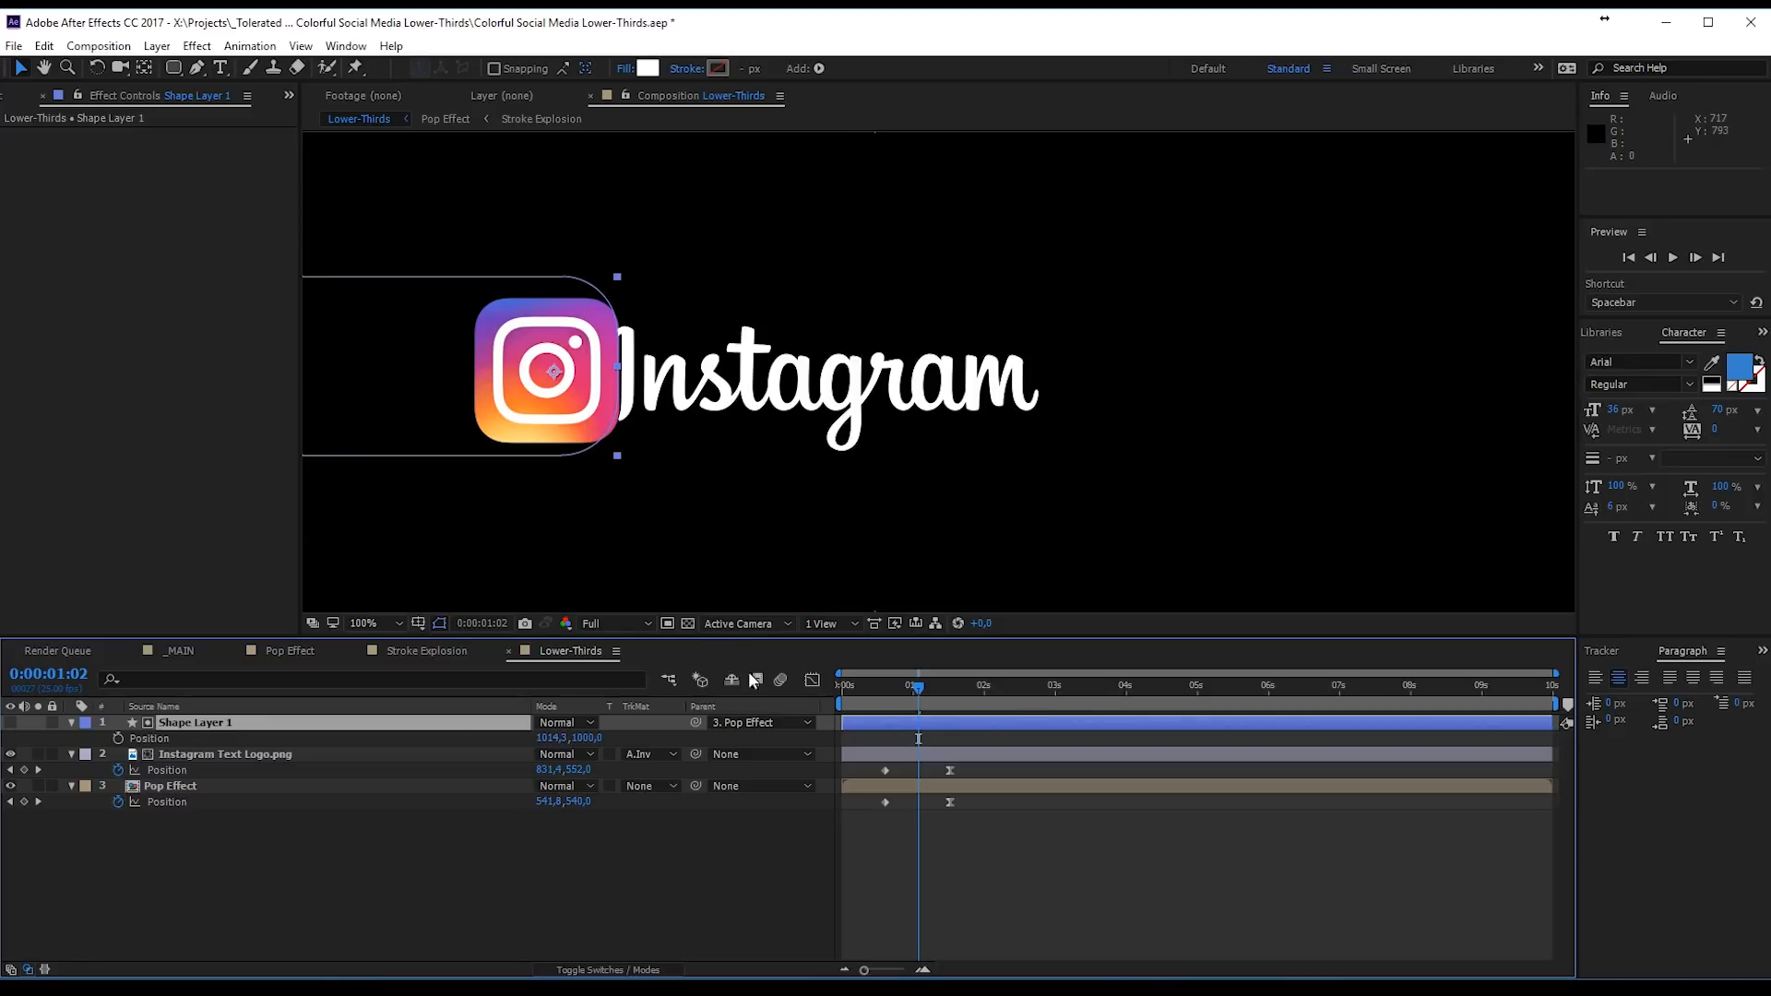
Step: Preview the Lower-Thirds animation to check how the text is revealed from behind the logo
mouse_move(923, 683)
mouse_down()
mouse_move(872, 686)
mouse_move(939, 712)
mouse_up()
click(923, 853)
scroll(864, 424, down, 2)
key(space)
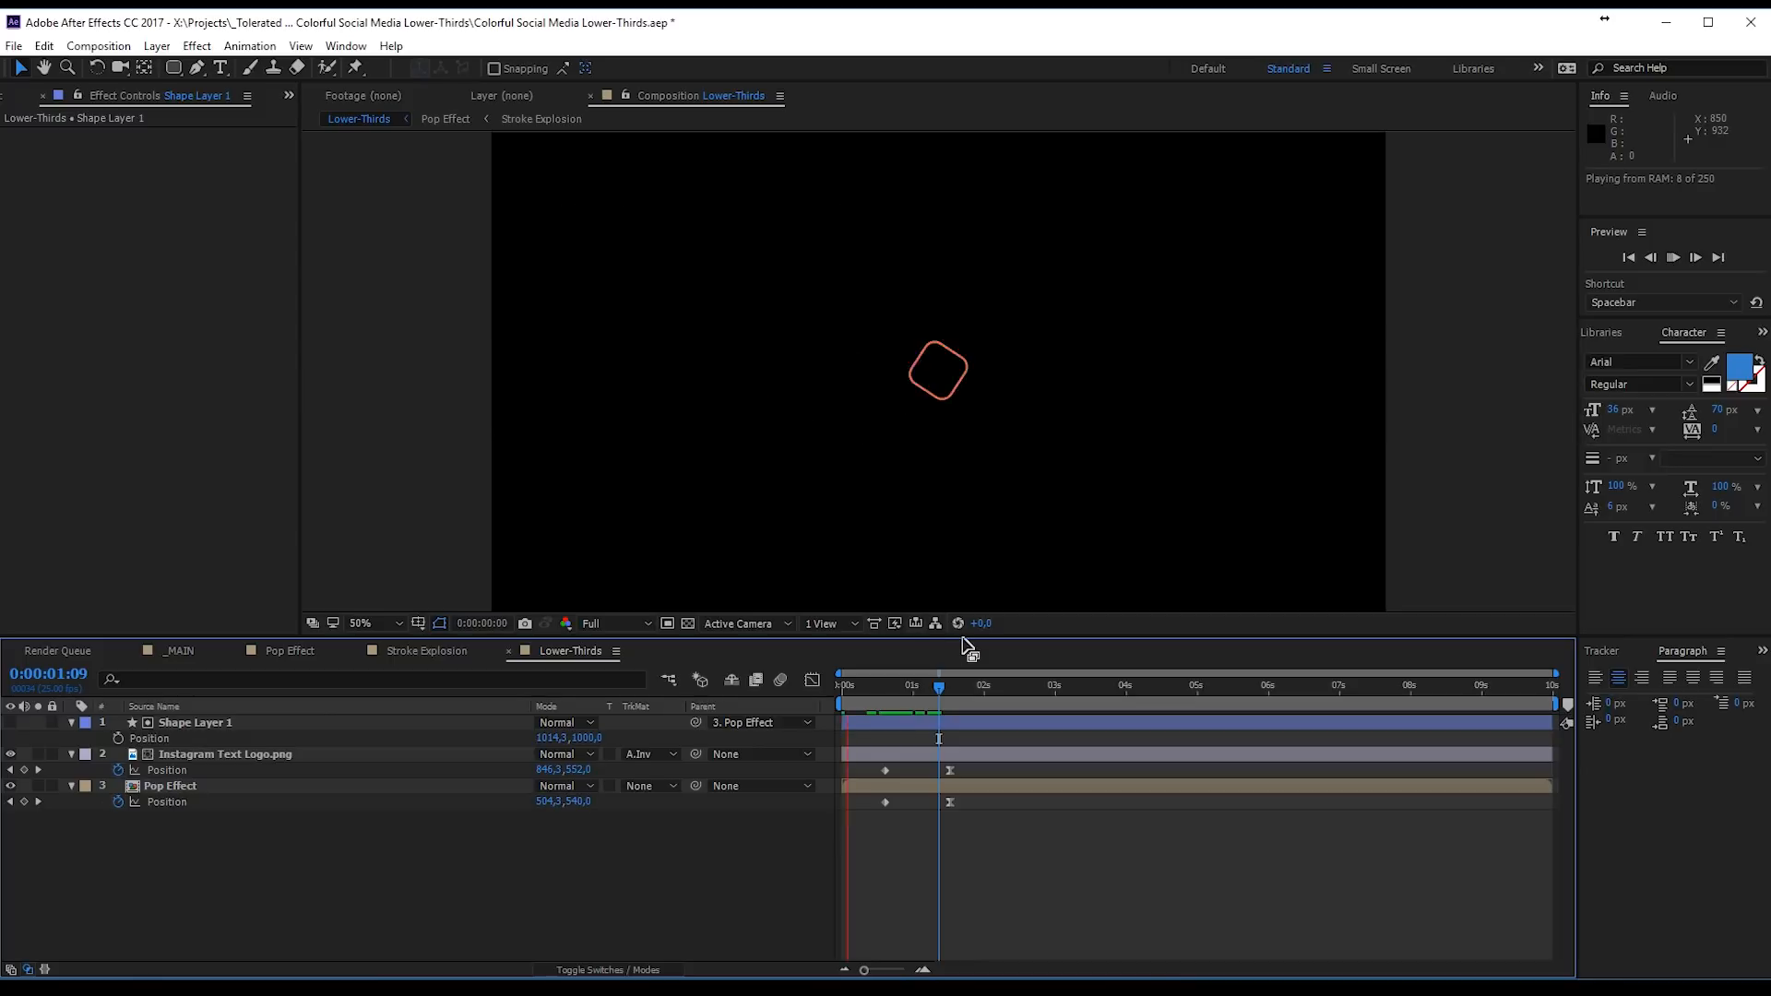
click(944, 691)
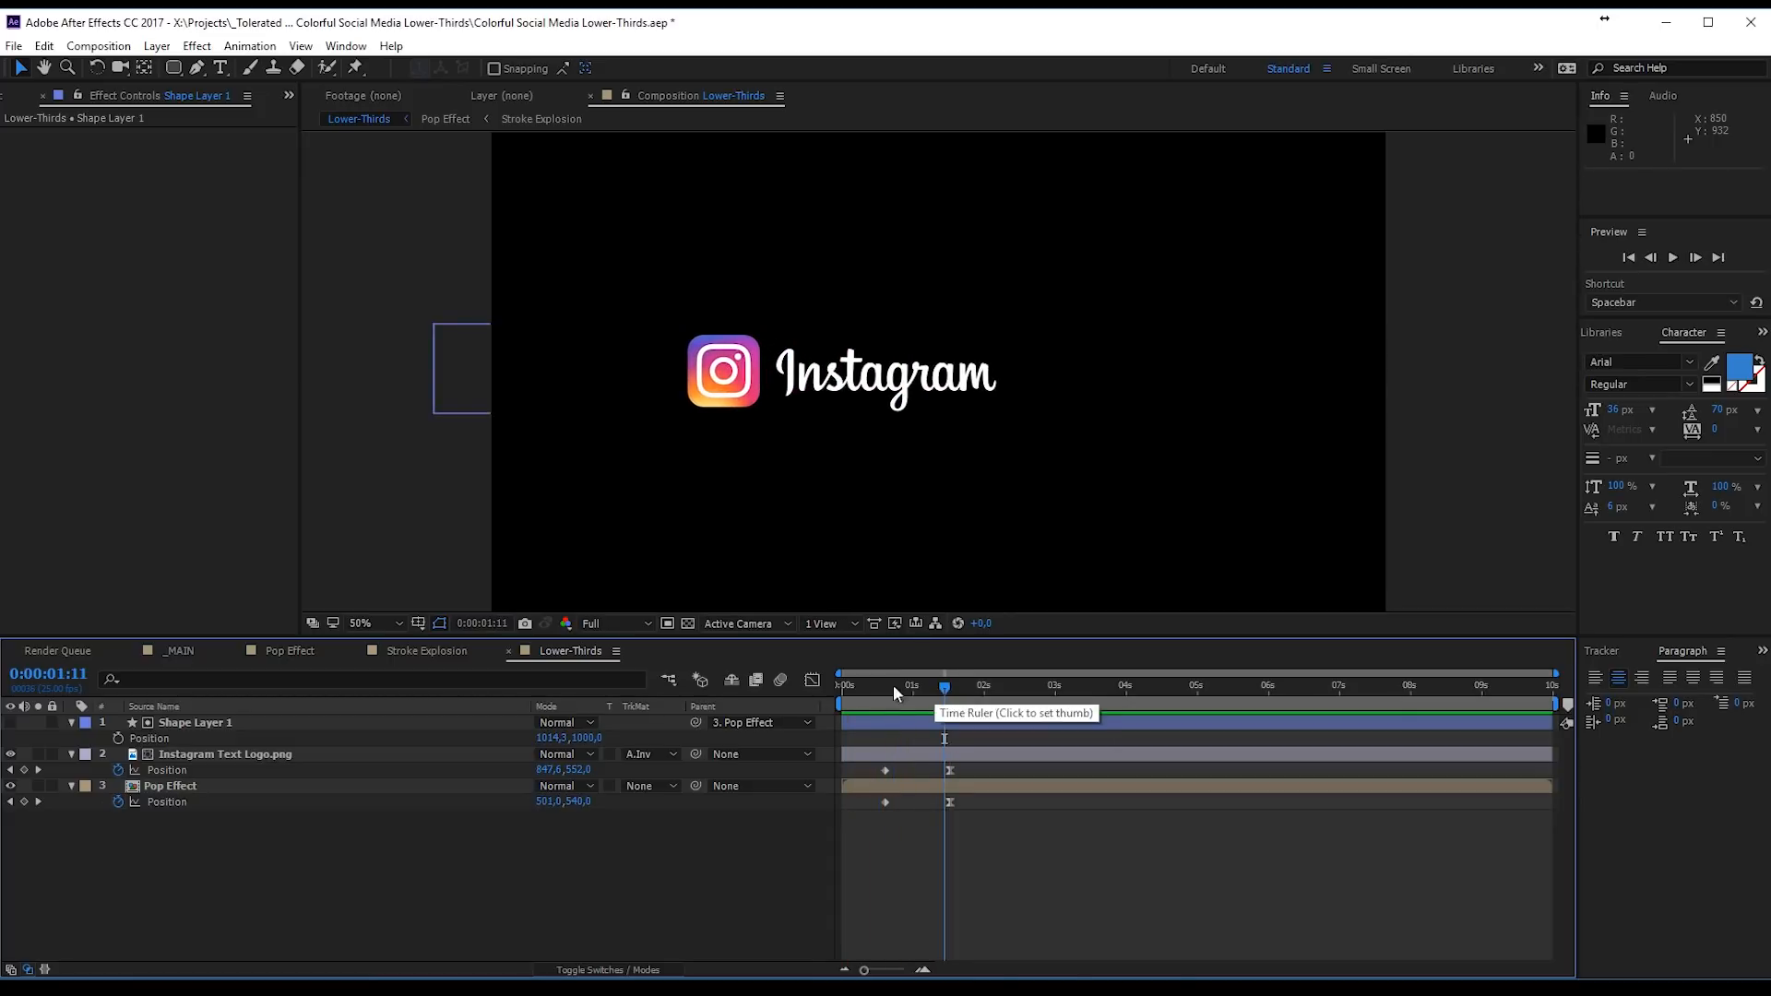
Step: Check the flying strokes in the _MAIN composition as a reference and return to Lower-Thirds
click(180, 650)
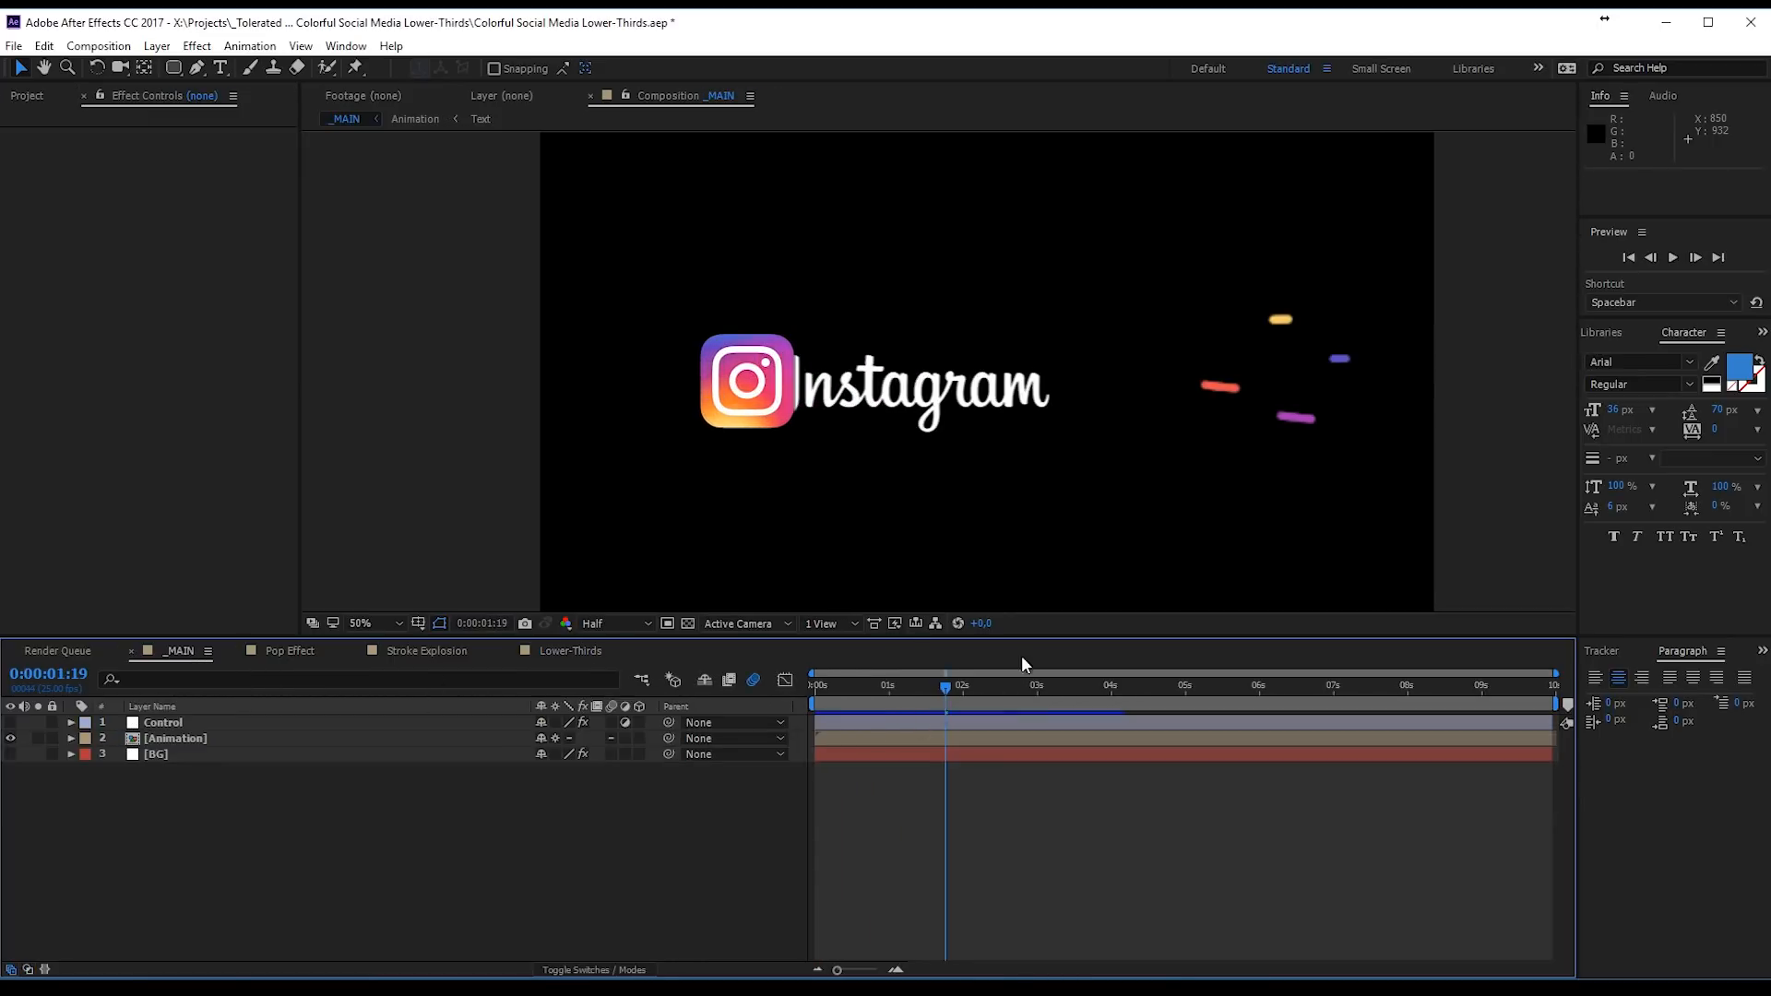
mouse_move(945, 686)
mouse_down()
mouse_move(878, 686)
mouse_move(942, 686)
mouse_up()
click(571, 652)
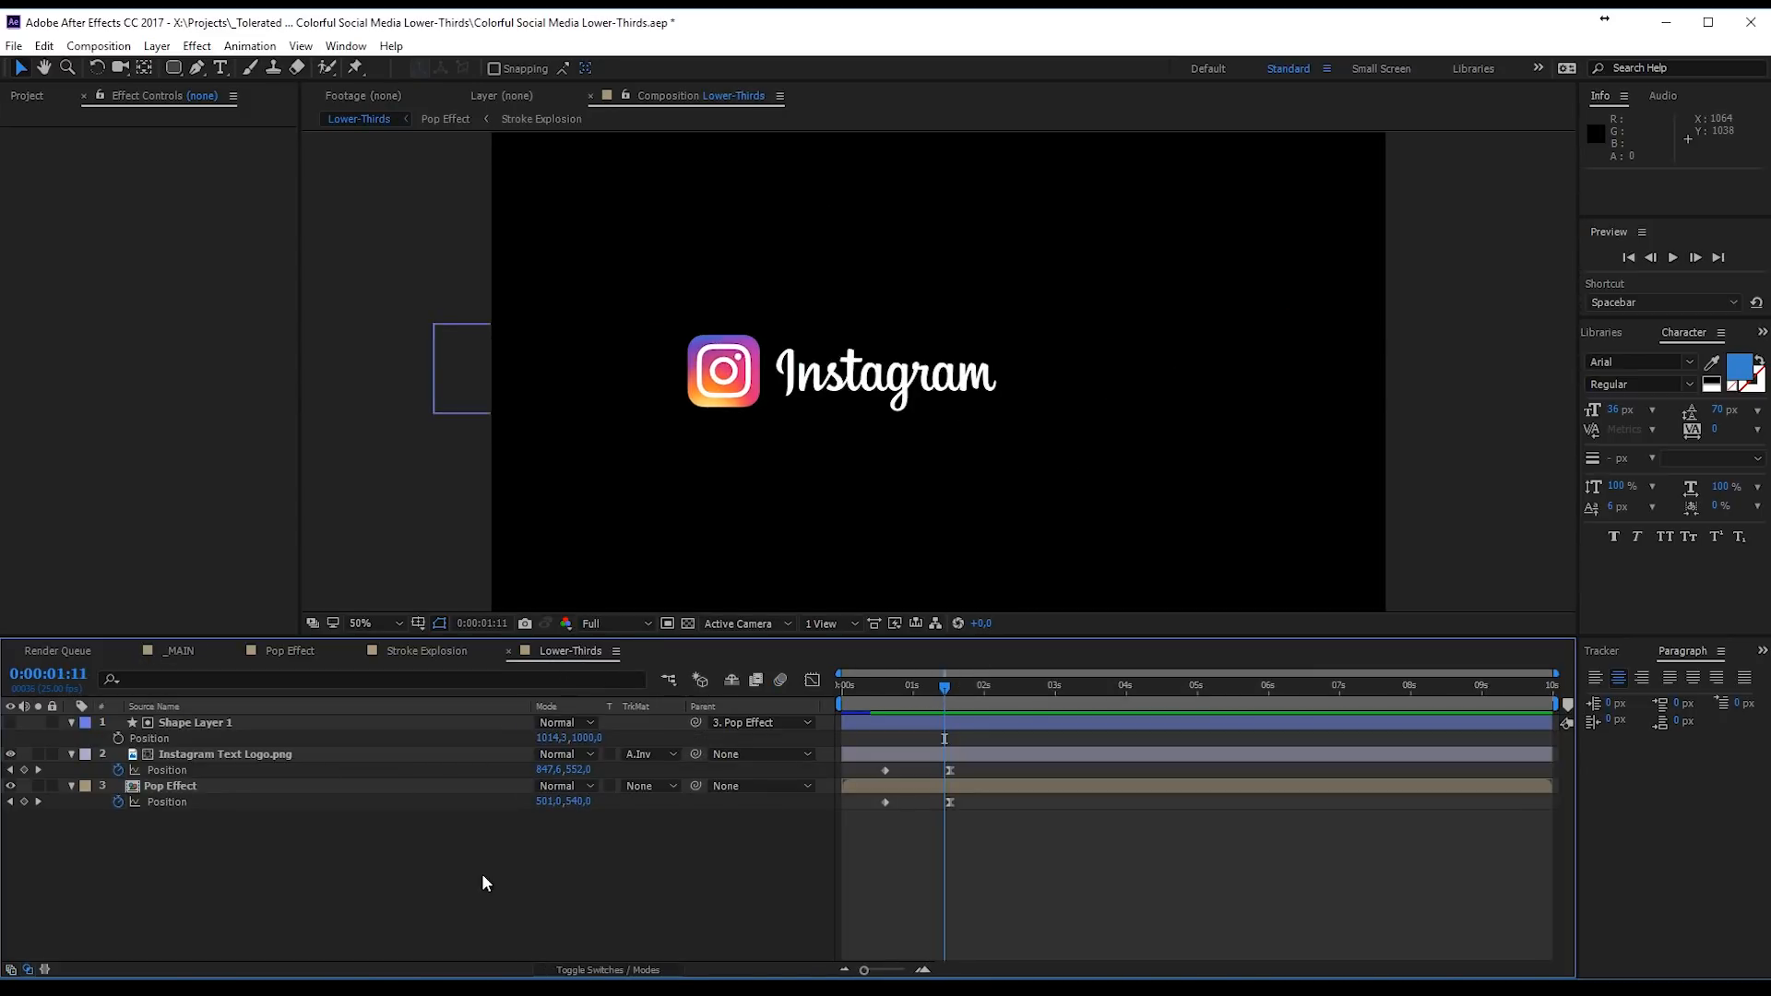
Step: Add a white 1920 x 1080 px solid named "Stroke Flying" to the Lower-Thirds composition
right_click(518, 870)
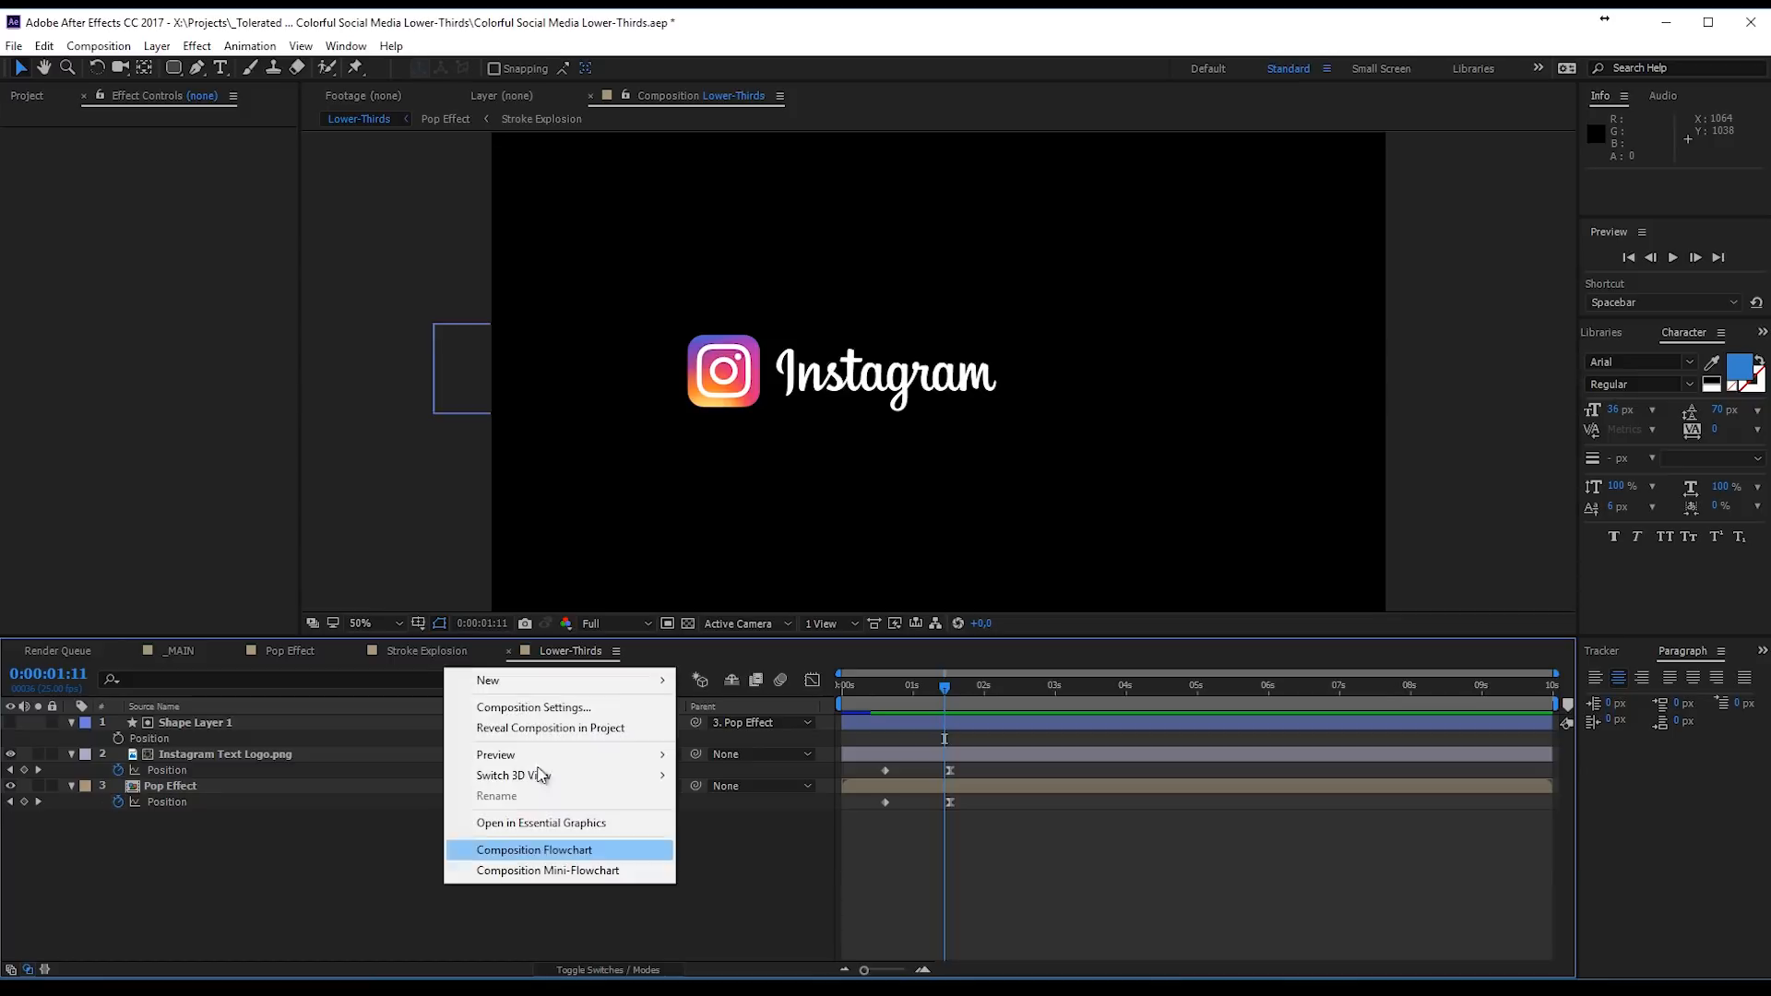
mouse_move(512, 687)
click(314, 725)
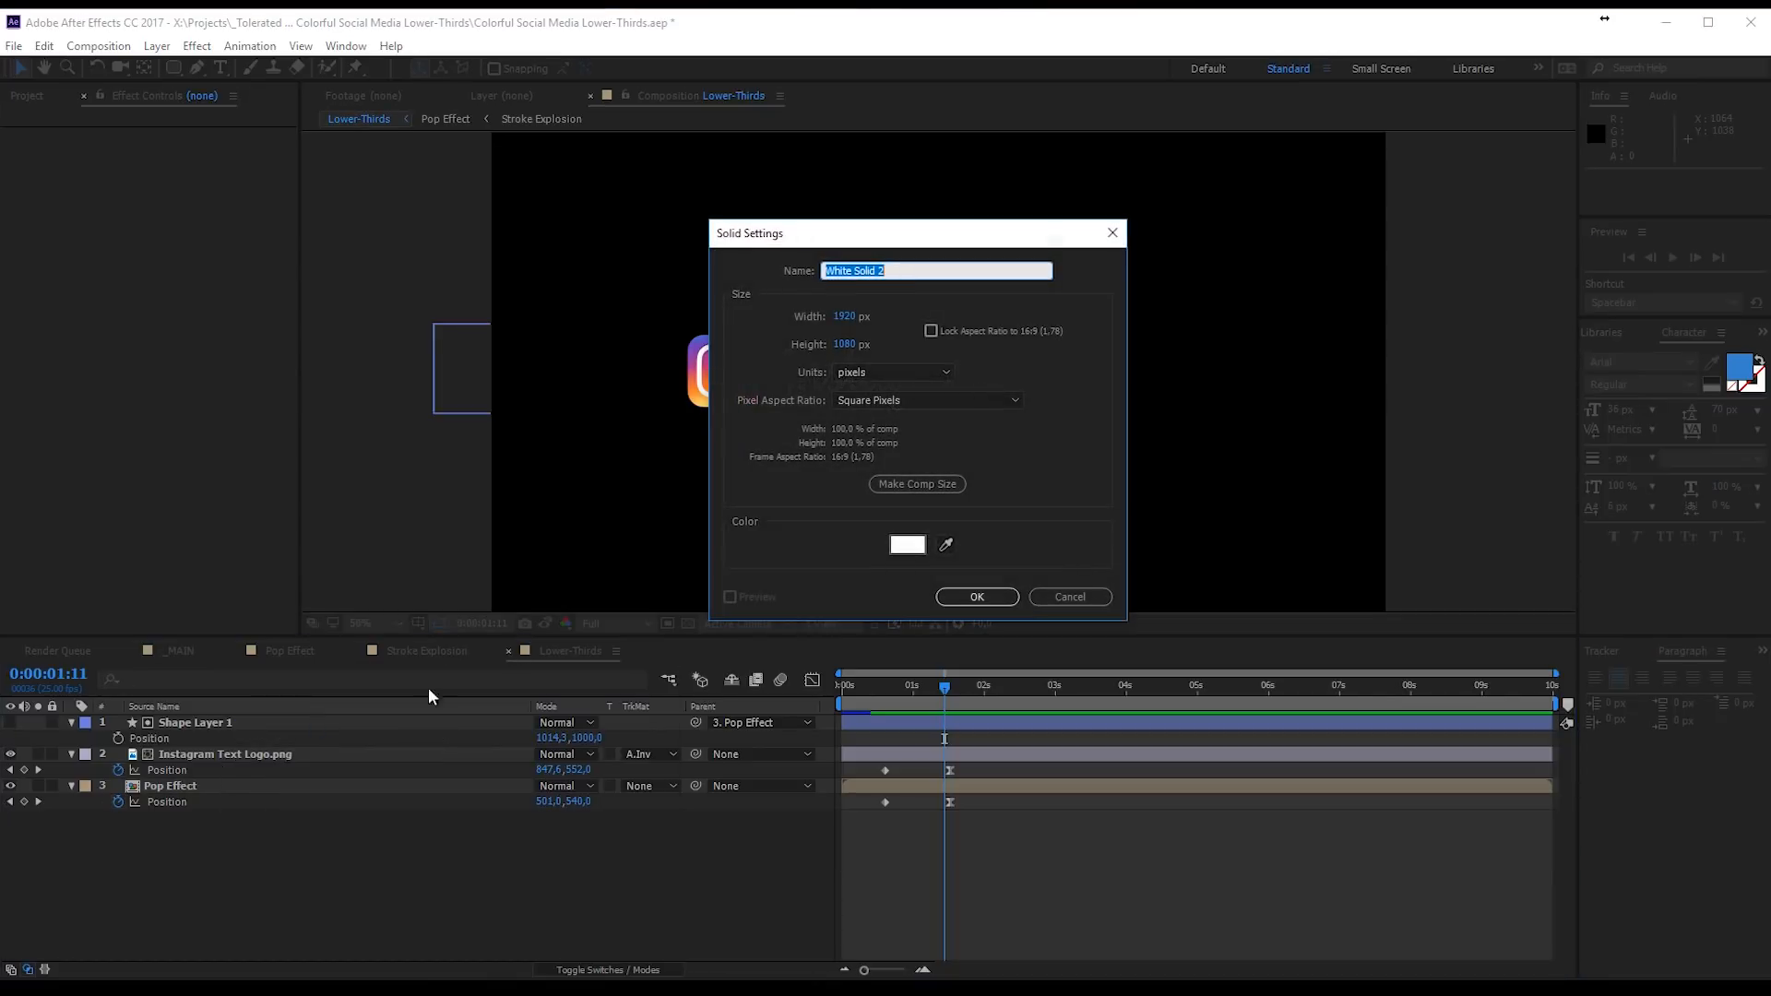
text(Stroke Flying)
click(976, 597)
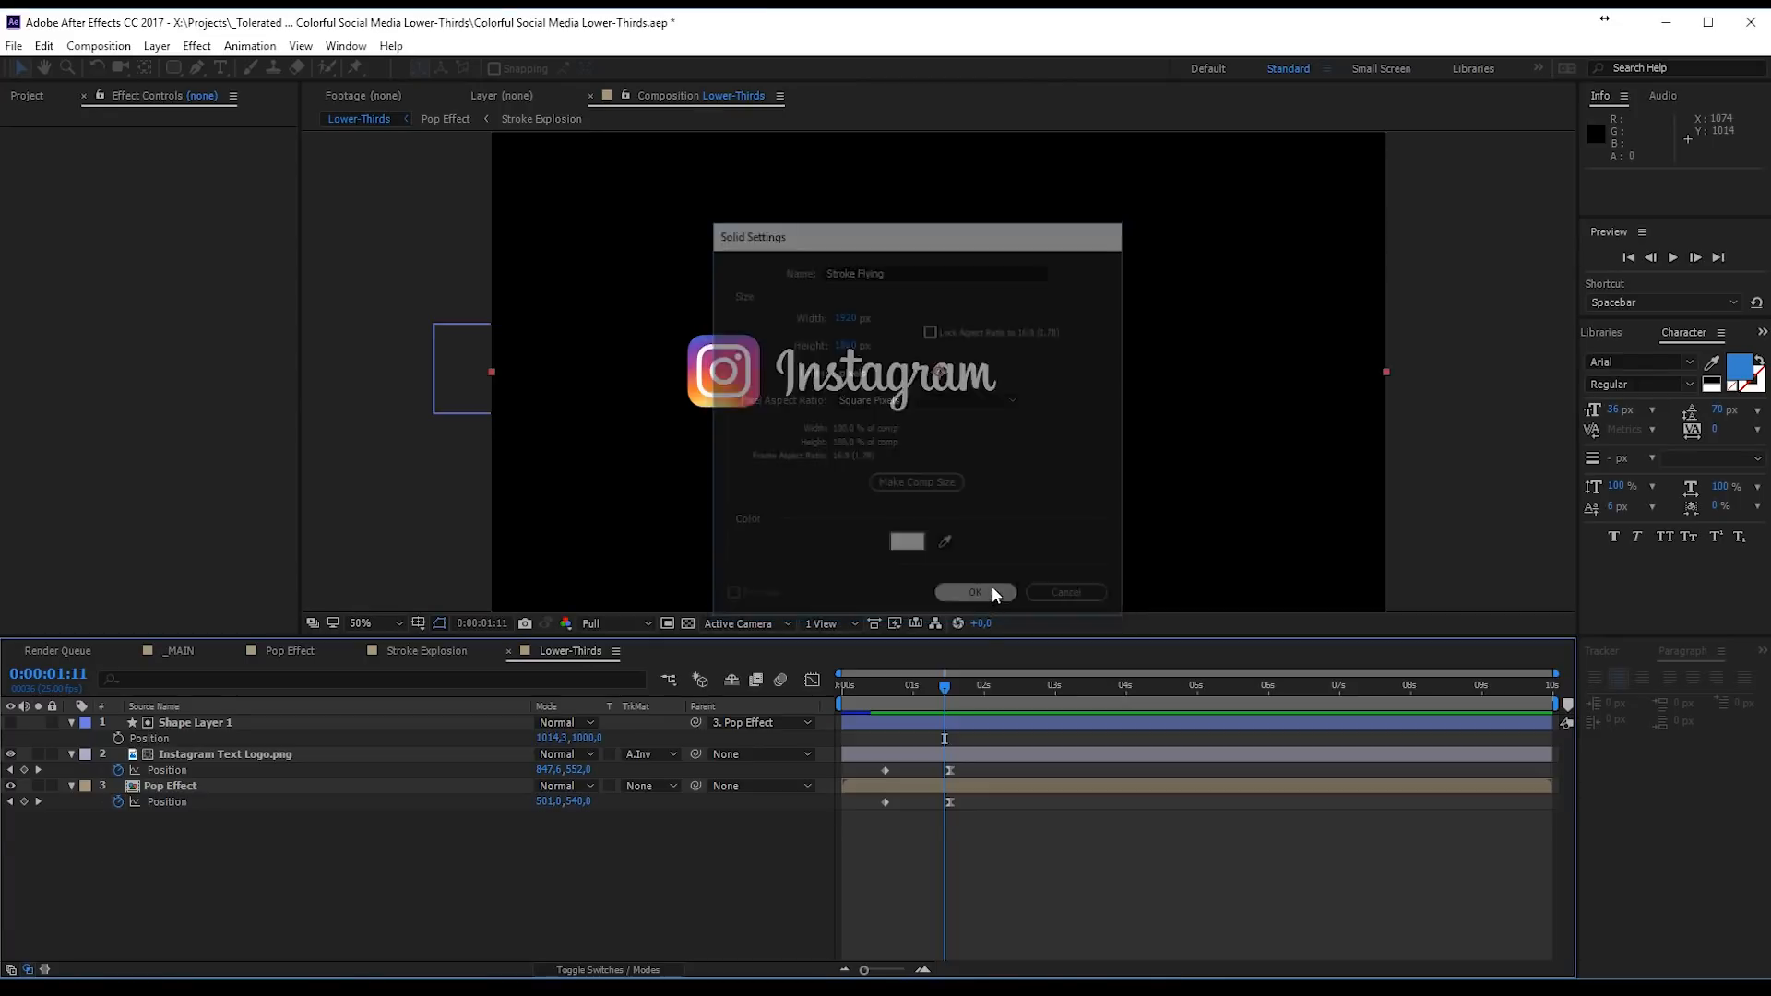
Step: Draw an open three-point curved mask path across the Stroke Flying solid with the Pen tool, arching up in the middle
click(198, 67)
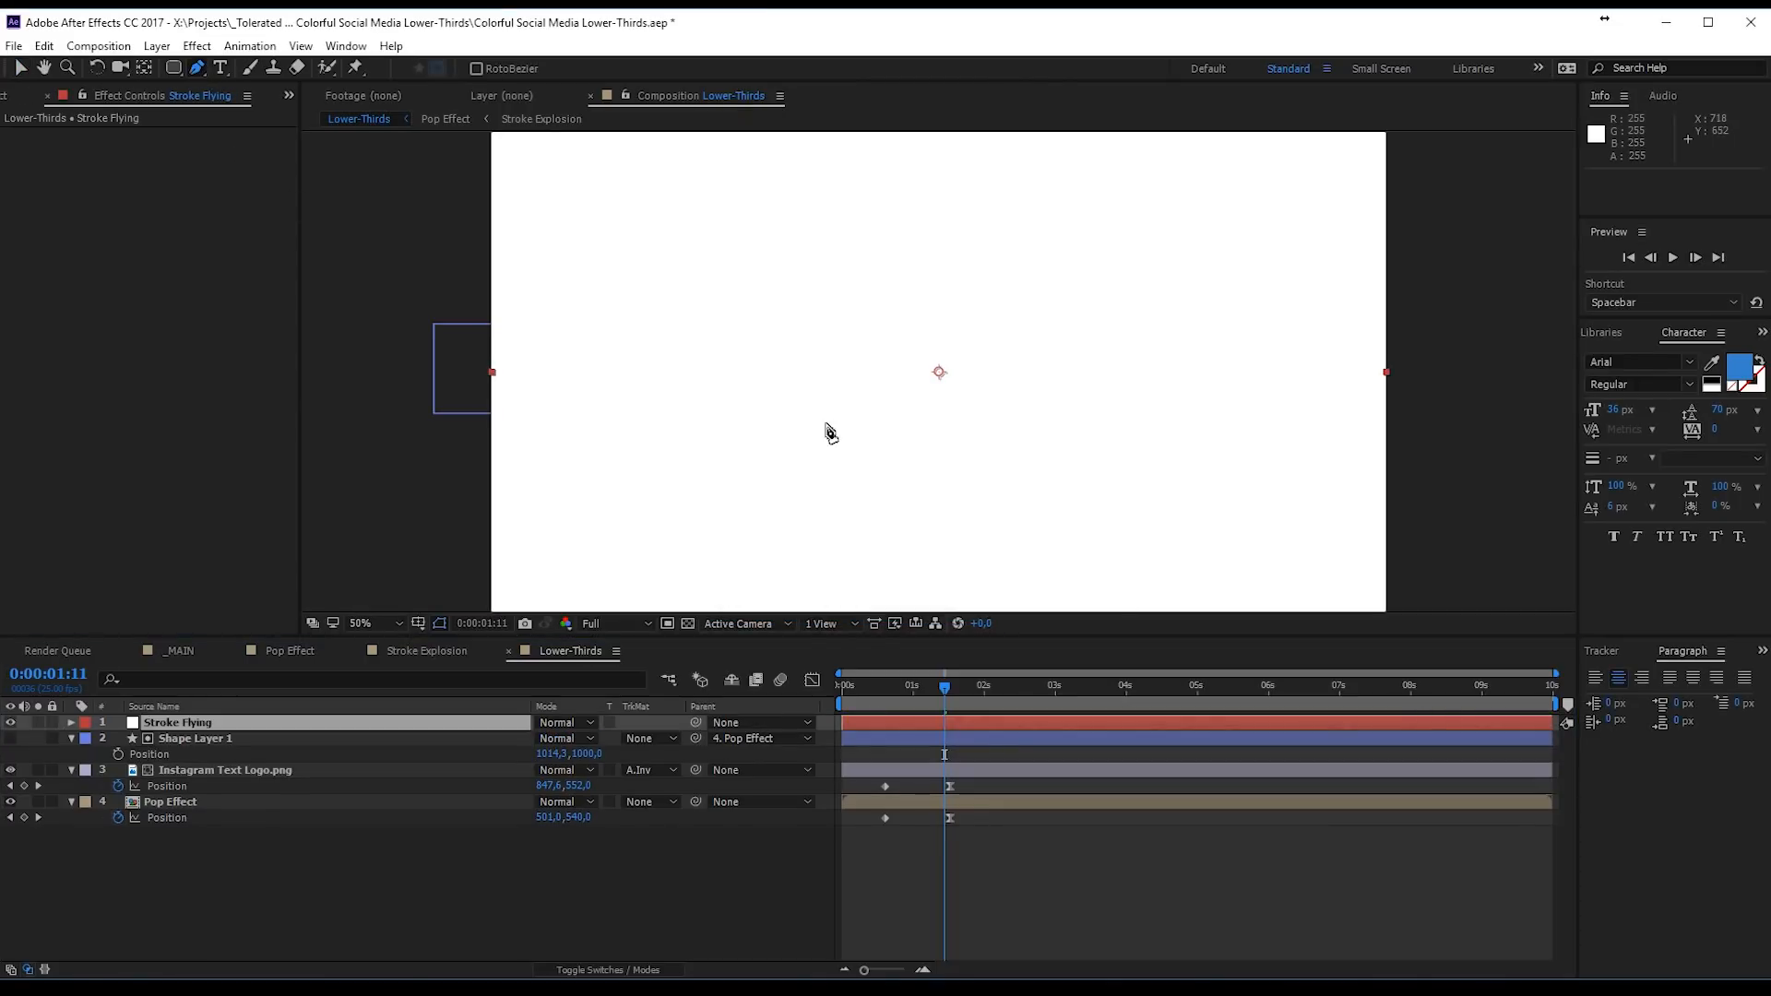
click(603, 347)
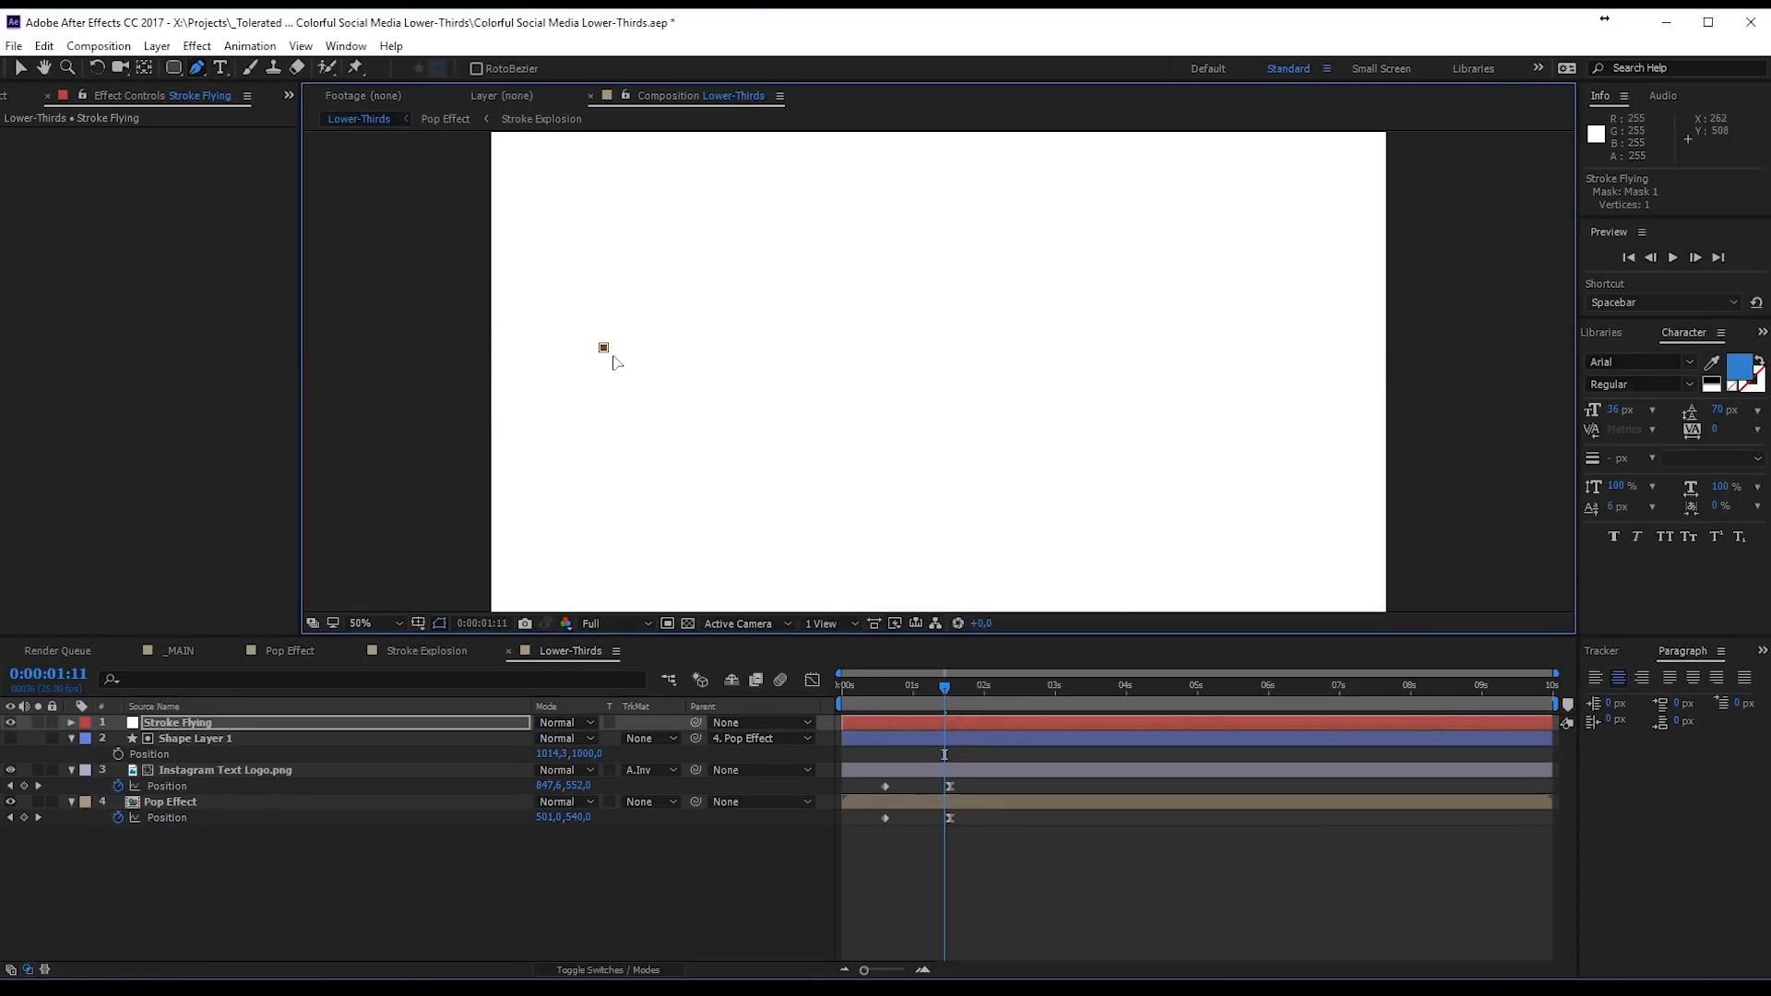
key(ctrl+z)
drag(610, 356, 715, 357)
drag(906, 287, 1035, 297)
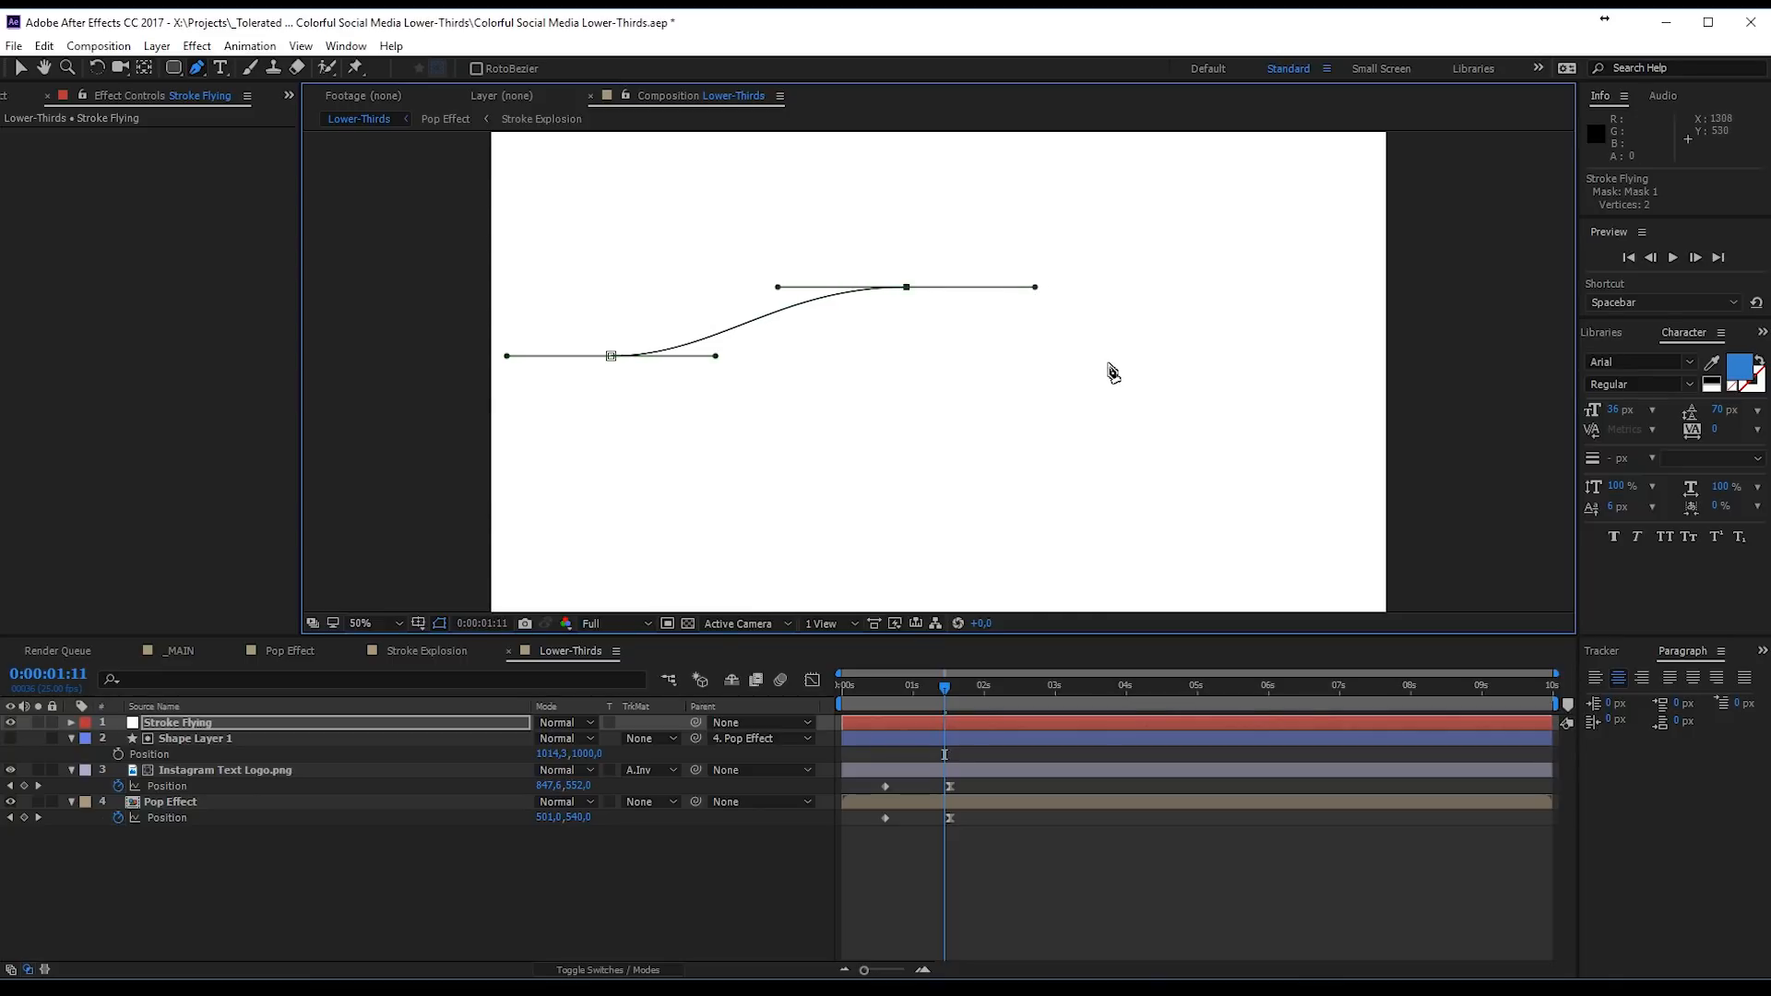
drag(1111, 366, 1246, 366)
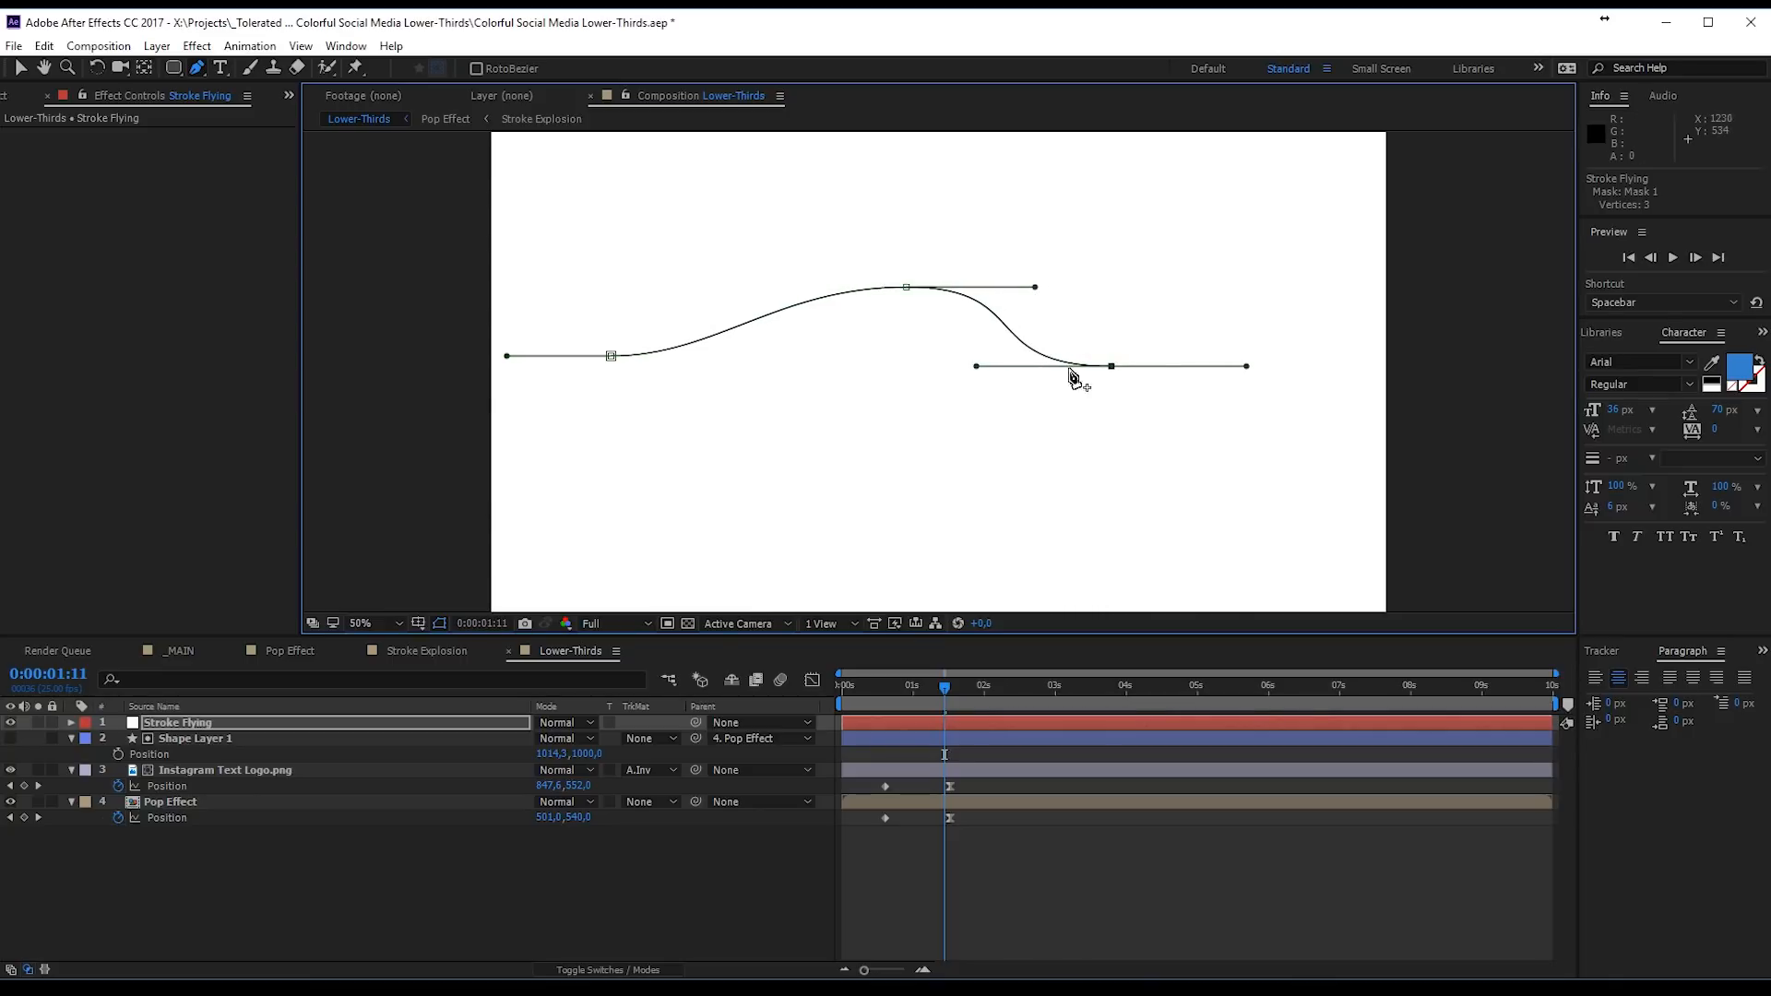
Step: Widen the Stroke Flying mask path by moving its two end points outward, and deselect the layer
click(20, 67)
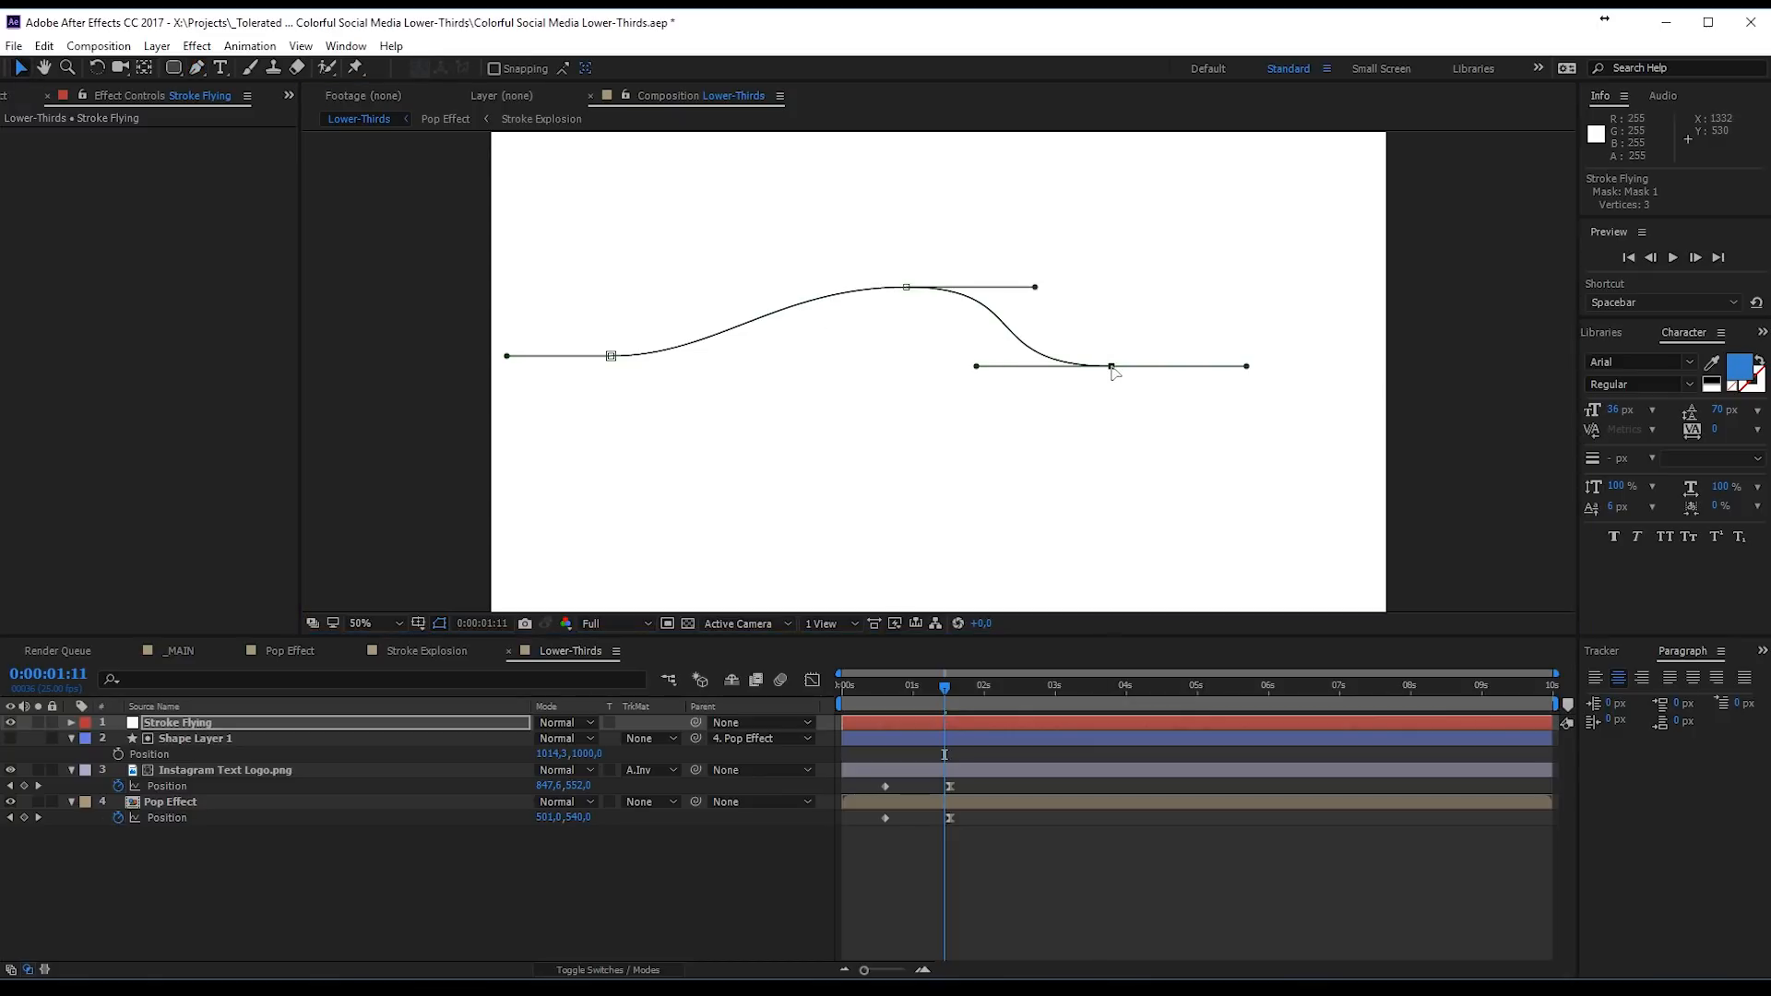
drag(1115, 371, 1266, 371)
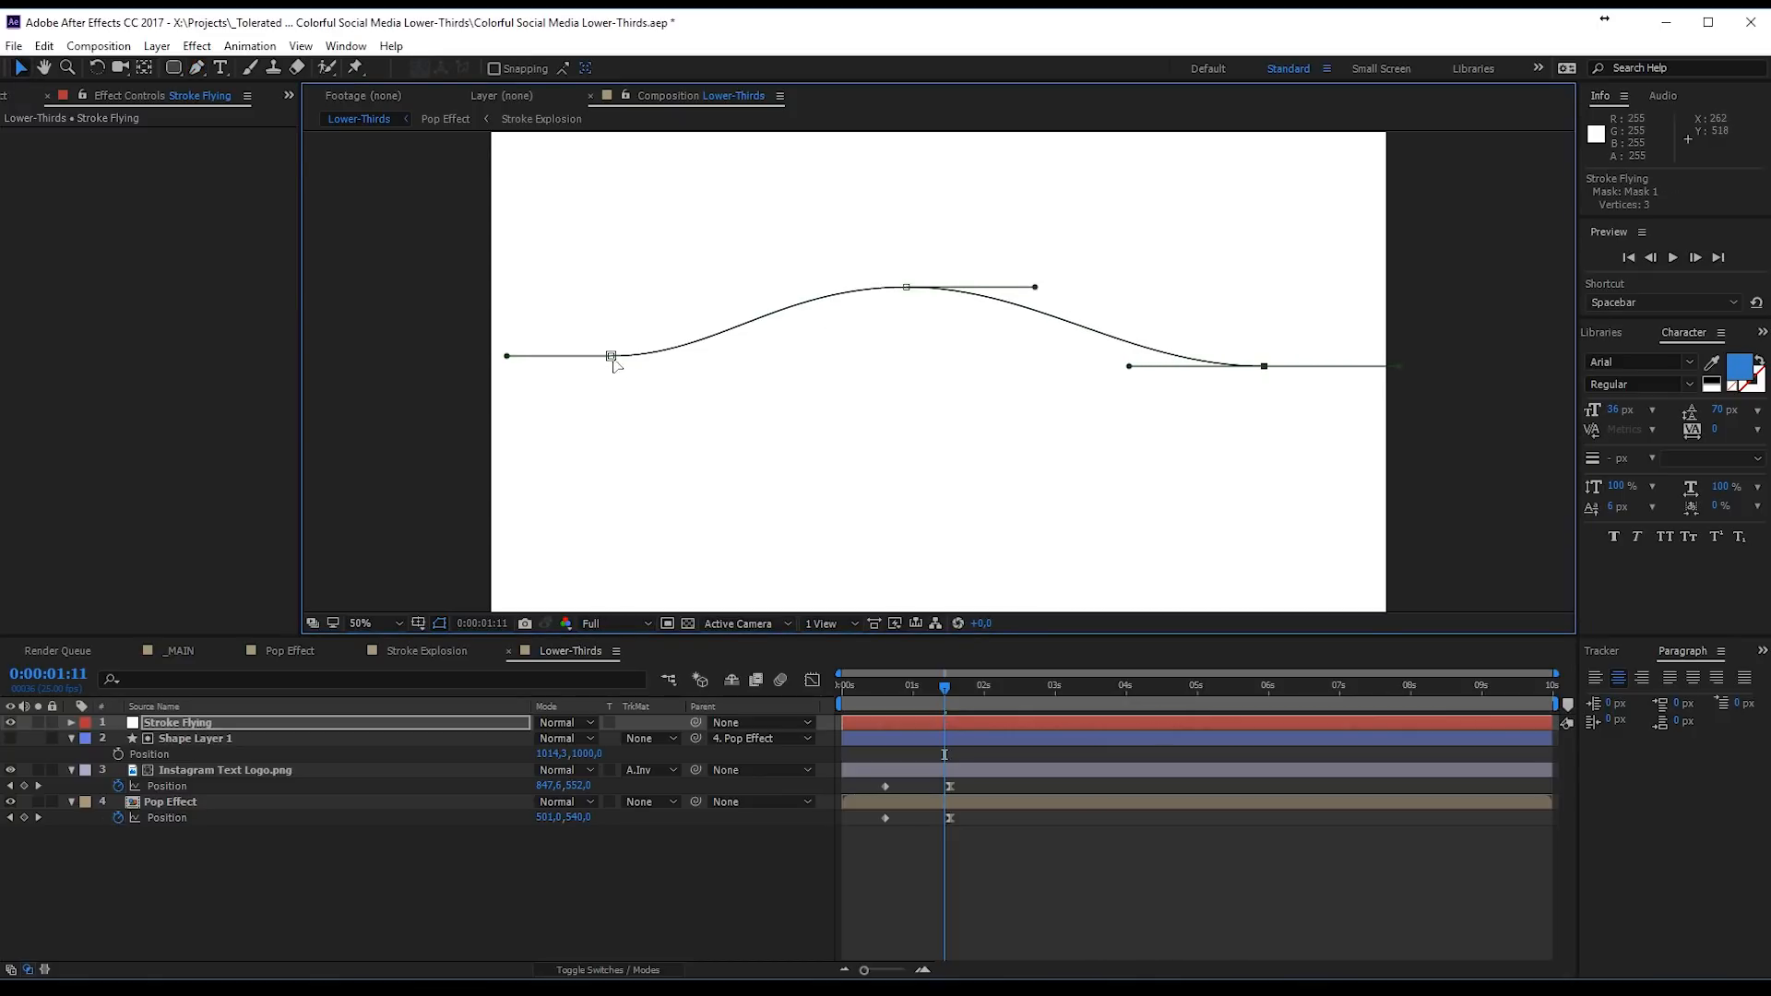
mouse_move(616, 364)
mouse_down()
mouse_move(692, 358)
mouse_move(653, 358)
mouse_up()
click(716, 881)
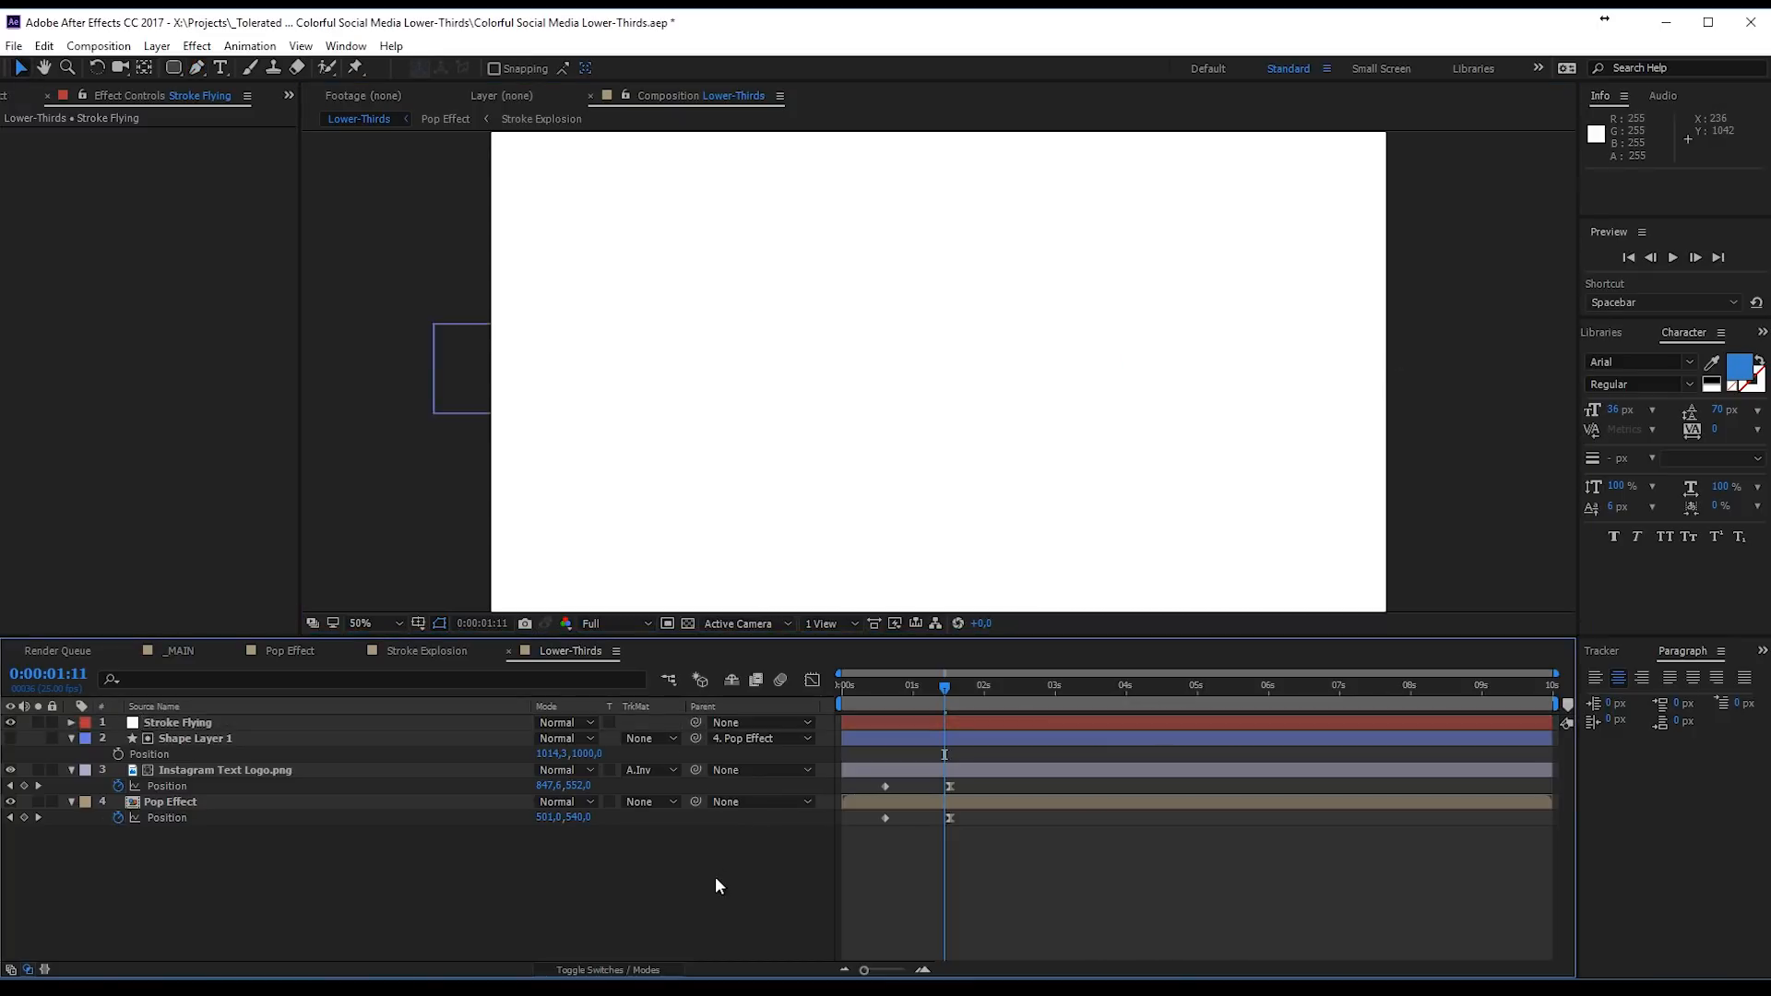
Step: Search the effects for "stroke" and apply the Generate Stroke effect to the Stroke Flying layer
click(981, 725)
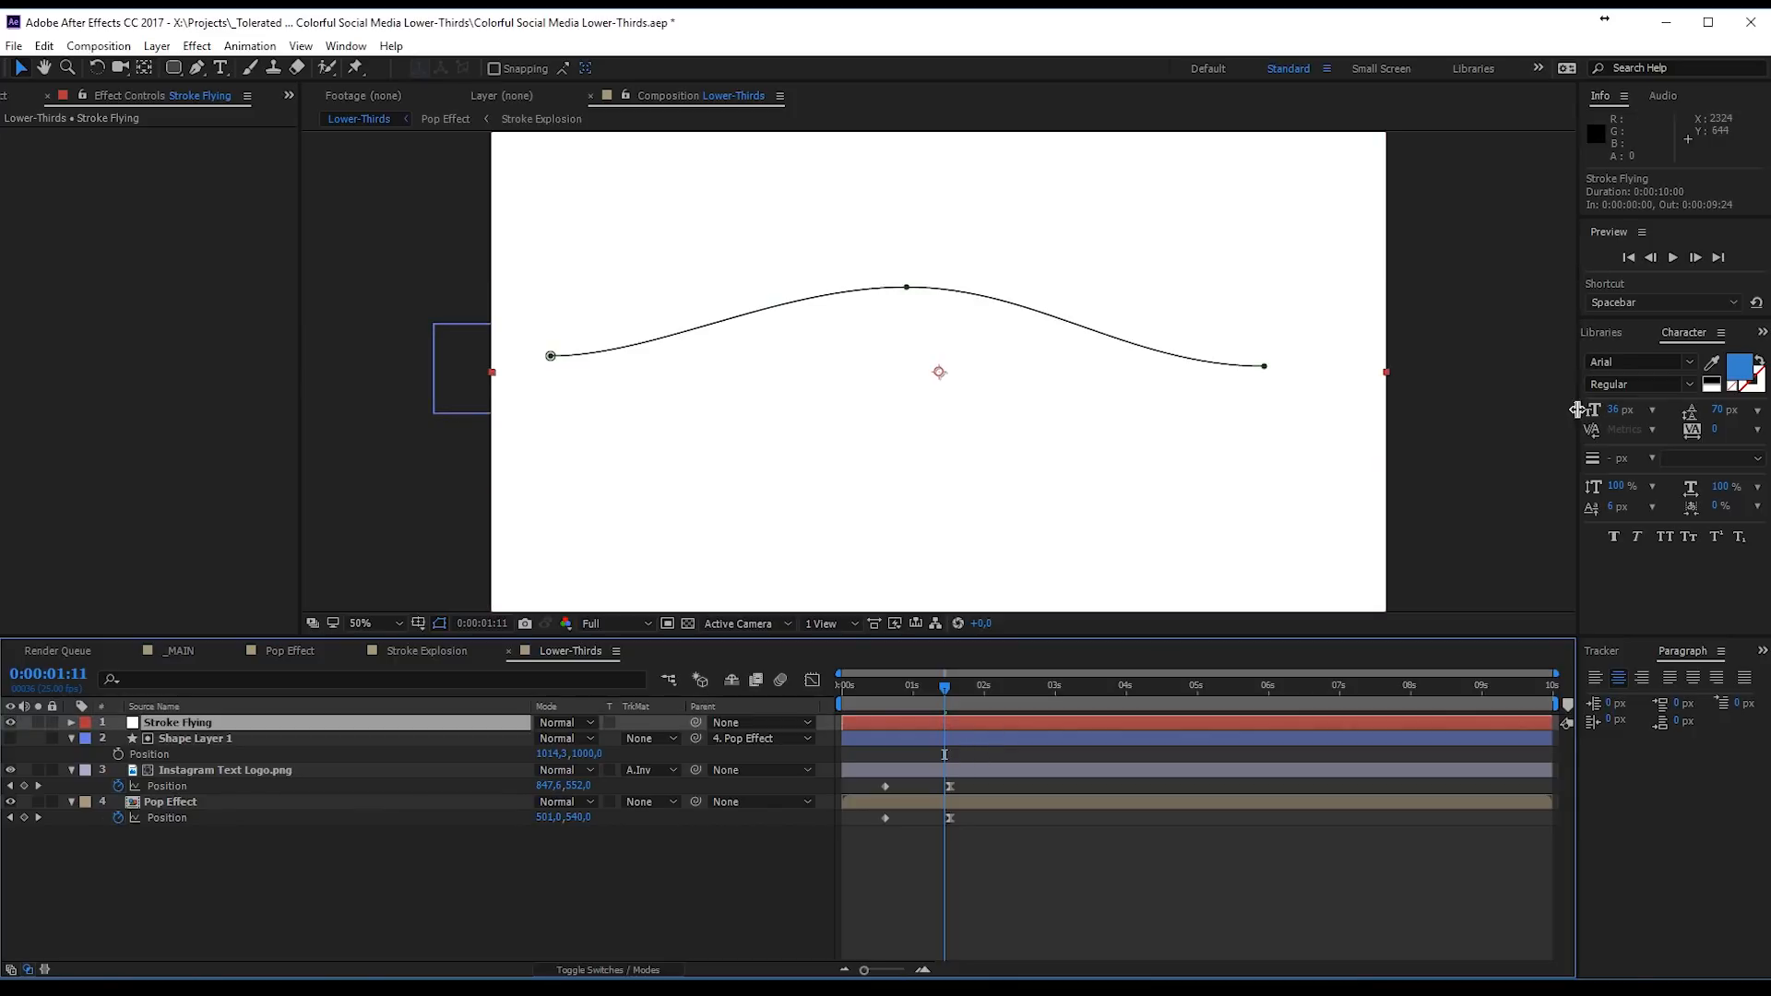
click(1609, 328)
click(1601, 331)
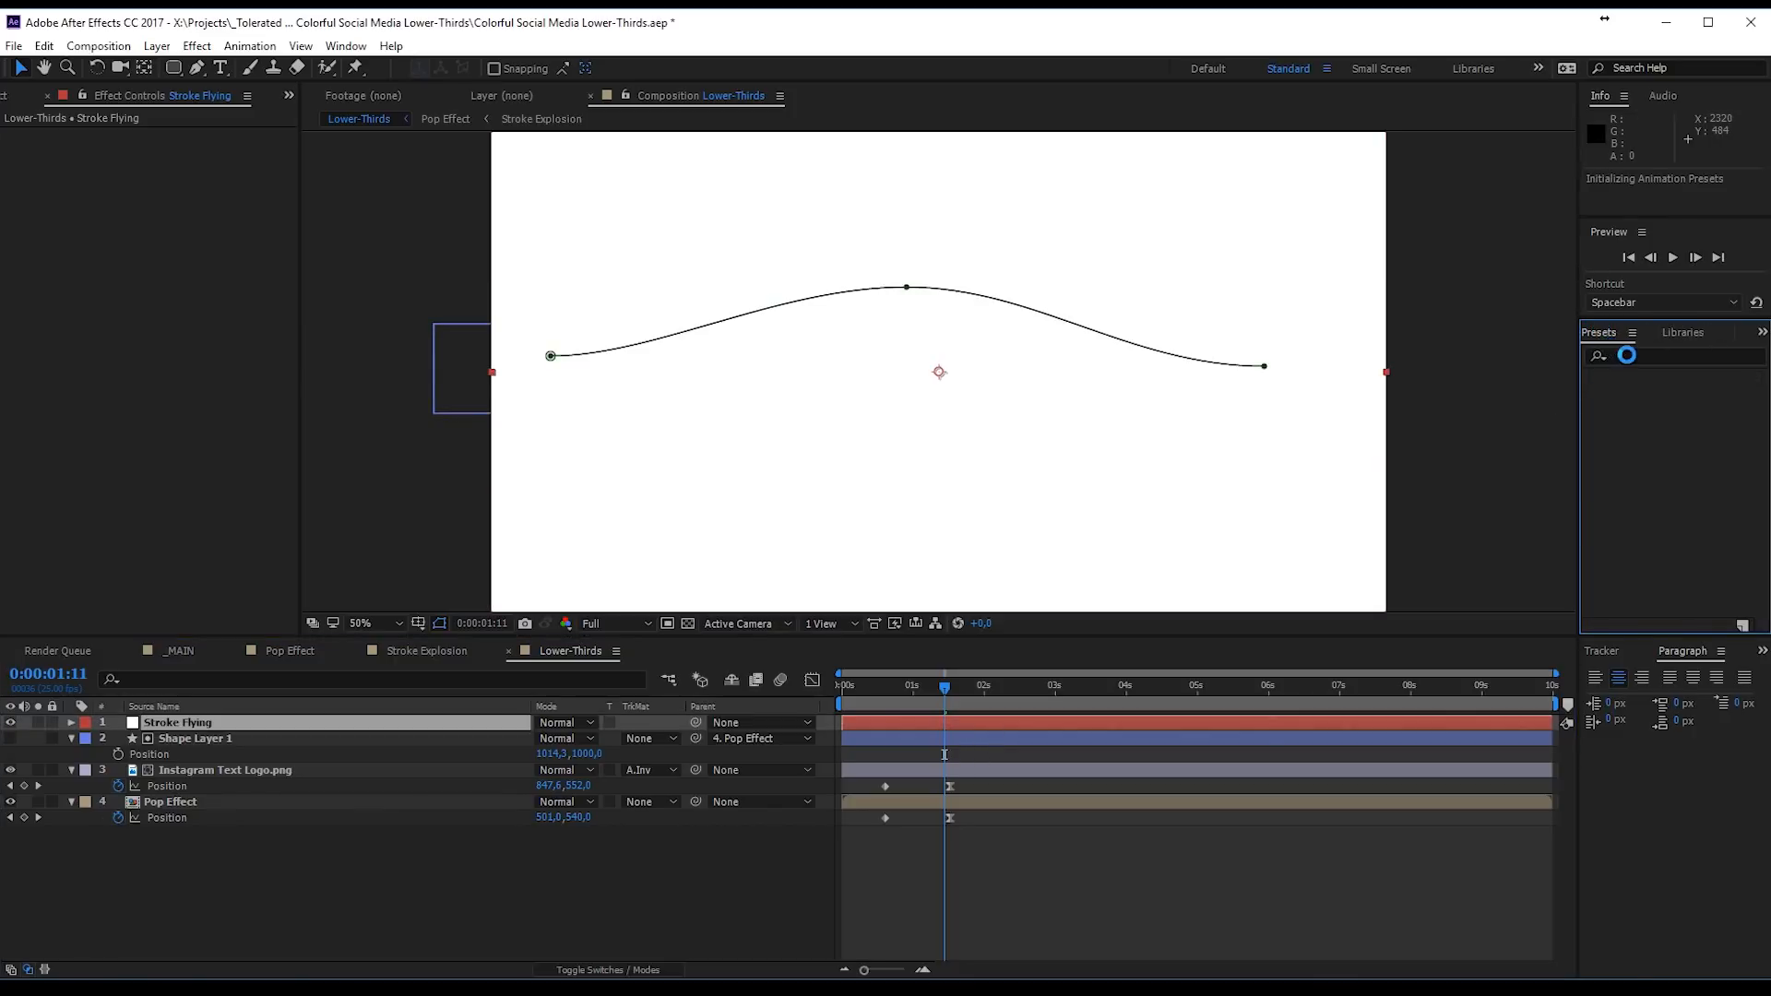
click(1638, 355)
text(stroke)
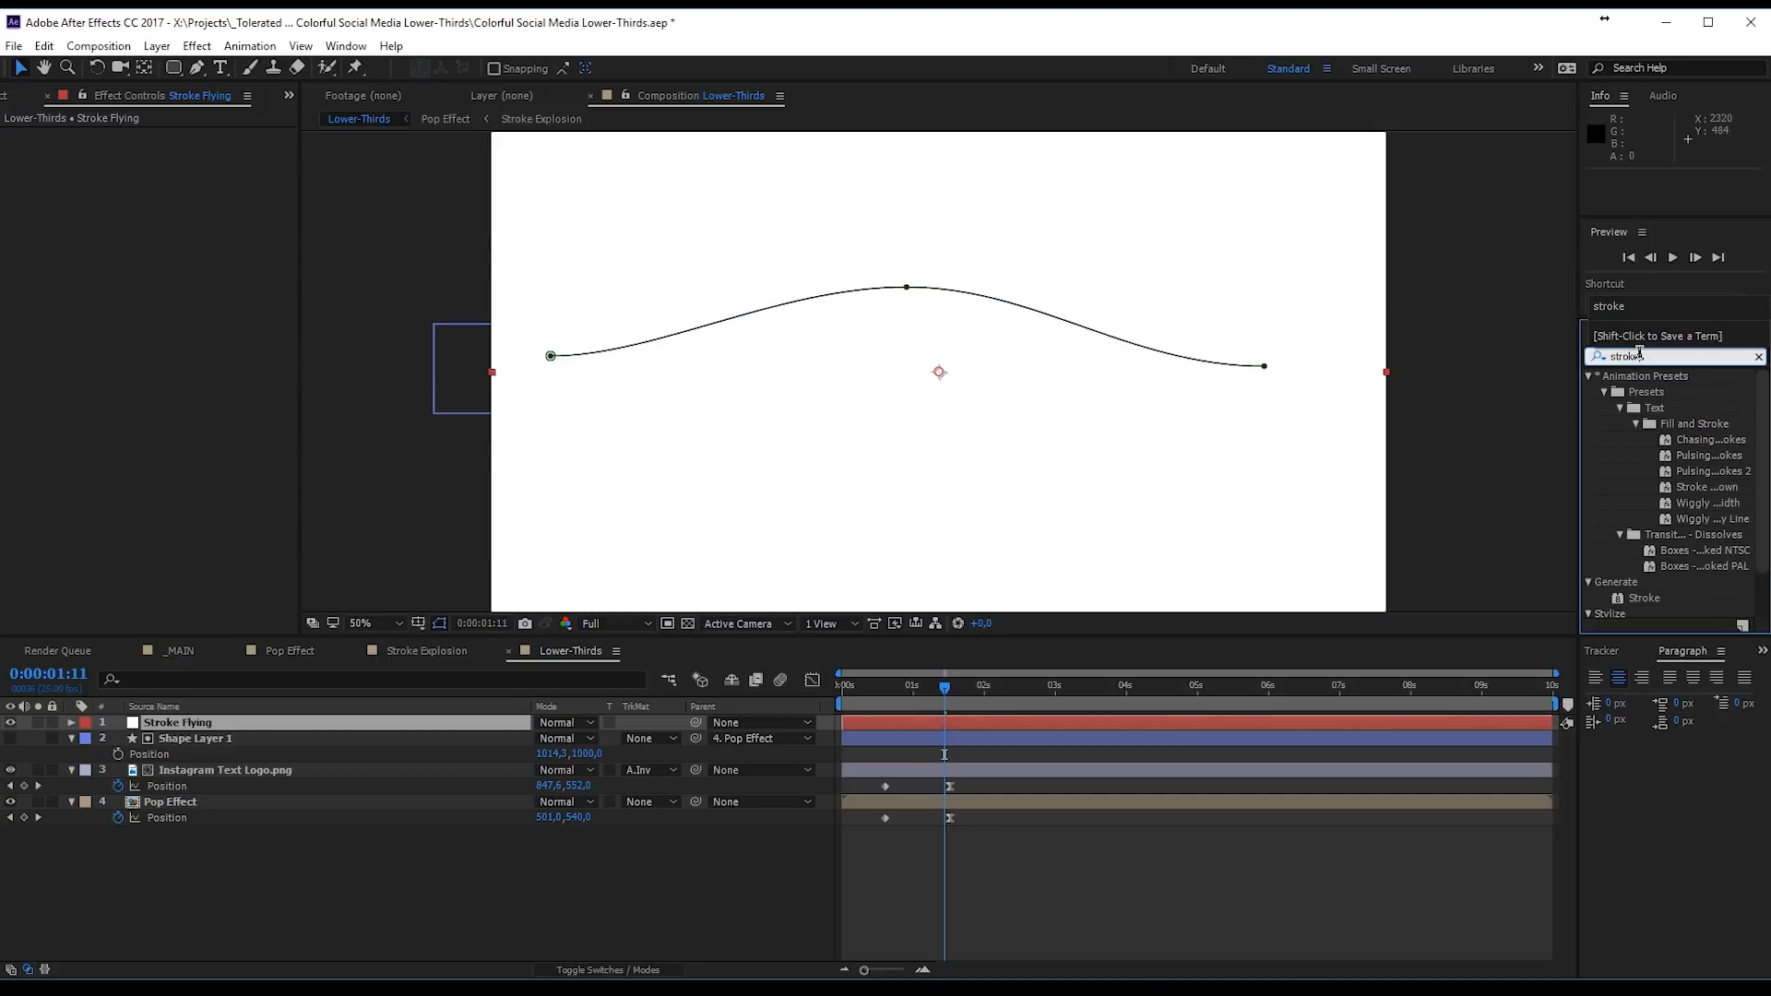
drag(1647, 599, 1175, 718)
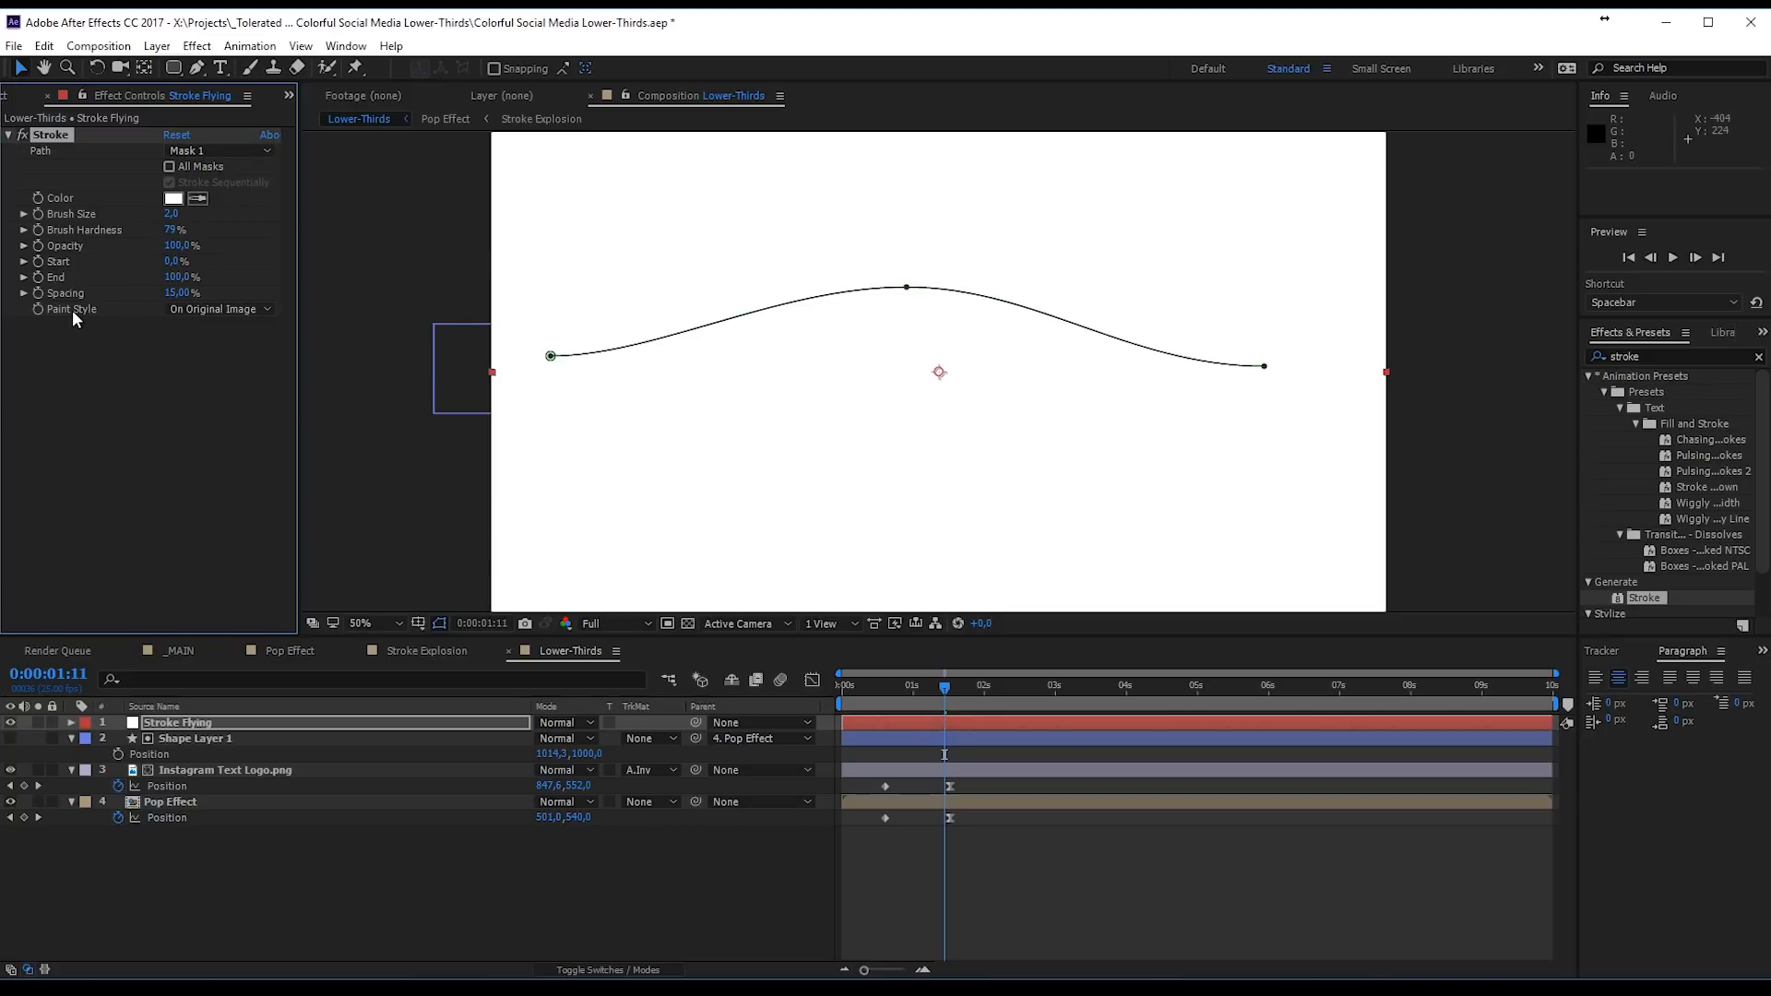
Step: Set the stroke's paint style to On Transparent, brush size to 8.3, and sample its color from the logo's blue-violet edge
click(212, 310)
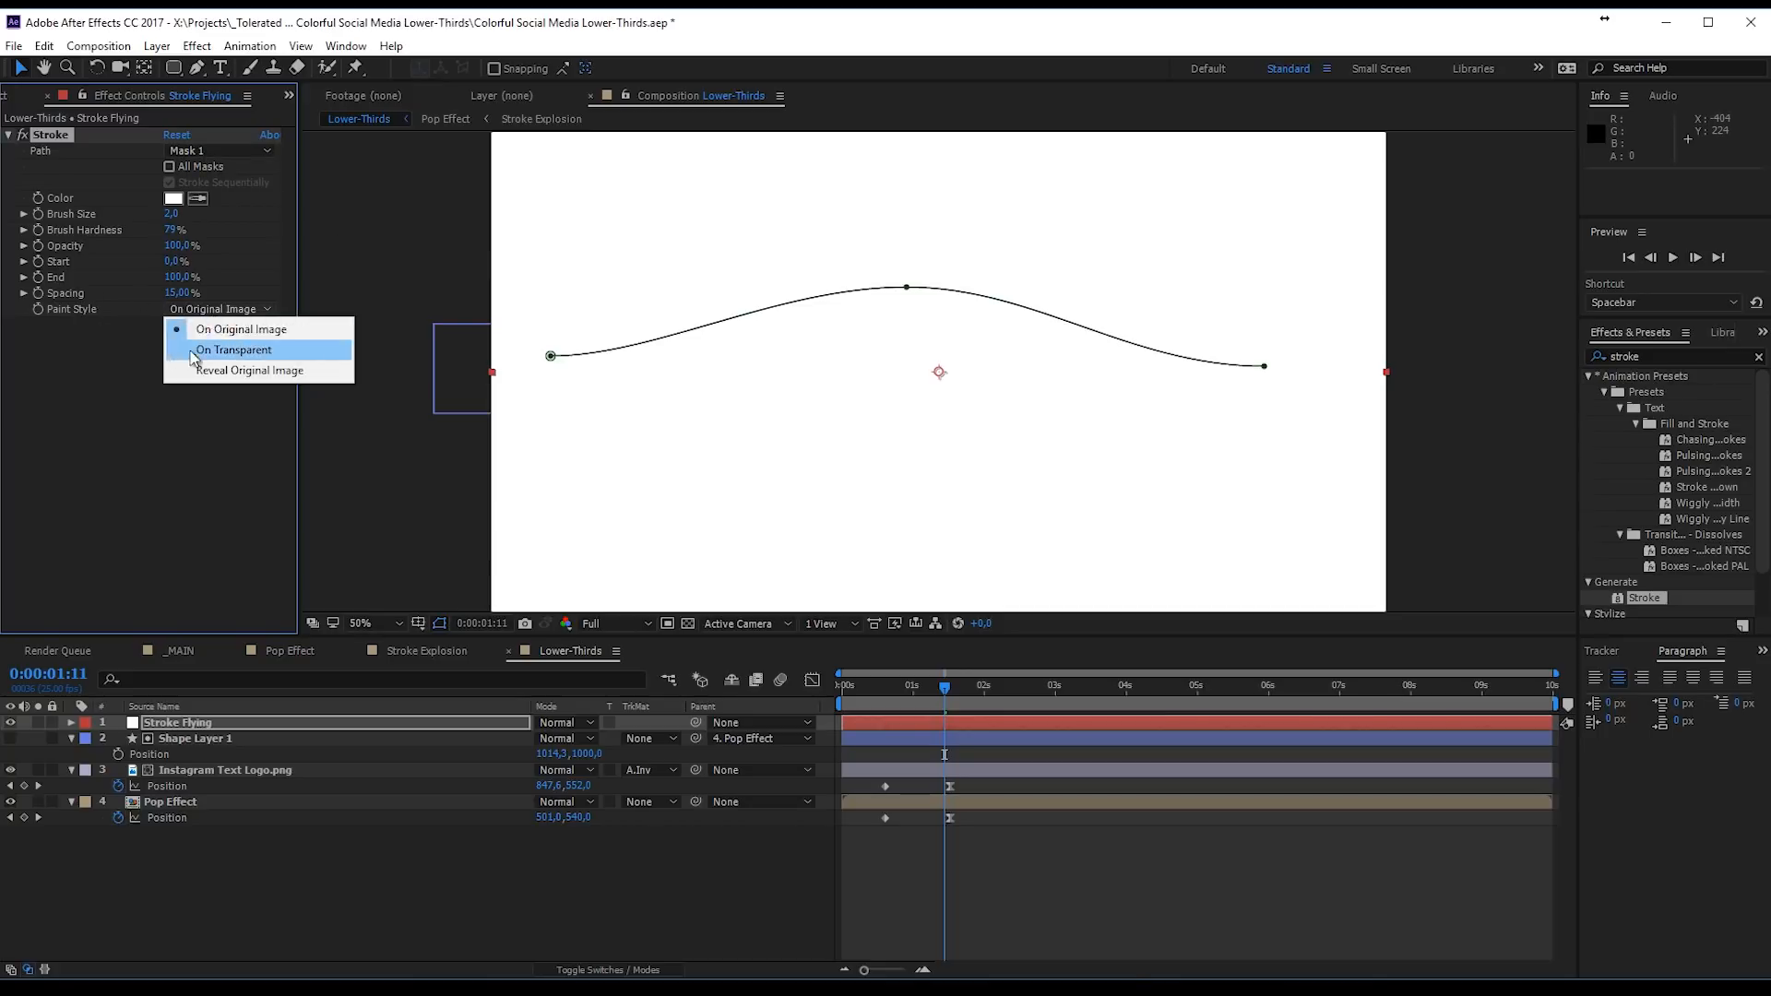
click(208, 351)
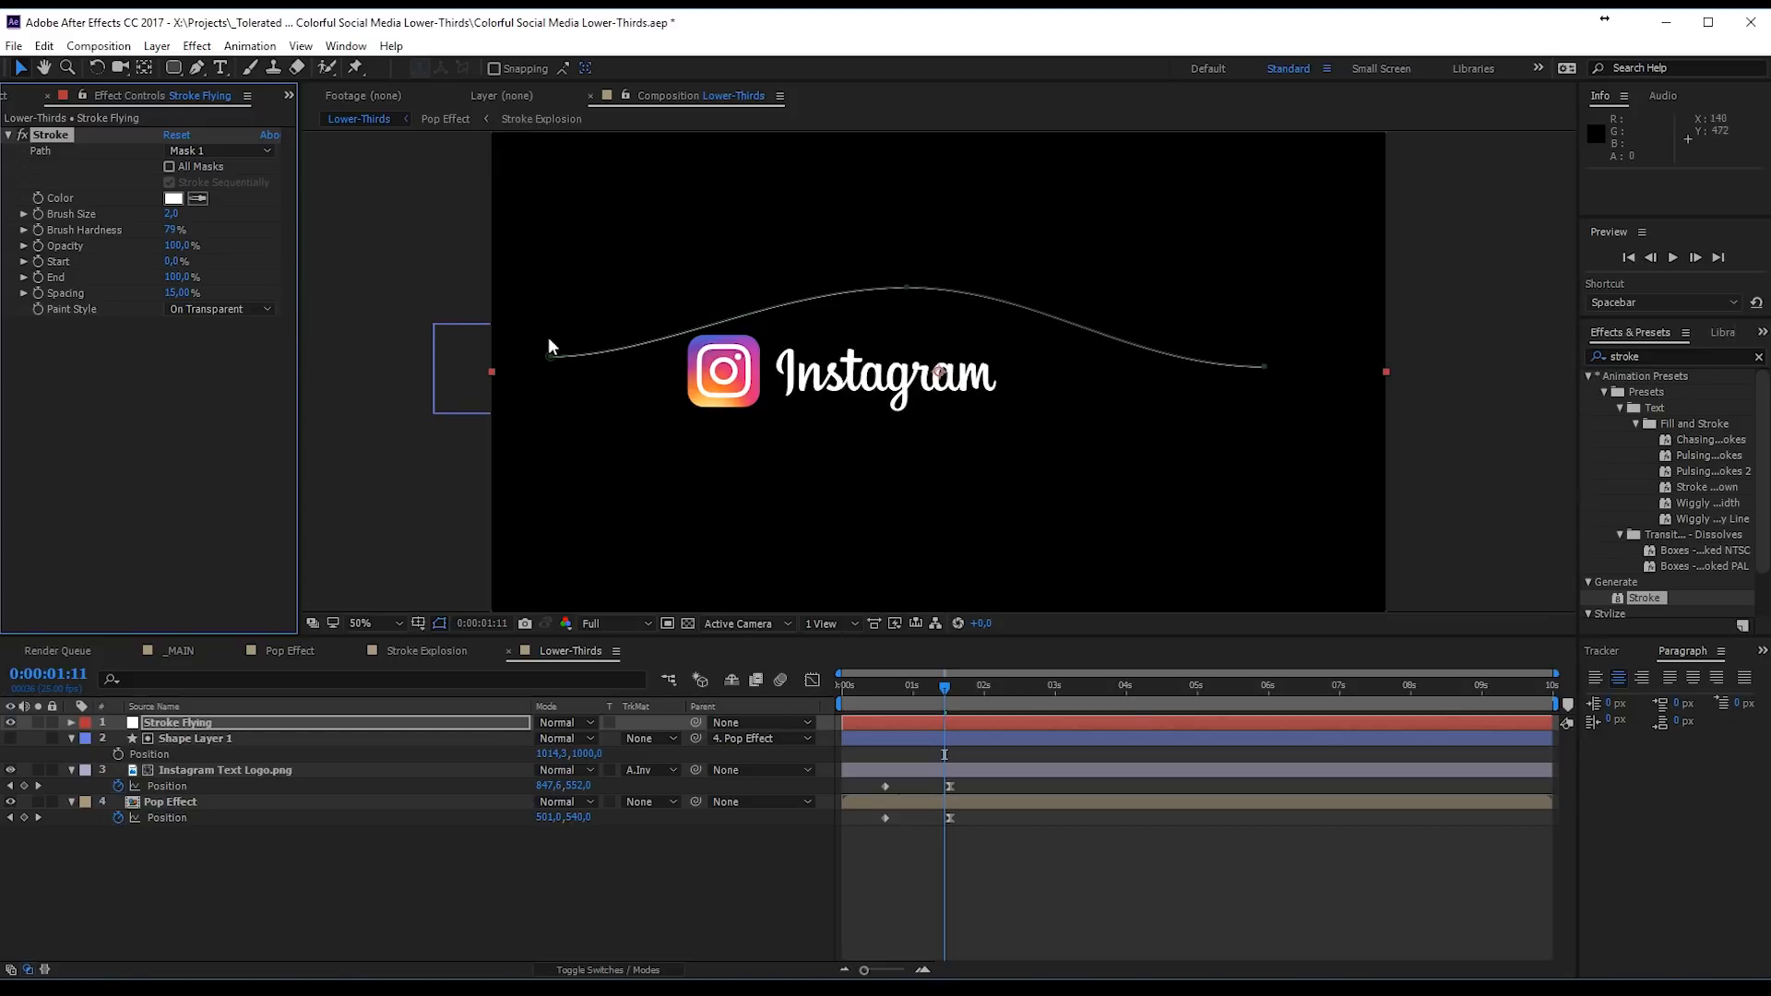
drag(171, 213, 220, 216)
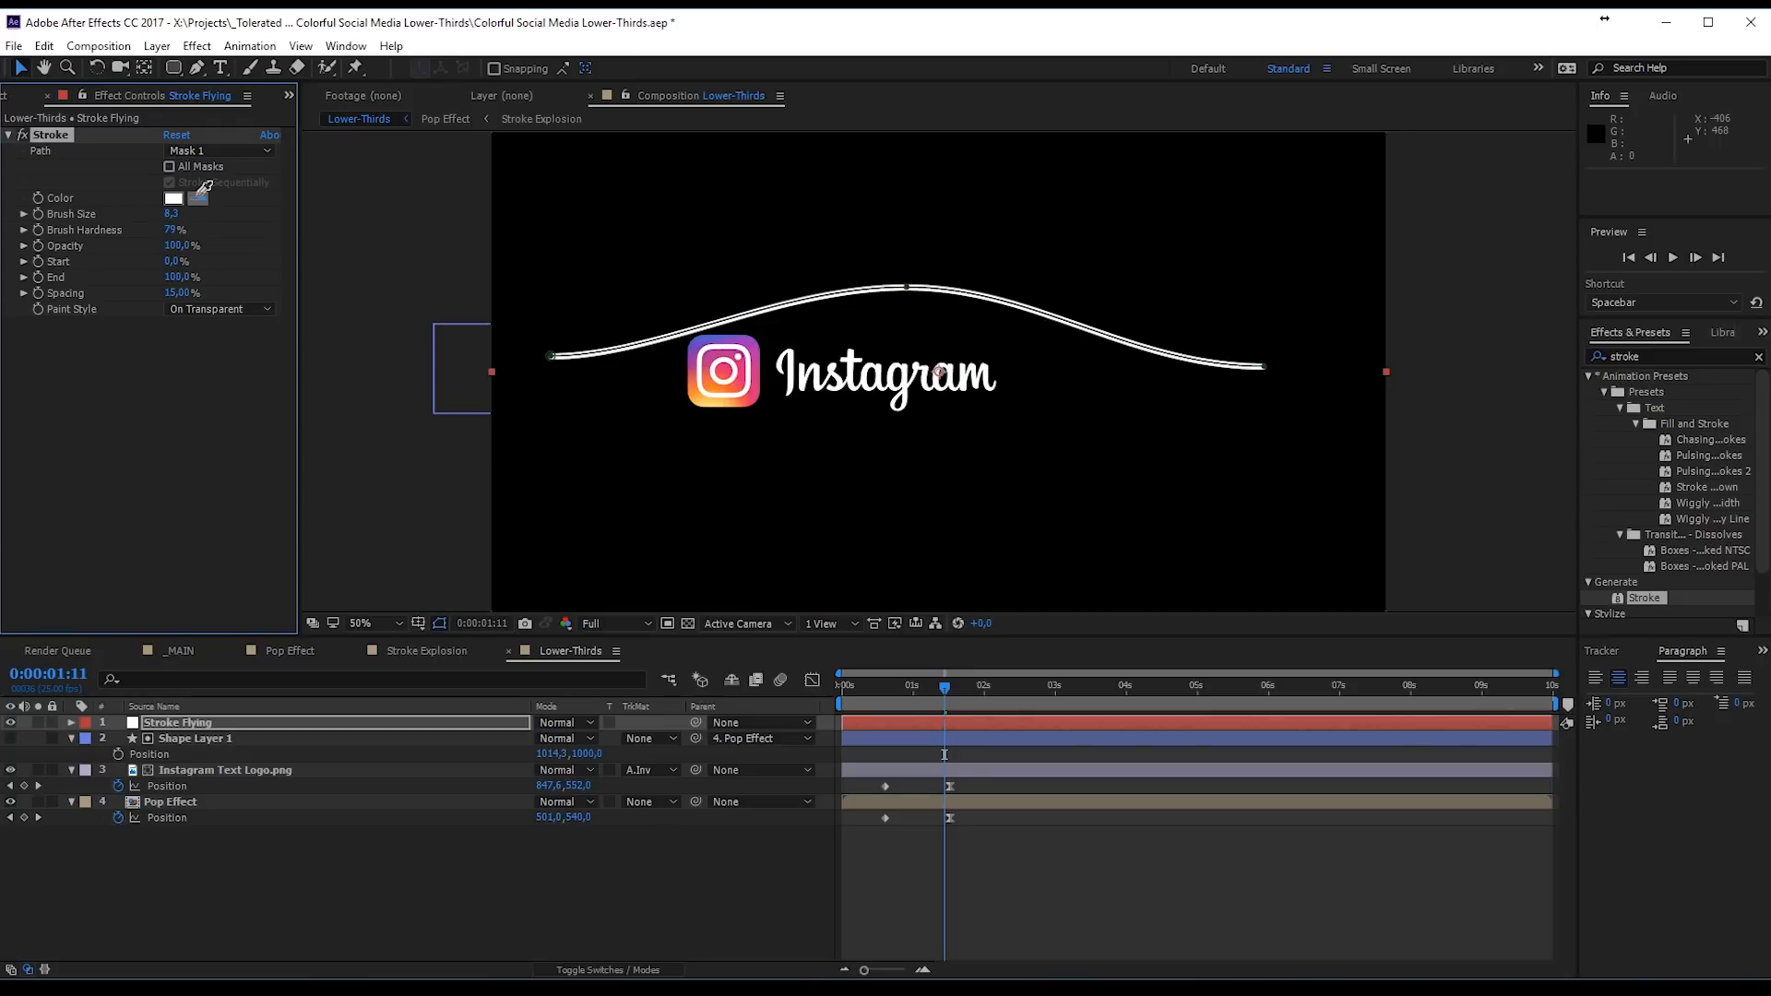
click(702, 334)
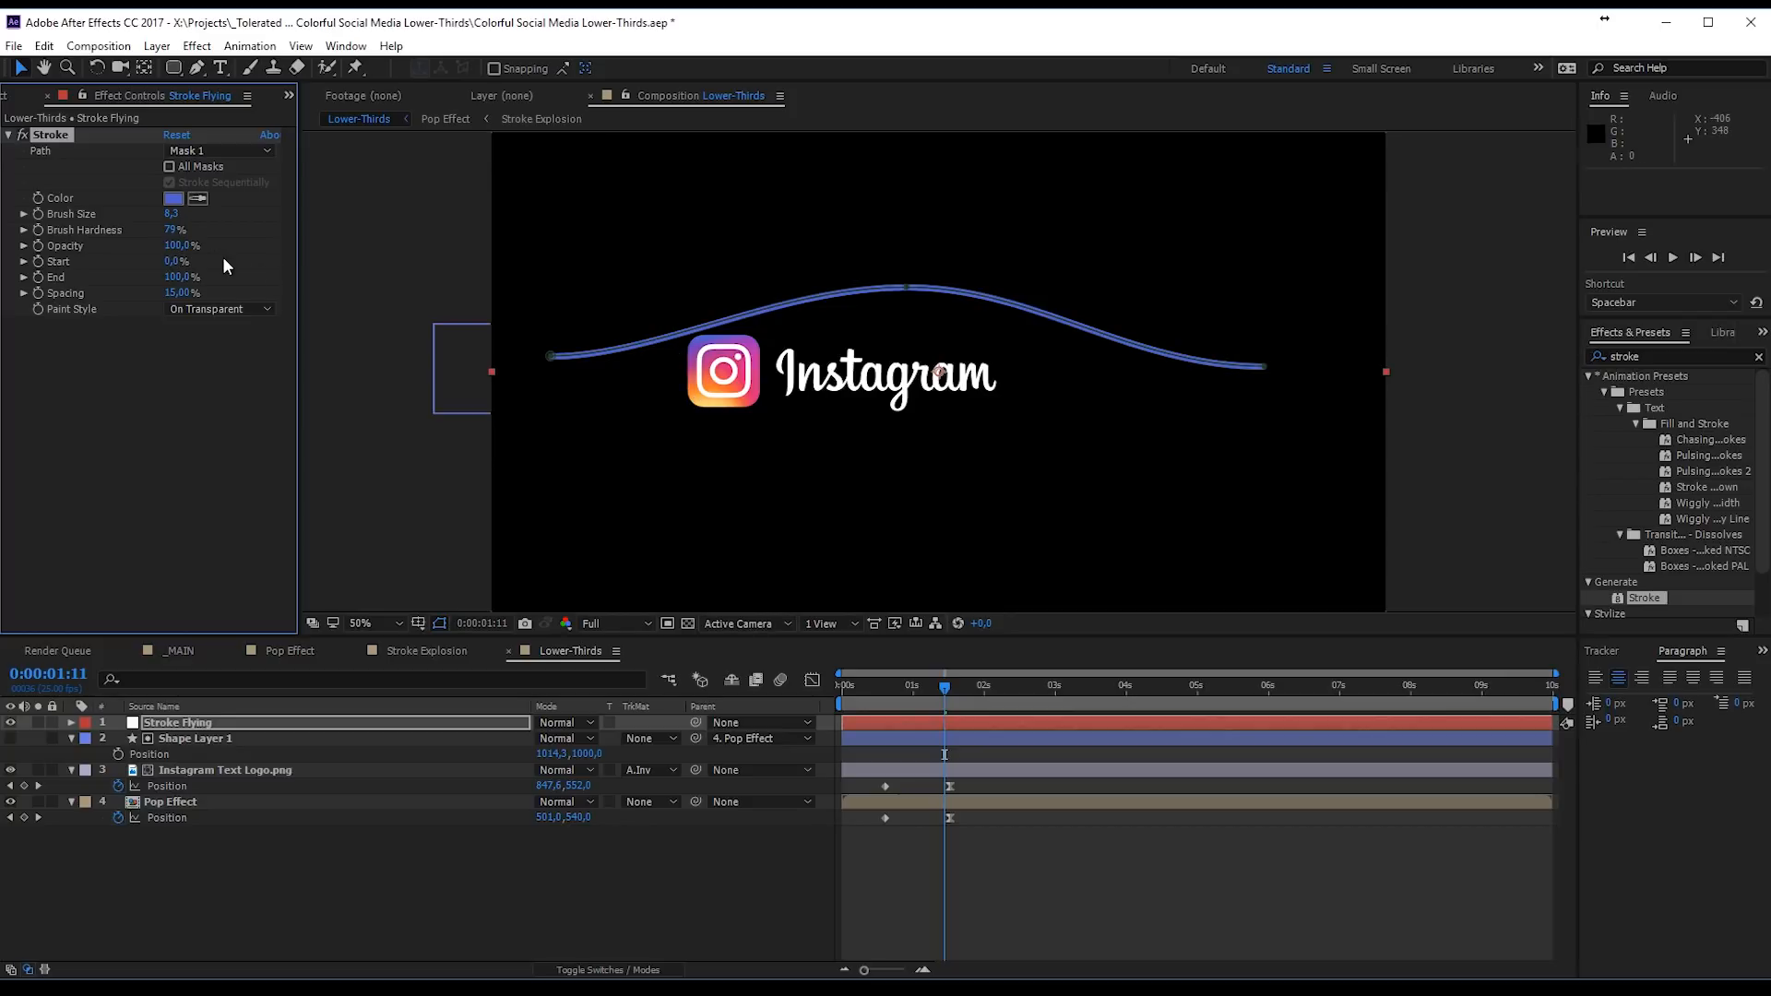
Step: Undo the trial opacity change, set the stroke's End to 0%, and start keyframing Start and End at 0:00:01:11
drag(182, 245, 84, 271)
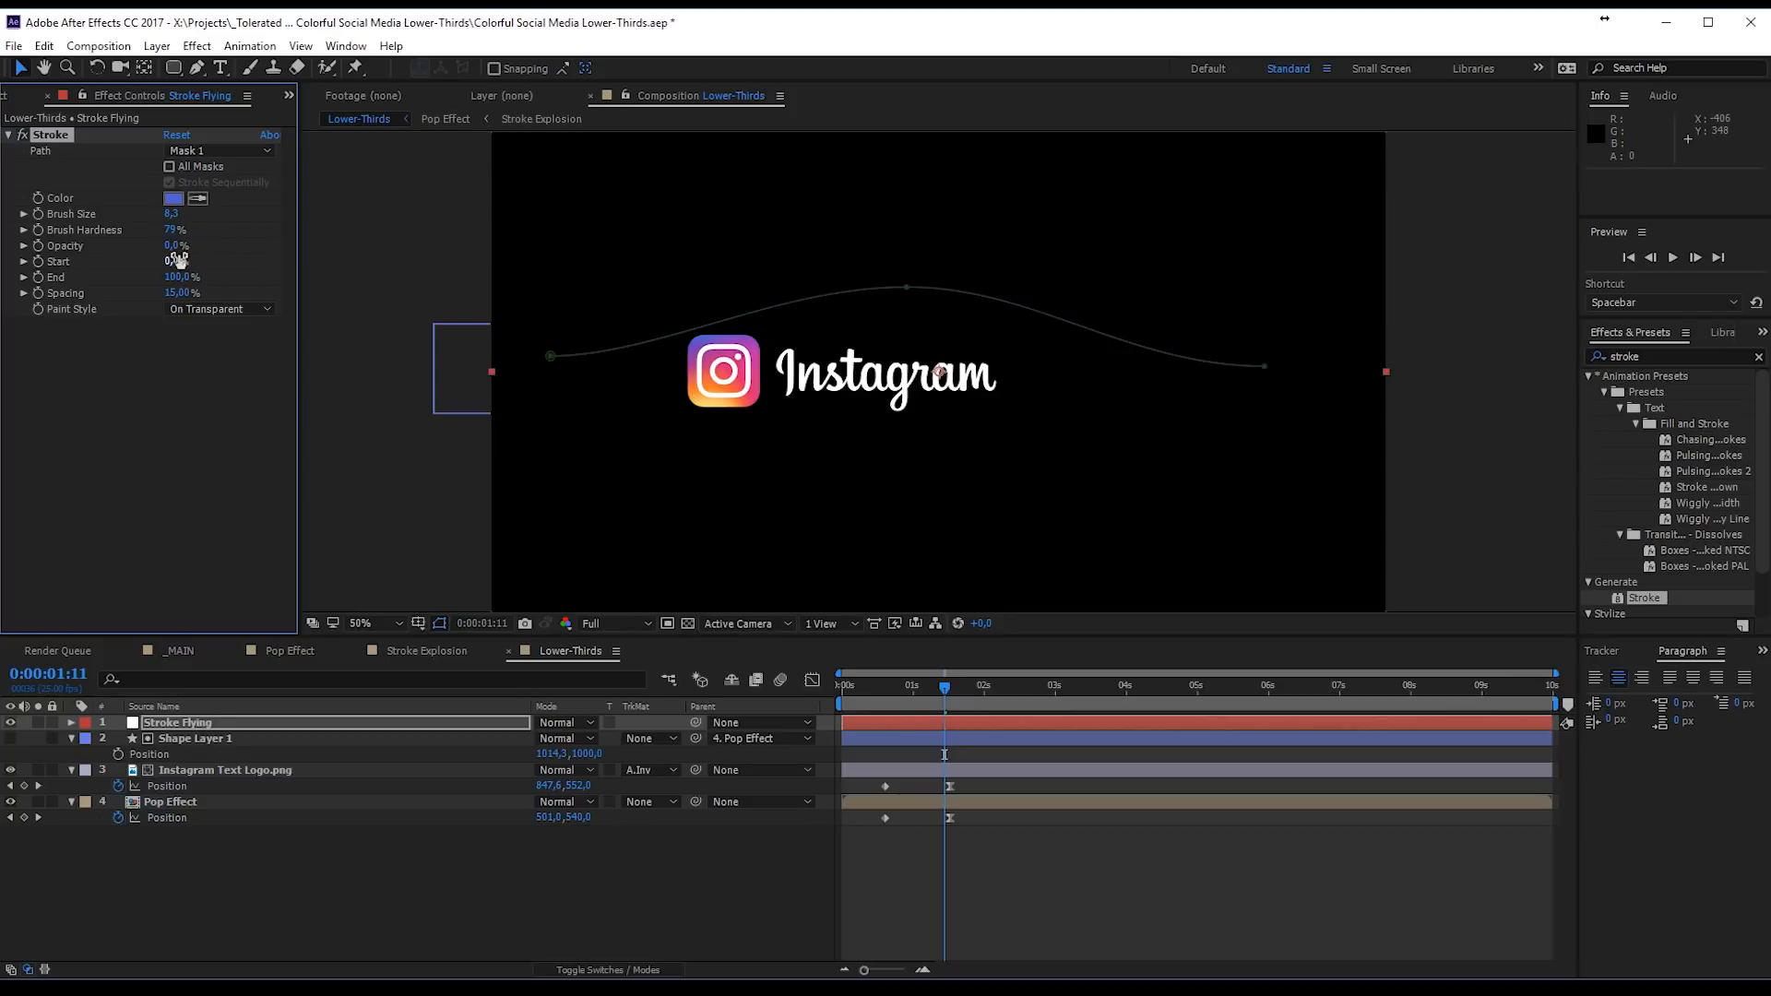
key(ctrl+z)
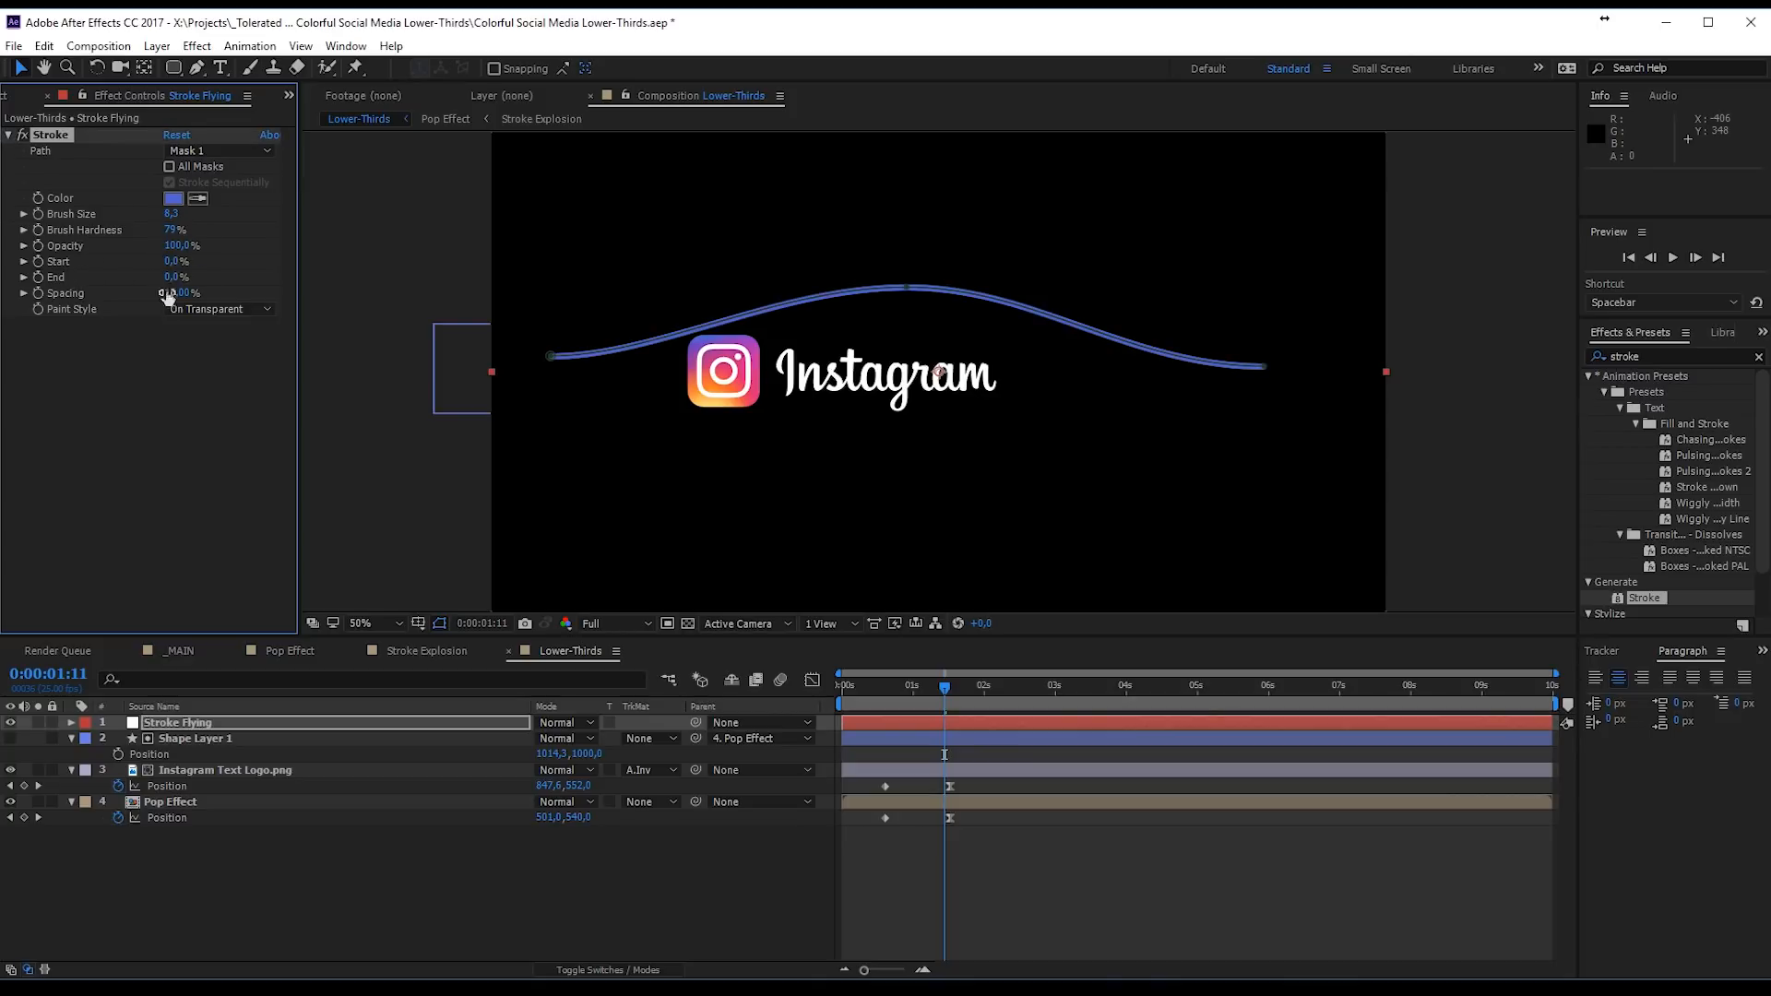
click(38, 261)
click(38, 277)
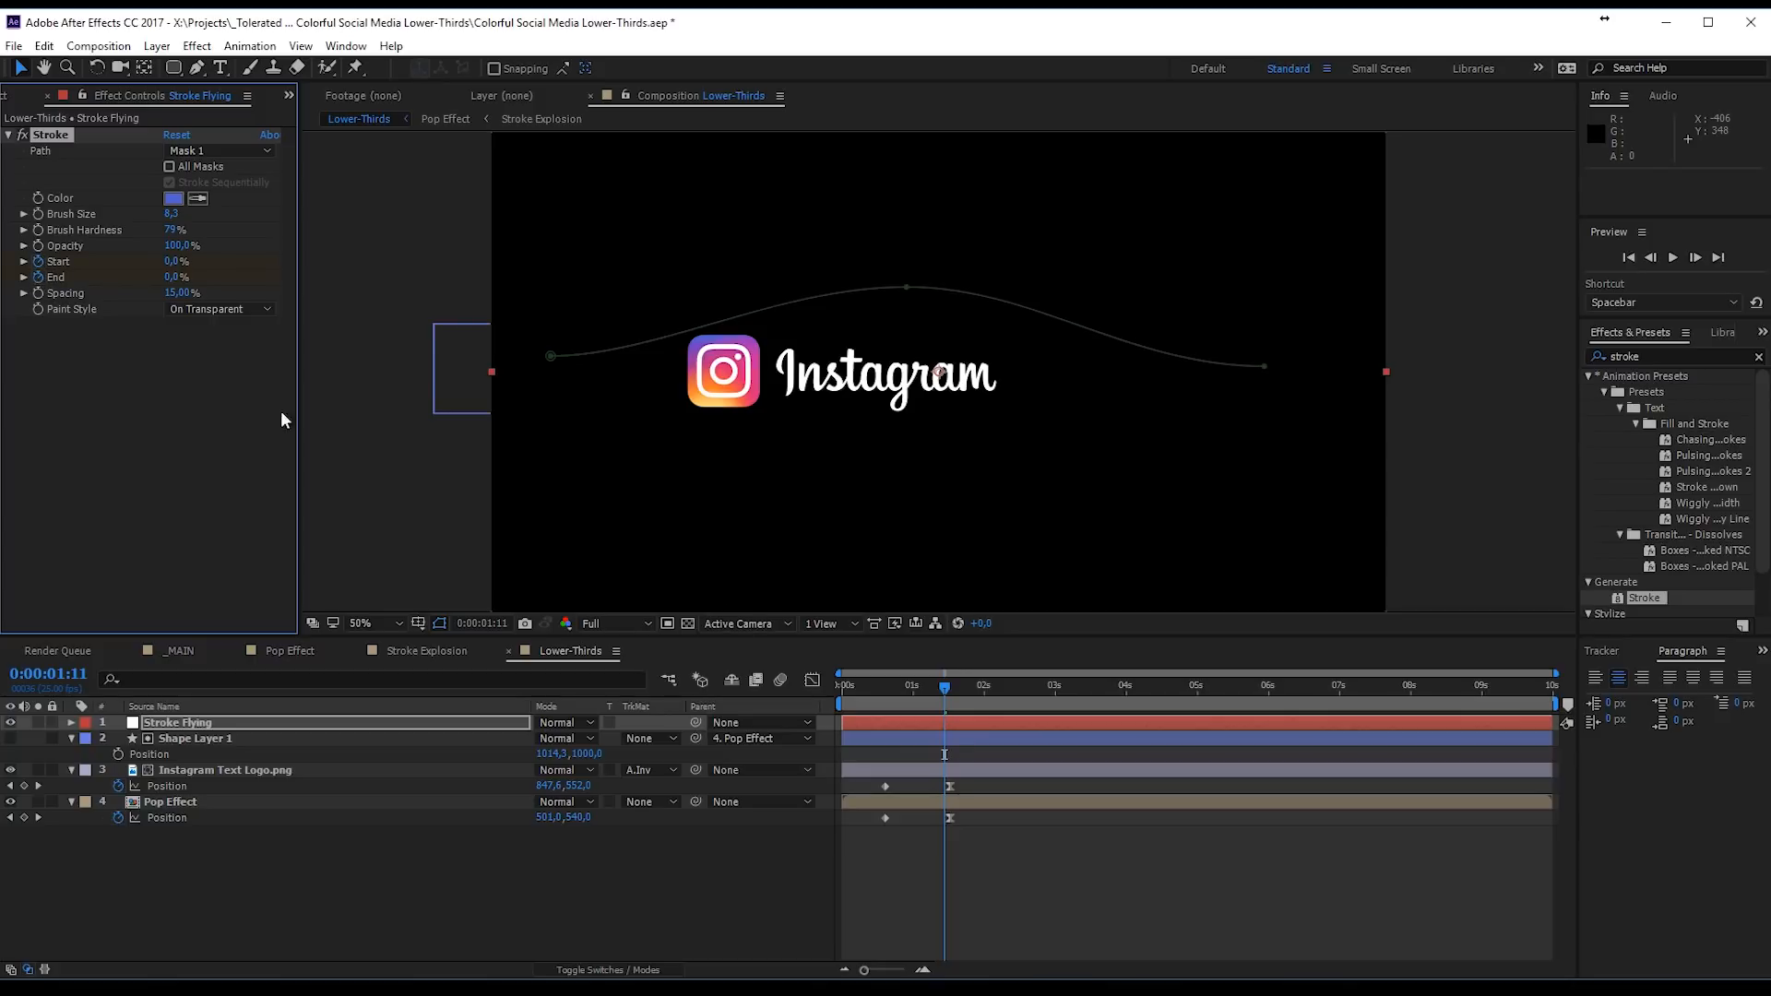
Step: At 0:00:01:23, keyframe both the Start and End of the stroke at 100%
drag(939, 695, 978, 696)
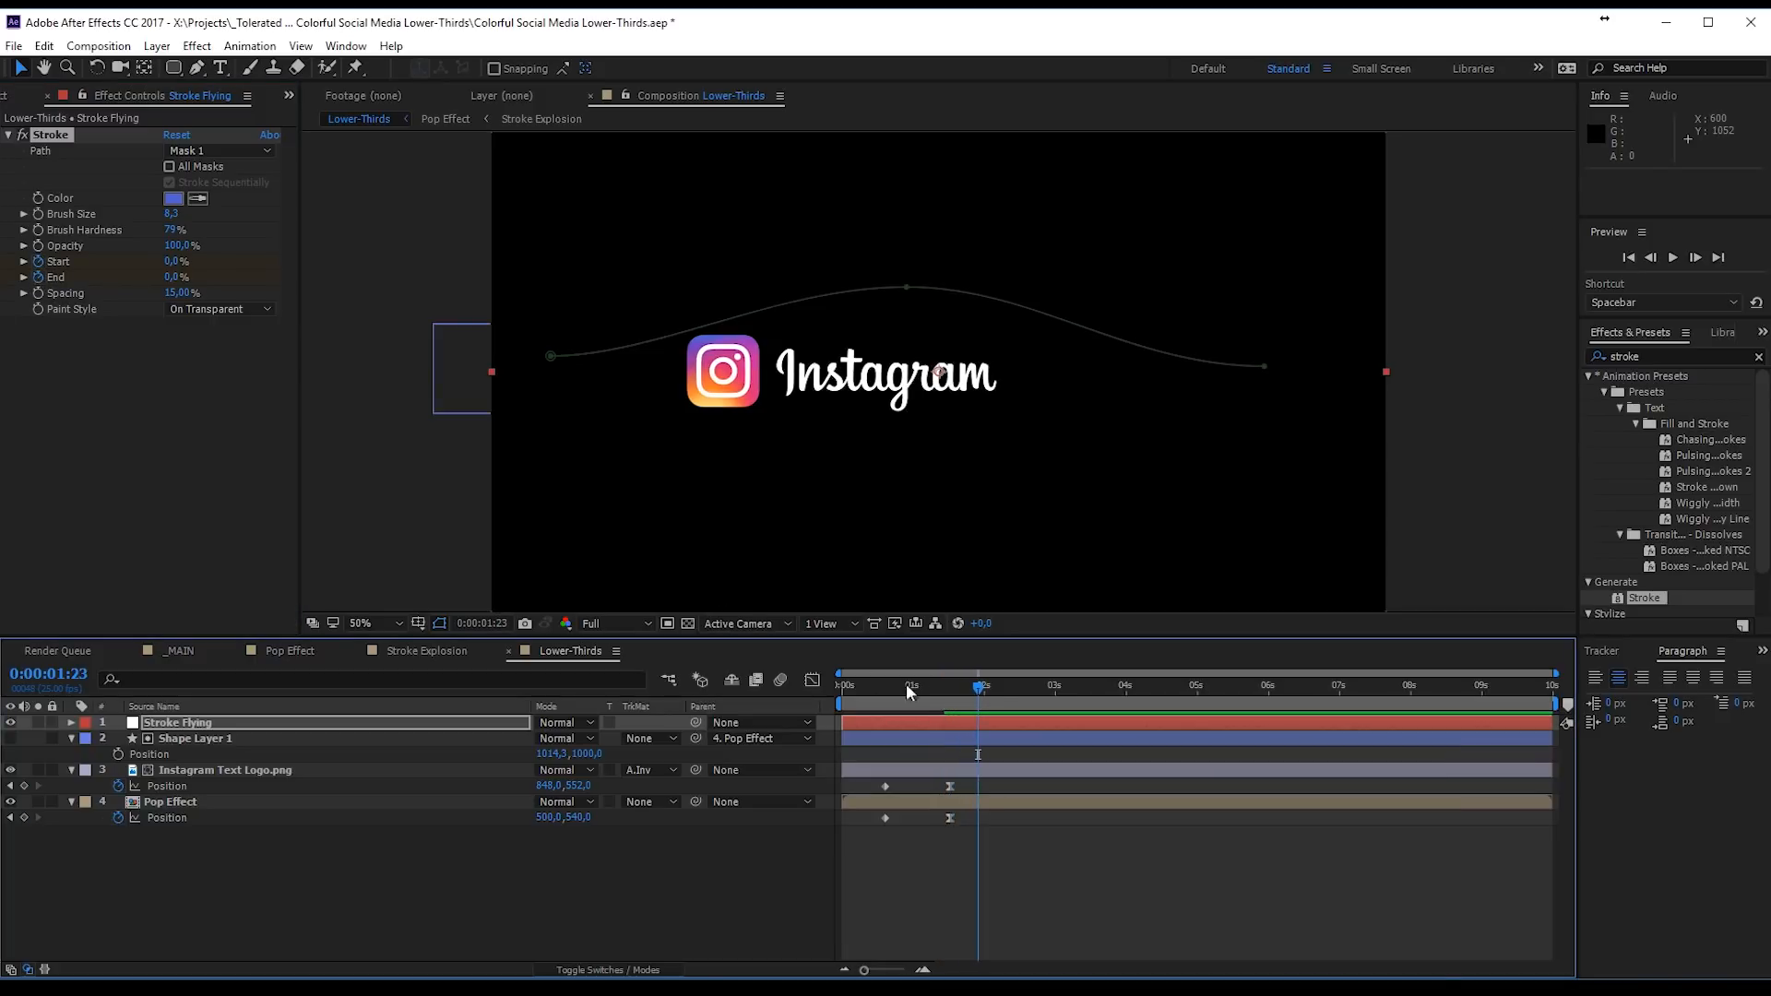
click(173, 262)
text(100)
key(Return)
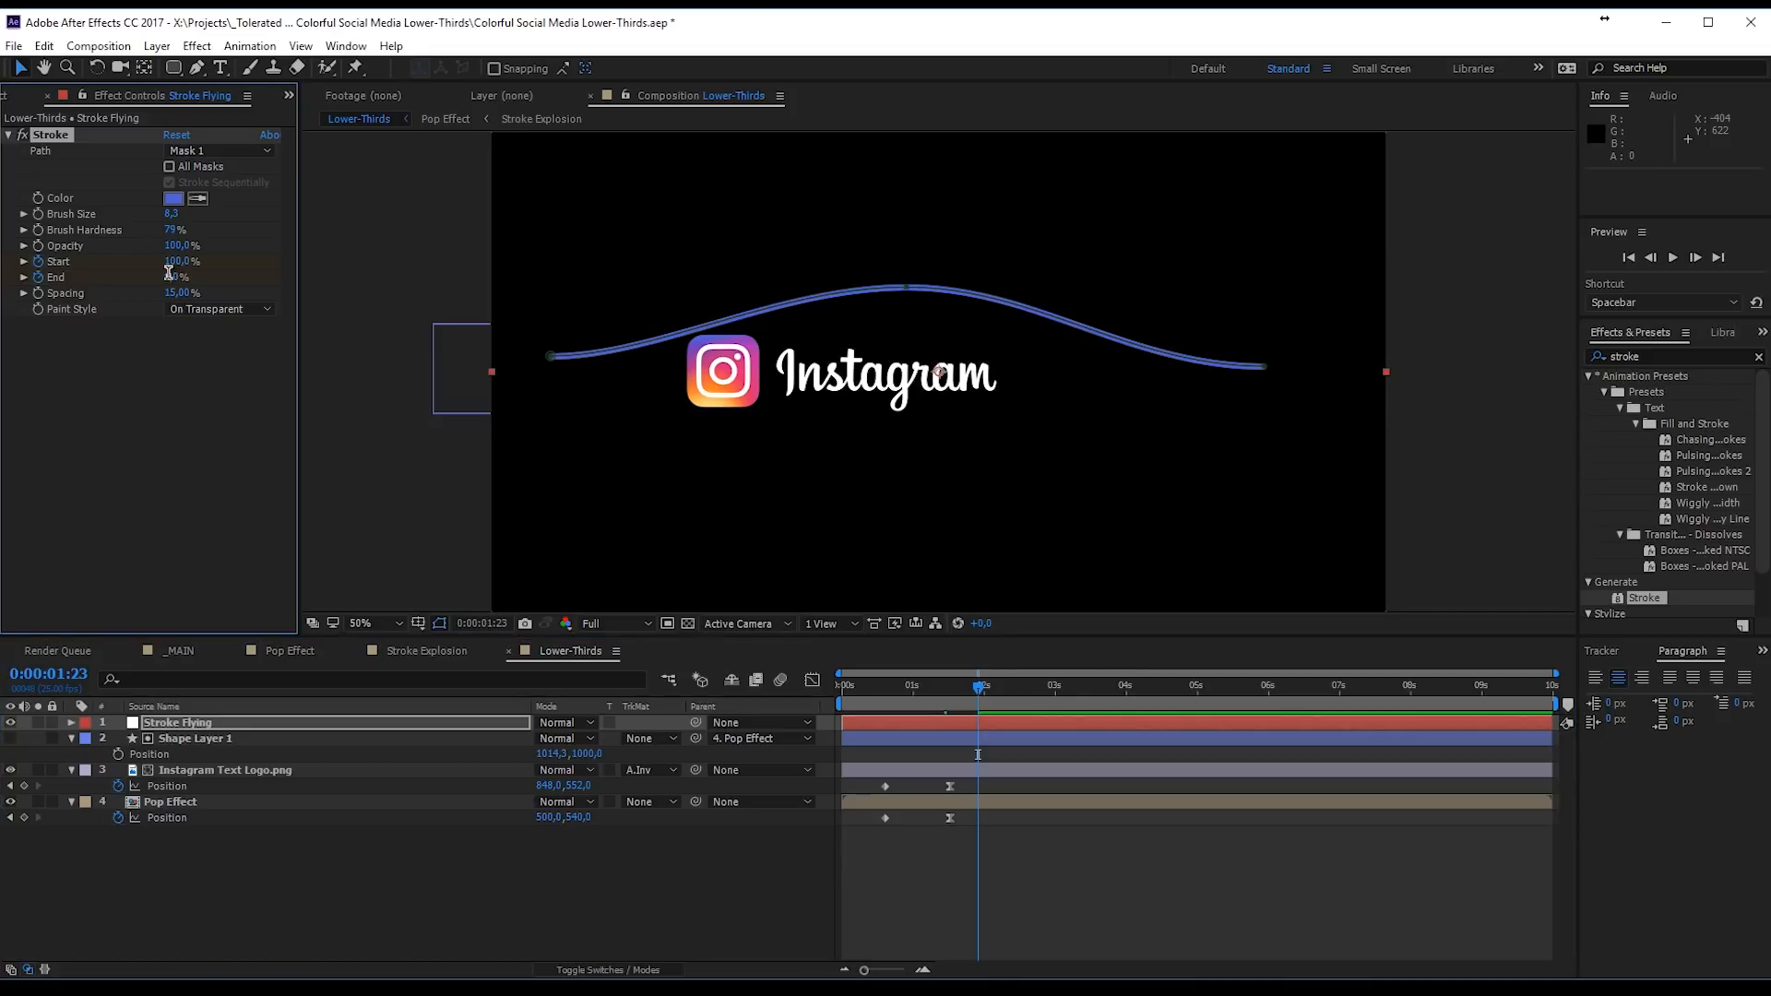
click(169, 277)
text(100)
key(Return)
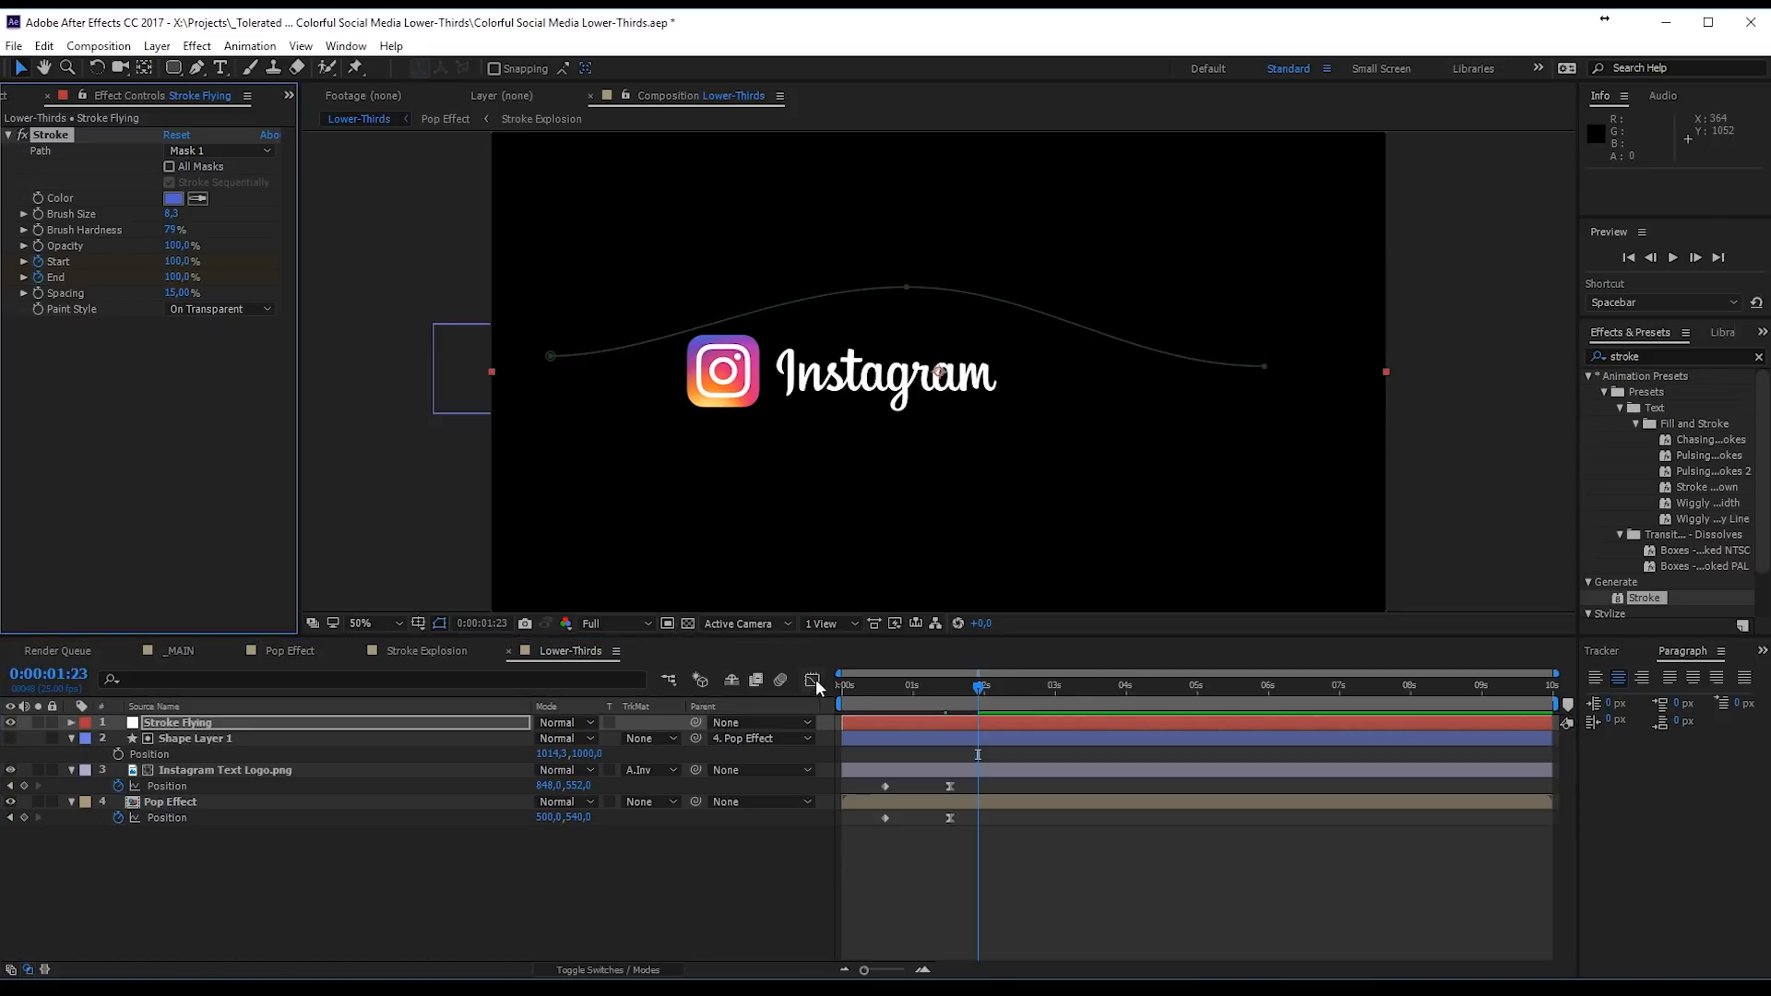
Step: Reveal the stroke's keyframes and retime Start and End to match the logo's slide, with the last pair at 0:00:01:14
mouse_move(968, 703)
mouse_down()
mouse_move(938, 705)
mouse_move(1045, 702)
mouse_move(955, 710)
mouse_up()
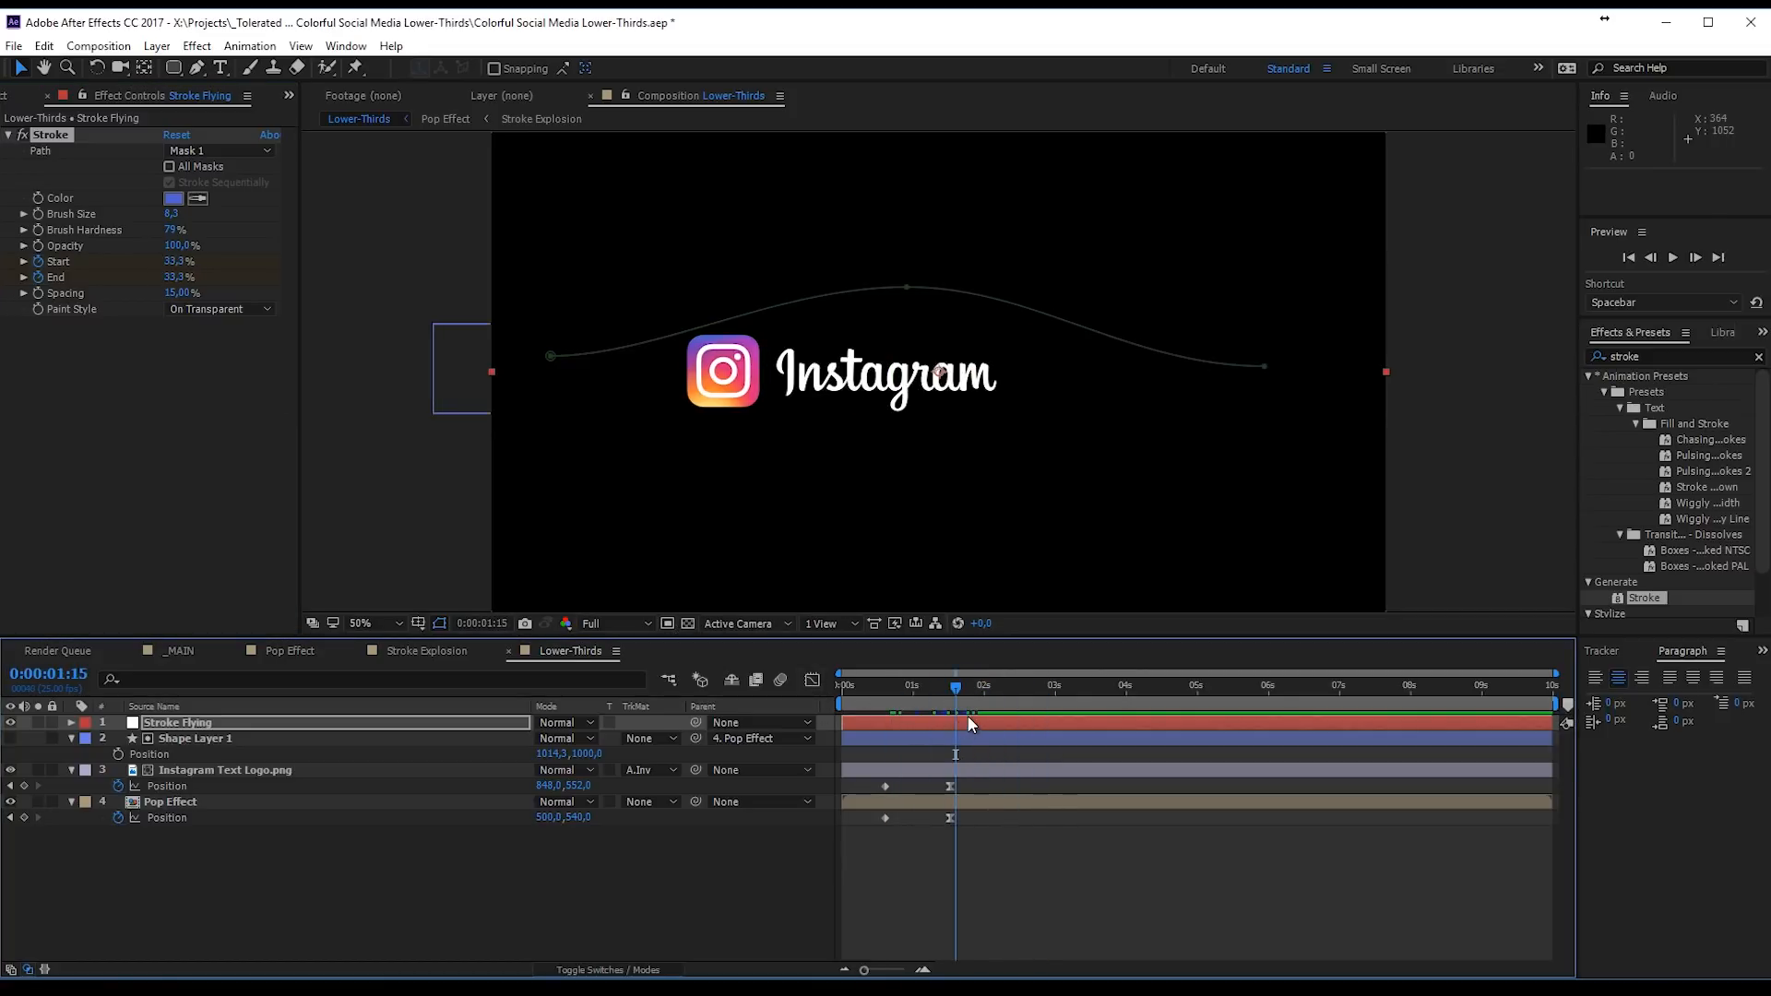
key(u)
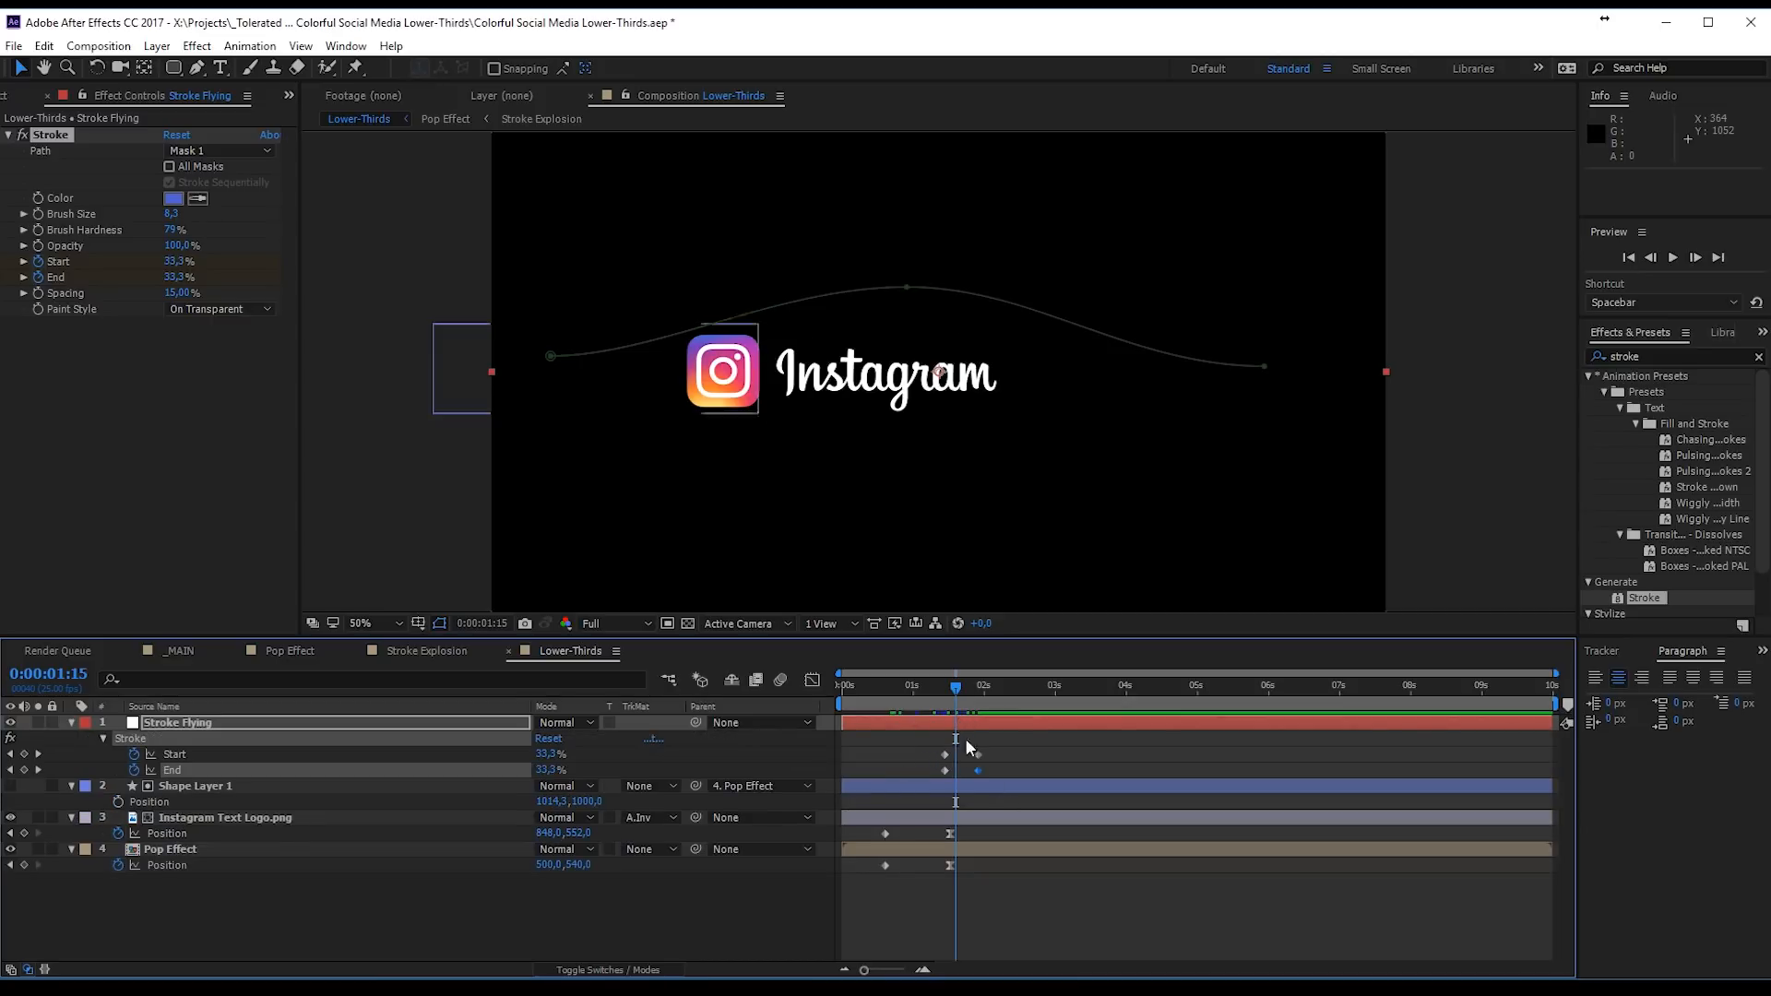
drag(950, 700, 956, 773)
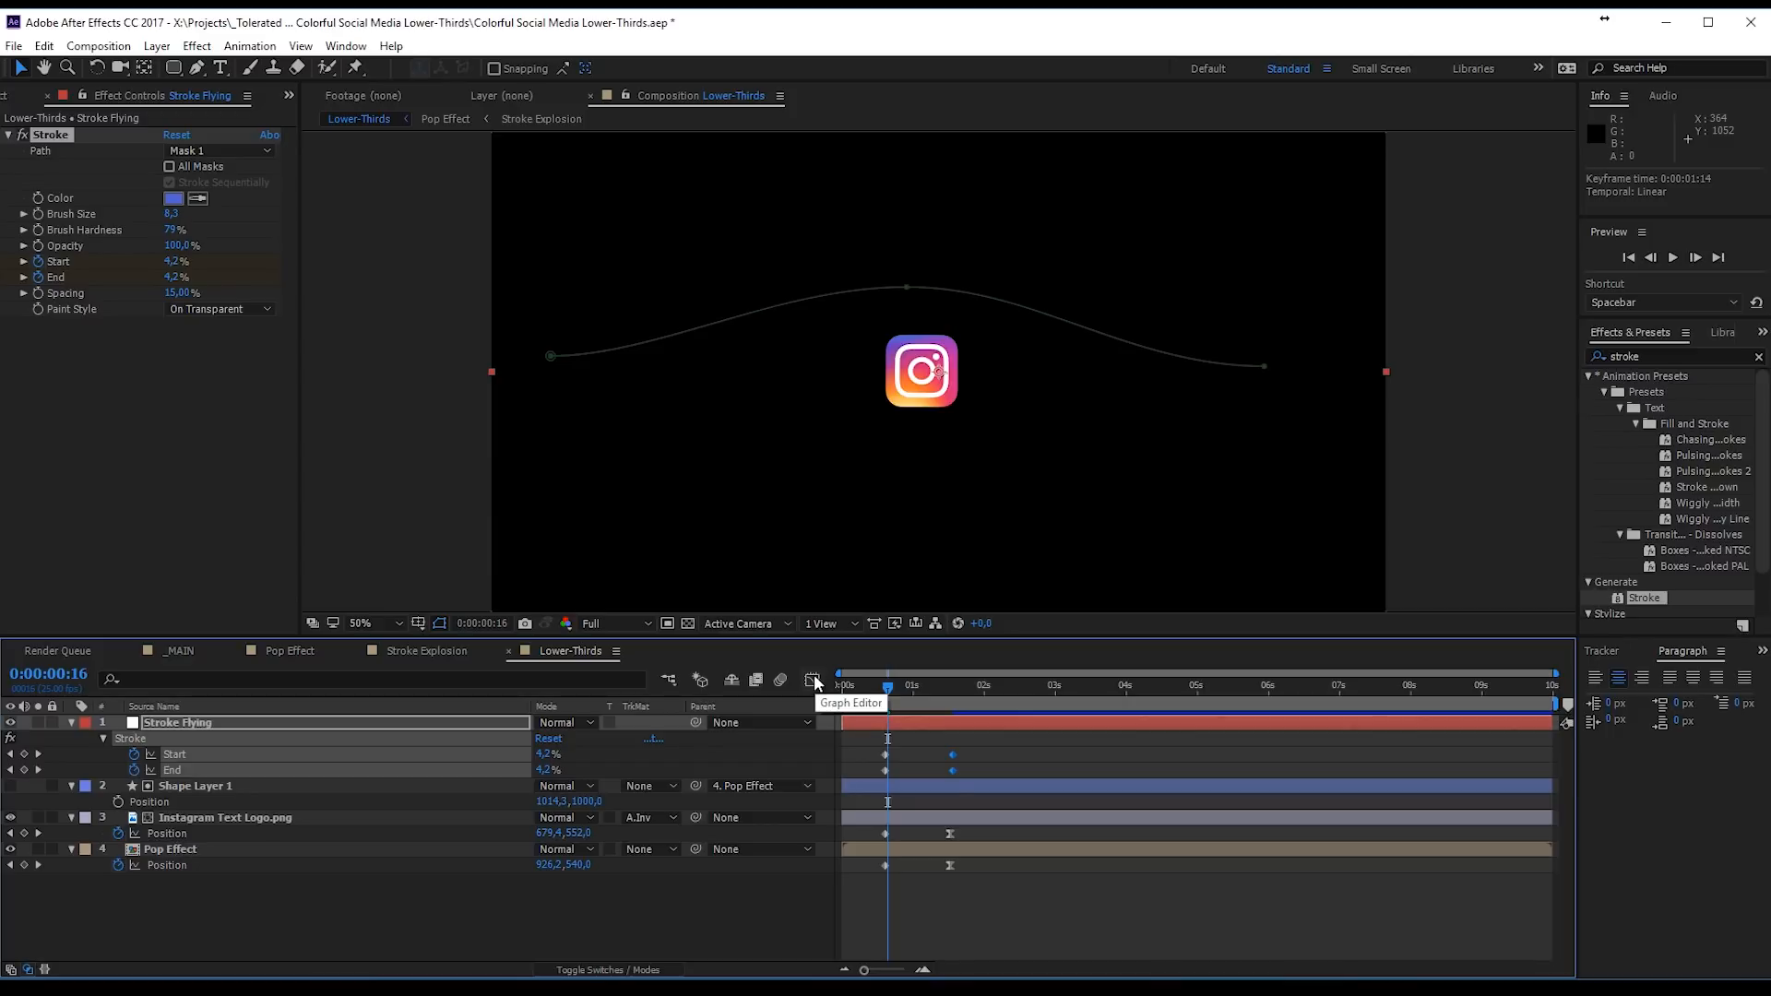
Step: Apply Easy Ease to the final Start and End keyframes and reshape their speed curve for a fast start and soft finish
right_click(953, 770)
mouse_move(1029, 742)
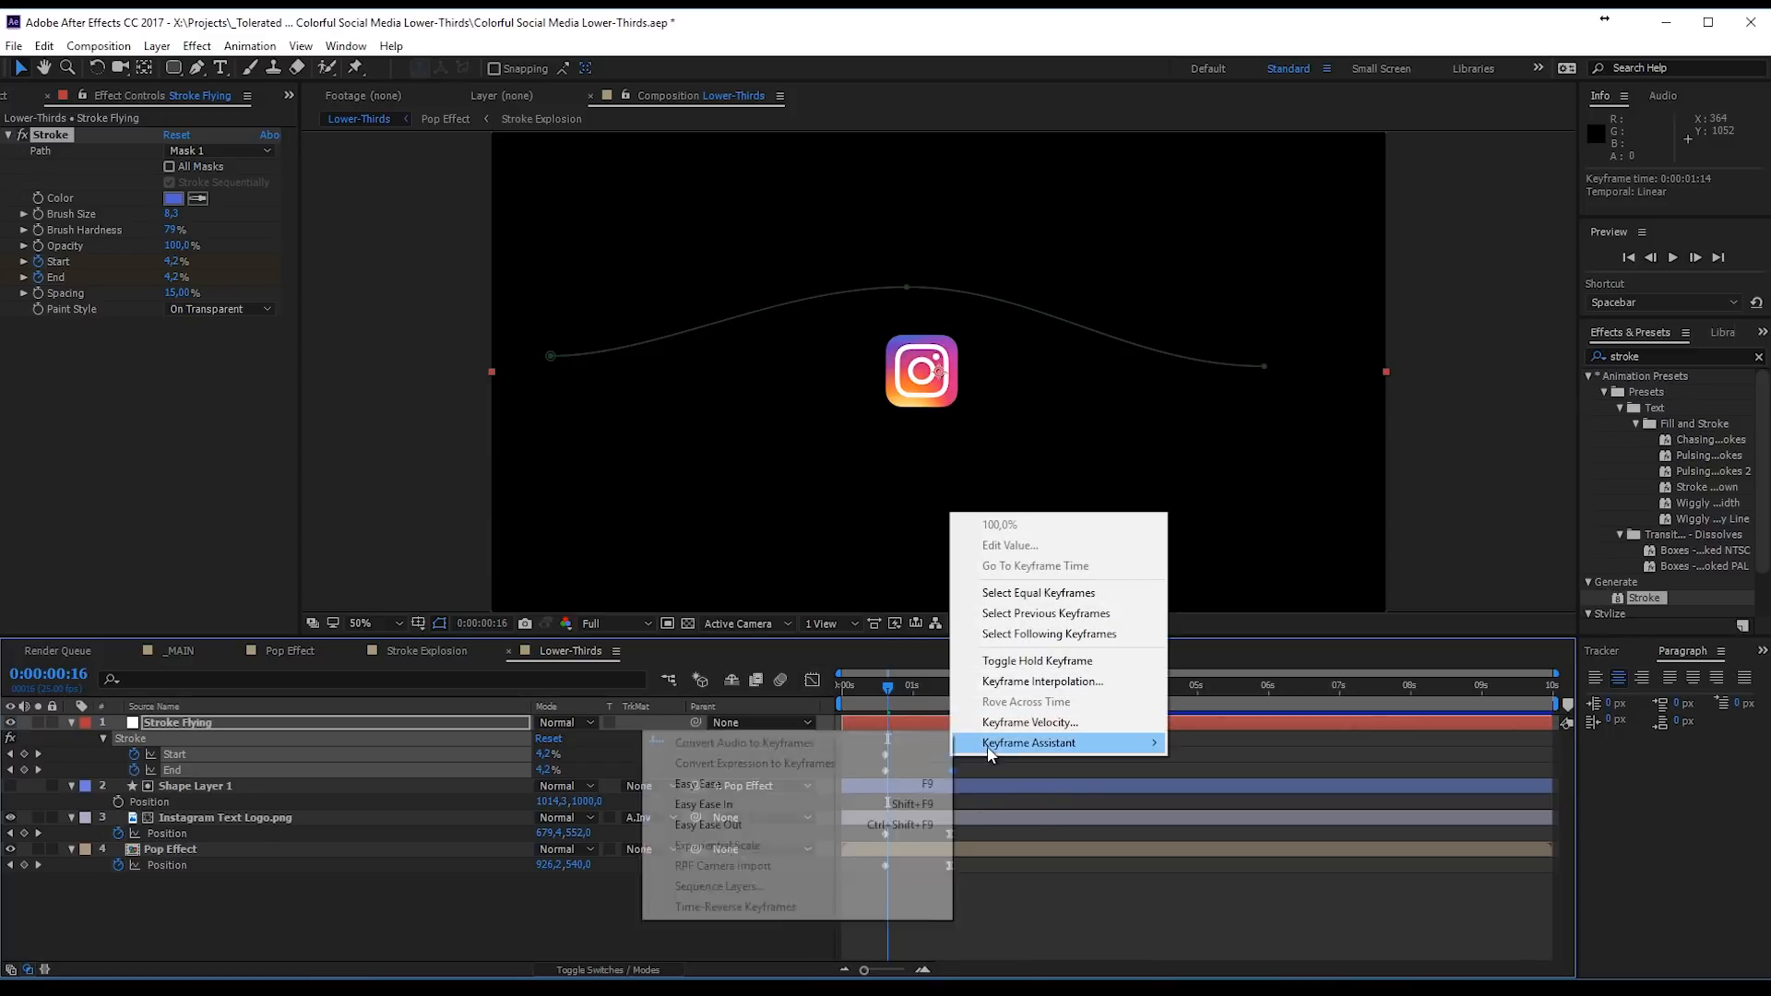
click(792, 781)
click(812, 681)
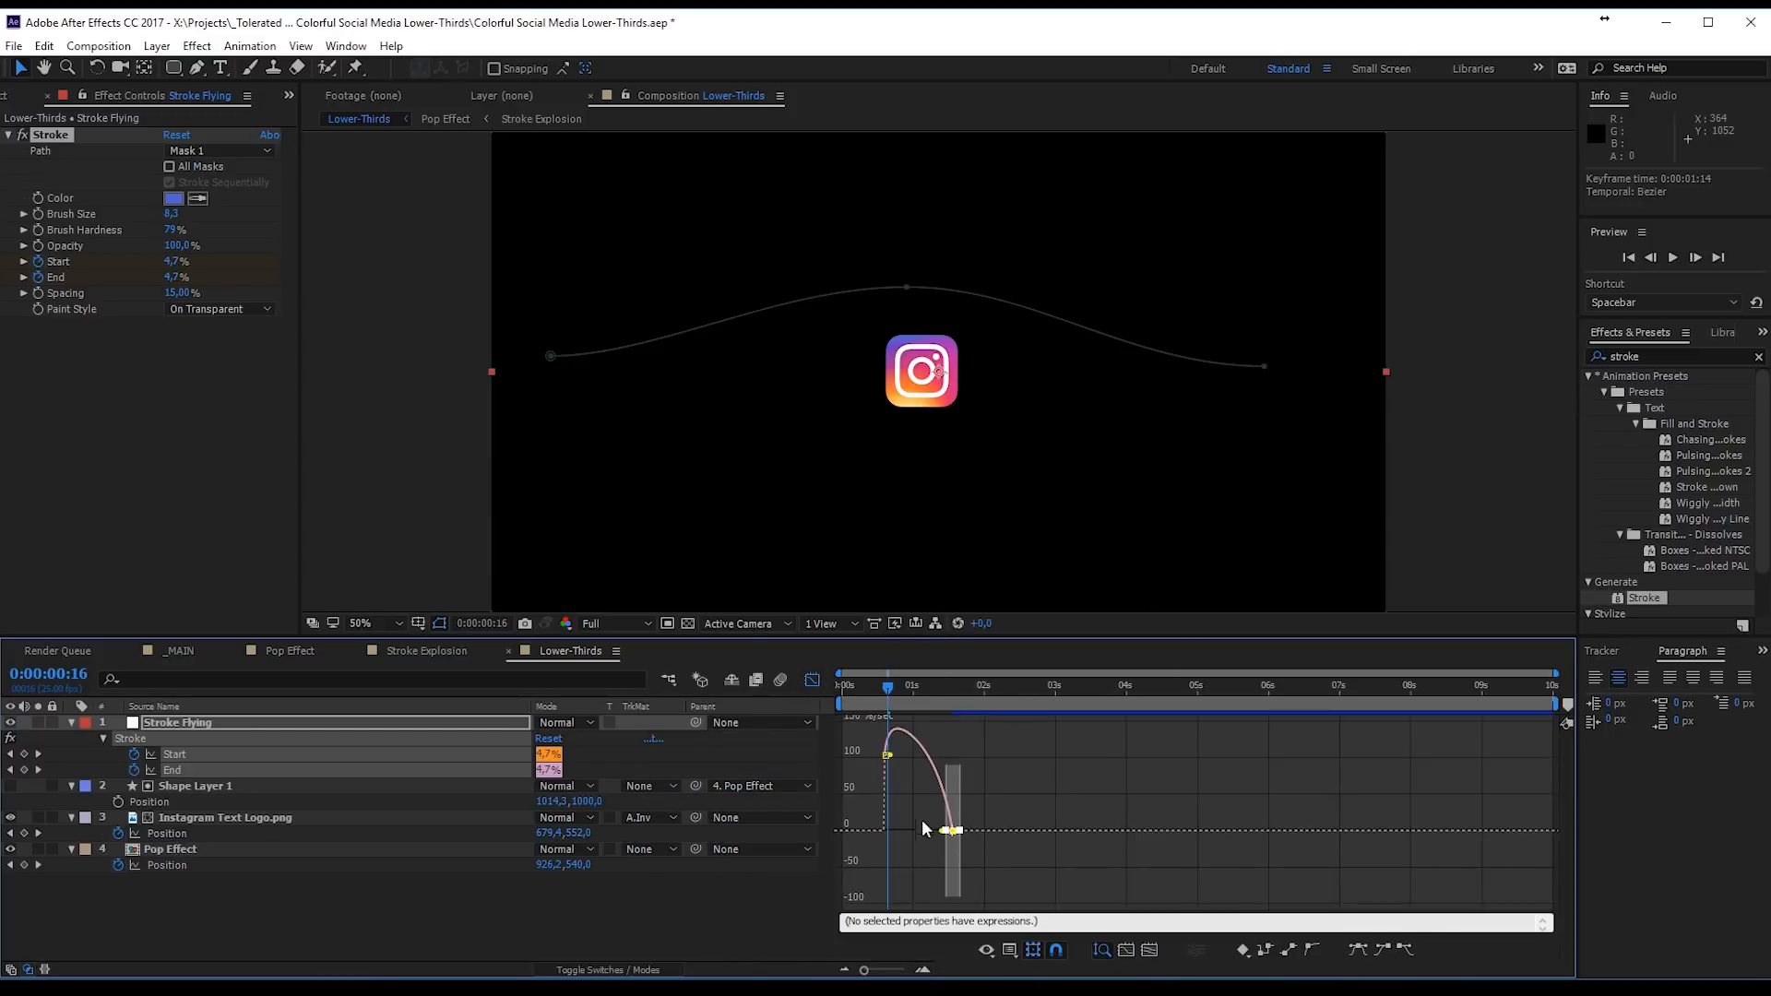
drag(942, 888, 876, 871)
click(812, 681)
drag(895, 691, 938, 702)
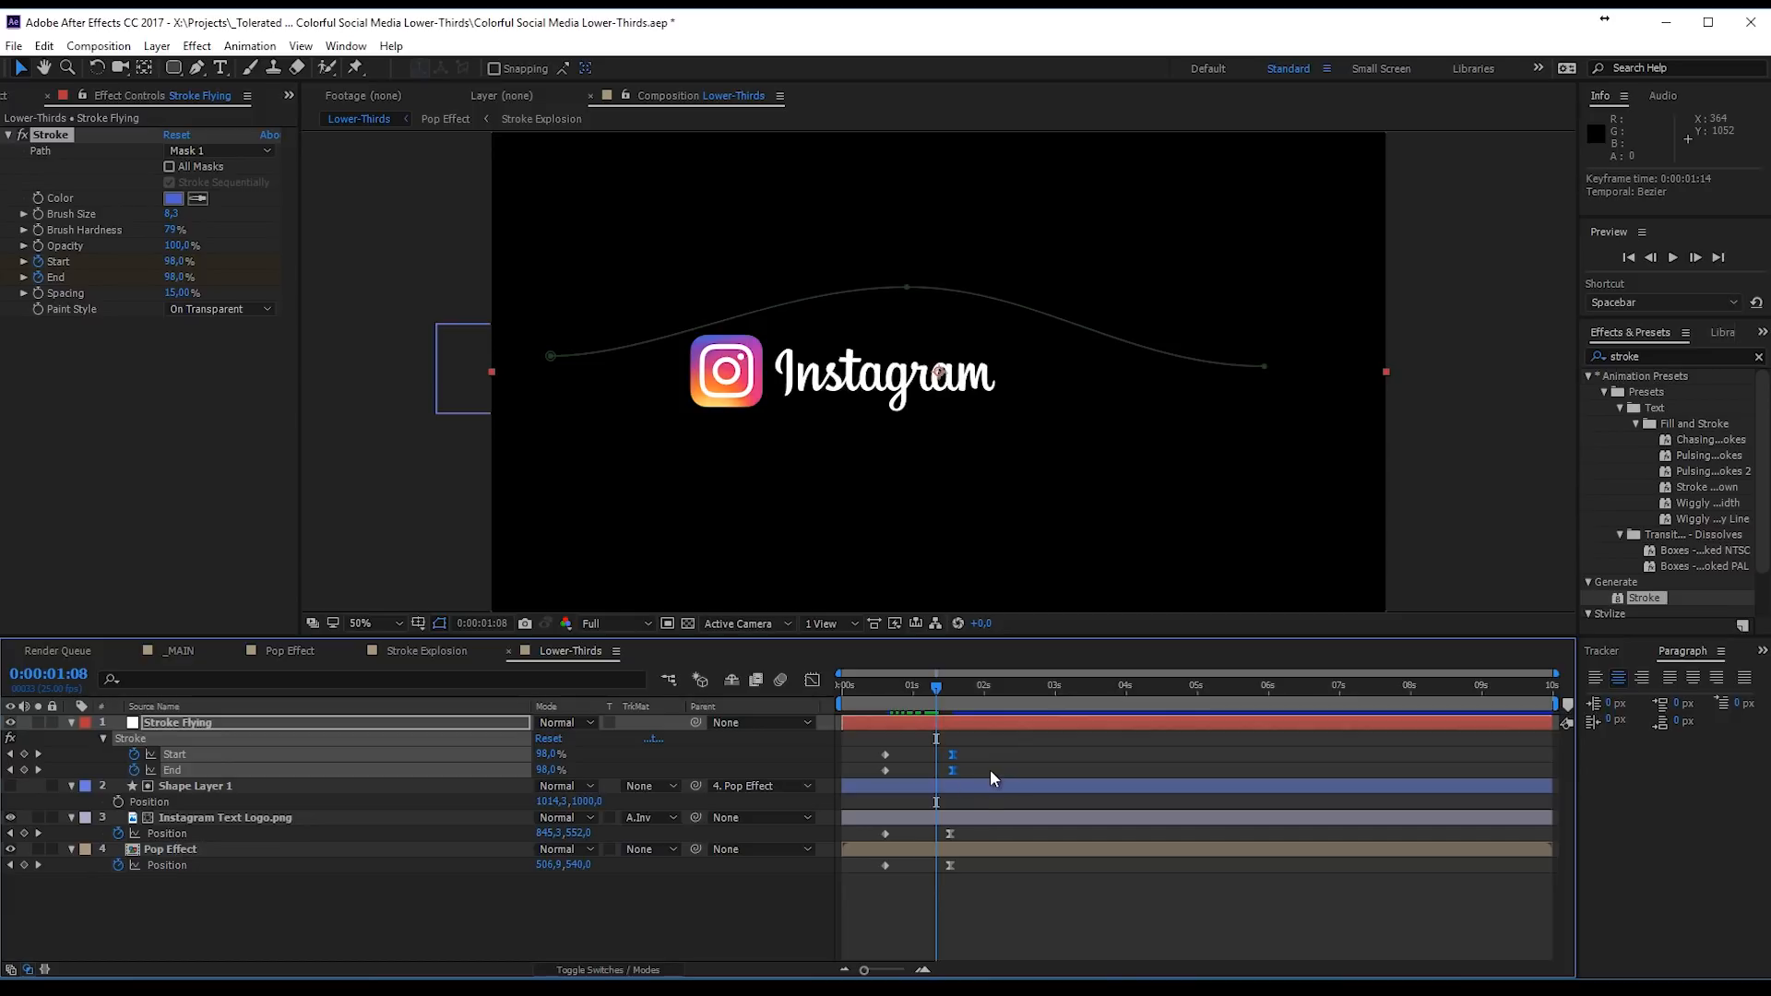
Step: Offset the End keyframes slightly after the Start keyframes, with the first End keyframe at 0:00:00:16, to shorten the flying stroke
drag(988, 766, 906, 771)
drag(934, 692, 911, 690)
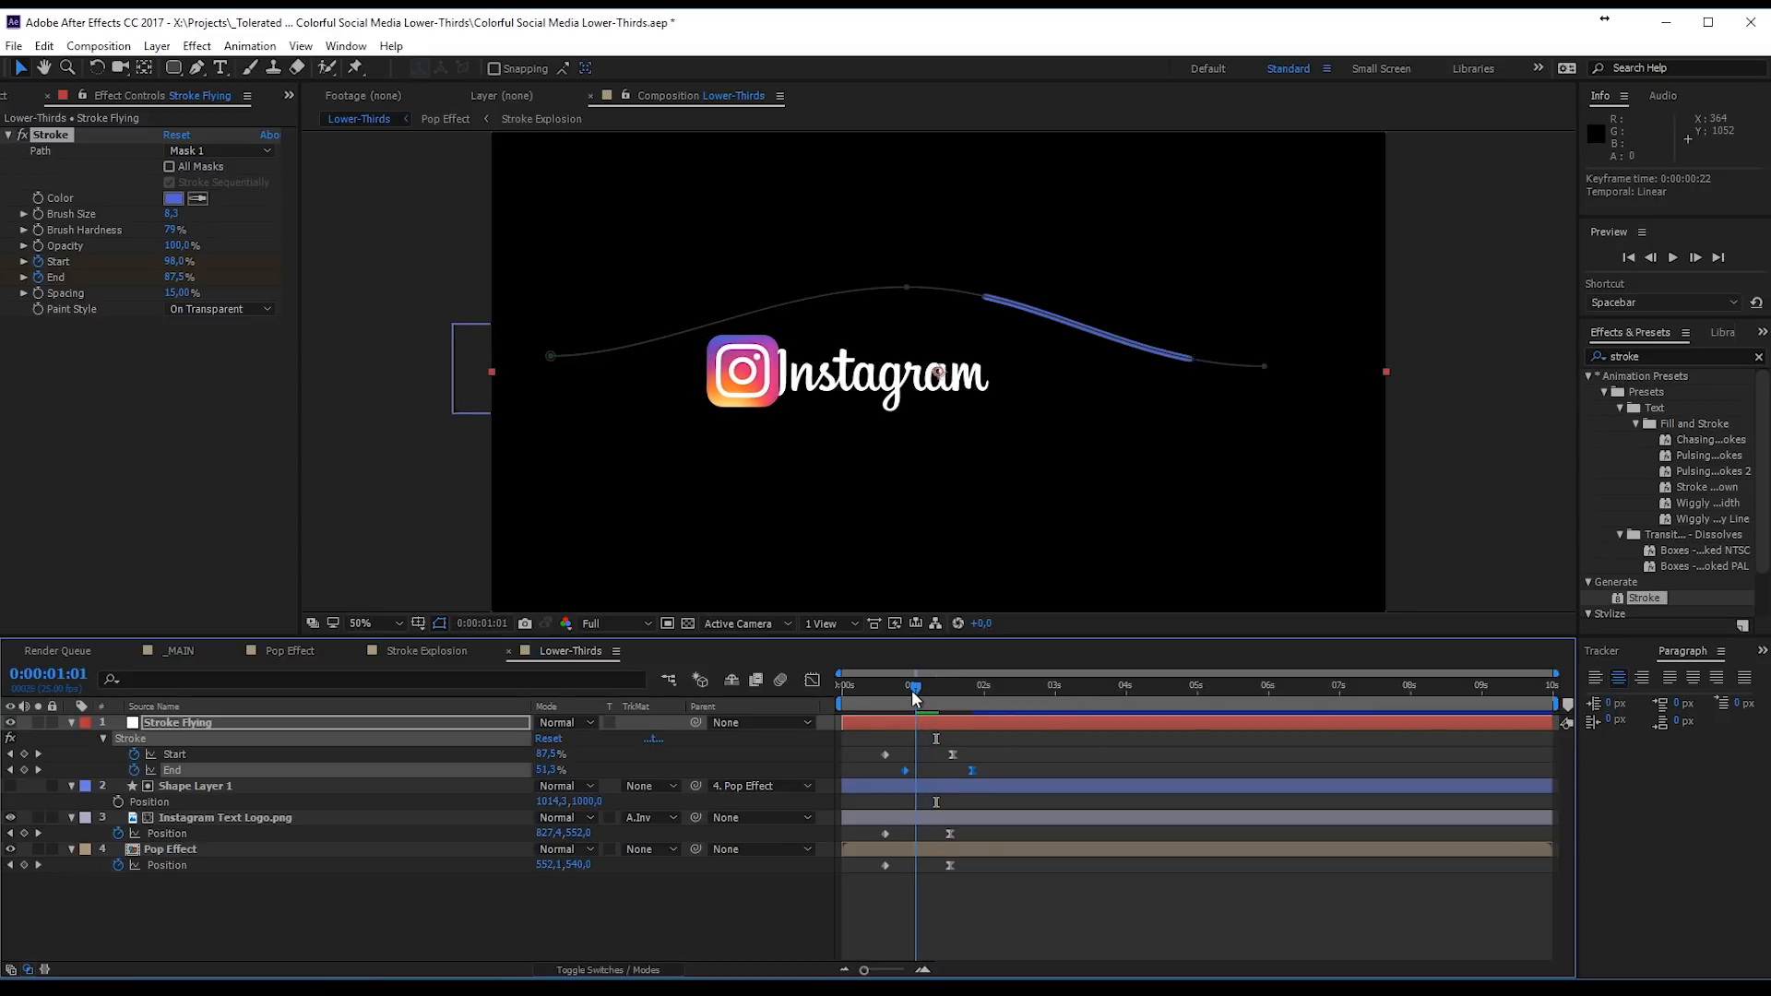
drag(906, 770, 895, 771)
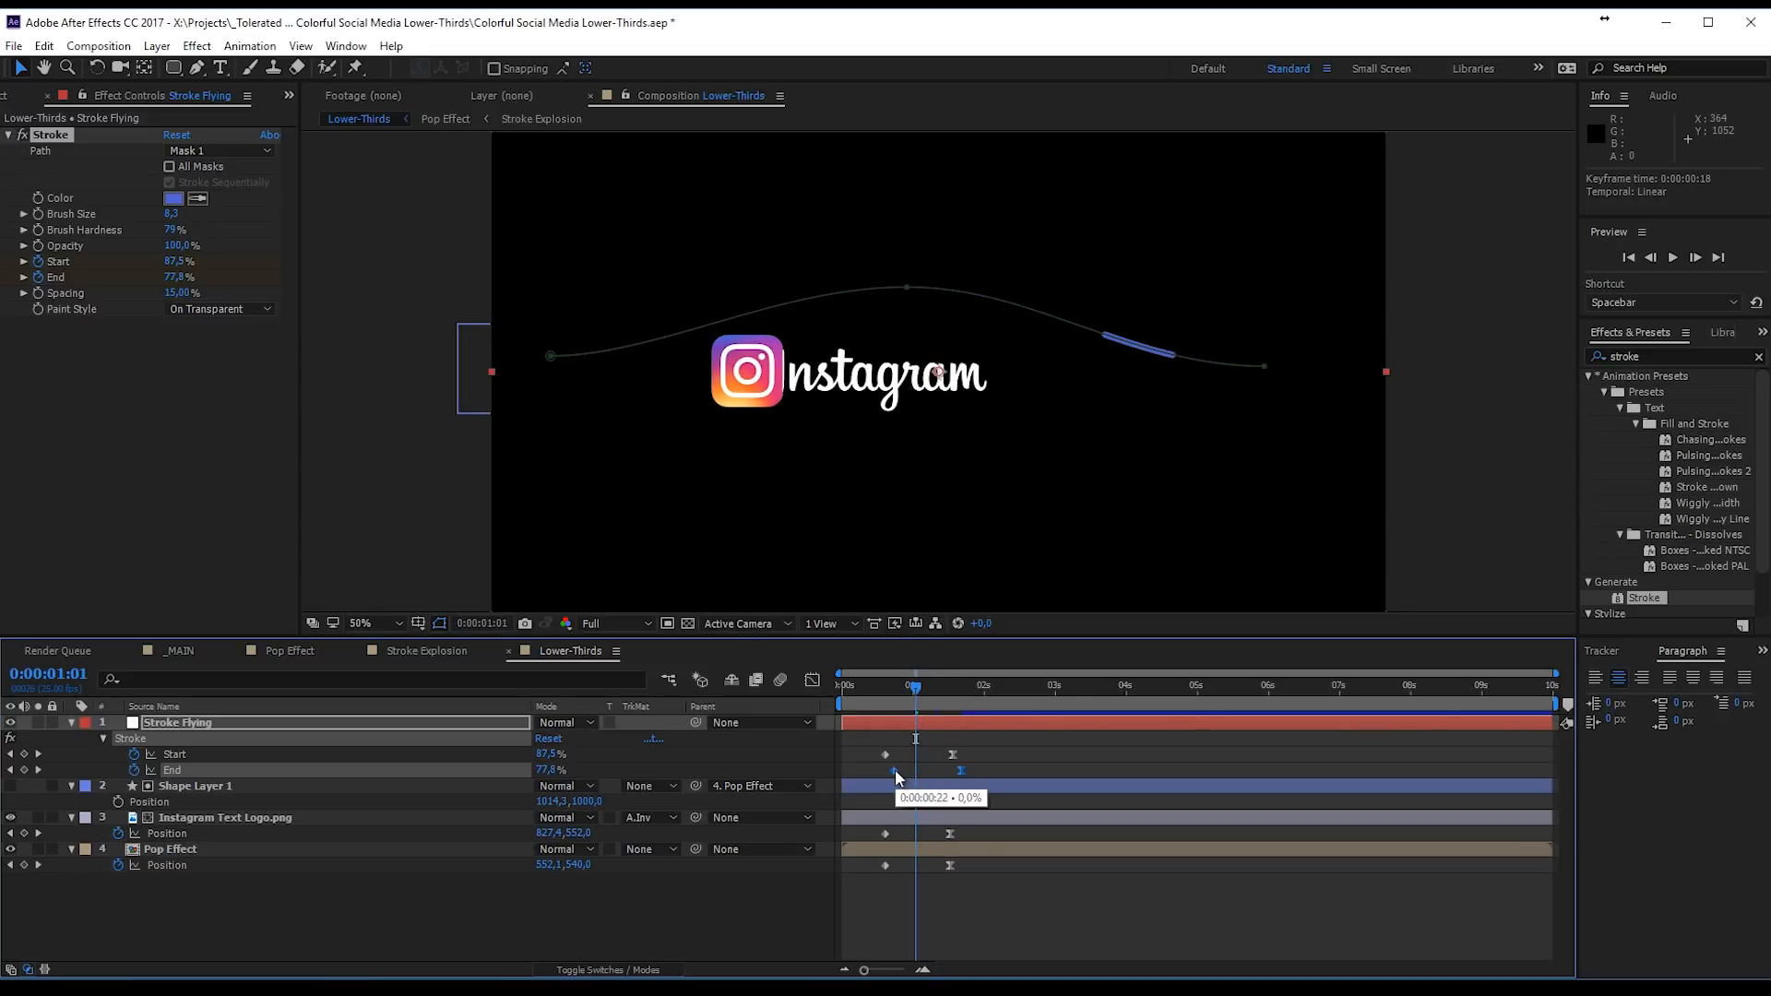
drag(911, 690, 895, 706)
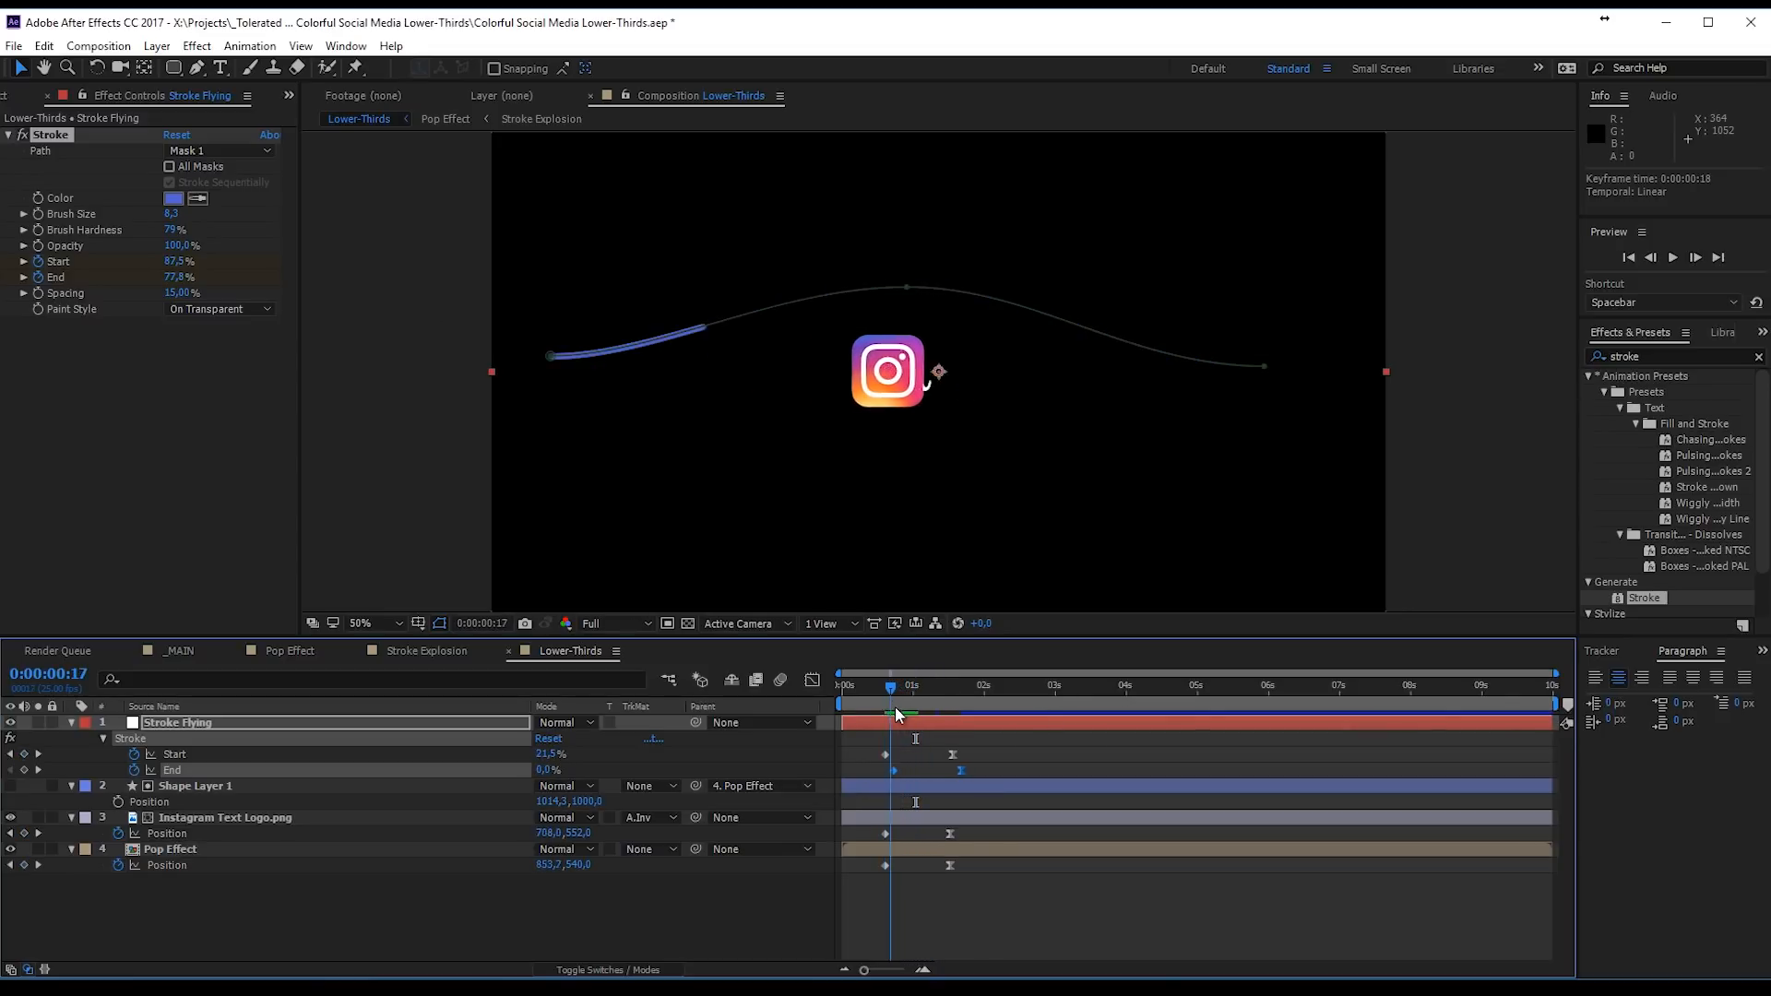
drag(888, 768, 884, 769)
drag(894, 703, 945, 706)
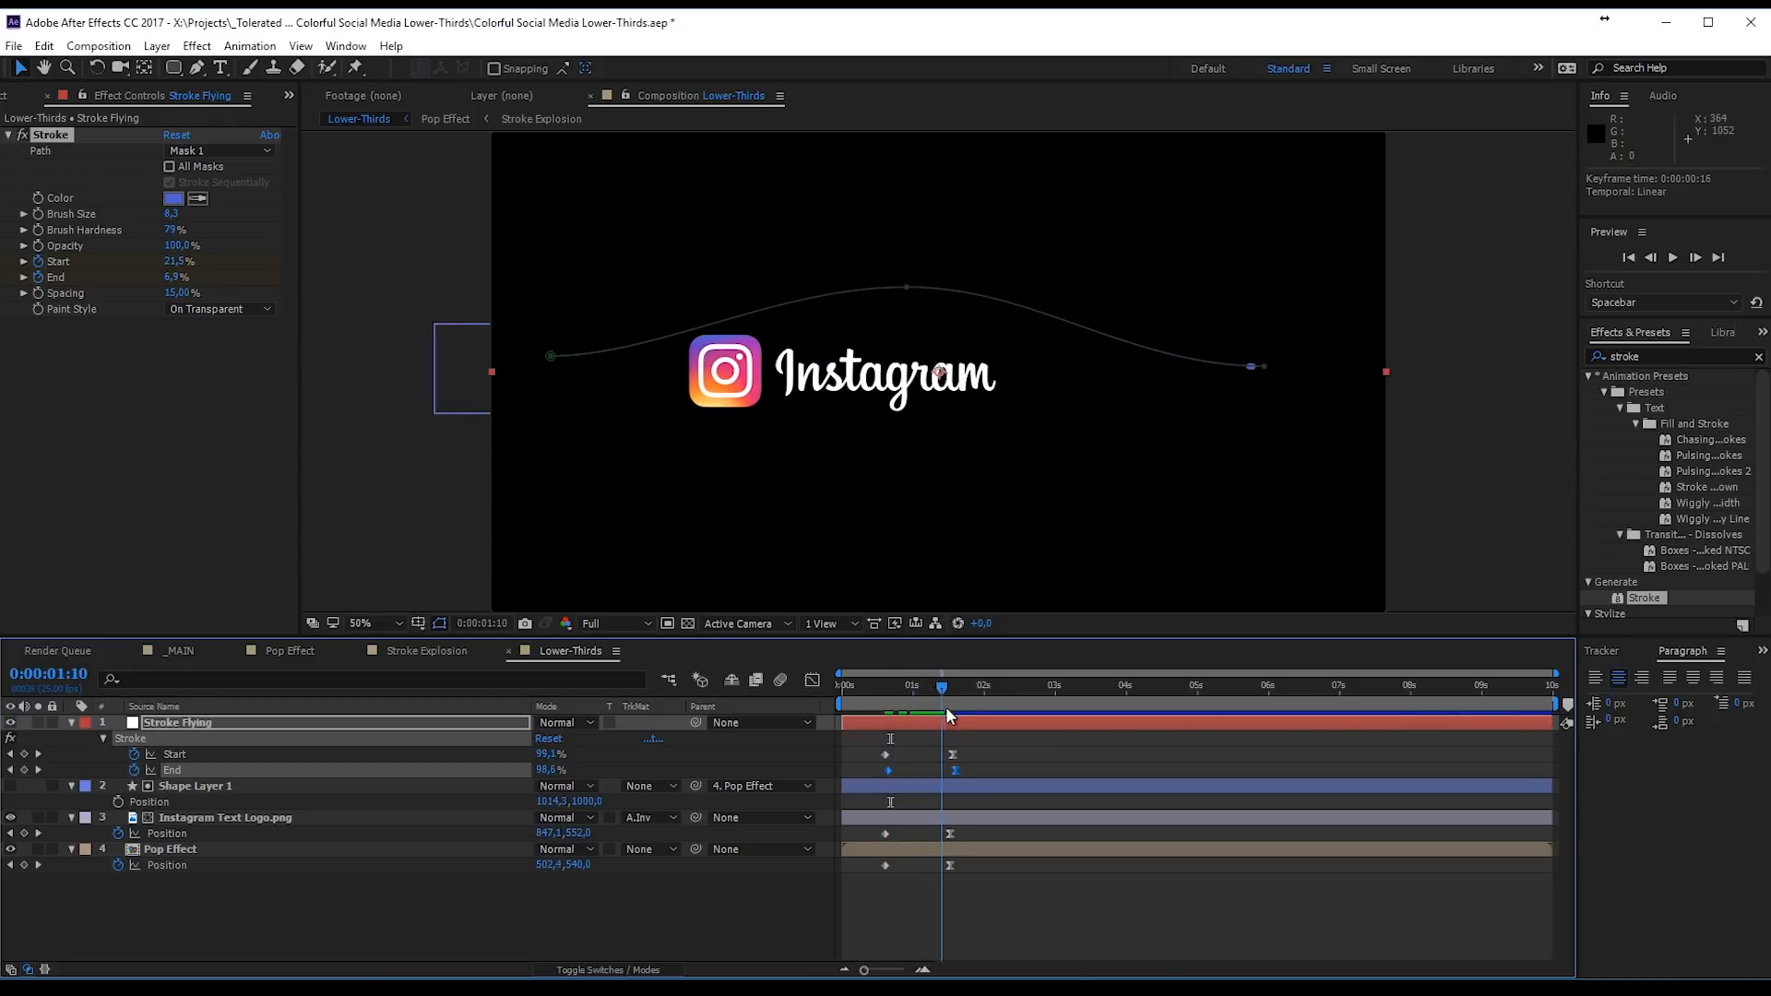
Step: Preview the flying stroke, and lower the middle point of its mask path closer to the Instagram text
click(985, 736)
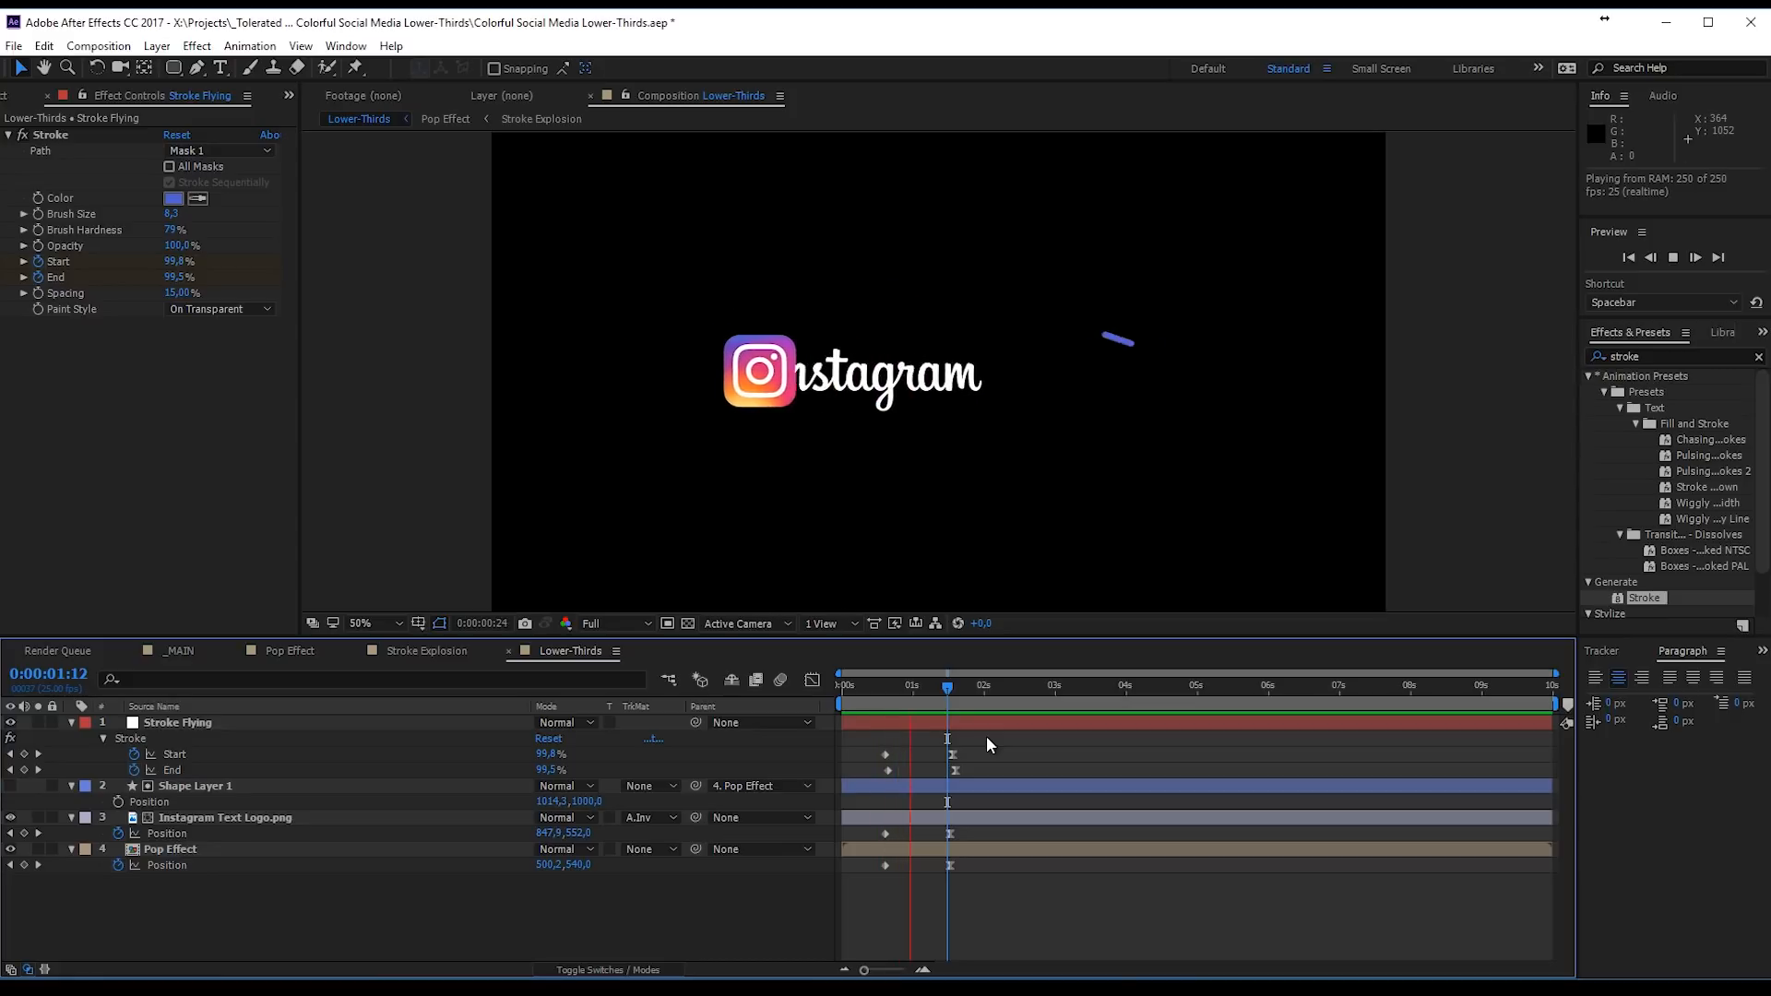
click(912, 703)
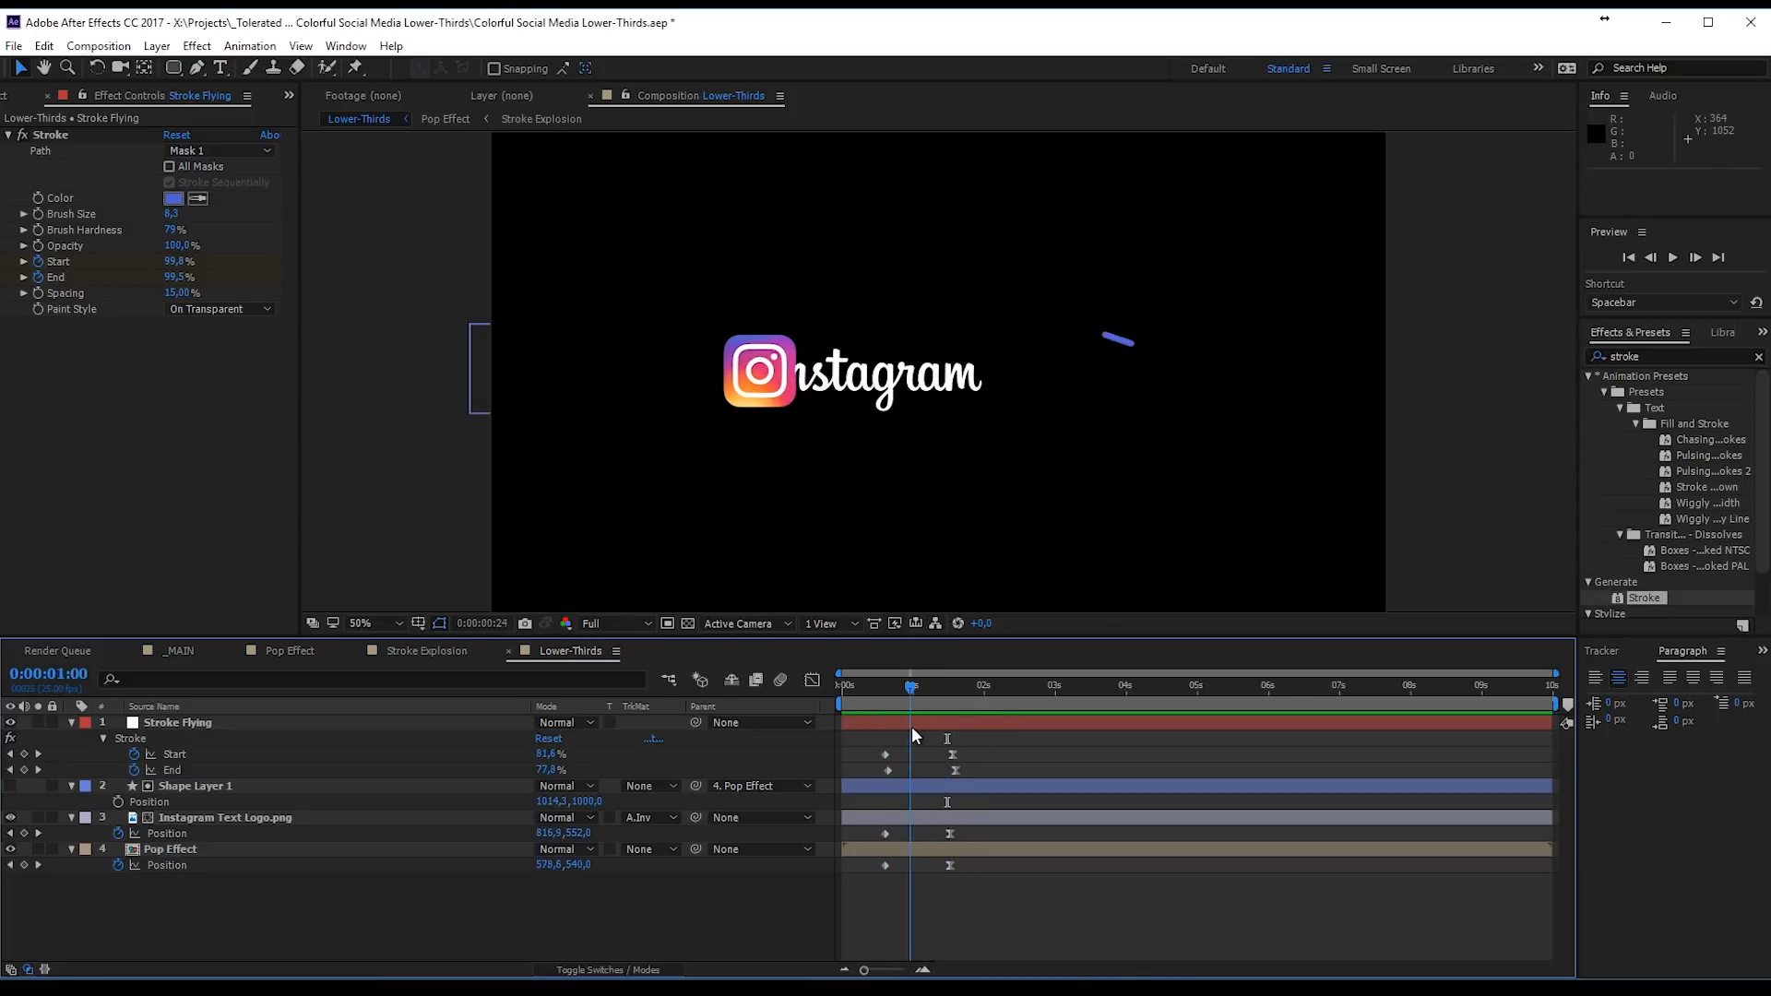
click(922, 722)
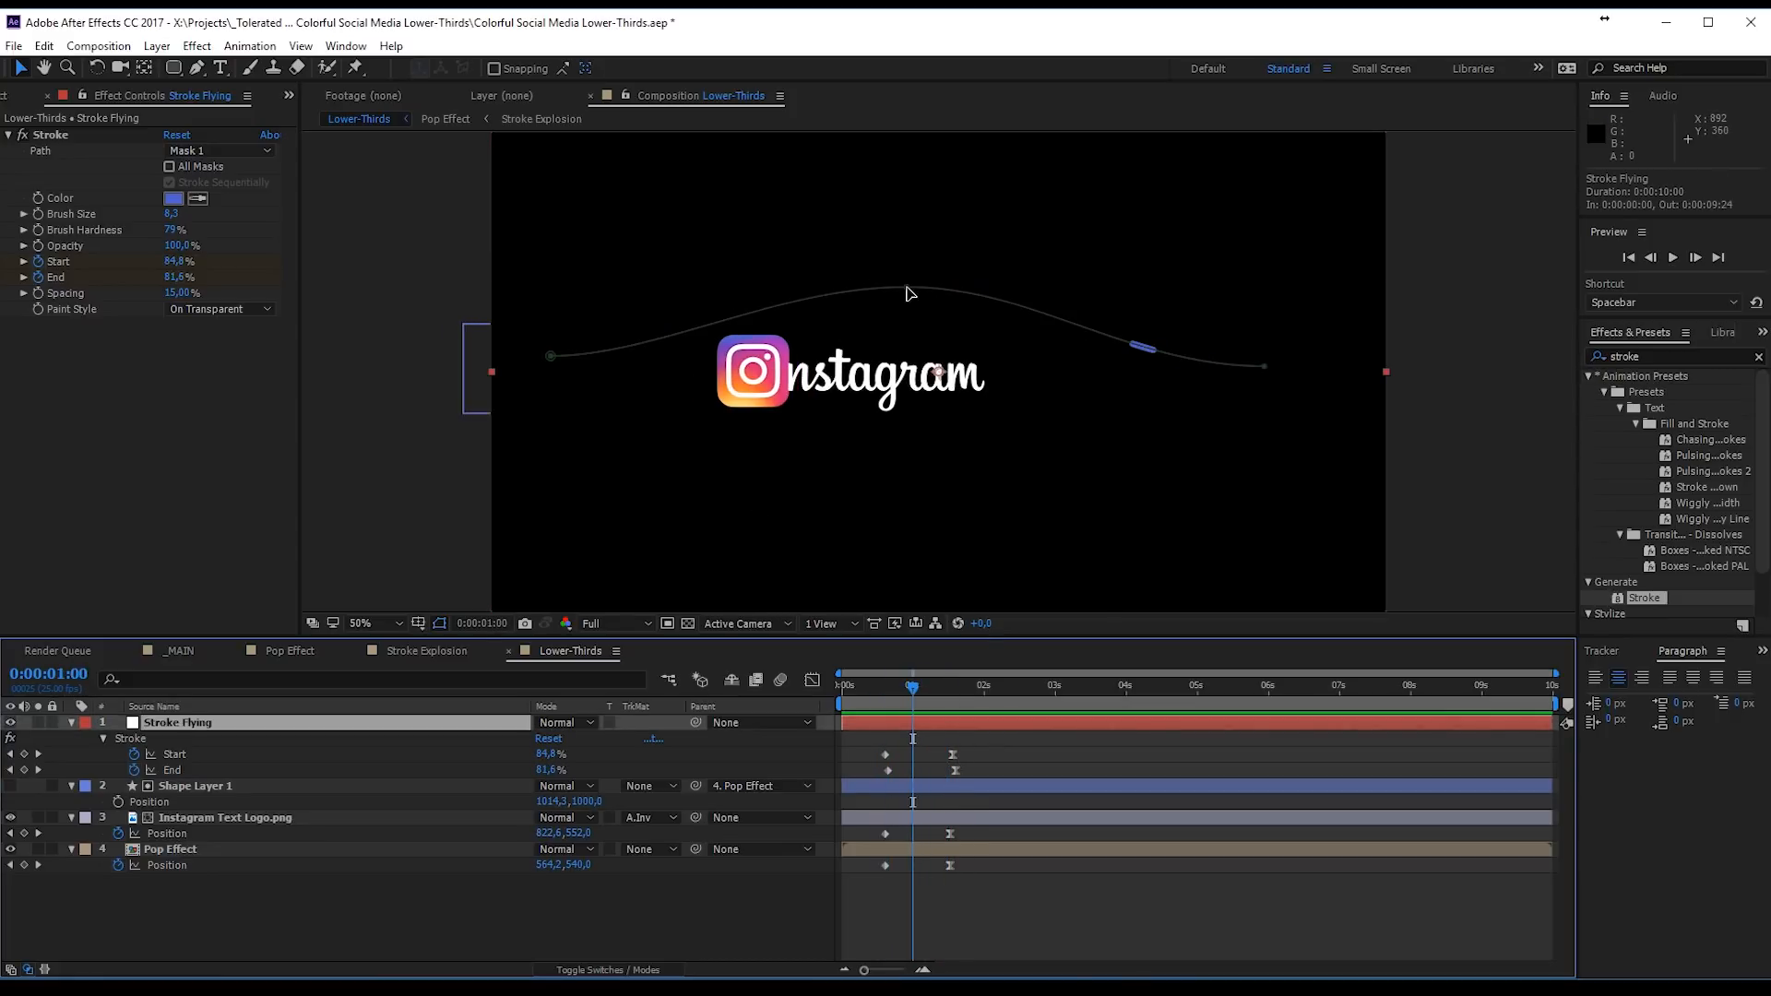
drag(908, 294, 903, 329)
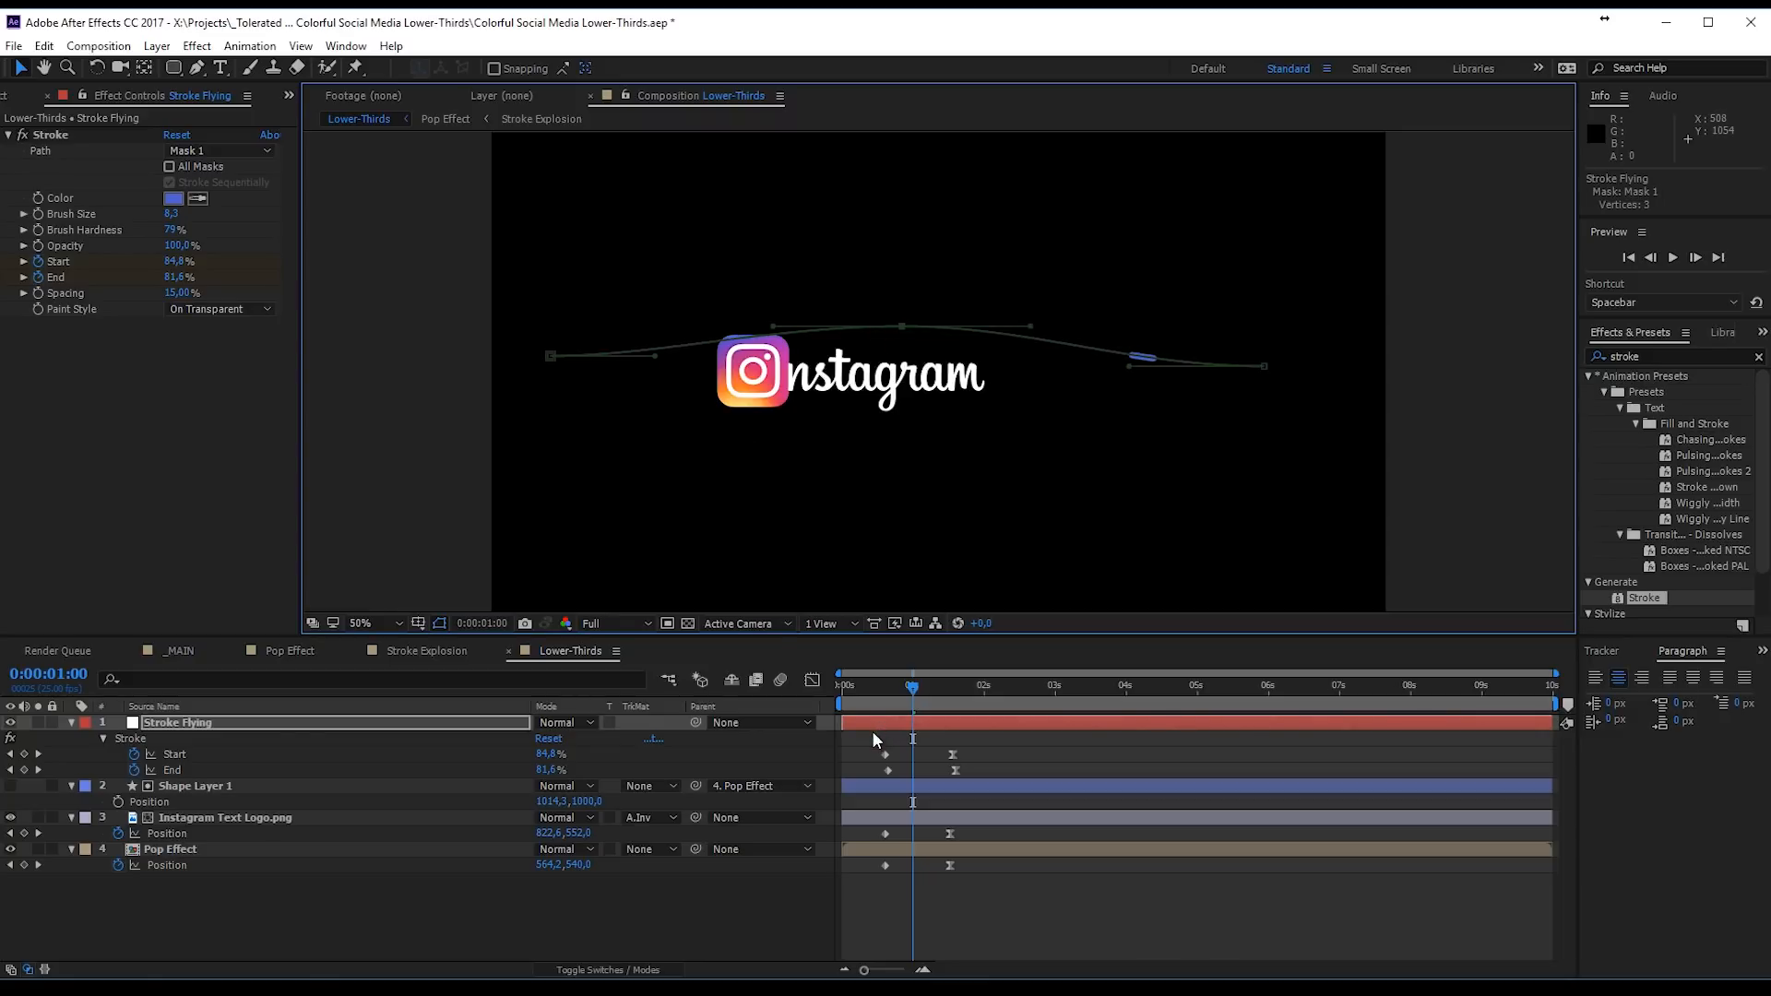
Step: Move the flying stroke's entire mask path down and slightly to the right, so it crosses the Instagram logo and text
click(551, 357)
drag(496, 256, 1308, 503)
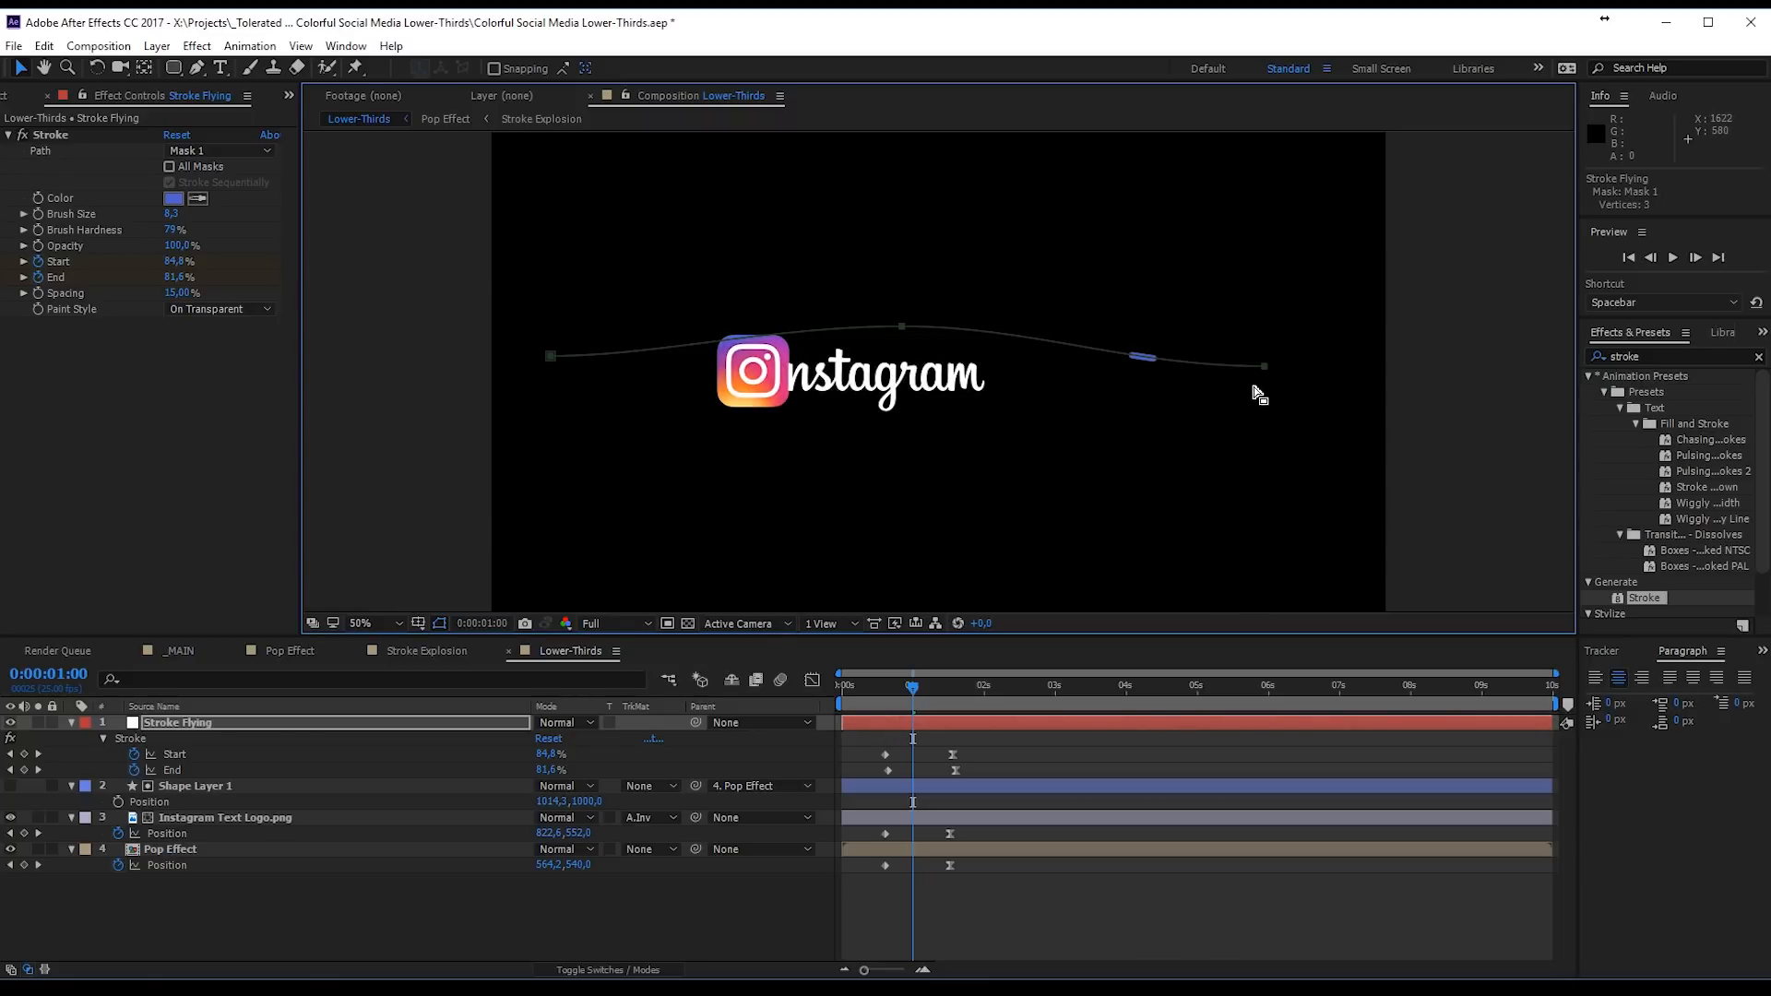
drag(1260, 395, 1273, 419)
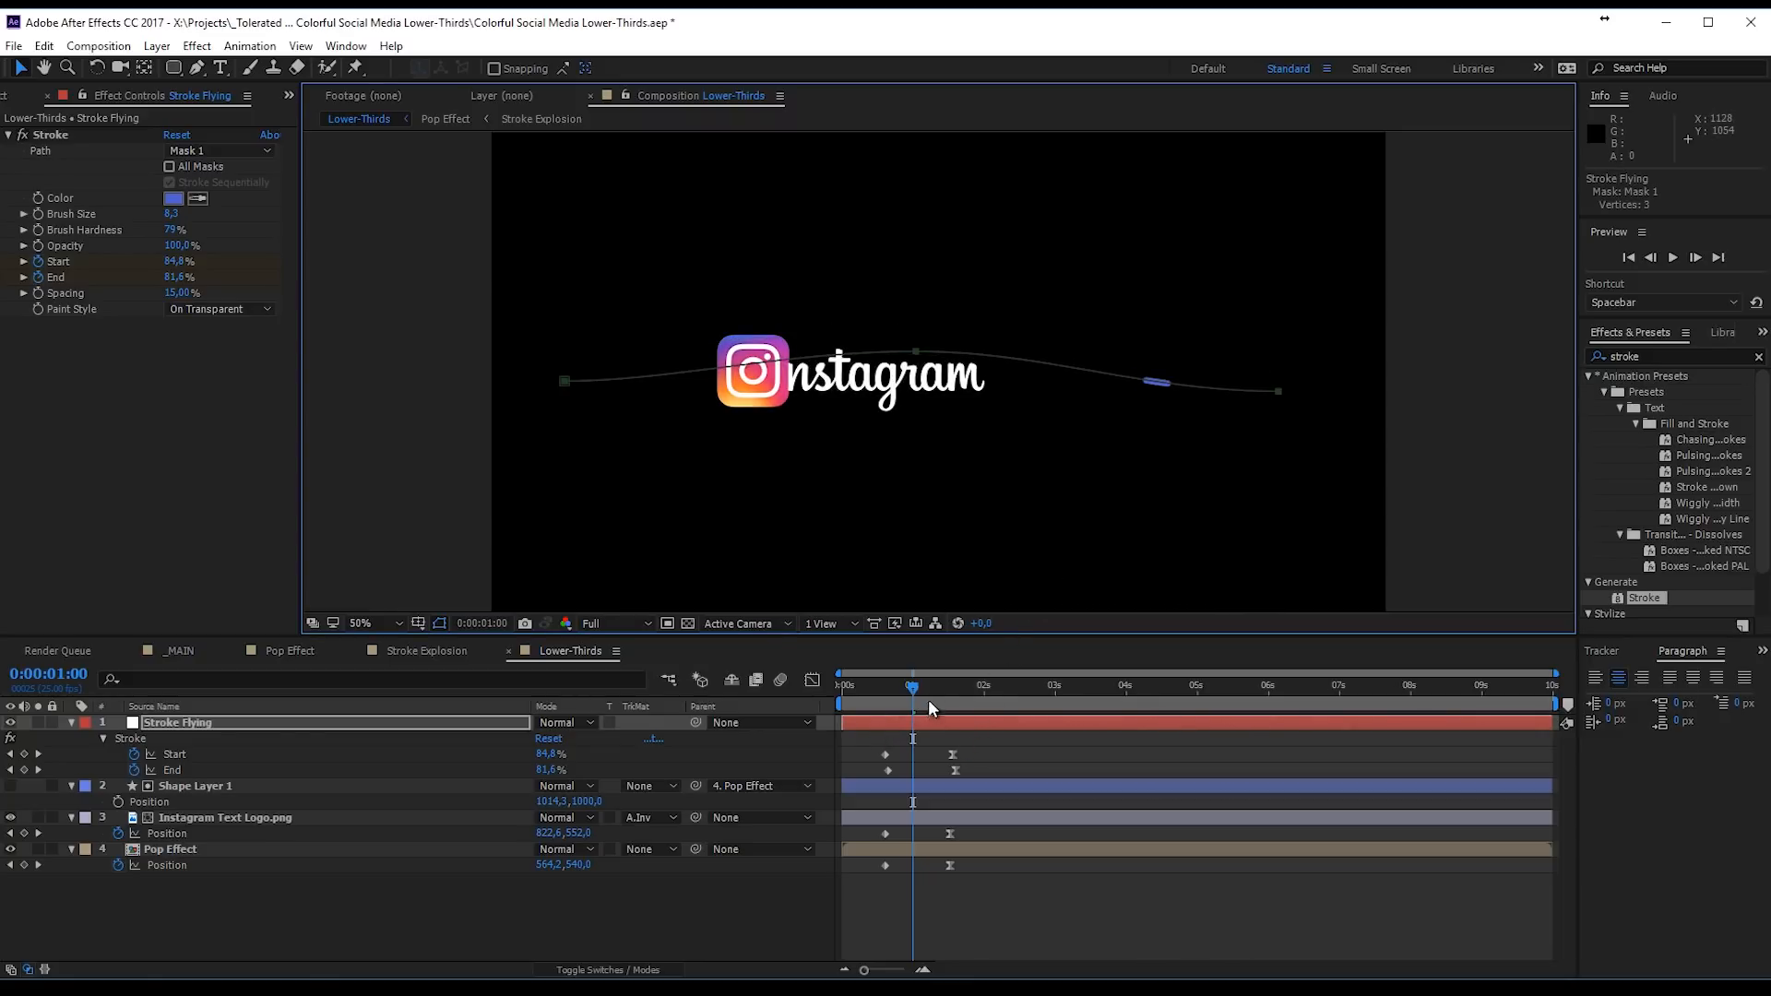
Step: Narrow the flying stroke's mask path symmetrically so it extends only slightly past the logo and text, and preview the animation
drag(928, 700, 952, 695)
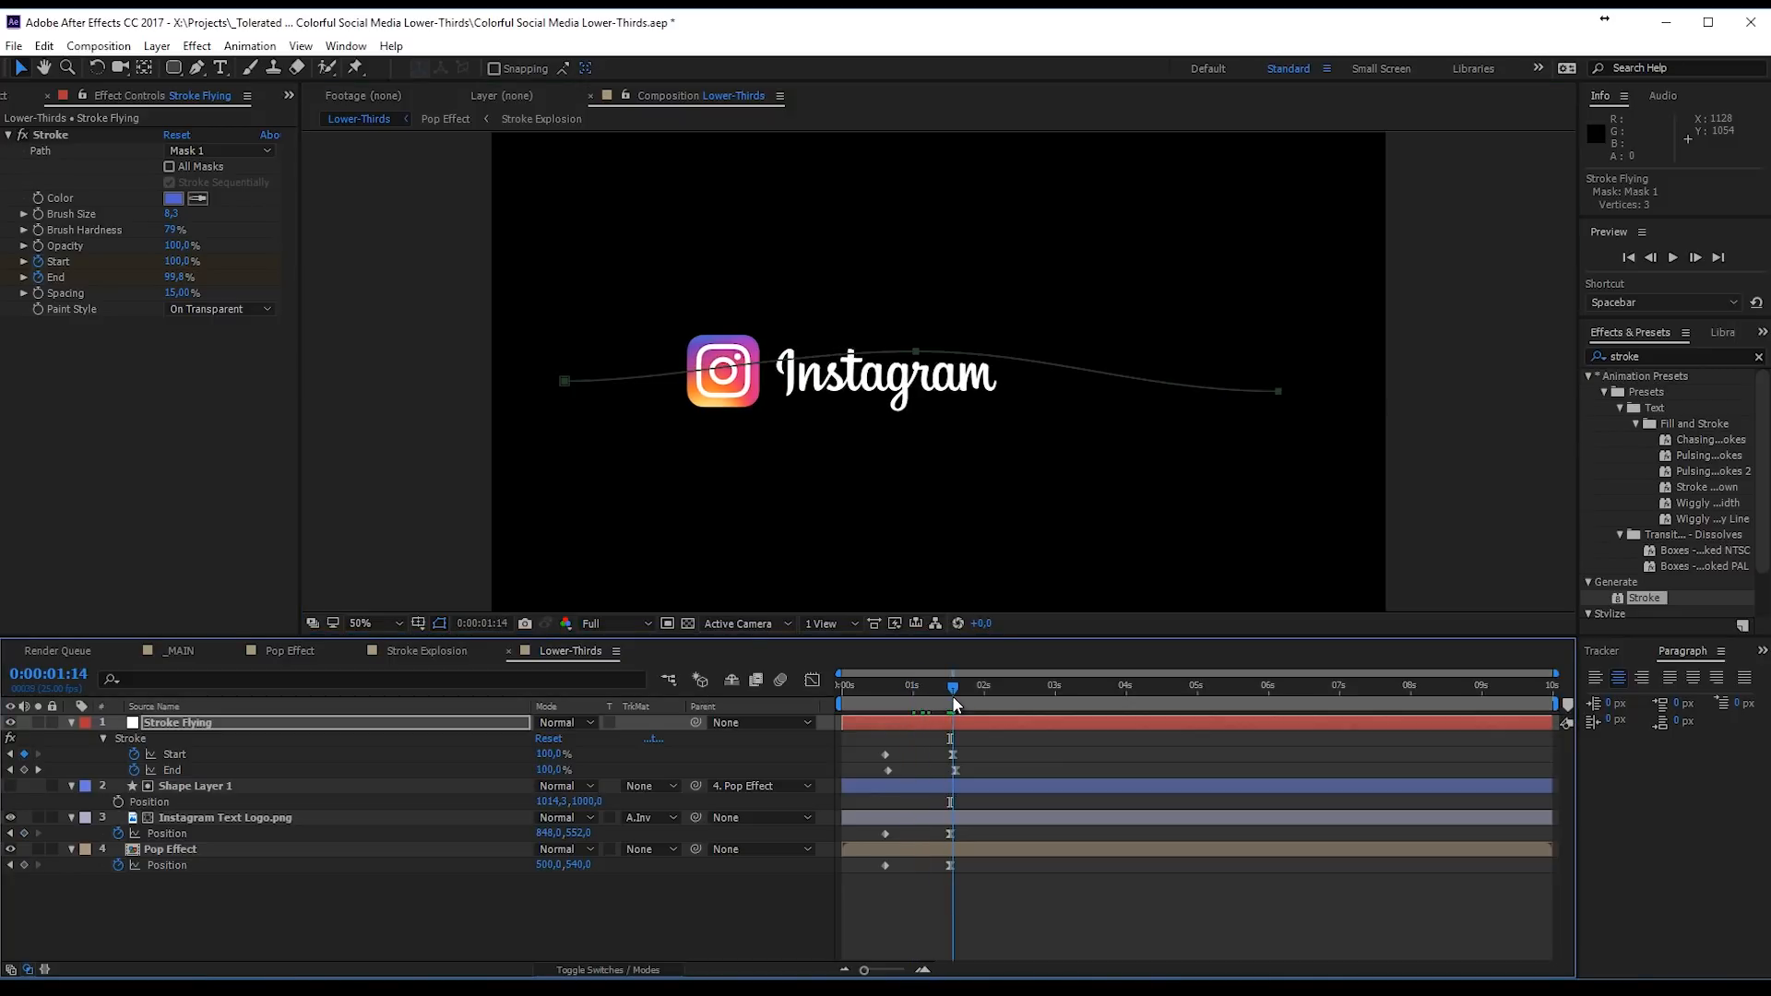
double_click(1280, 397)
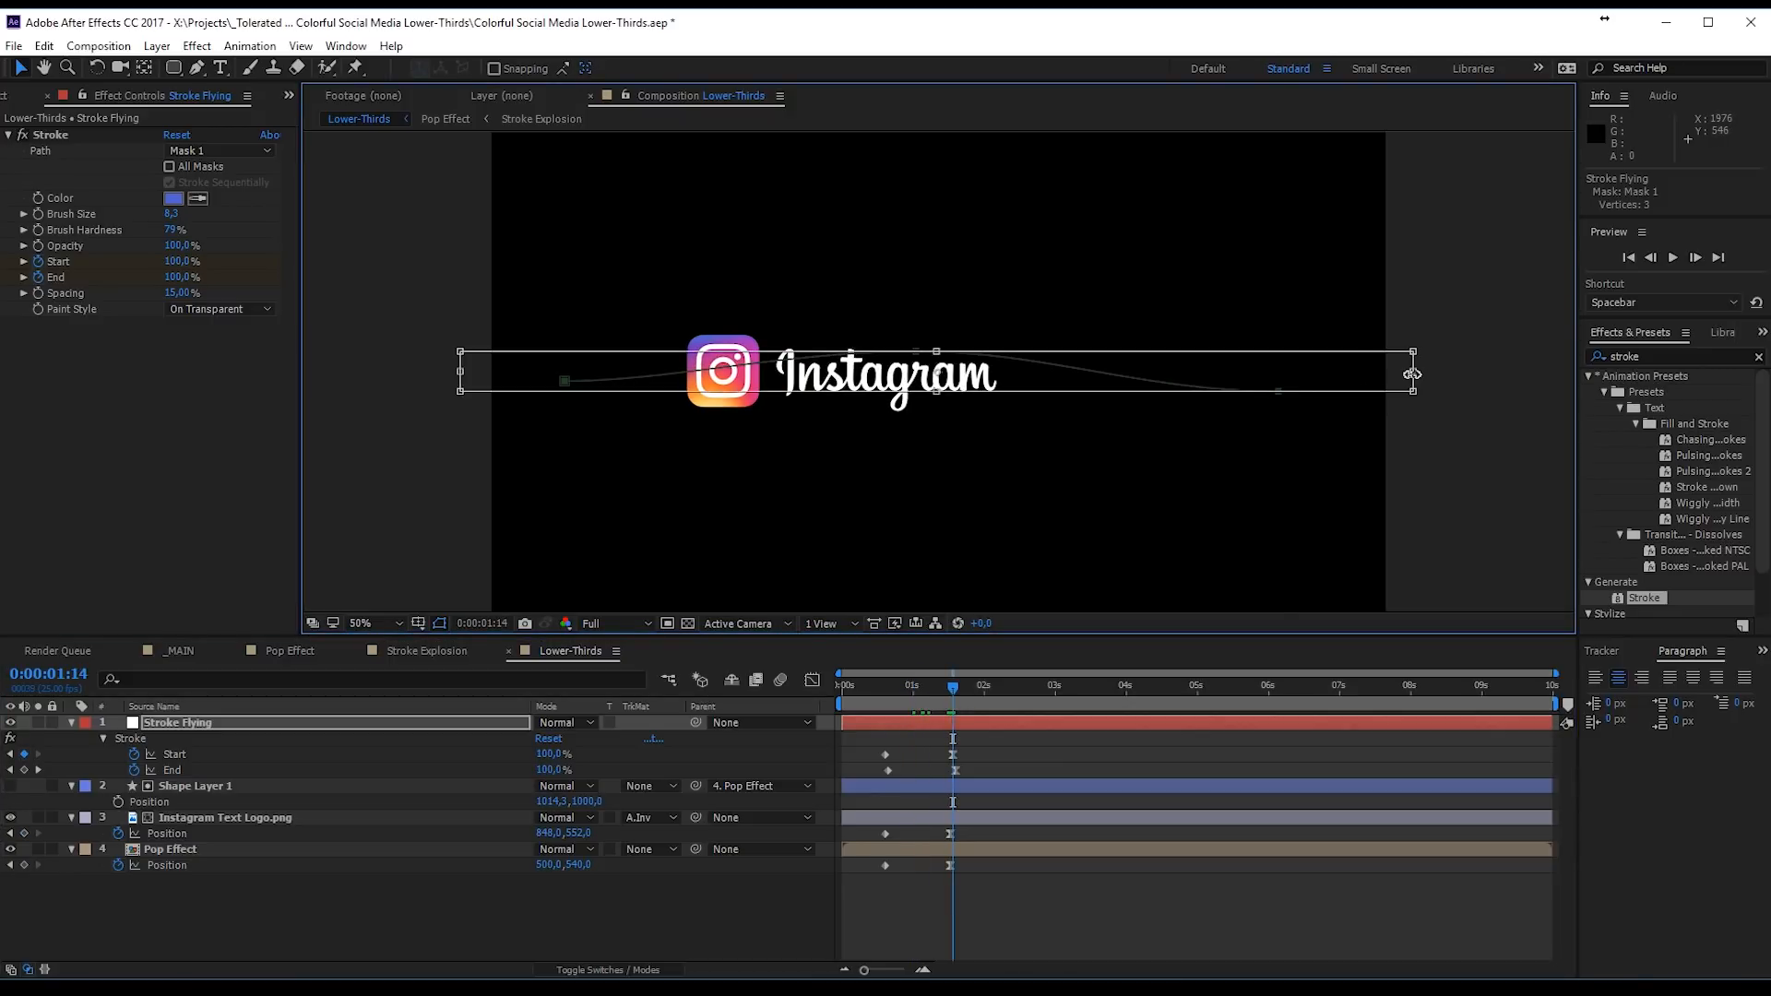
drag(1412, 373, 1119, 375)
key(Return)
click(1015, 908)
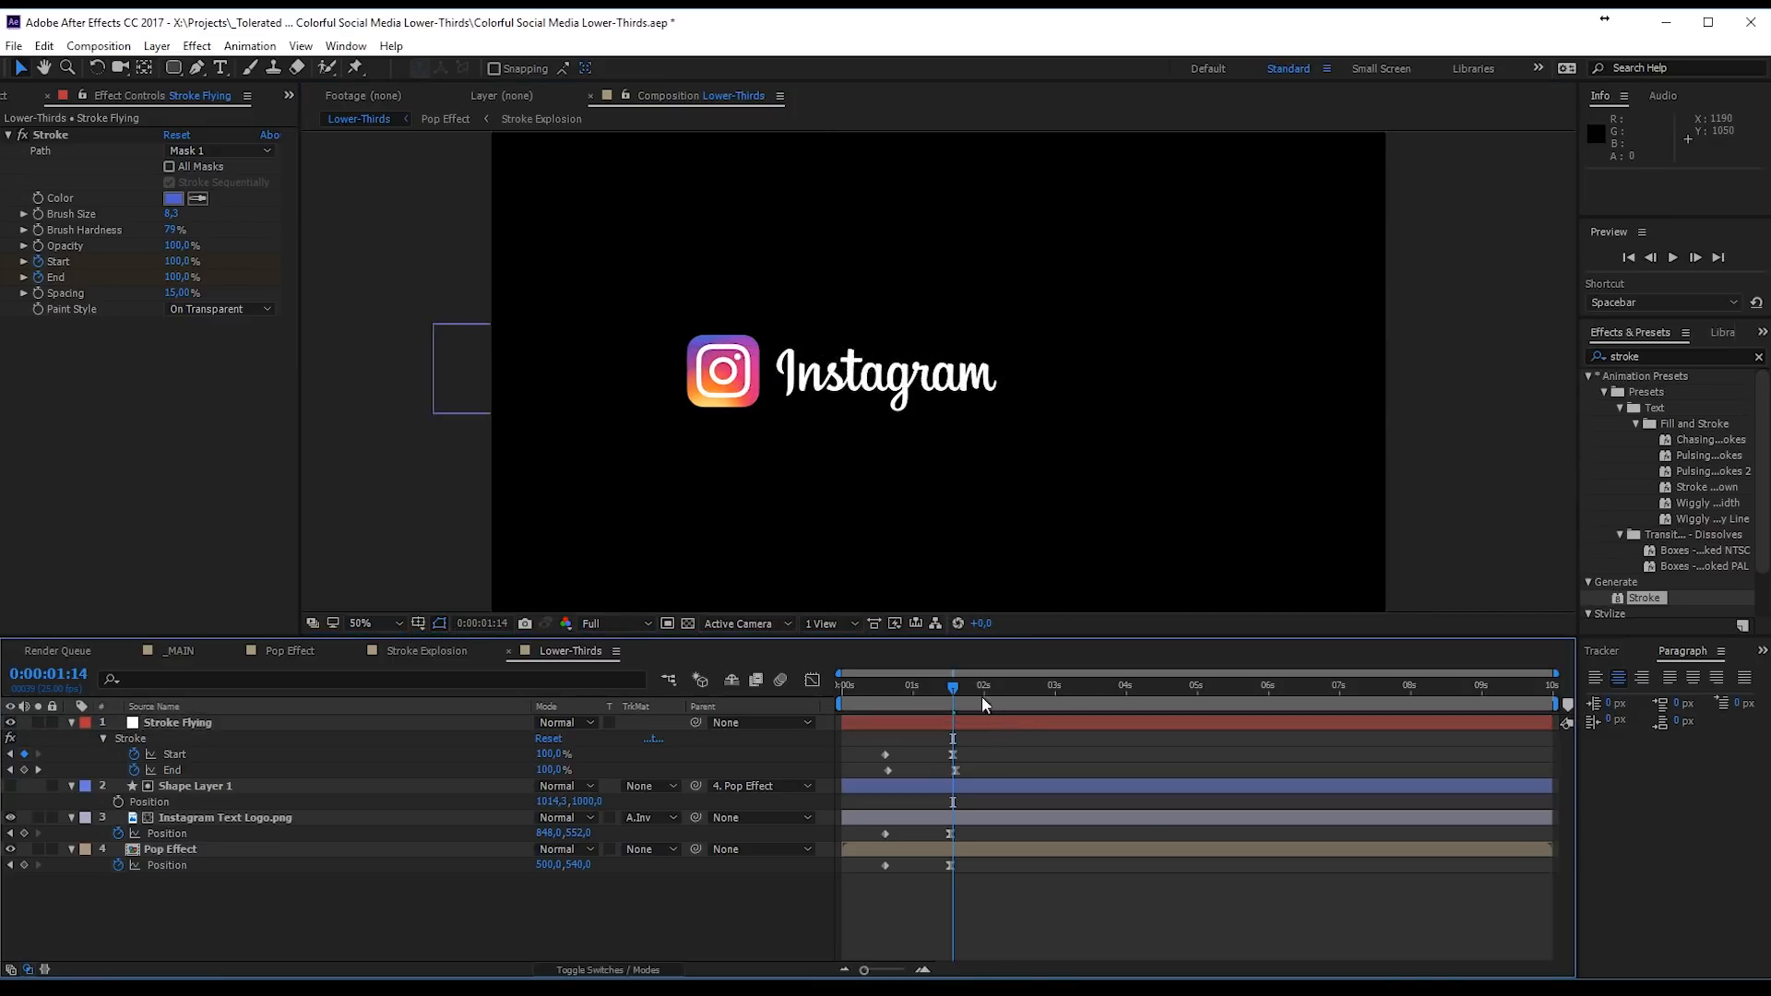
drag(955, 689, 873, 690)
key(space)
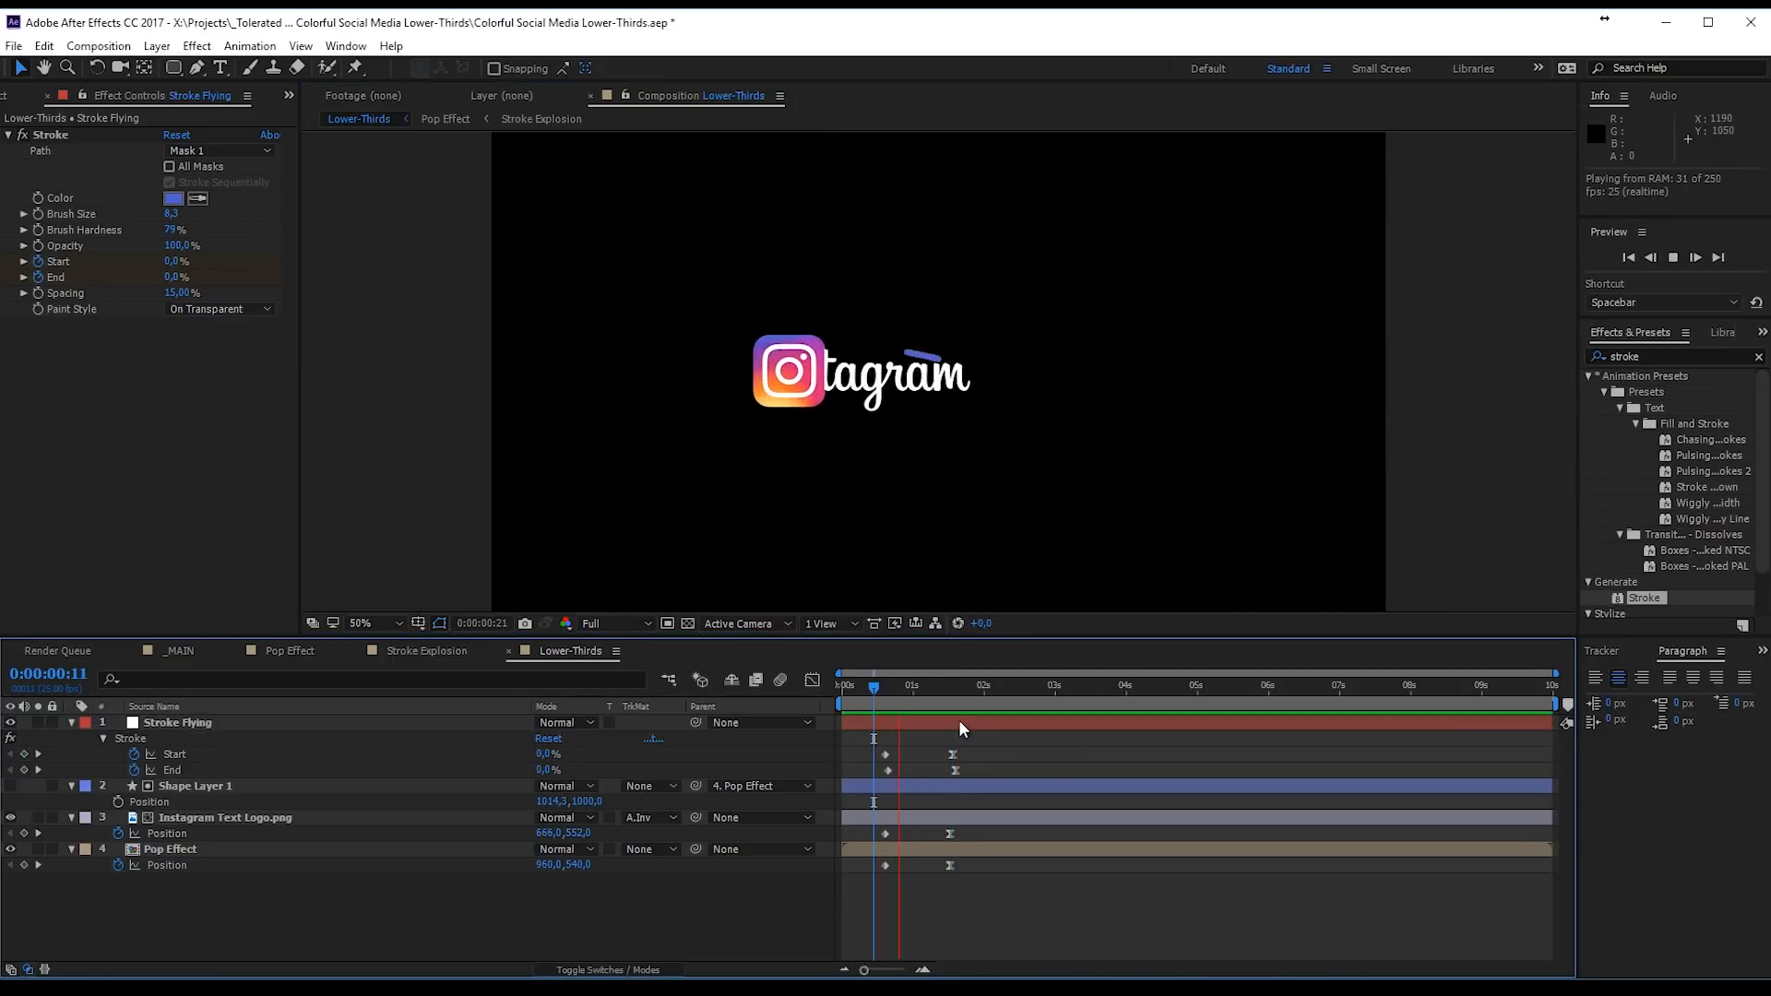
click(921, 688)
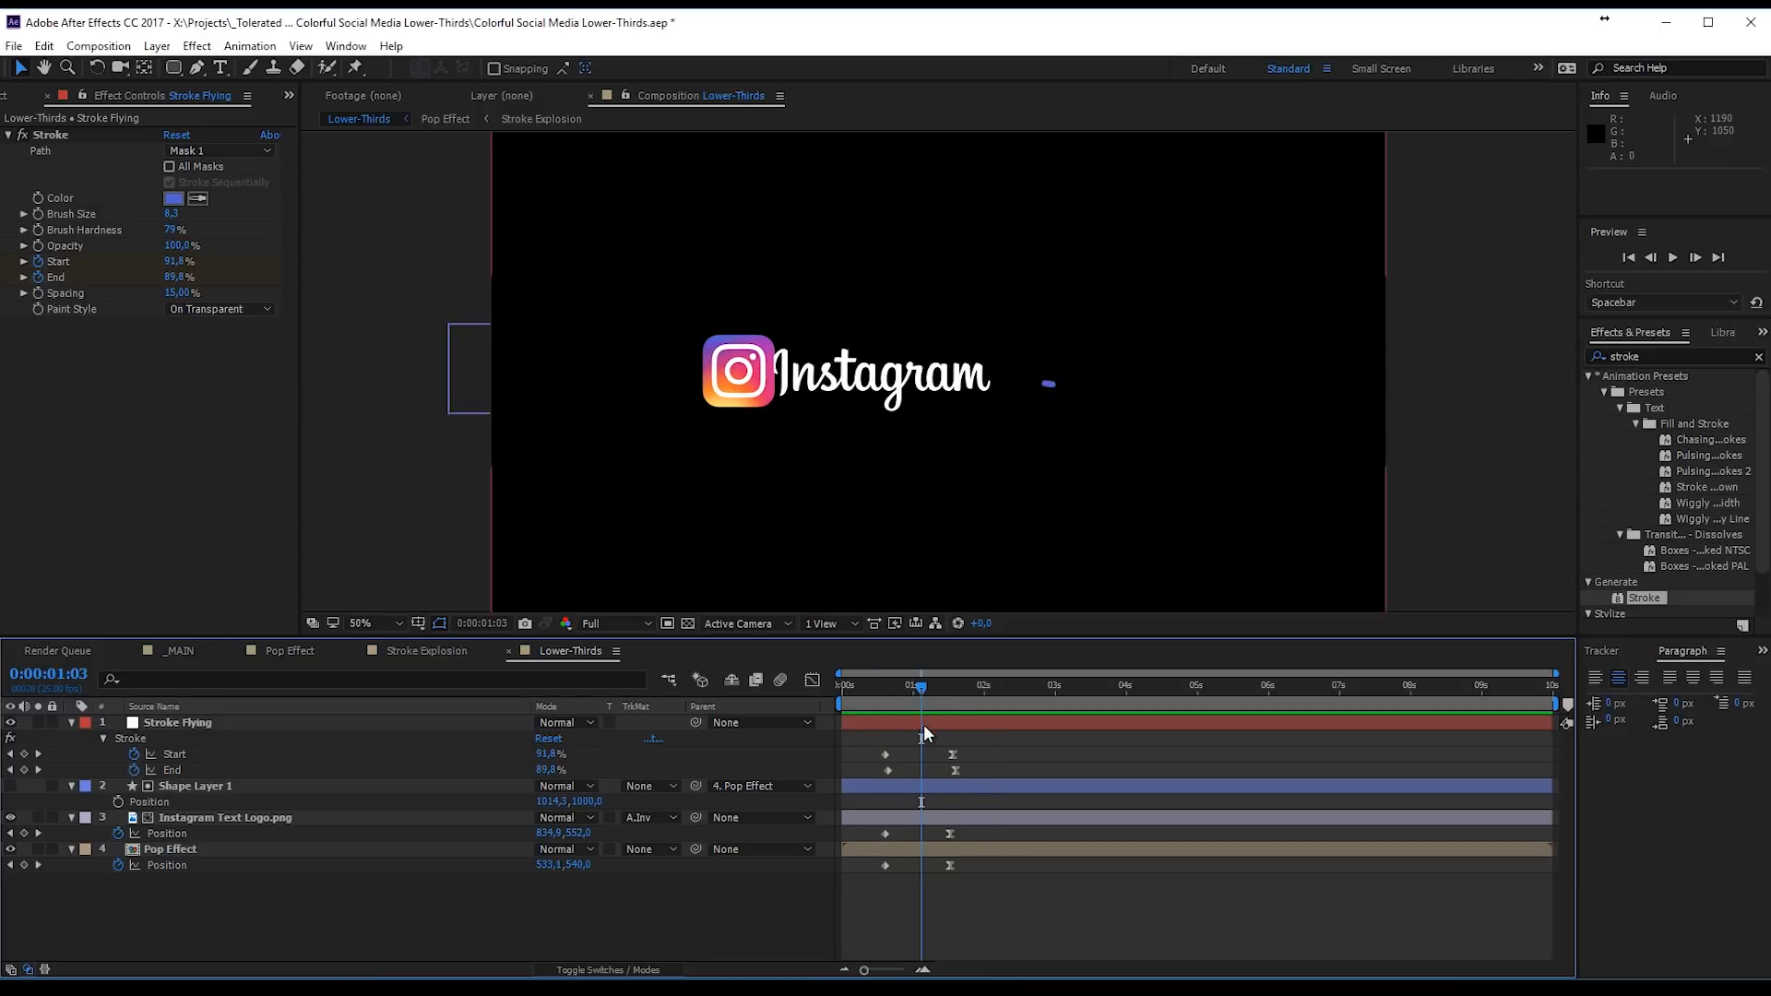
Step: Duplicate the Stroke Flying layer and reshape the copy's mask path, lowering its first and middle points and raising its last point
click(923, 723)
click(44, 45)
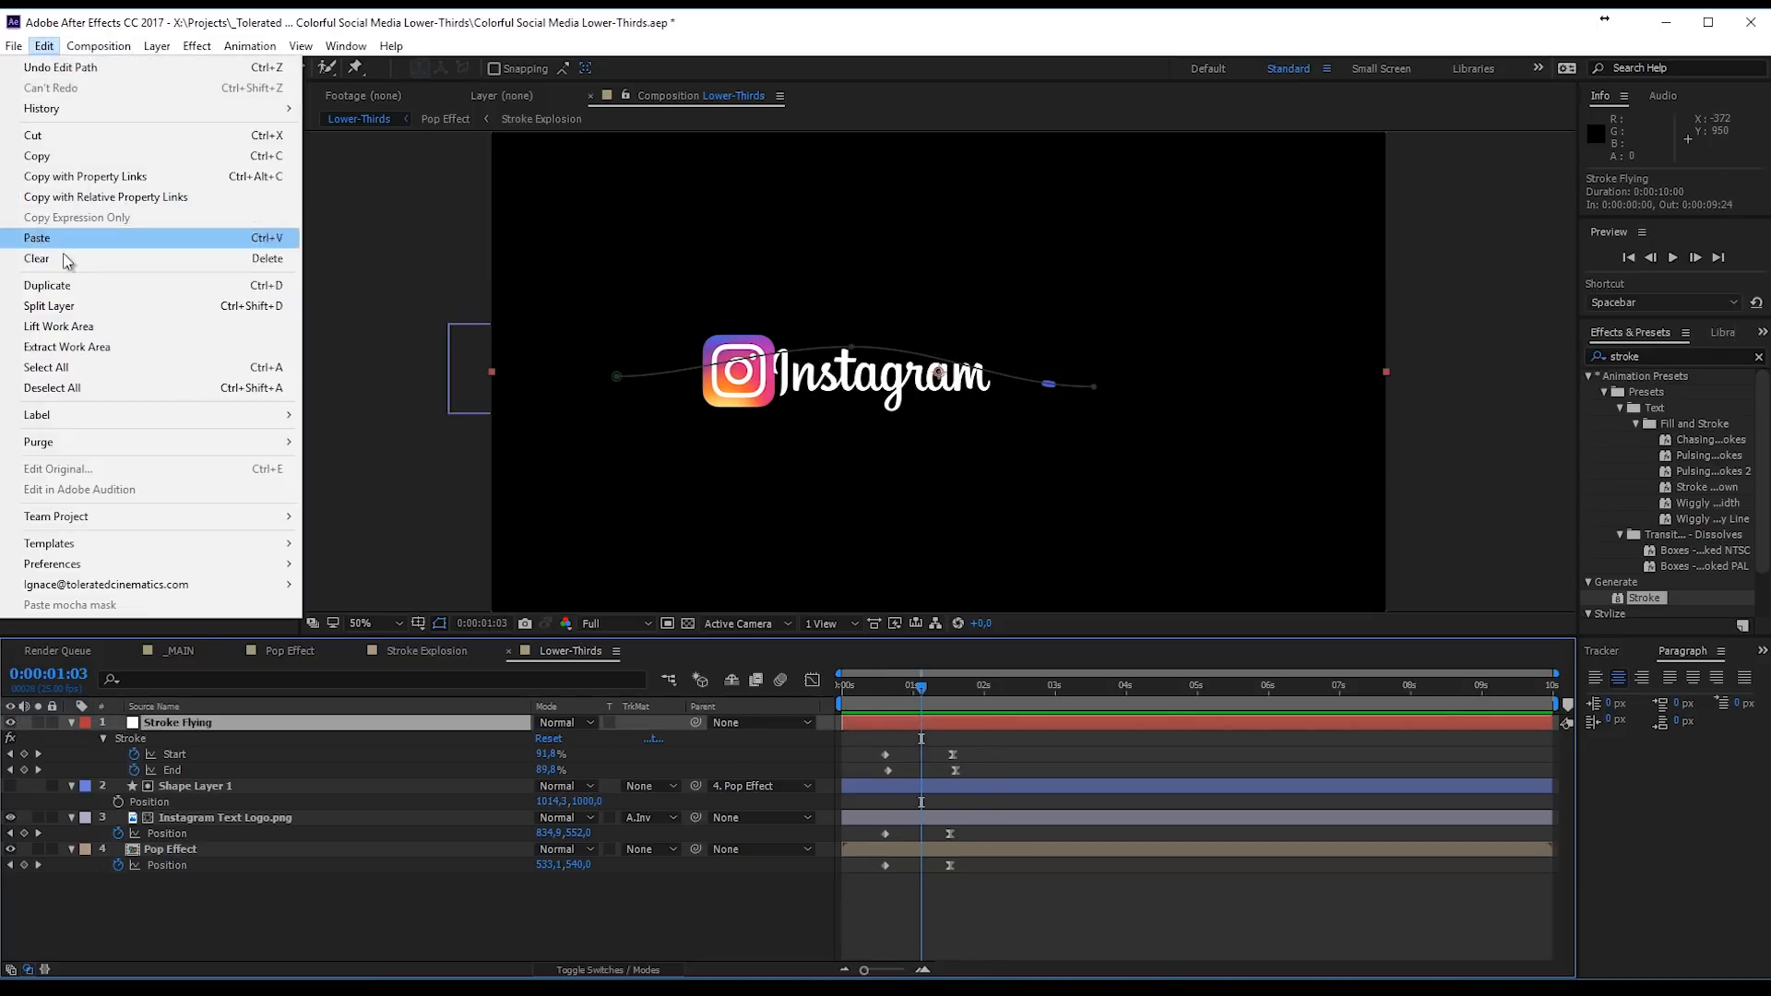
click(64, 287)
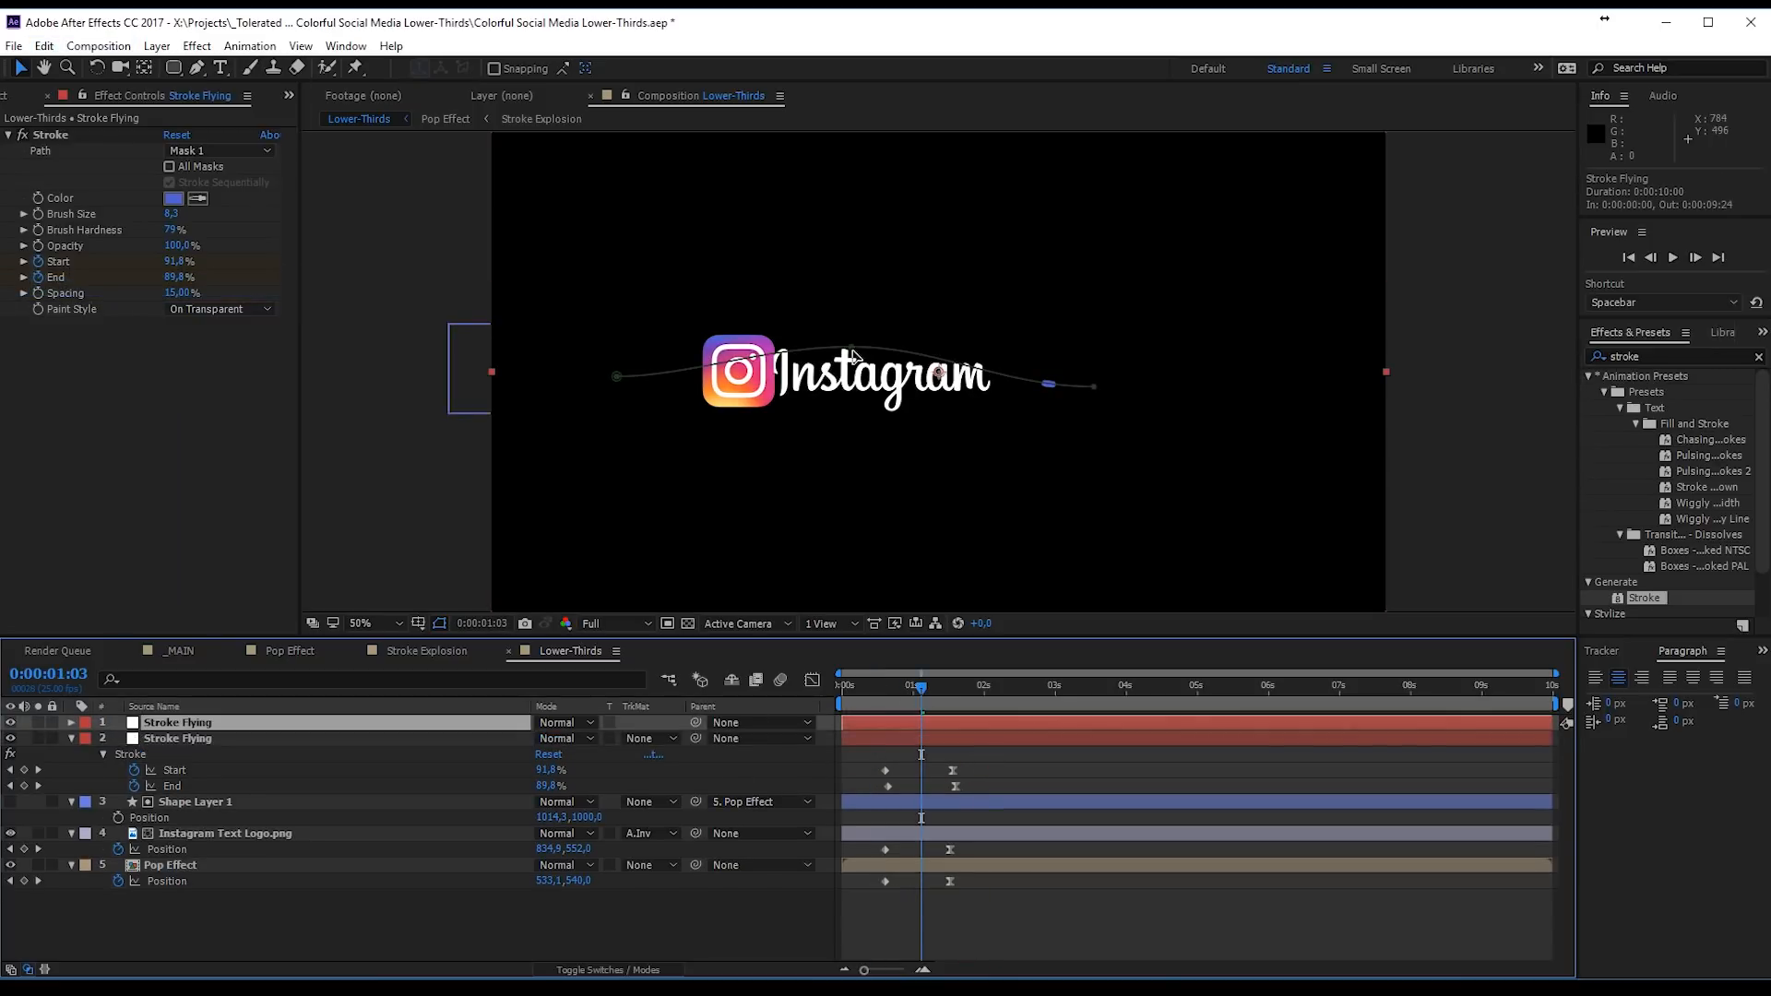
drag(852, 348, 852, 403)
drag(1094, 386, 1102, 355)
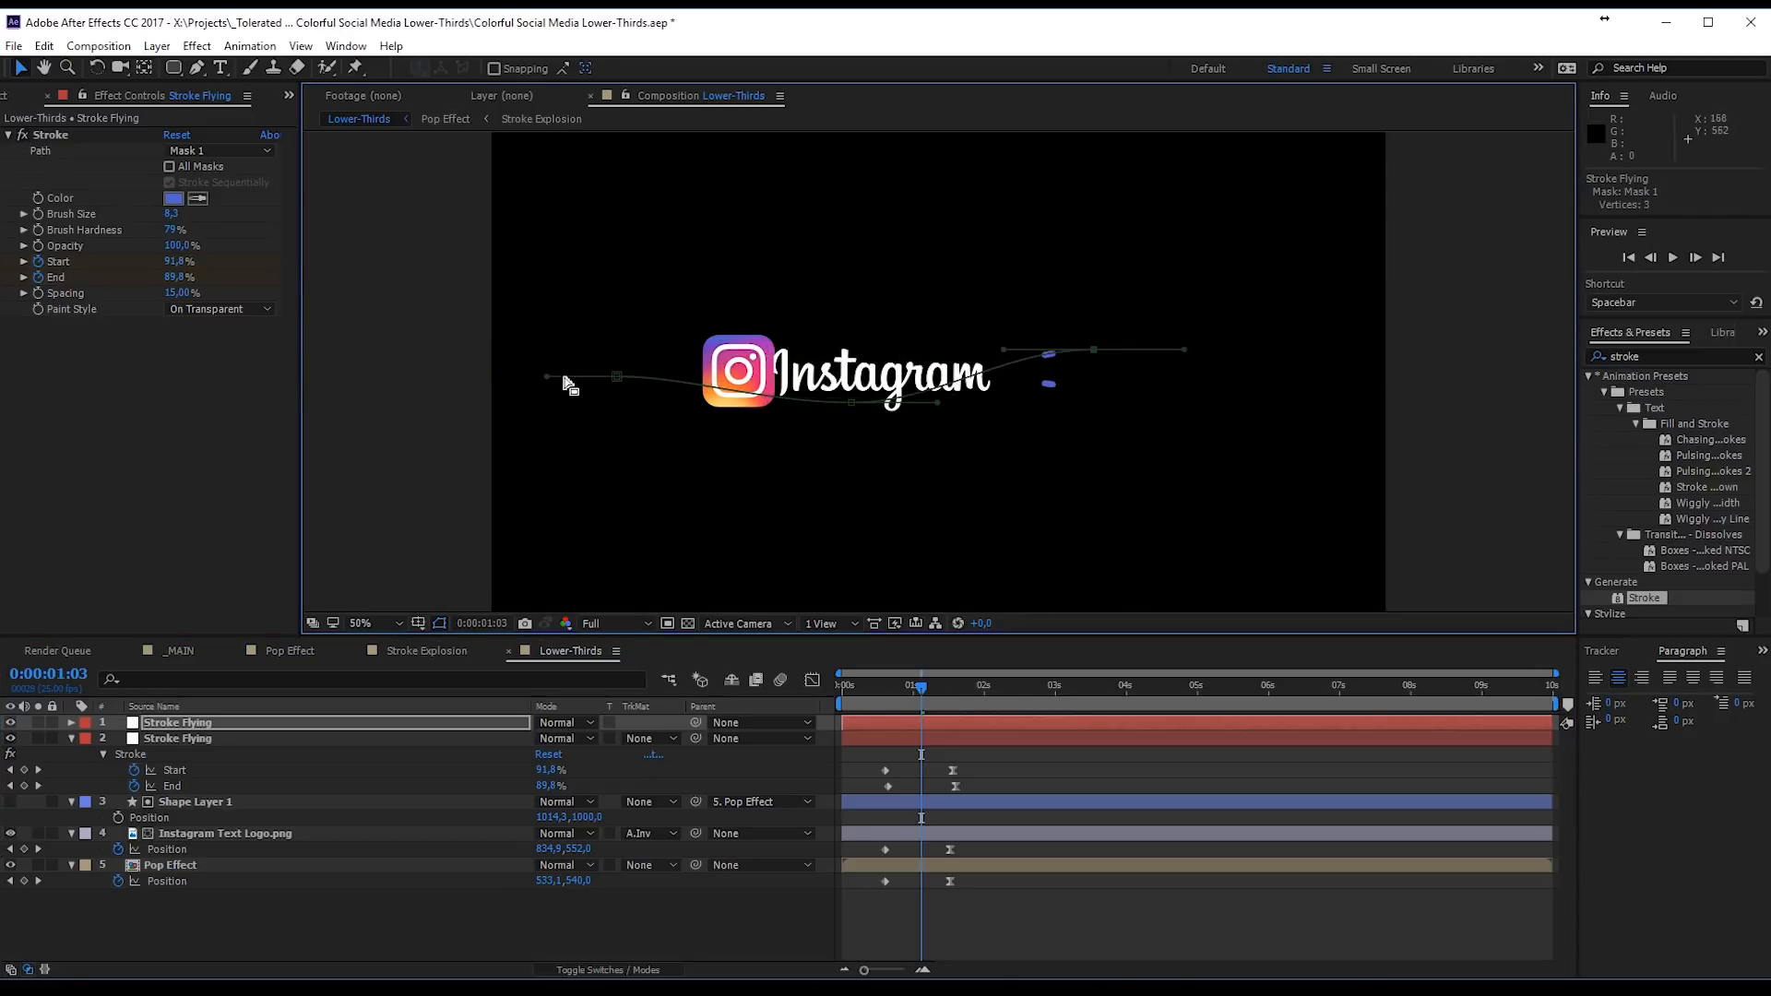
drag(616, 377, 618, 426)
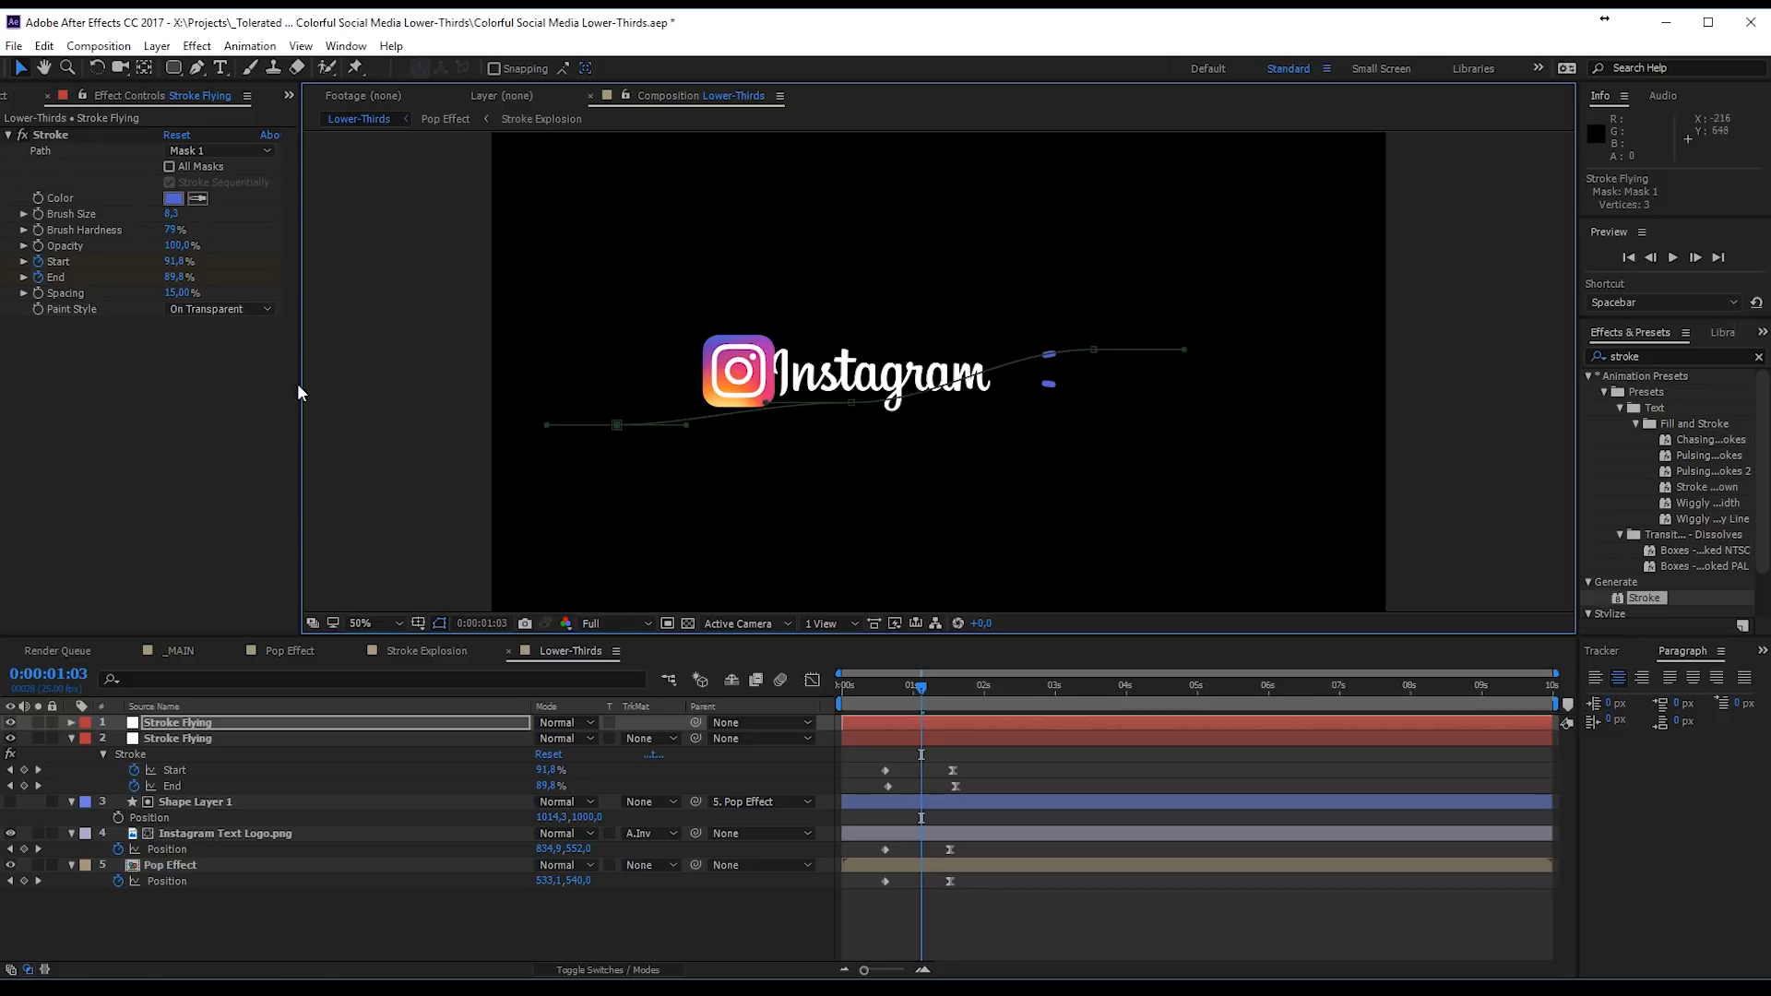
Step: Sample the duplicate stroke's colour from the logo's yellow-orange area, and shift the duplicate layer slightly later in time
click(198, 199)
click(718, 397)
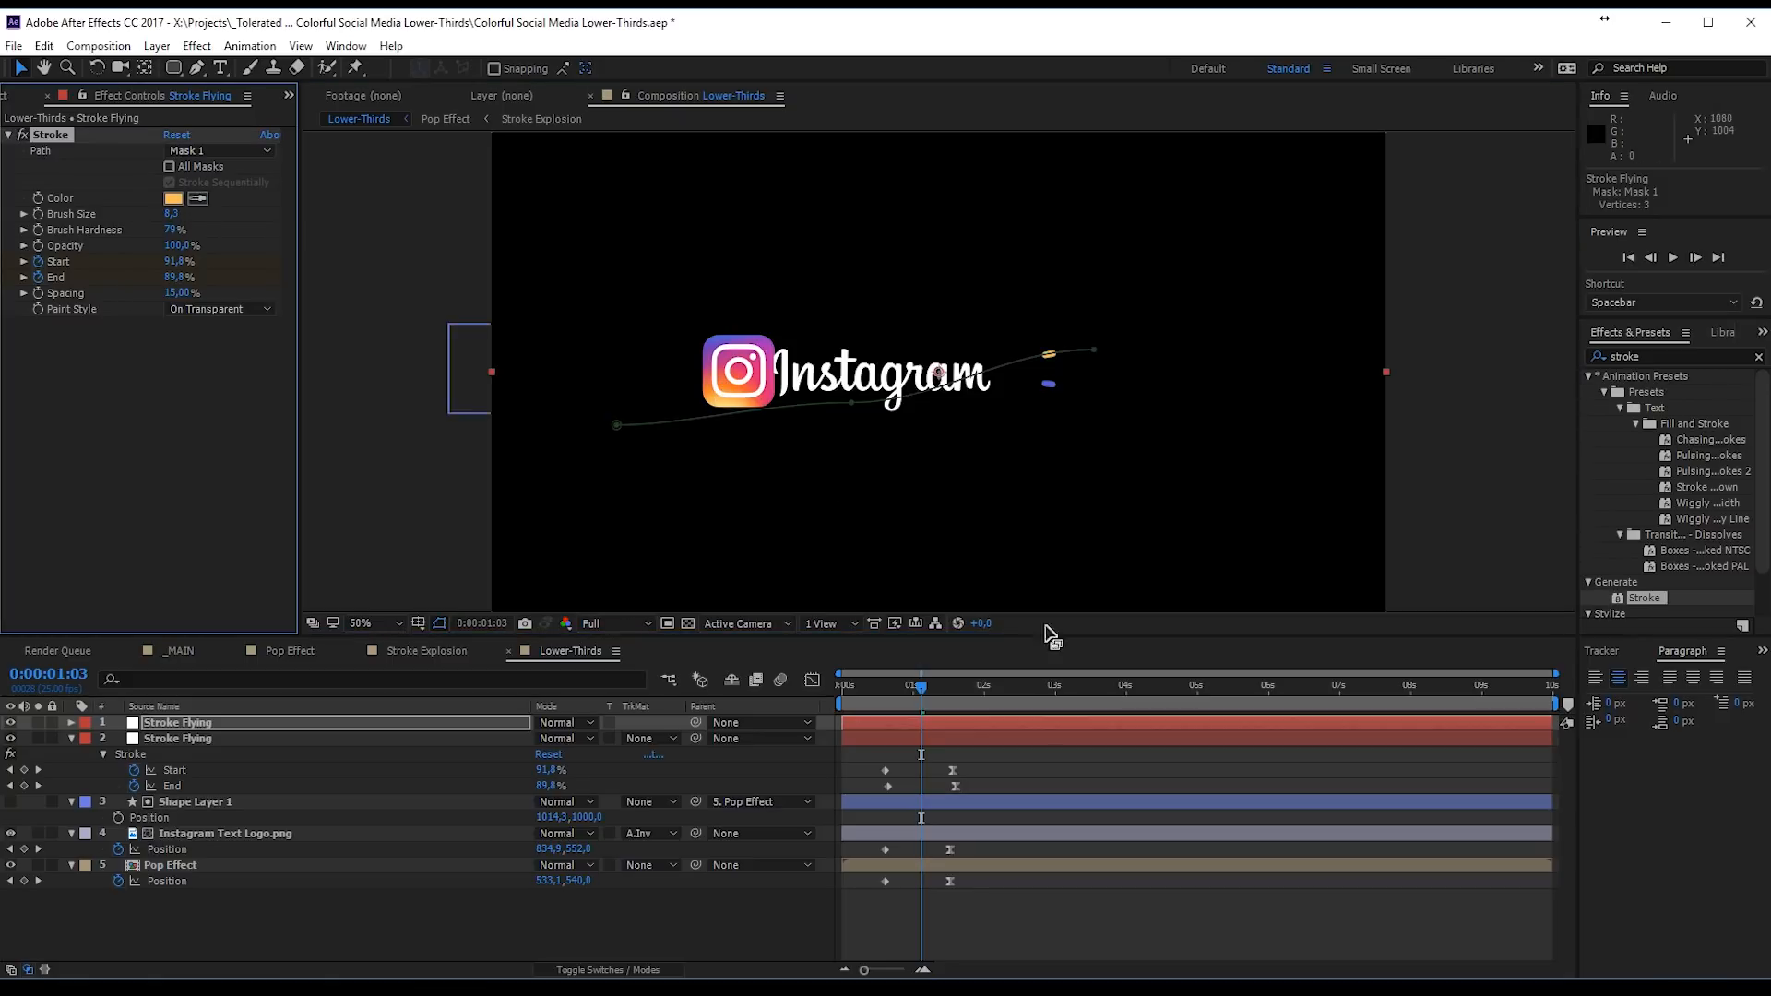
key(space)
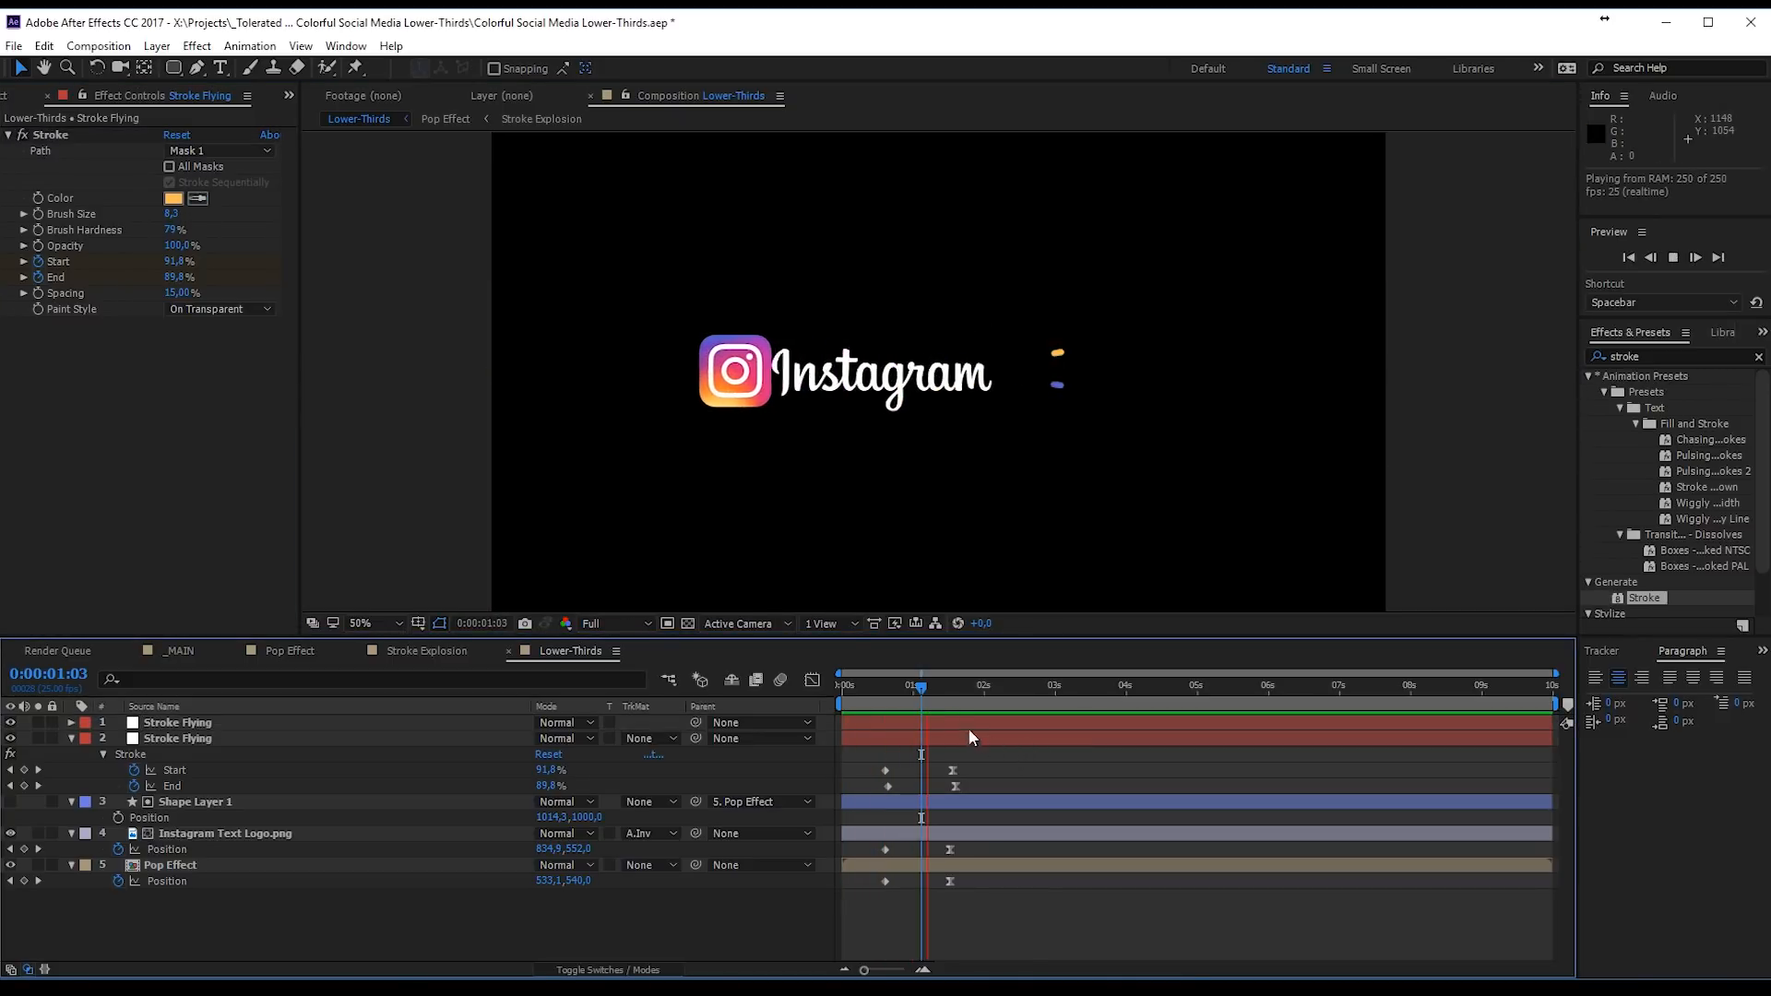
click(924, 722)
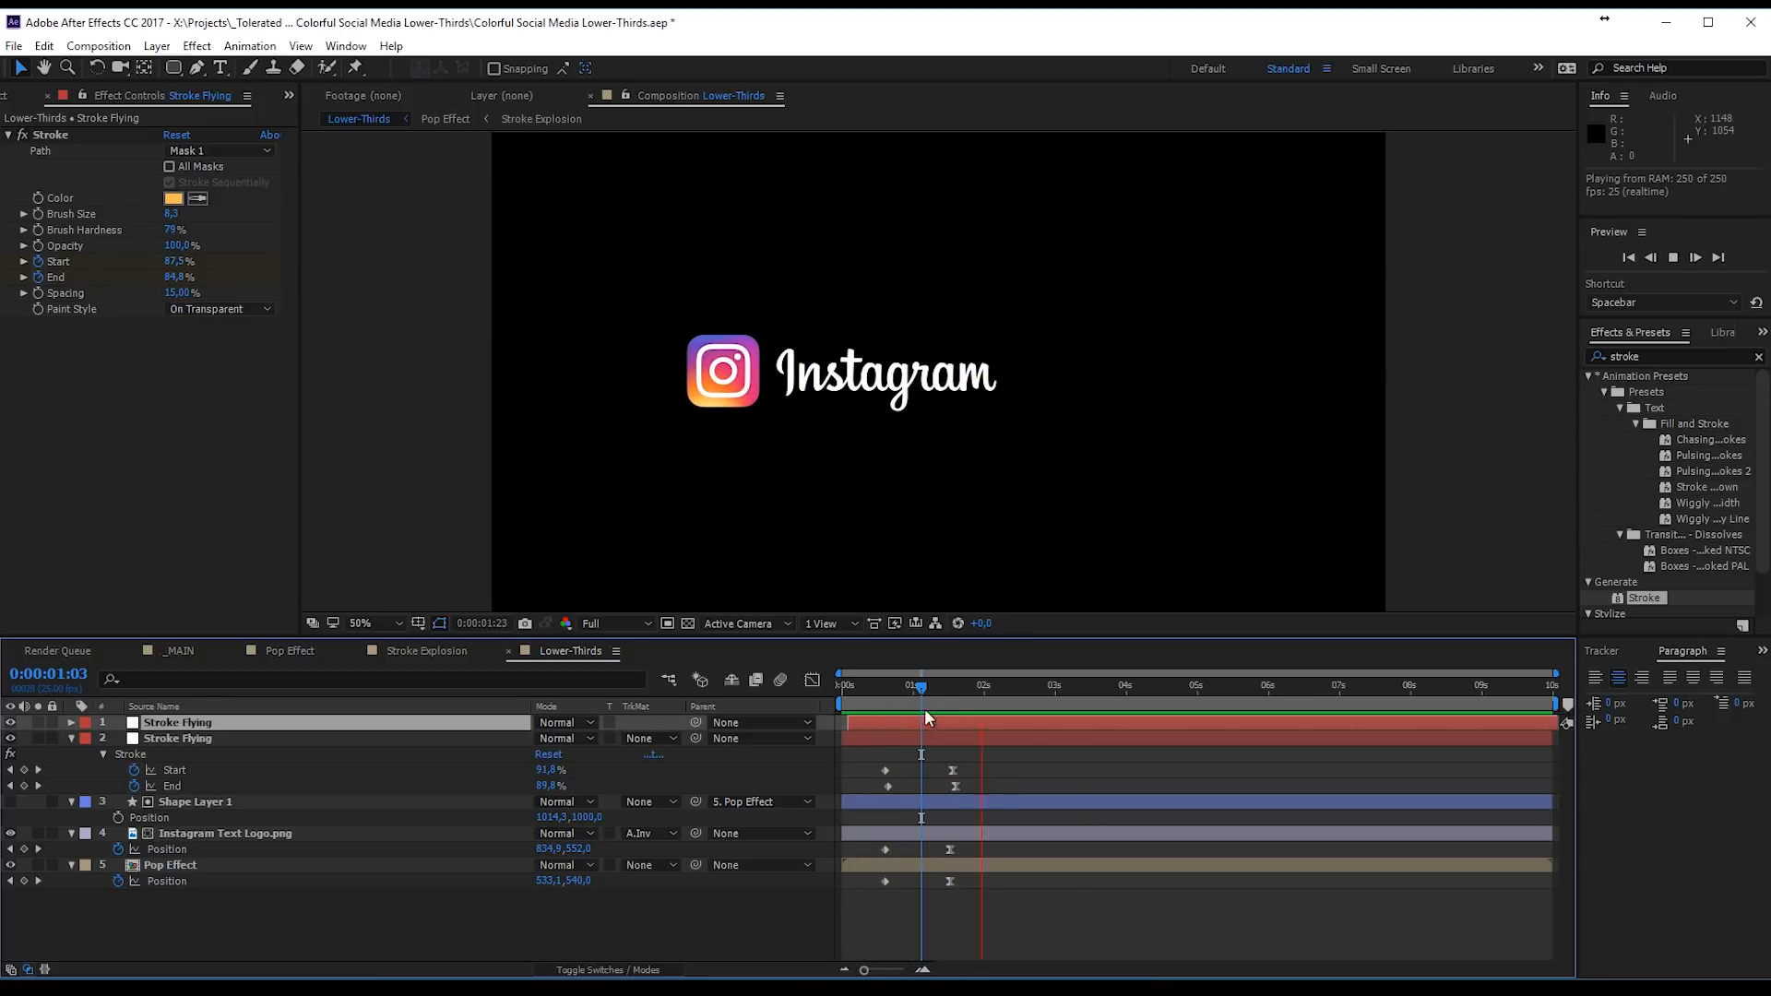
click(938, 693)
drag(939, 694, 910, 690)
Step: Move the original stroke's End keyframes slightly later, with the last one at 0:00:01:16, and preview the longer stroke
drag(971, 782, 893, 788)
key(space)
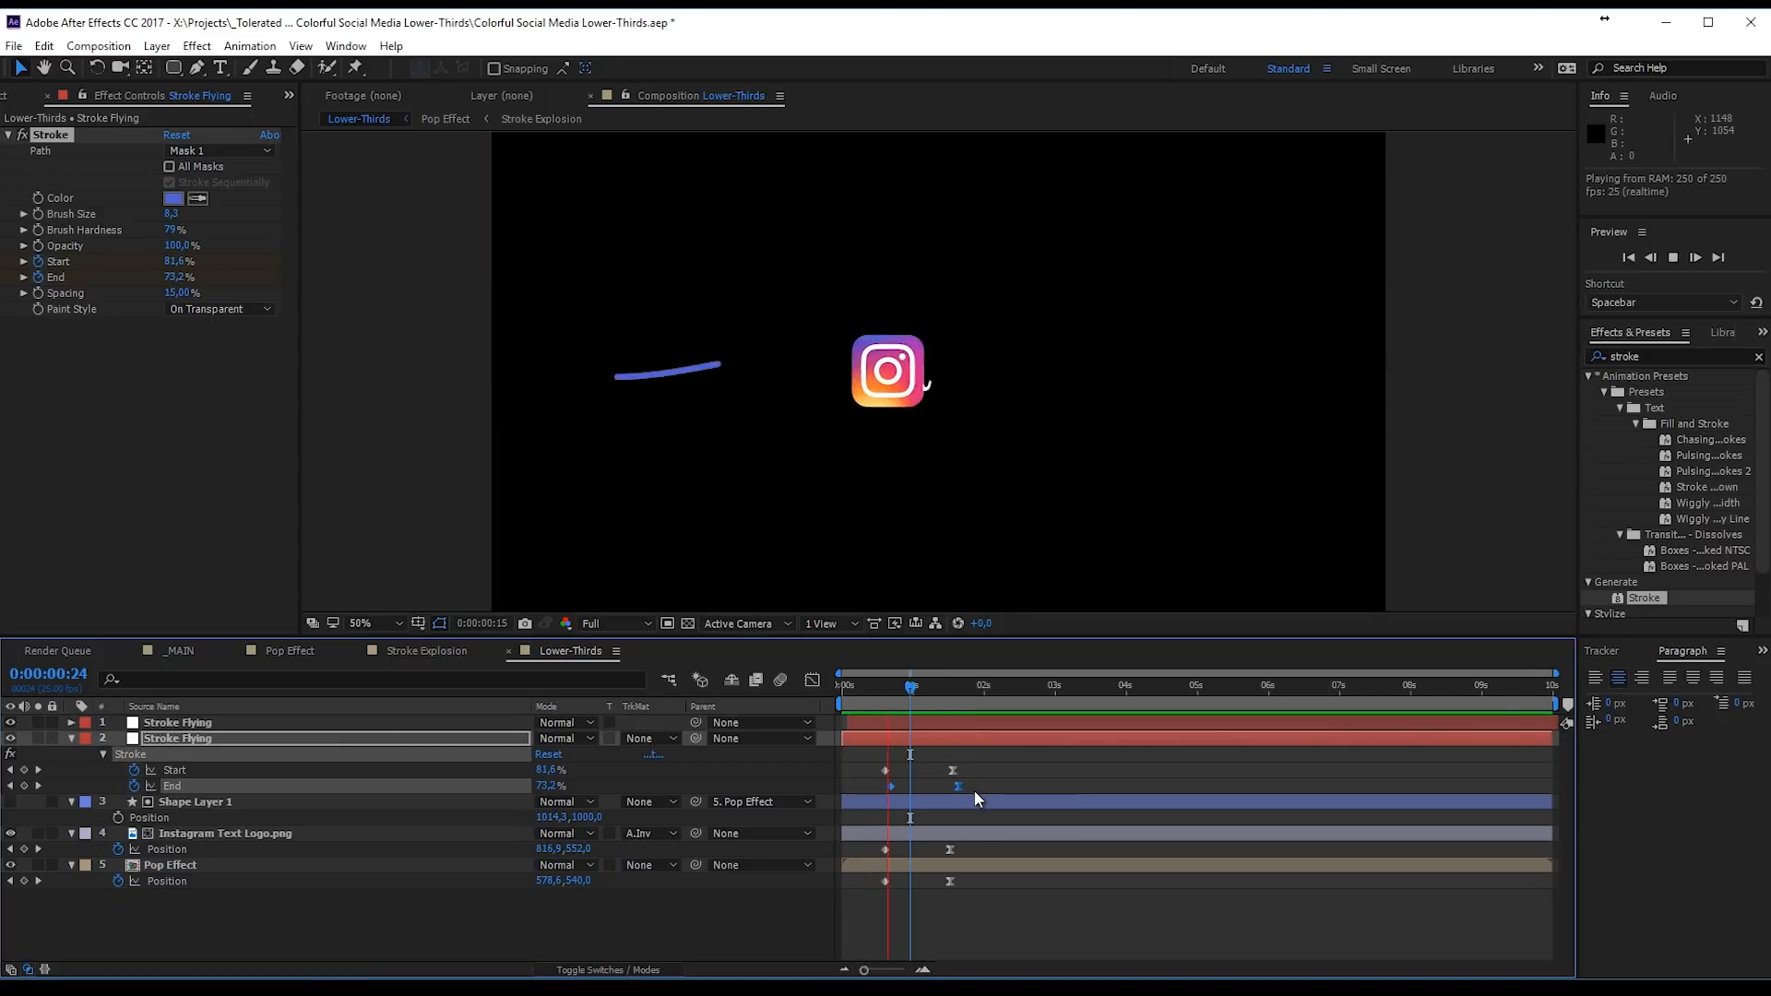
key(space)
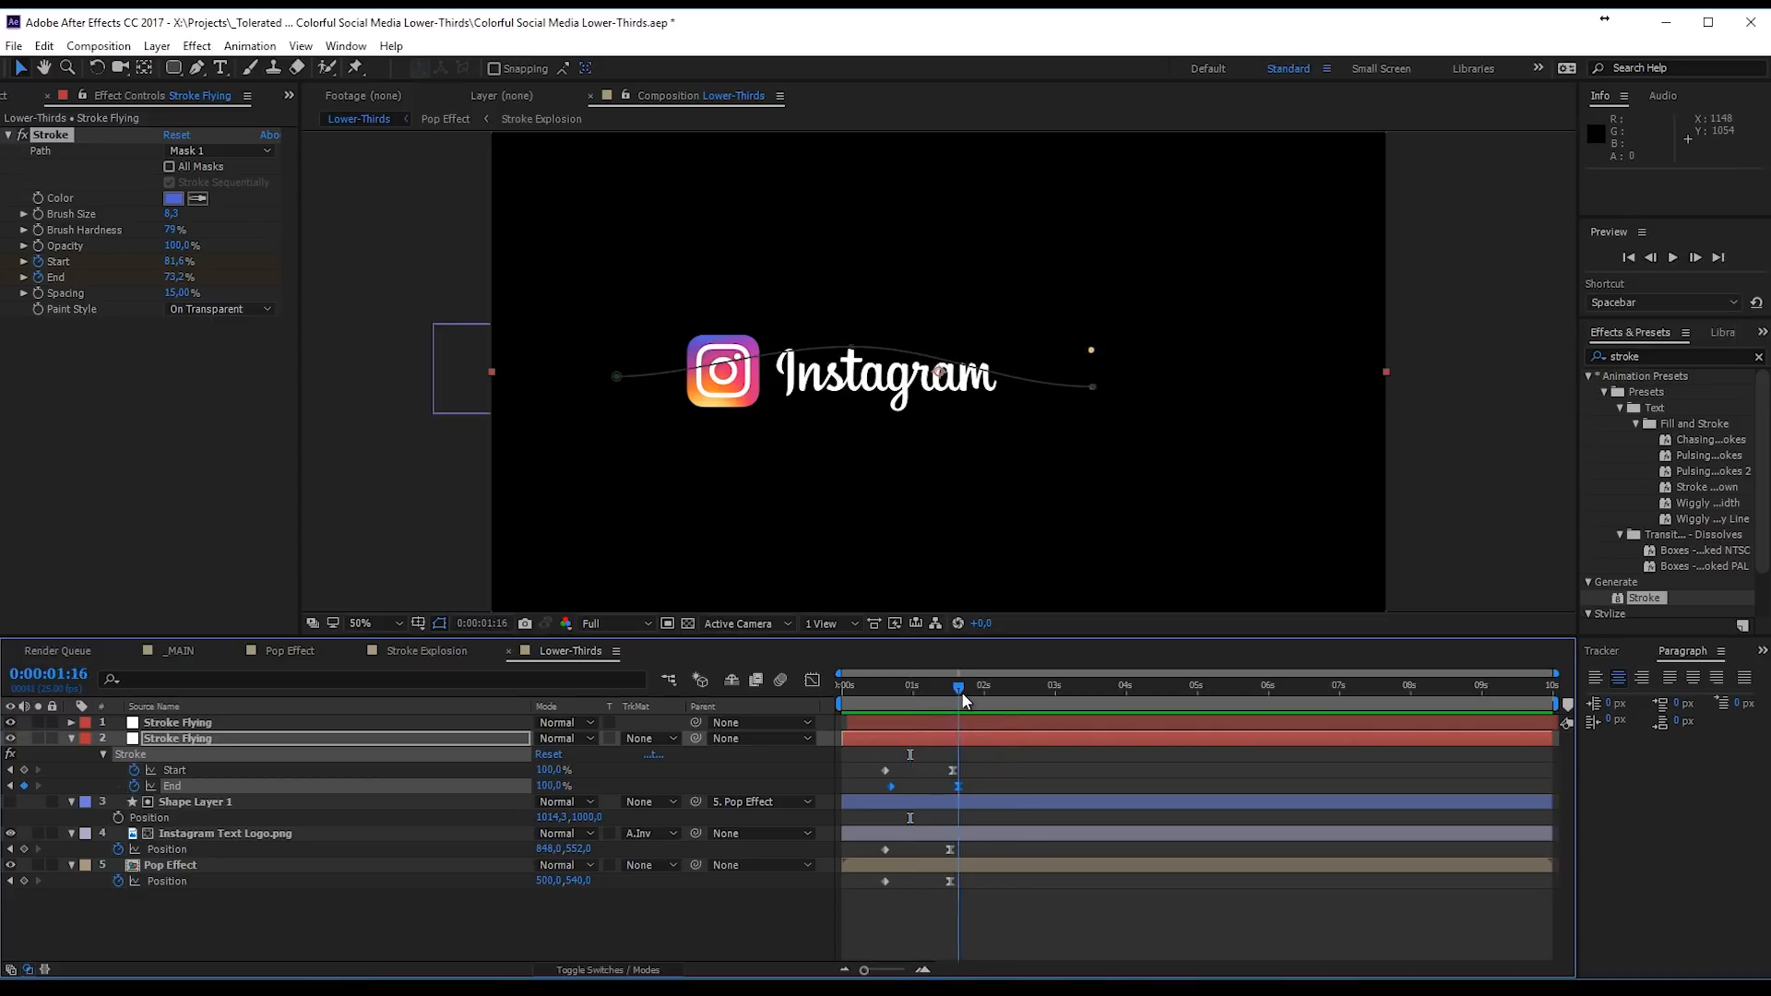
Step: Scrub through the _MAIN composition to examine how the outlined URL box animates, and return to the Lower-Thirds composition
click(182, 651)
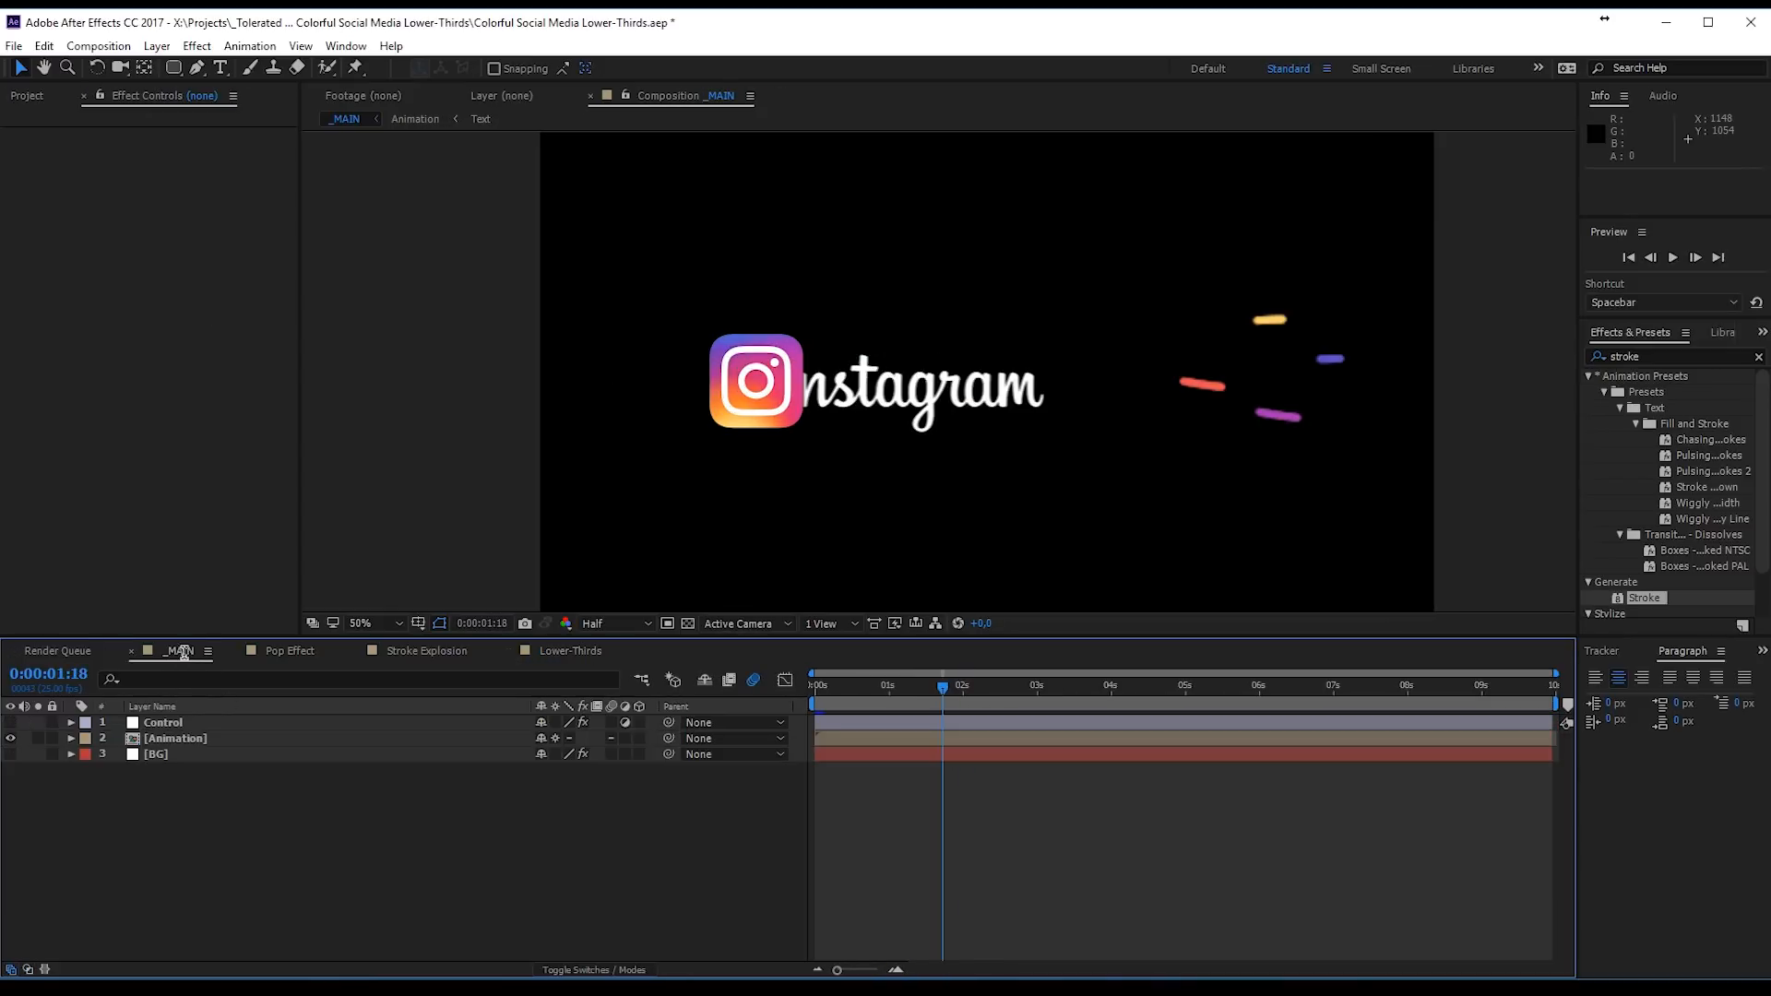
drag(937, 687, 1048, 699)
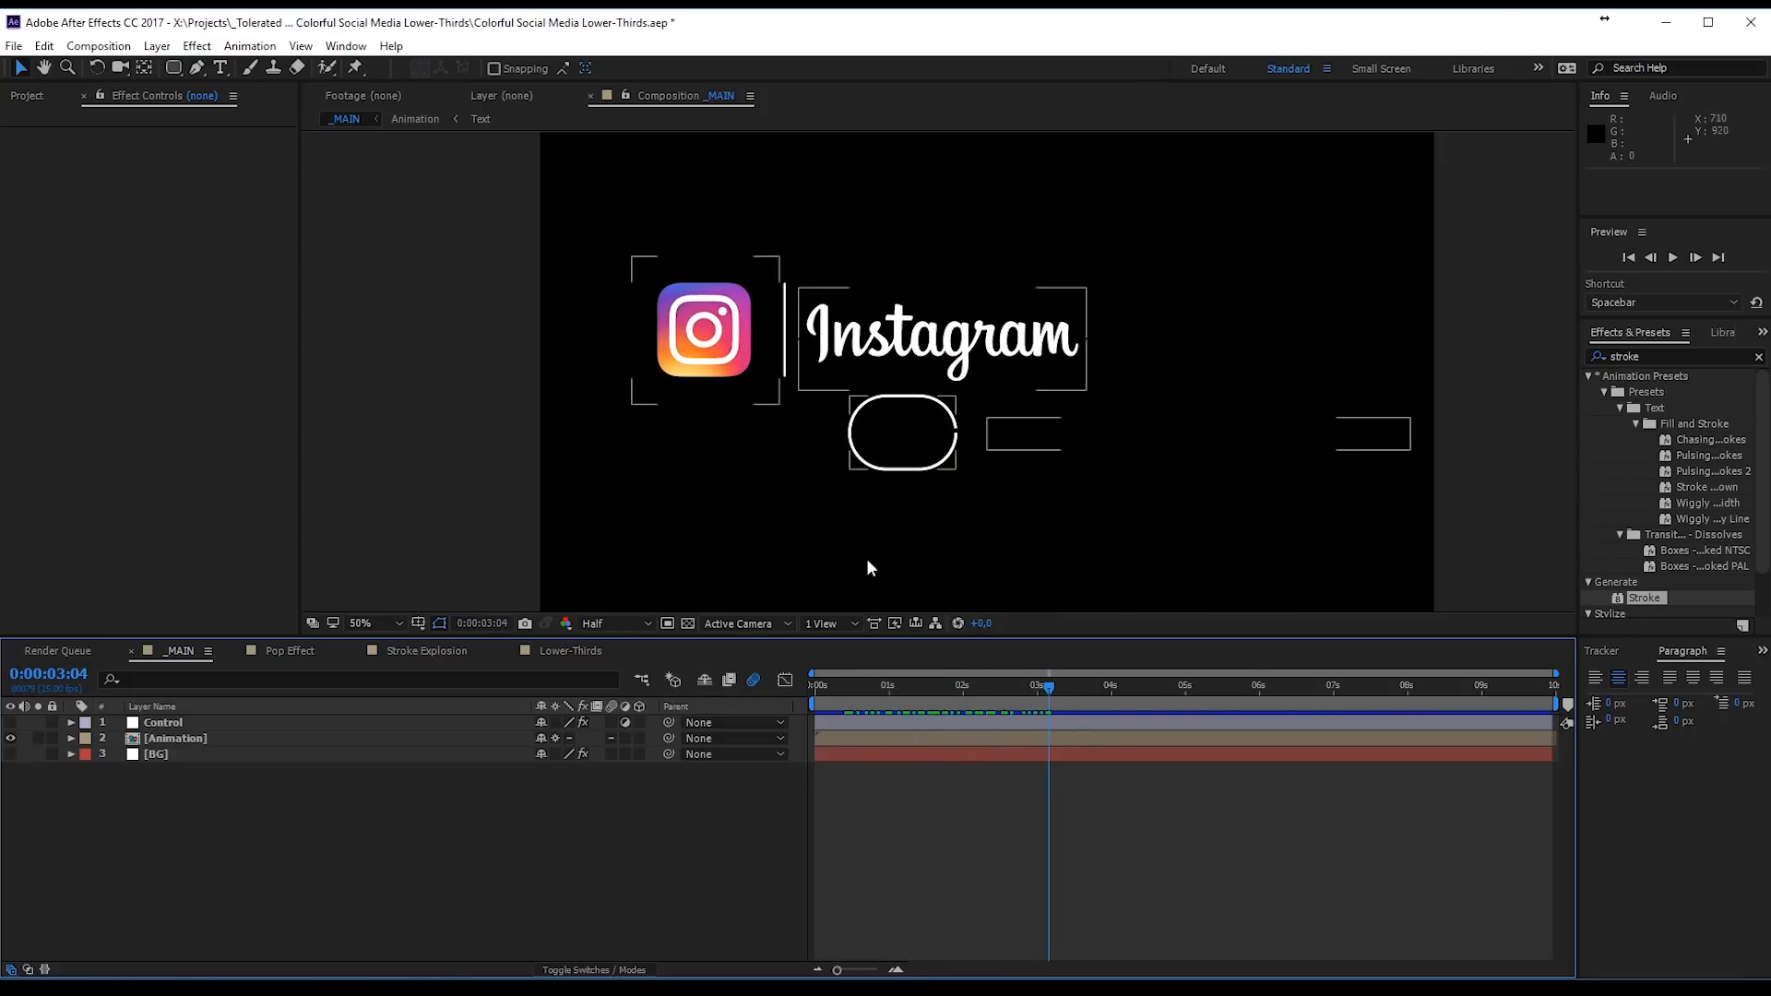
drag(1049, 689, 1187, 701)
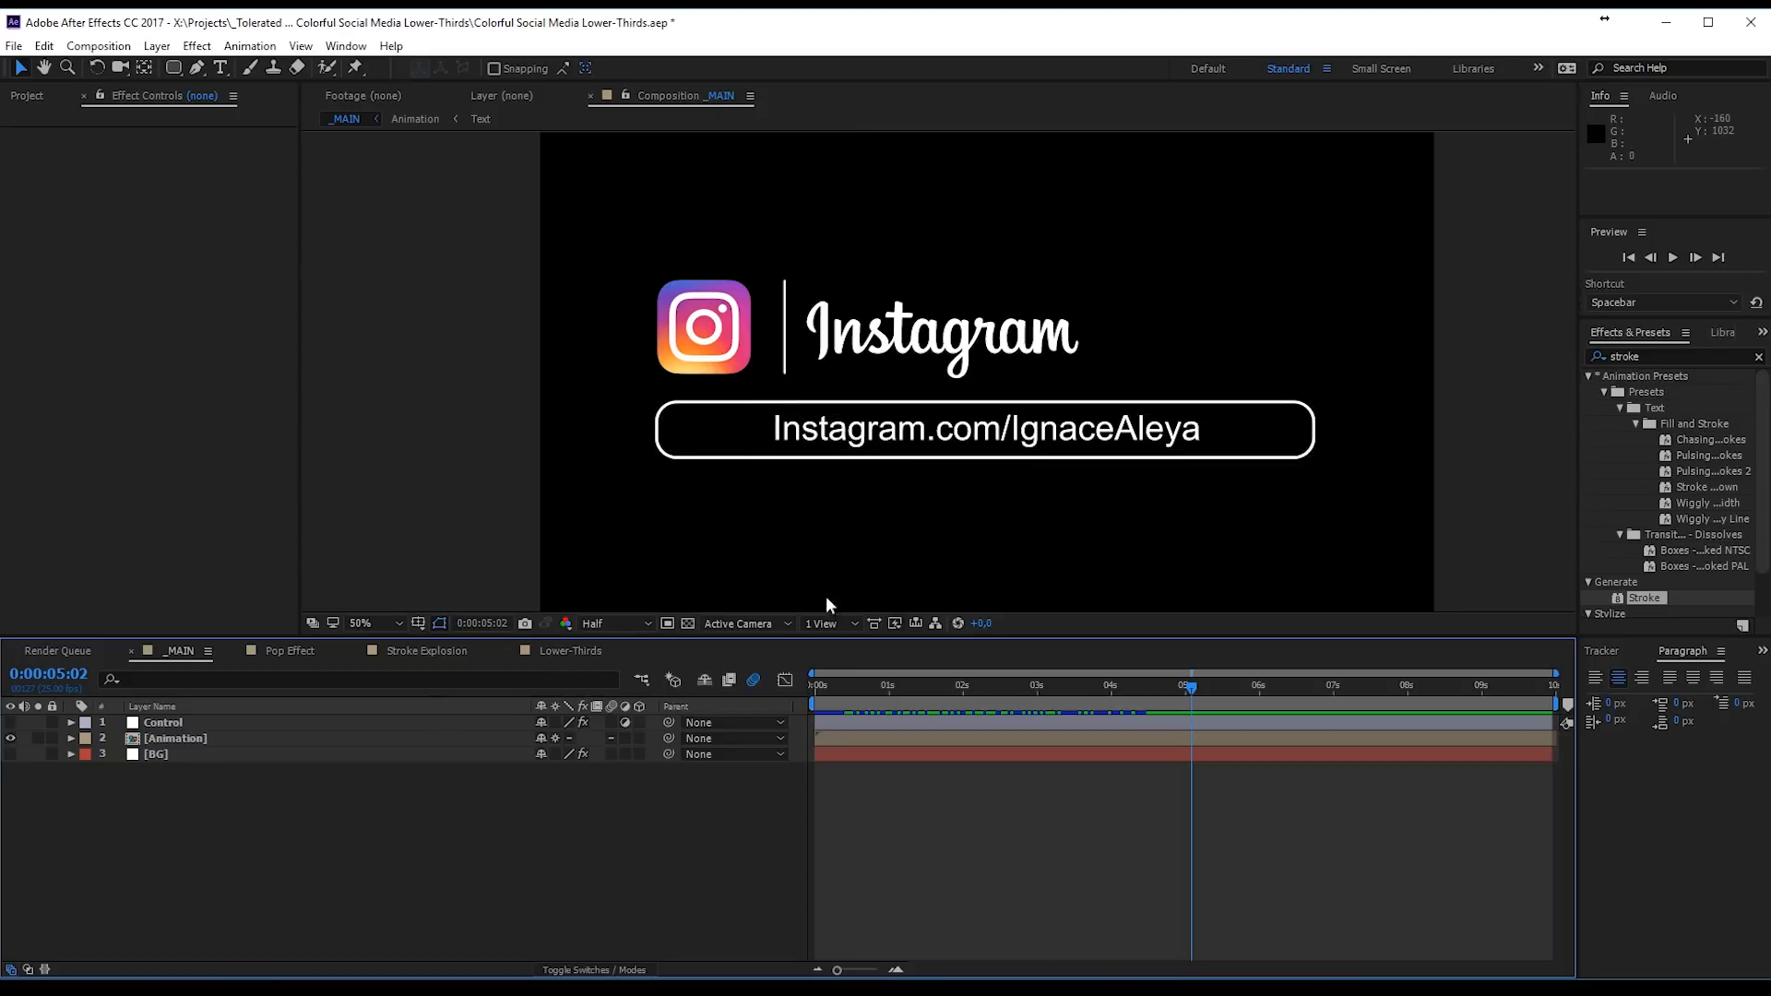
click(567, 656)
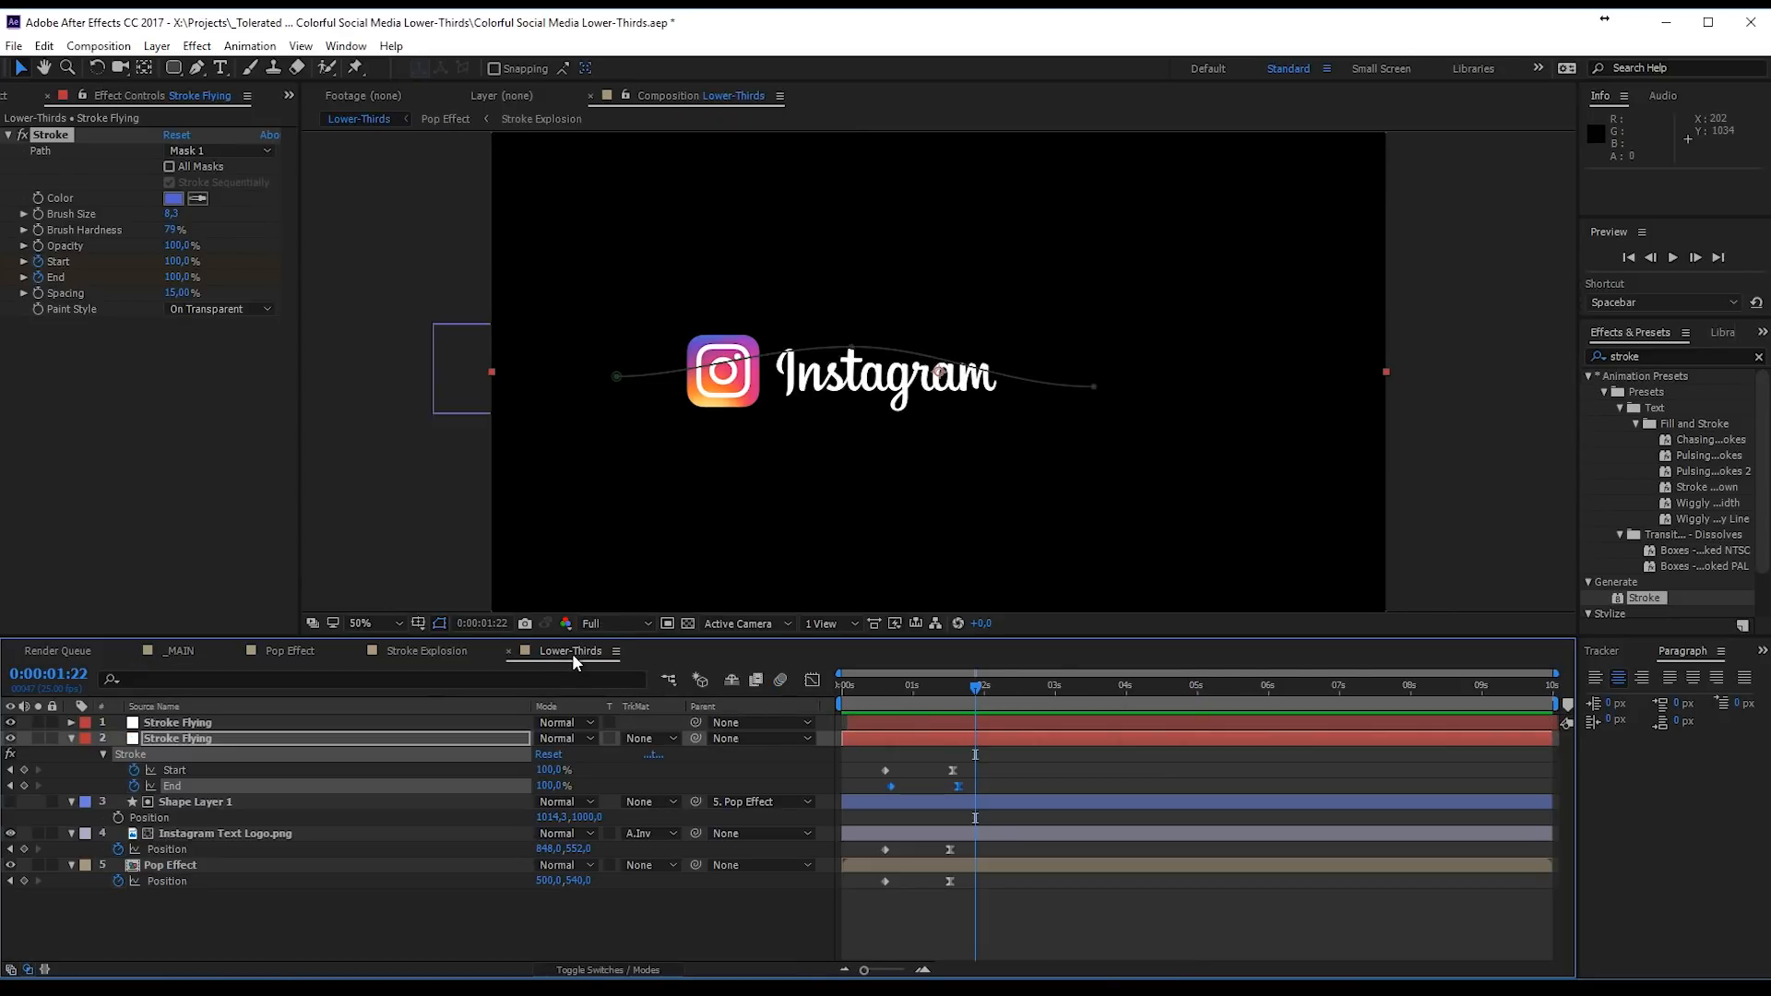
Step: Activate the Rounded Rectangle tool
right_click(458, 919)
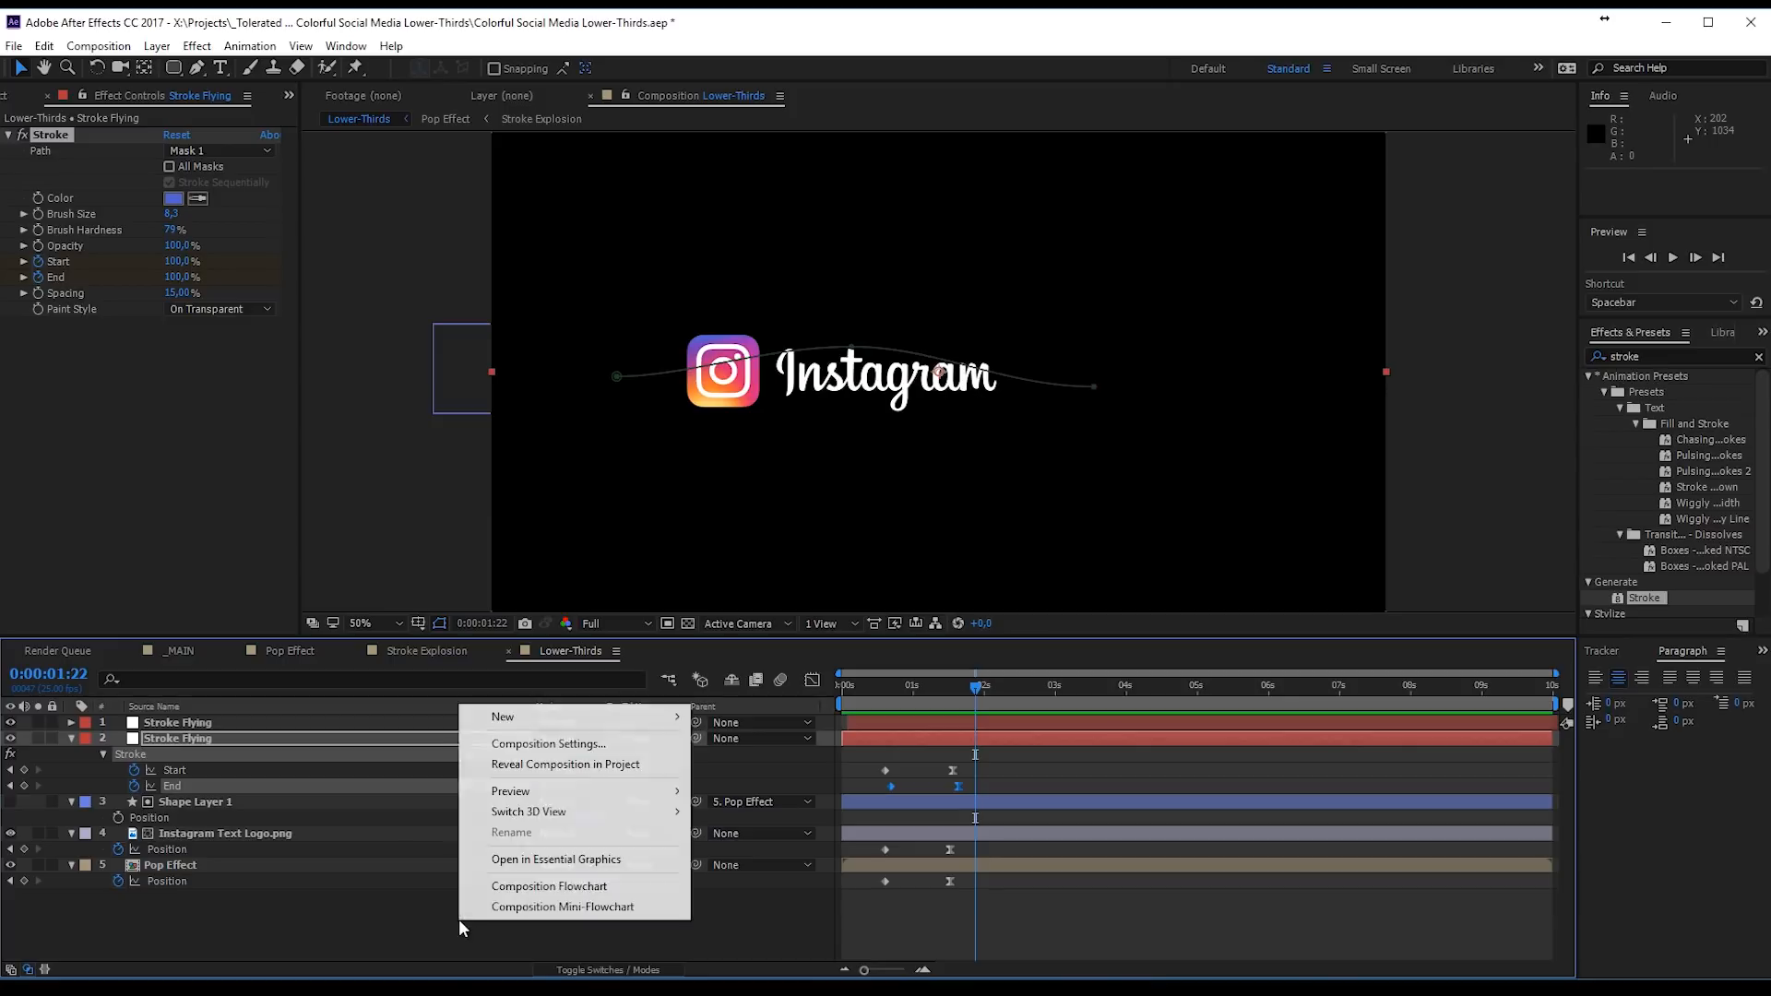
click(174, 70)
mouse_move(176, 74)
mouse_down()
mouse_move(223, 98)
mouse_move(257, 87)
mouse_up()
drag(815, 447, 863, 496)
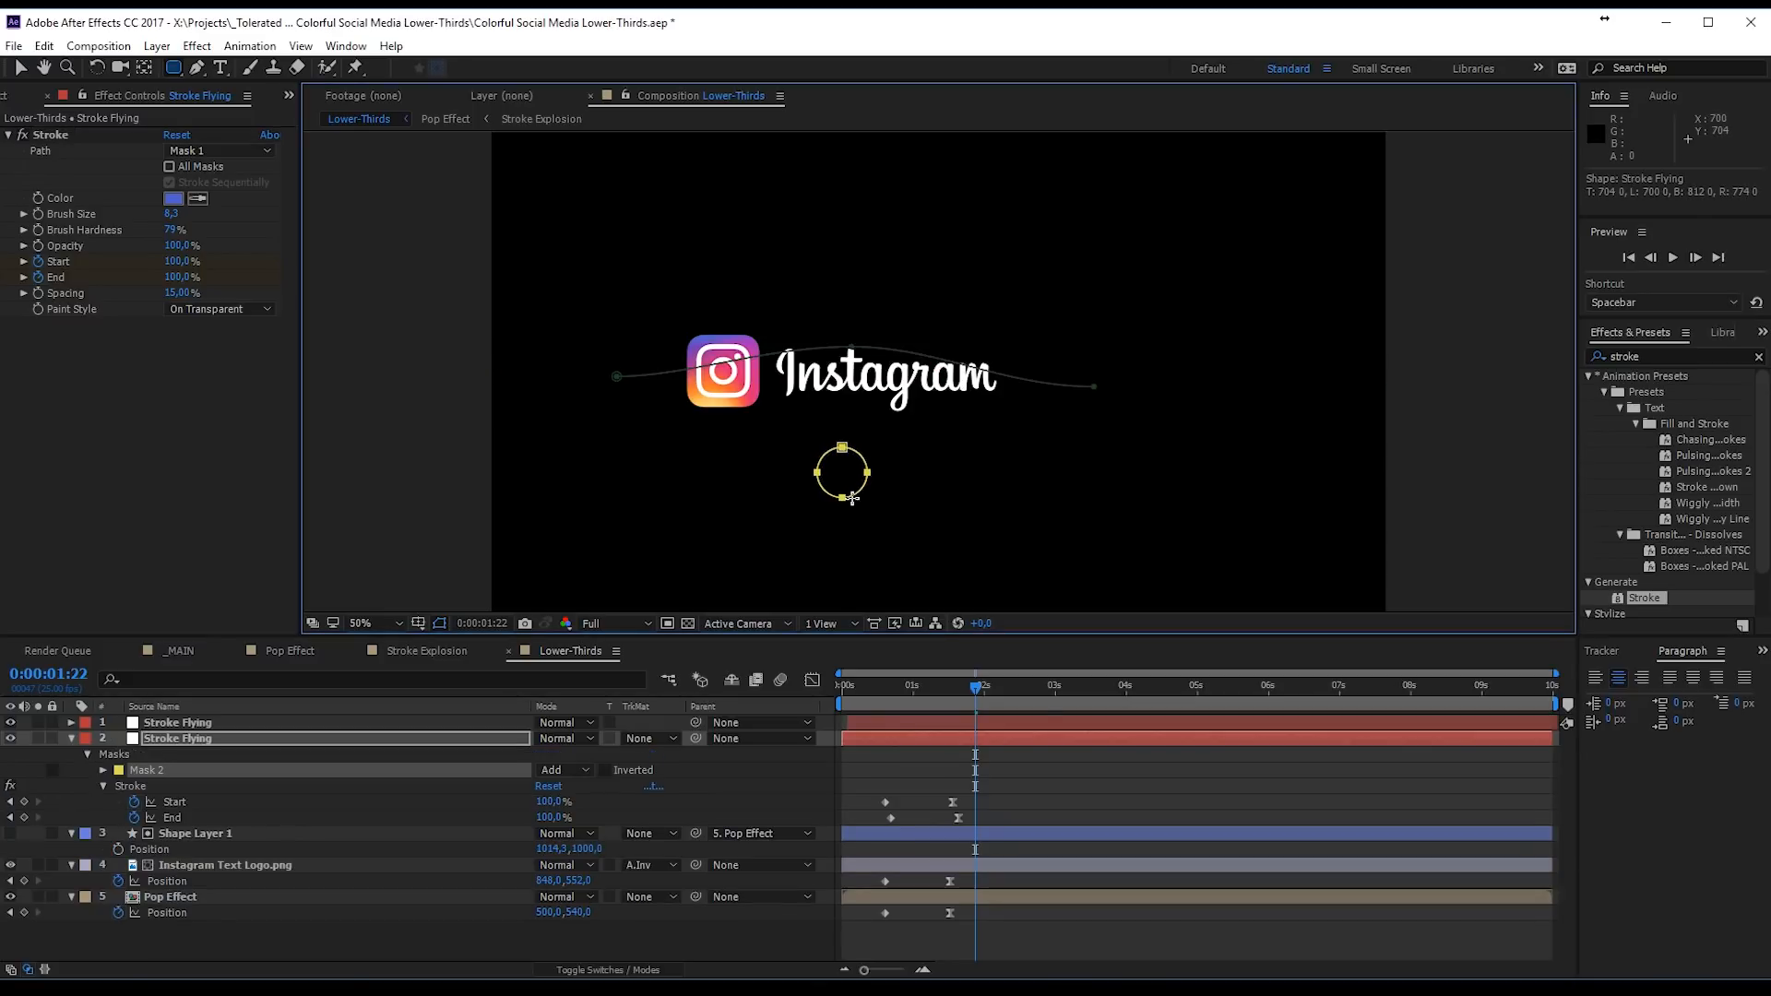
click(162, 772)
key(Delete)
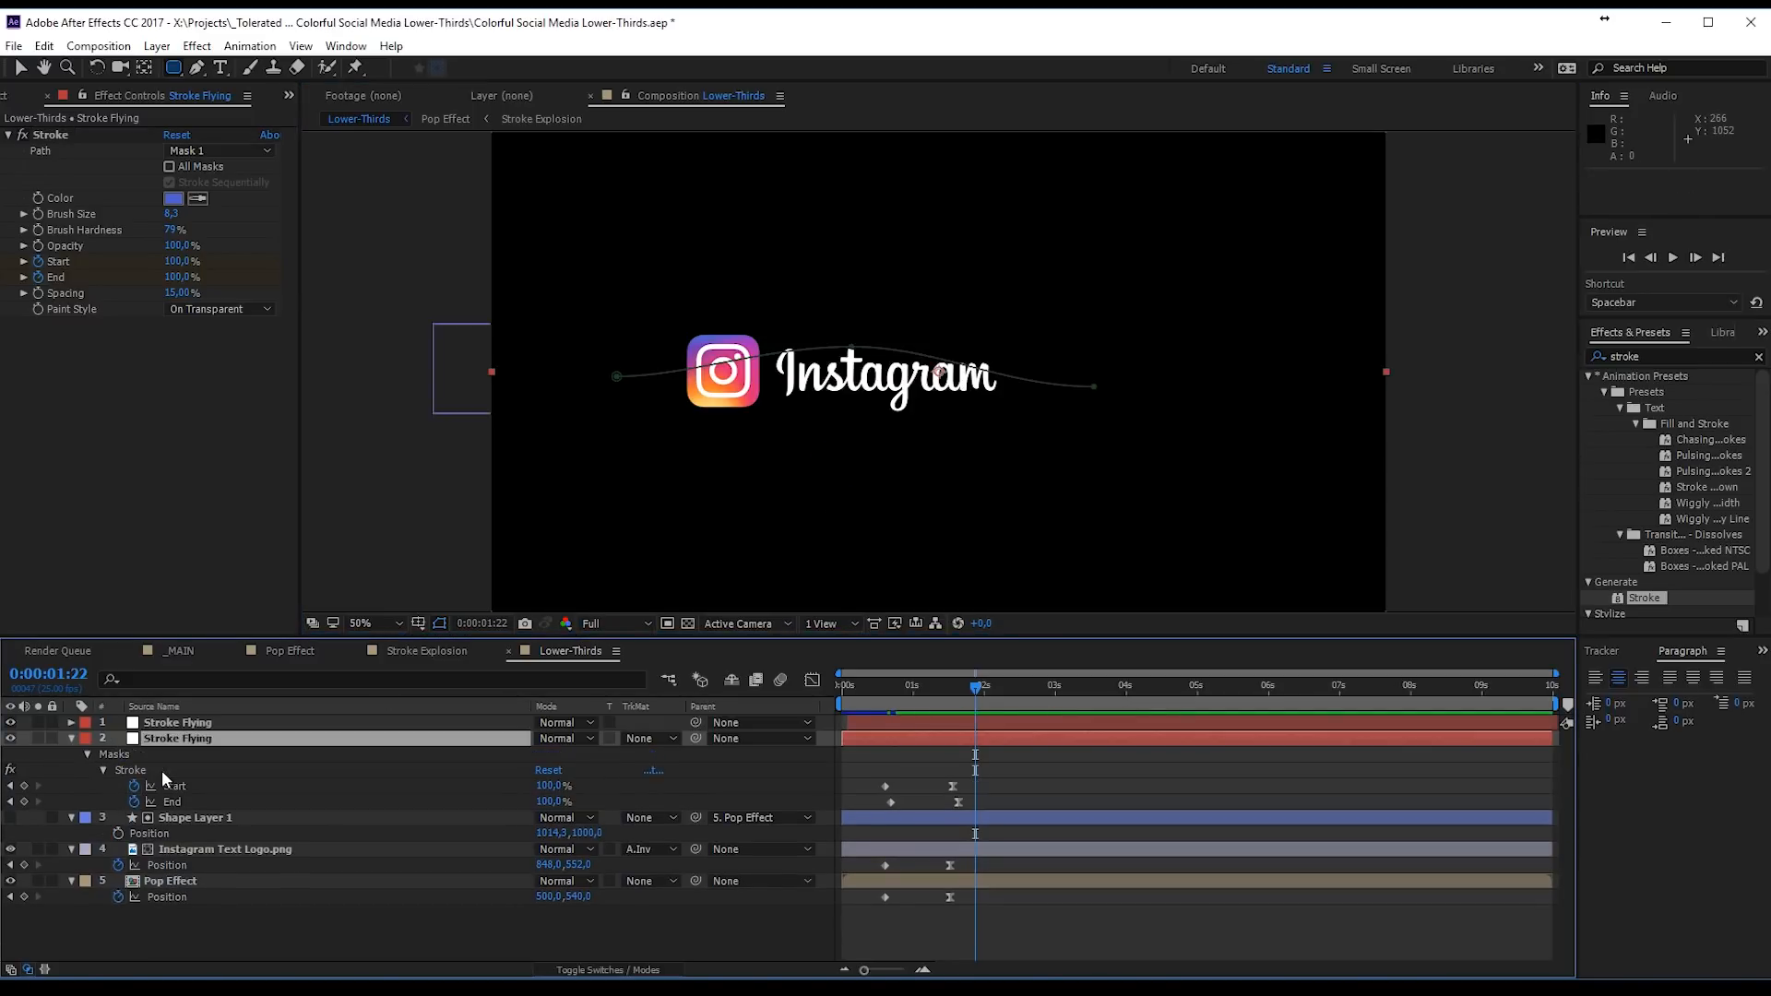
Step: Deselect all layers, draw a rounded square shape about 154 px high below the Instagram text, and expand its rectangle properties
click(181, 928)
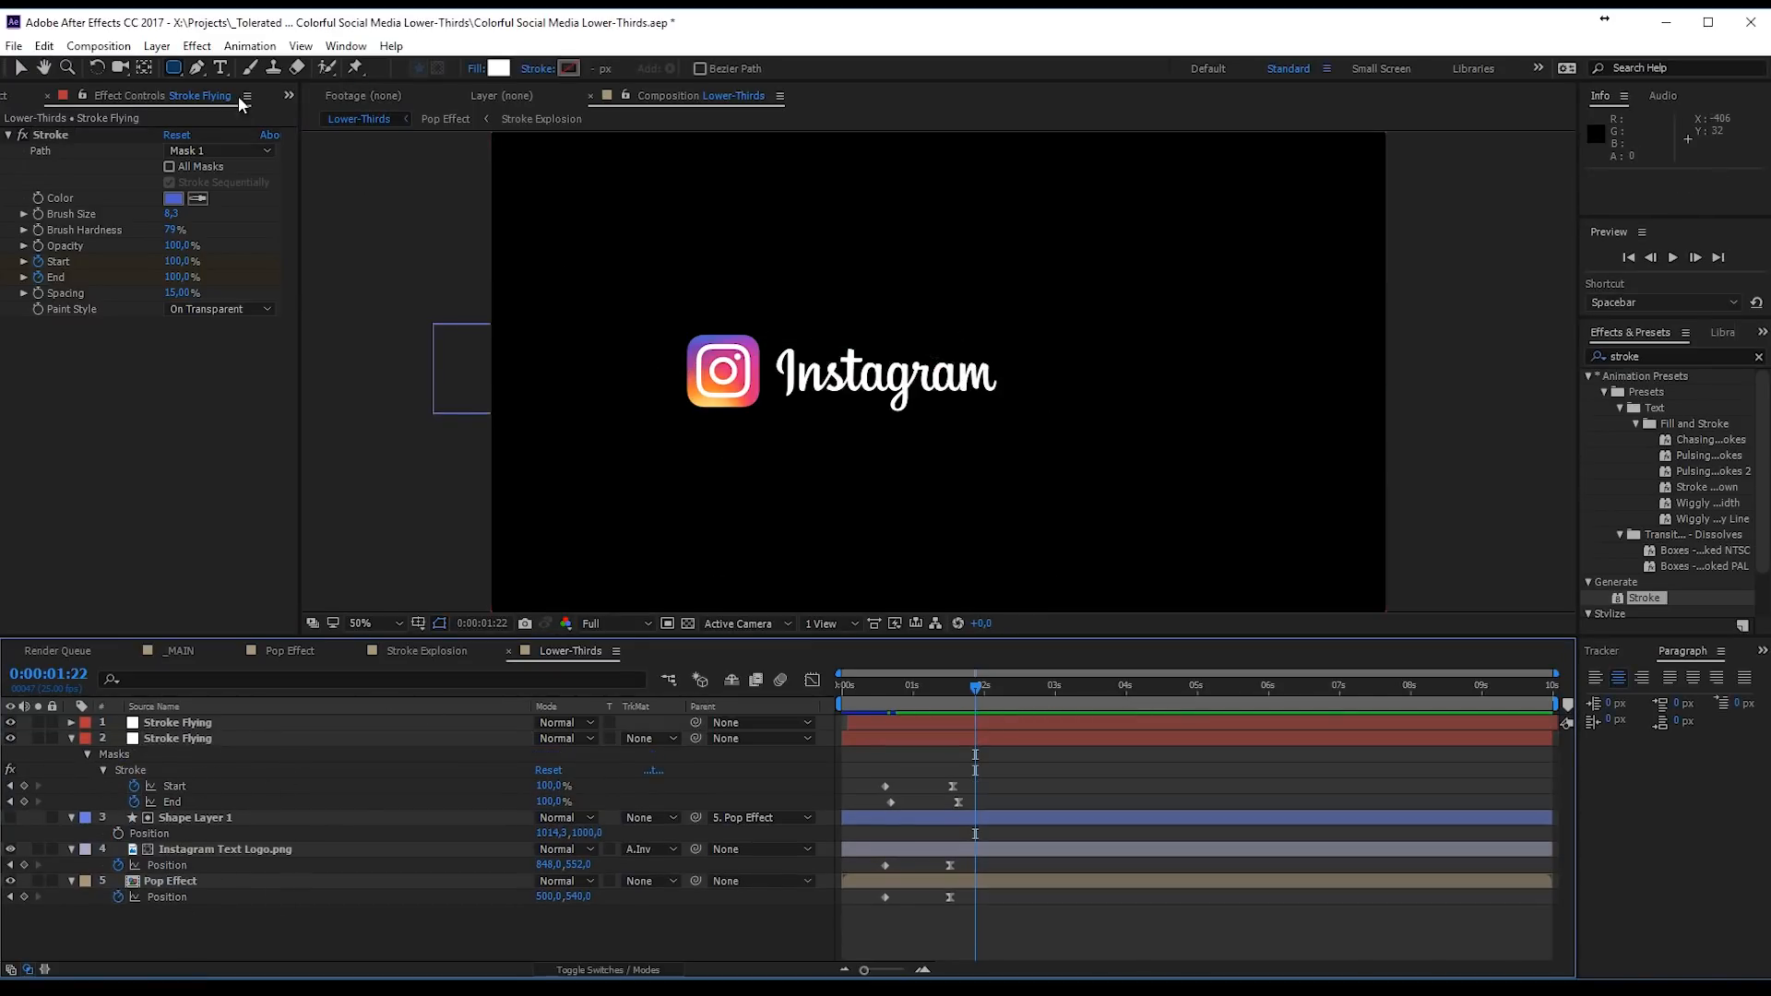
drag(845, 454, 912, 540)
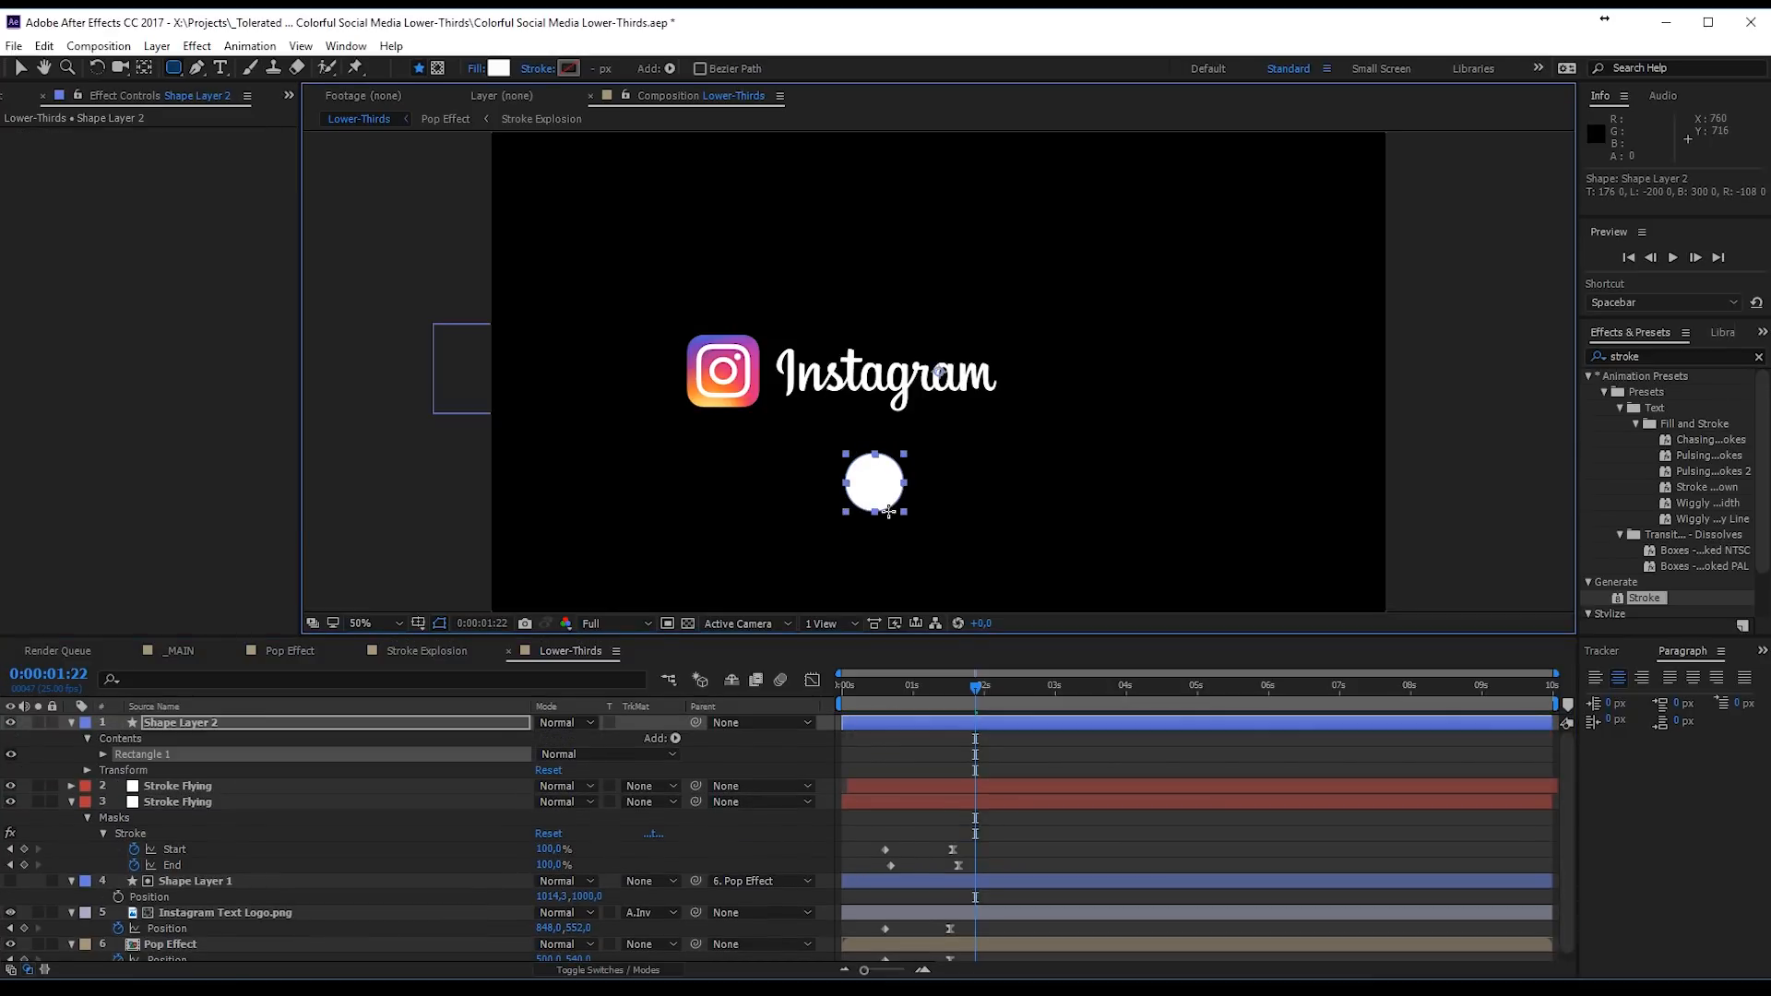
click(103, 753)
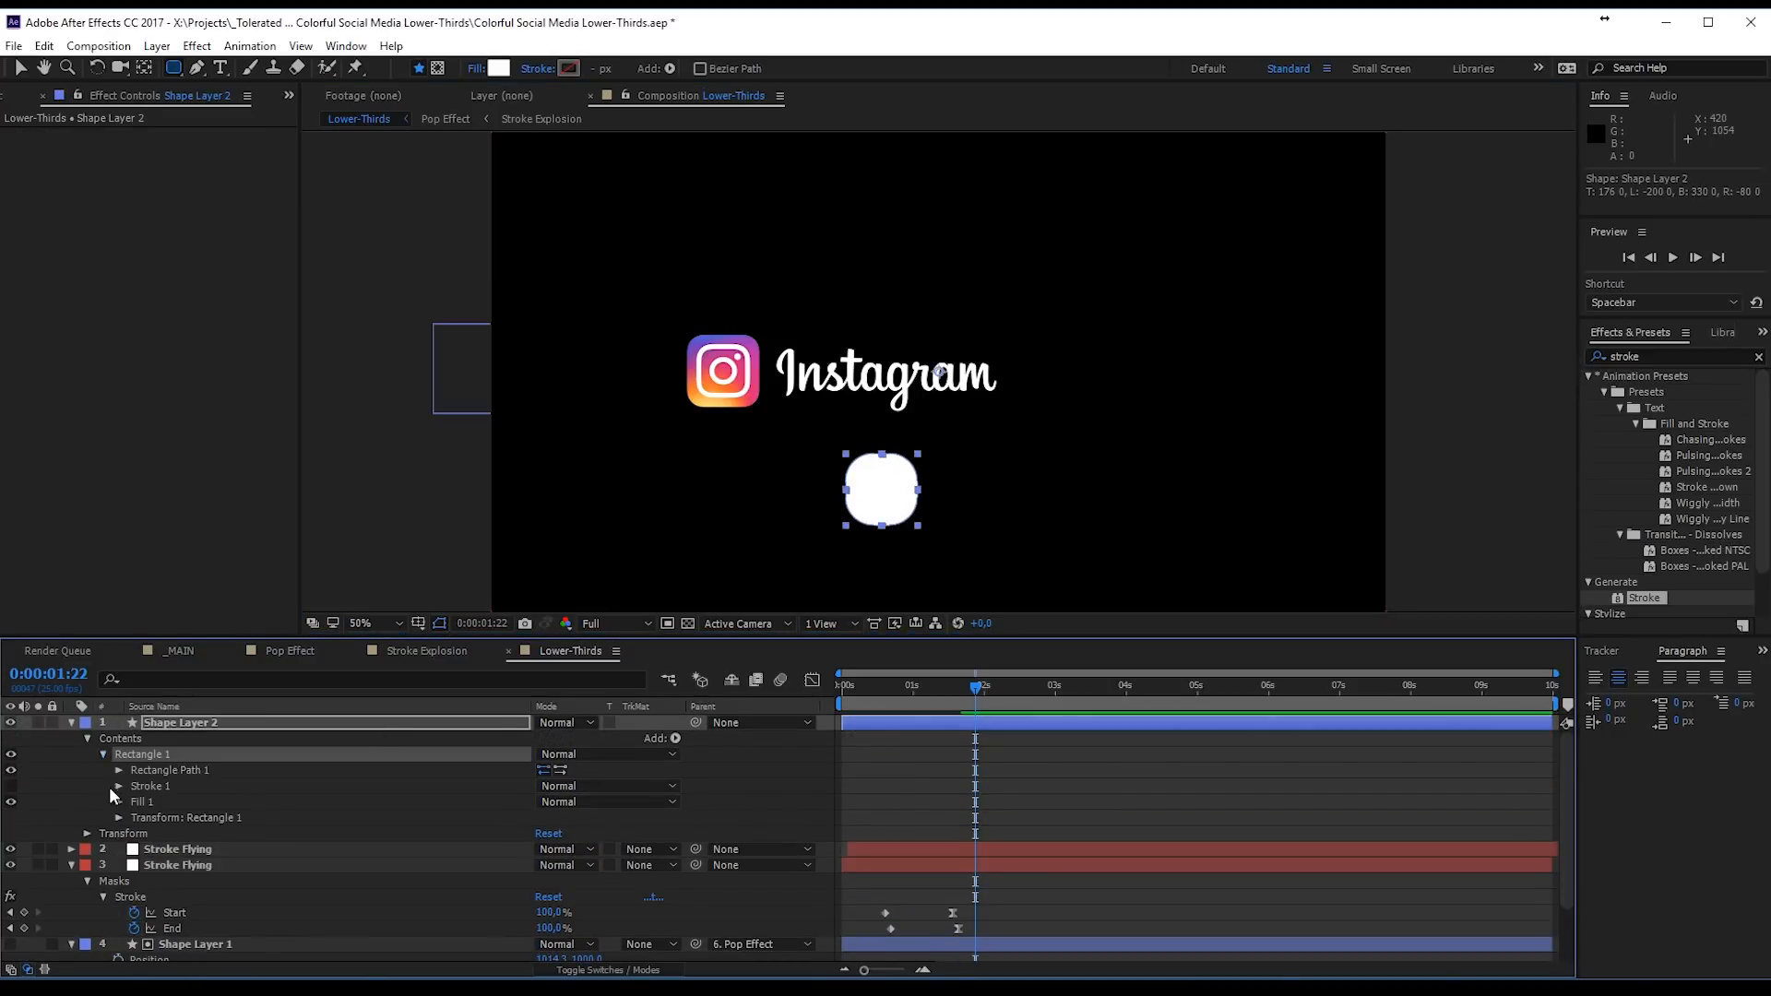
click(475, 68)
click(788, 444)
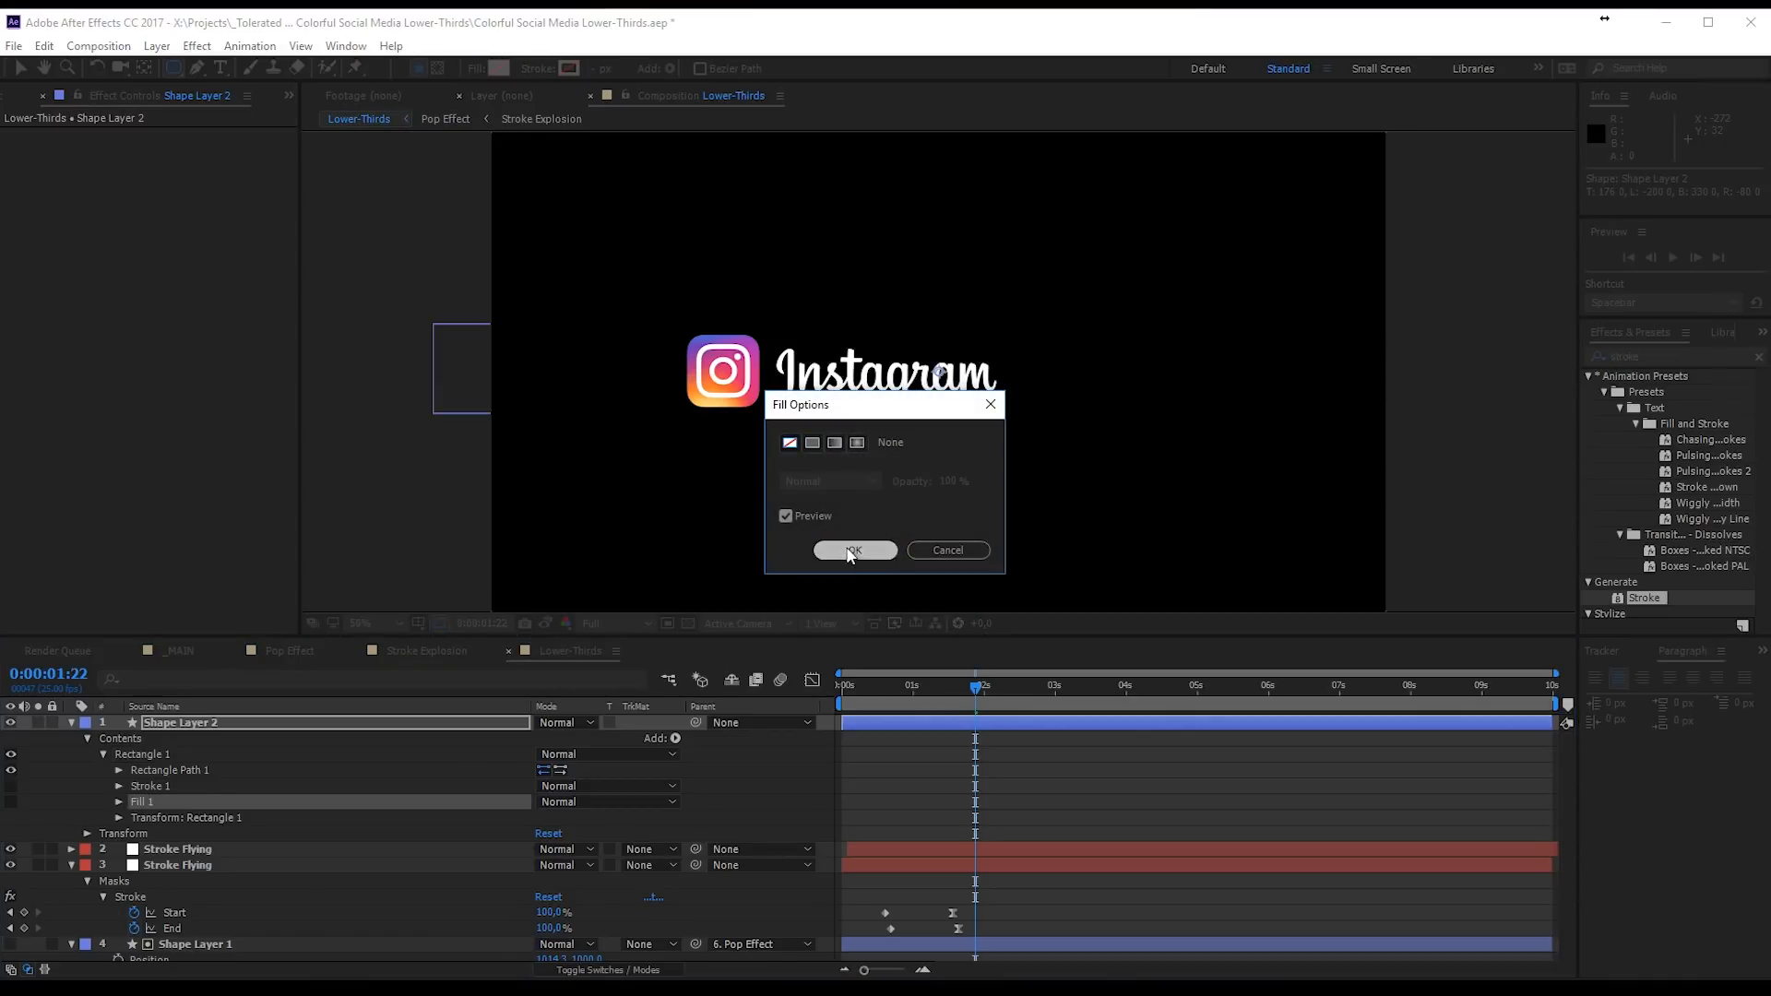
click(846, 552)
click(499, 73)
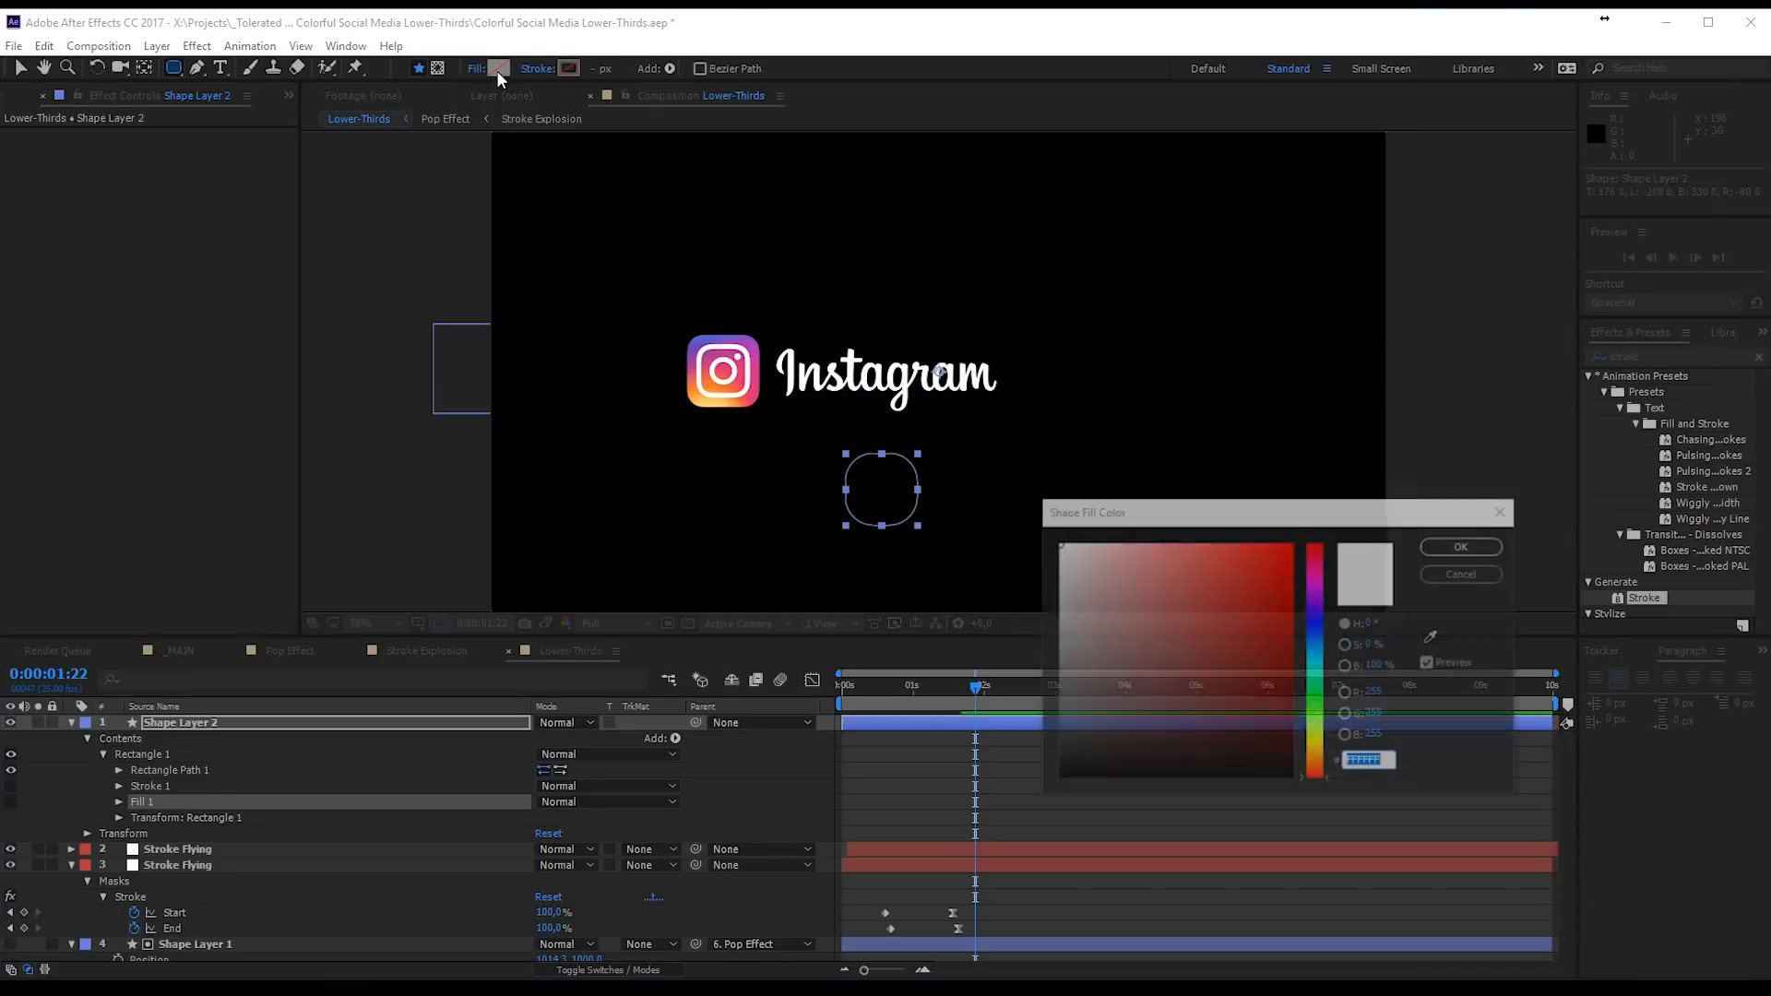
click(1452, 552)
Step: Give the rounded square a white (FFFFFF) stroke and set its fill to None
click(569, 69)
text(ffffff)
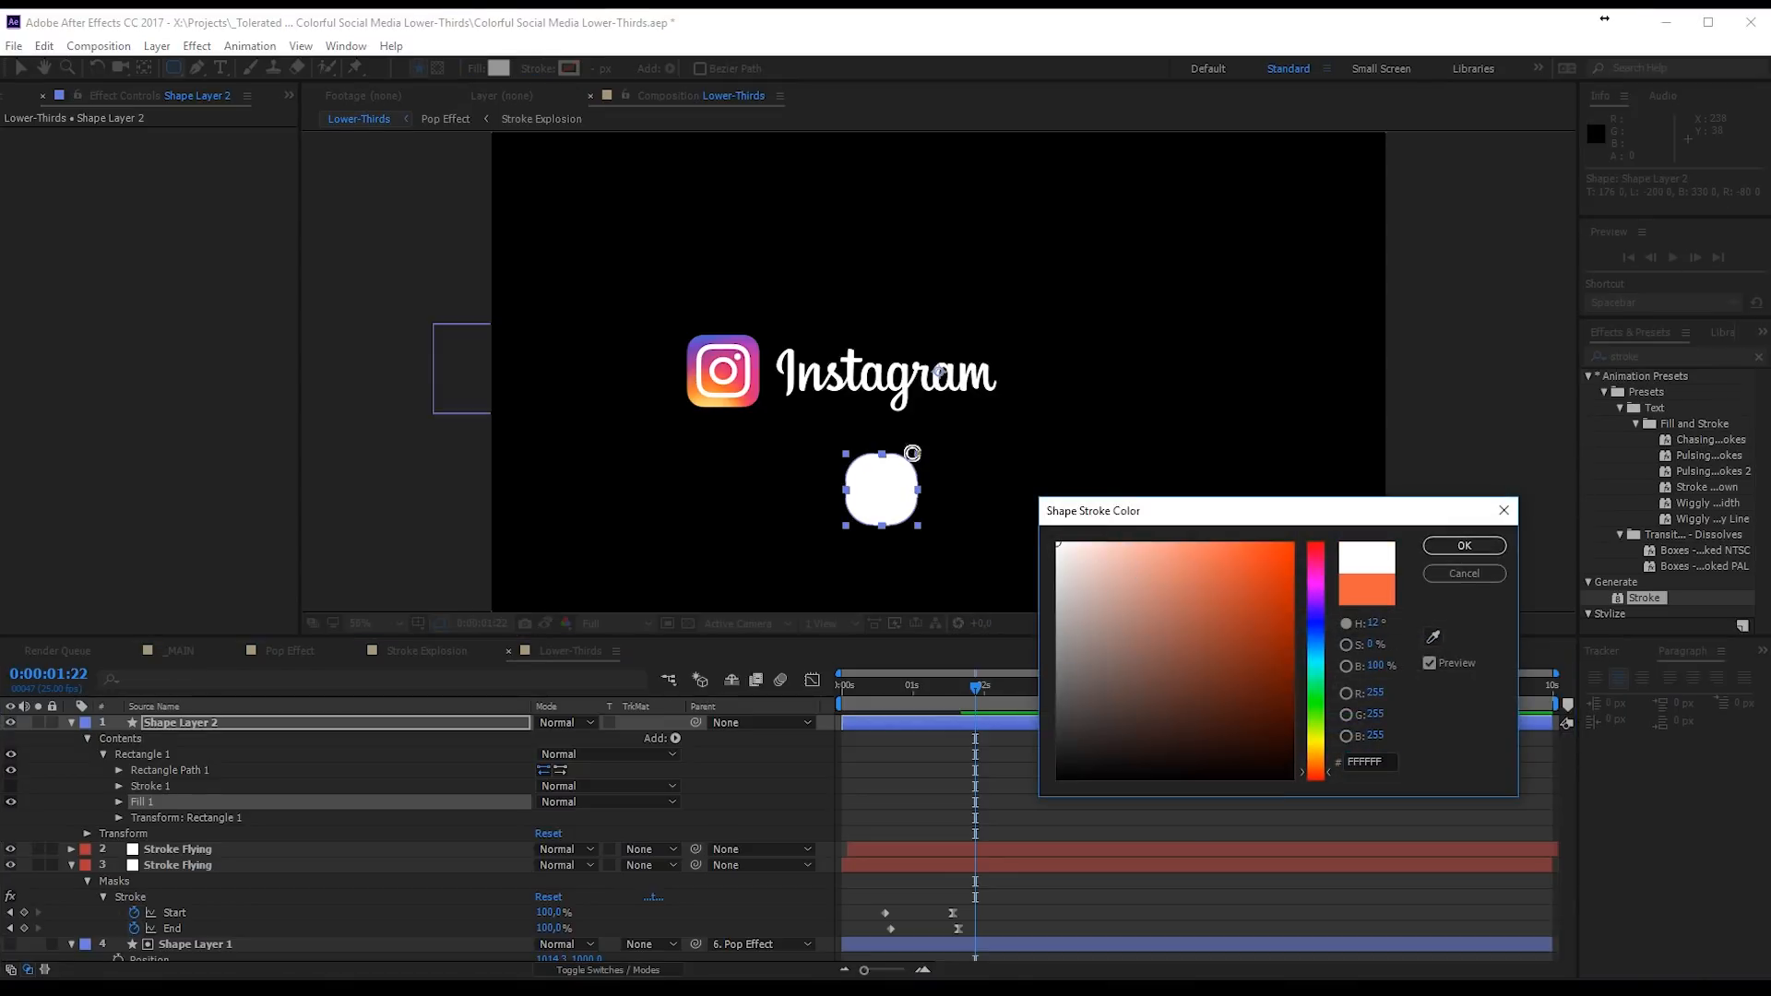
key(Return)
click(477, 71)
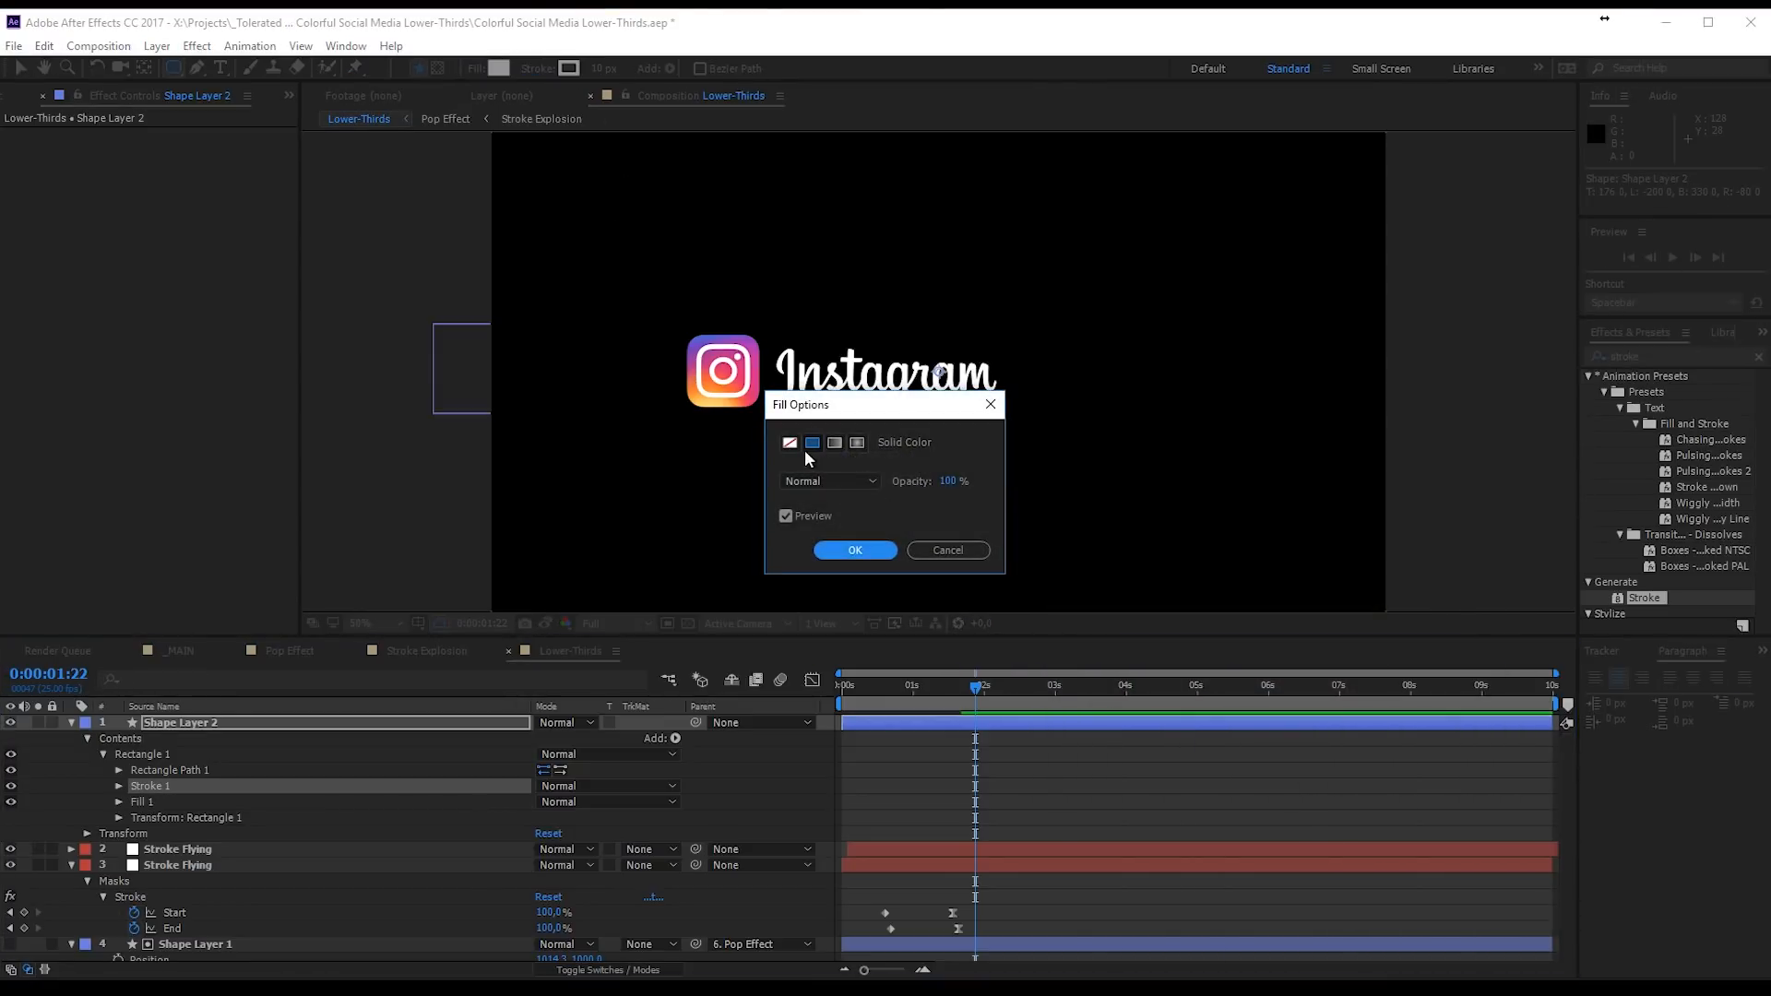
click(789, 442)
click(845, 550)
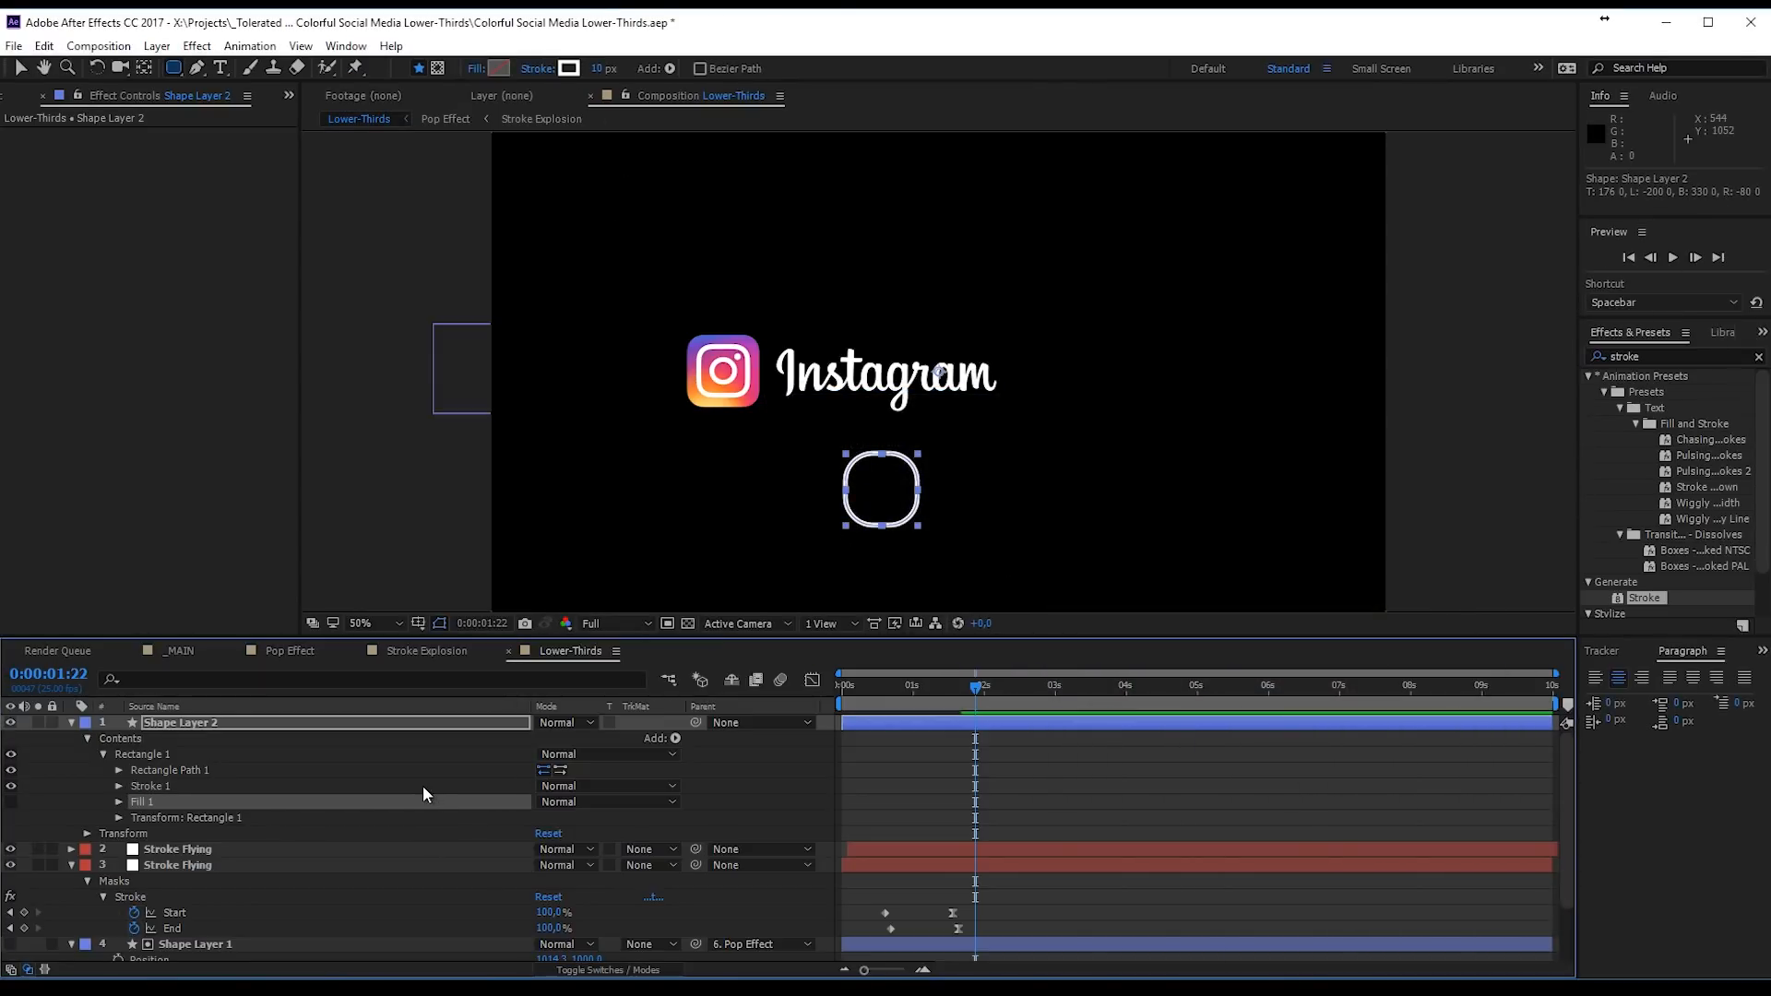